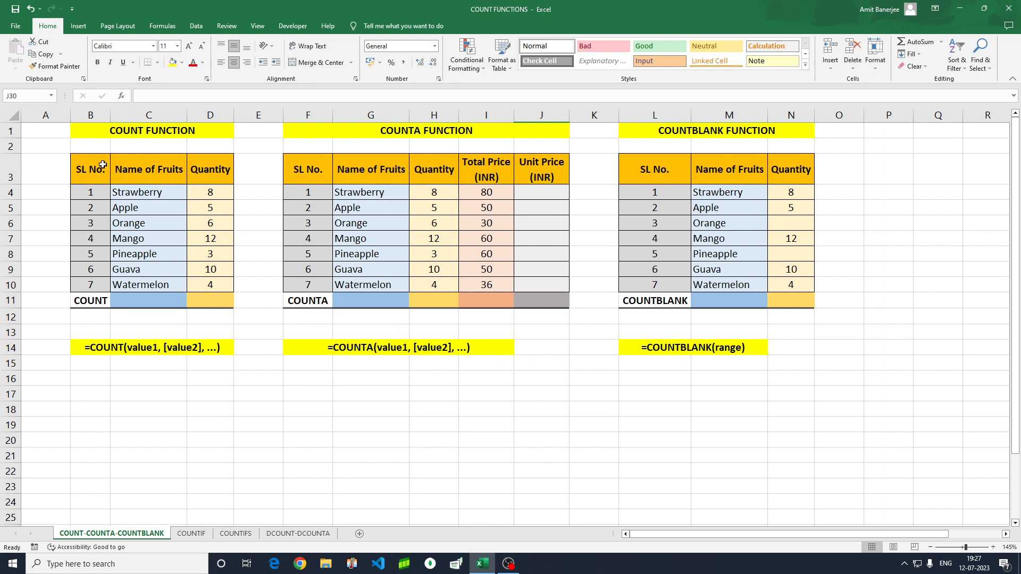
# Examine the COUNT FUNCTION table, including its headers, the fruit names in C4:C10 and the quantities in D4:D10
pyautogui.moveTo(102, 165); pyautogui.dragTo(208, 295)
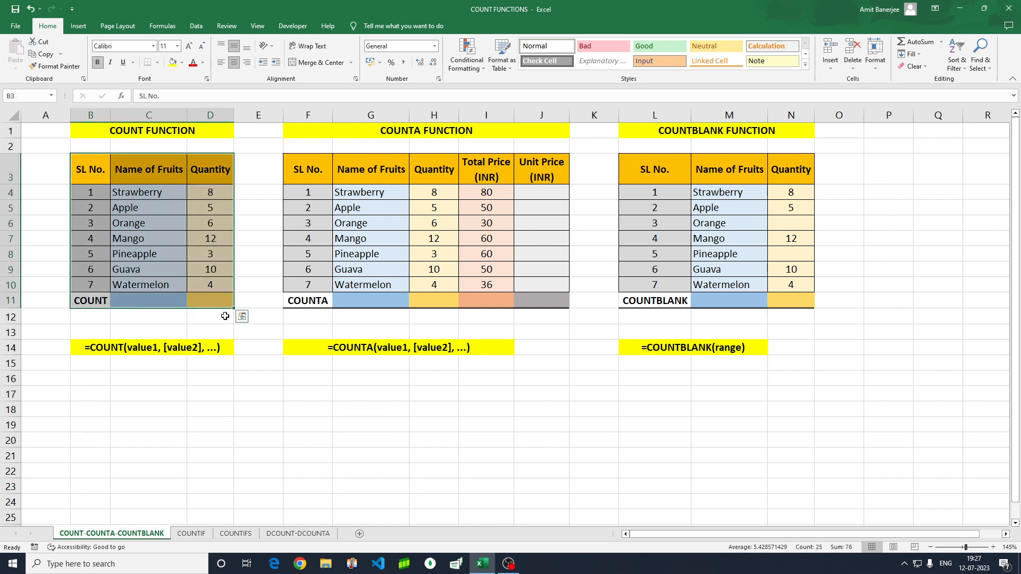
pyautogui.click(96, 170)
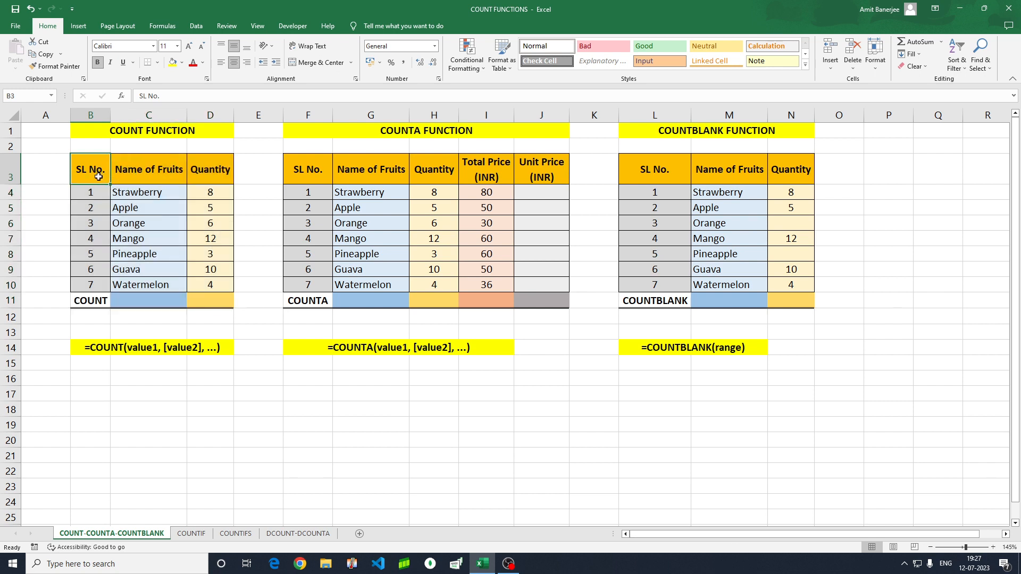
pyautogui.click(136, 171)
pyautogui.click(209, 171)
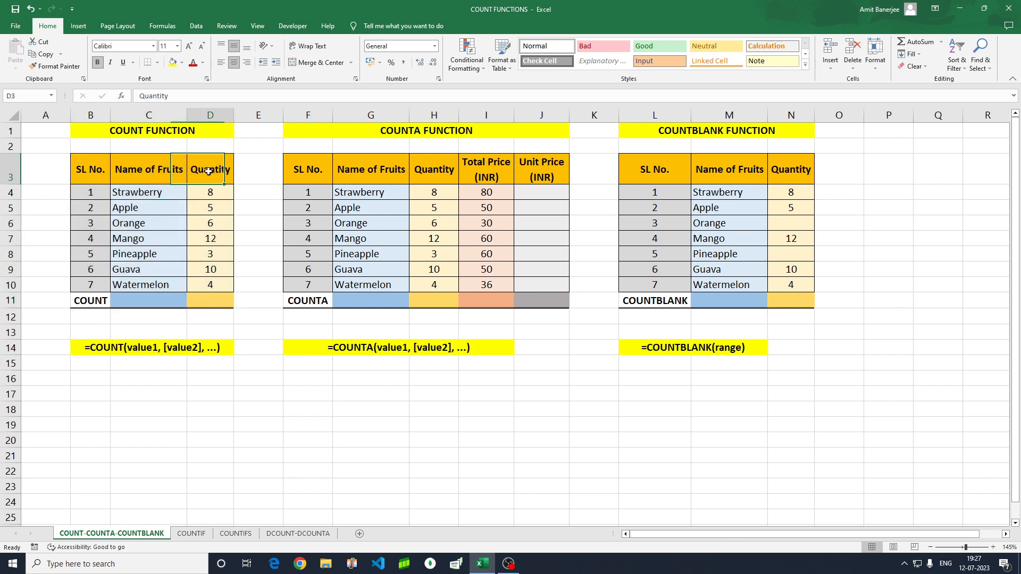
pyautogui.click(152, 192)
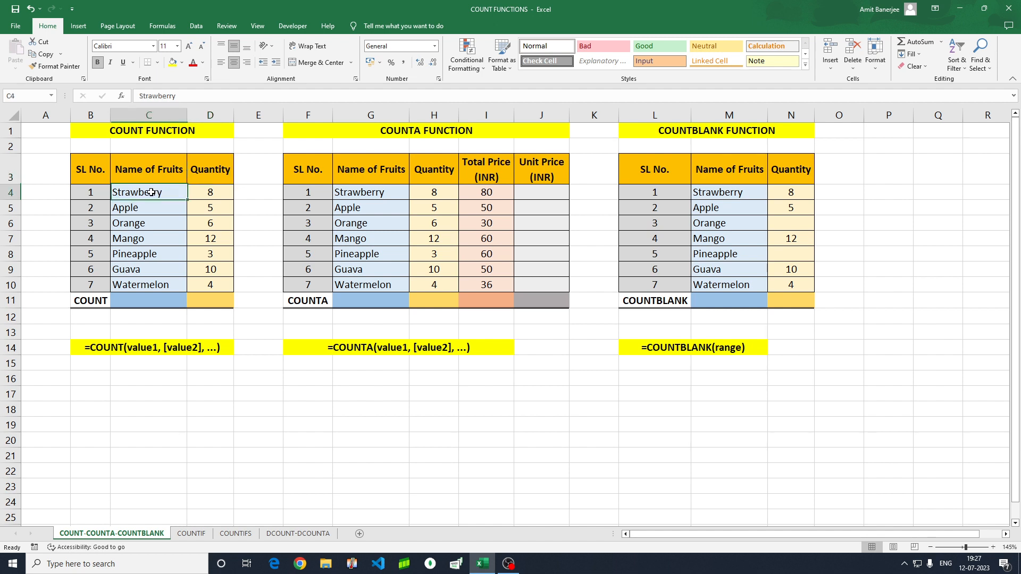
pyautogui.moveTo(152, 193); pyautogui.dragTo(148, 287)
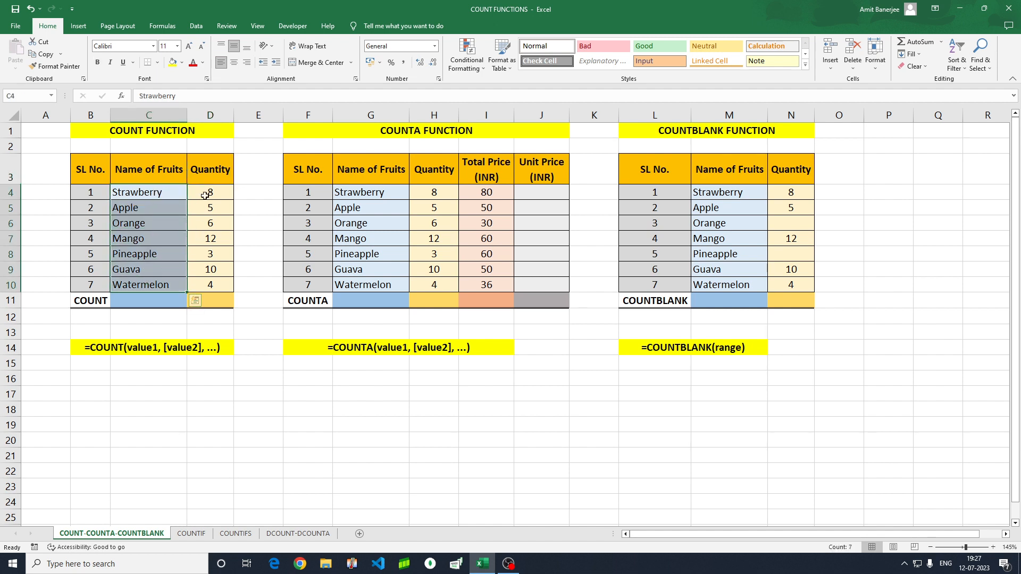
pyautogui.moveTo(205, 196); pyautogui.dragTo(207, 281)
pyautogui.click(229, 319)
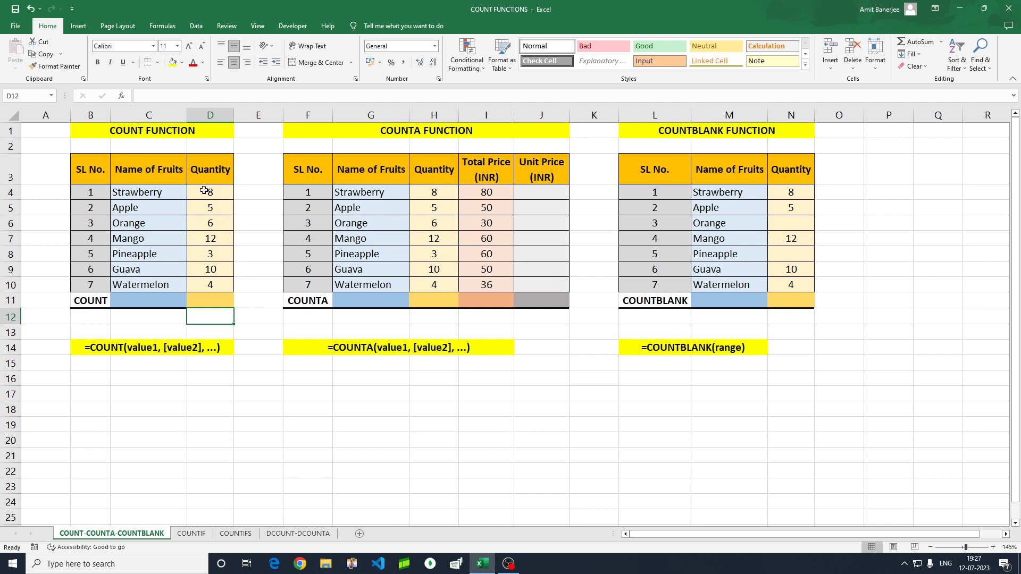
pyautogui.moveTo(207, 194); pyautogui.dragTo(201, 280)
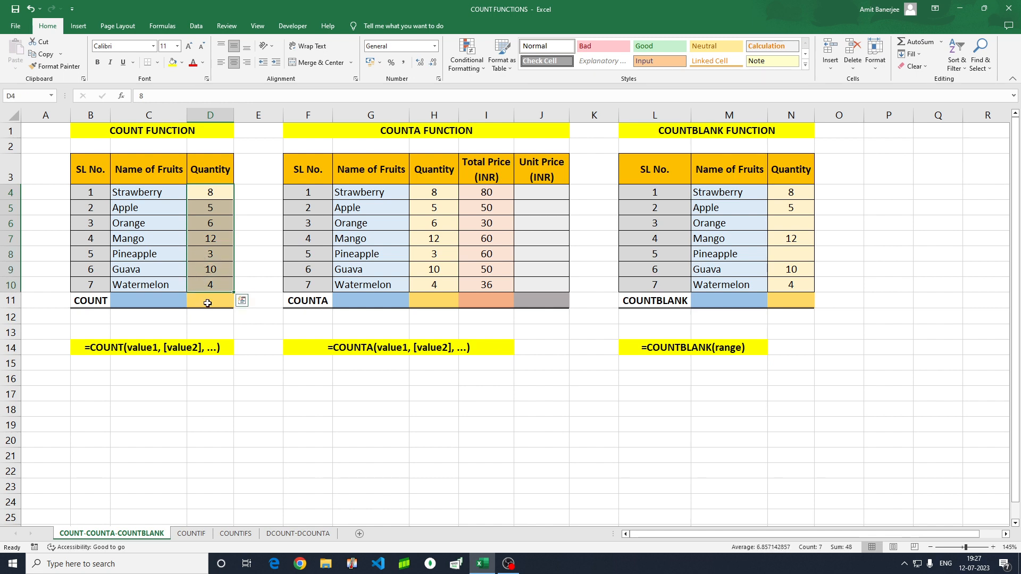
# Enter =COUNT(D4:D10) in cell D11 to count the numeric cells in the Quantity column
pyautogui.click(207, 300)
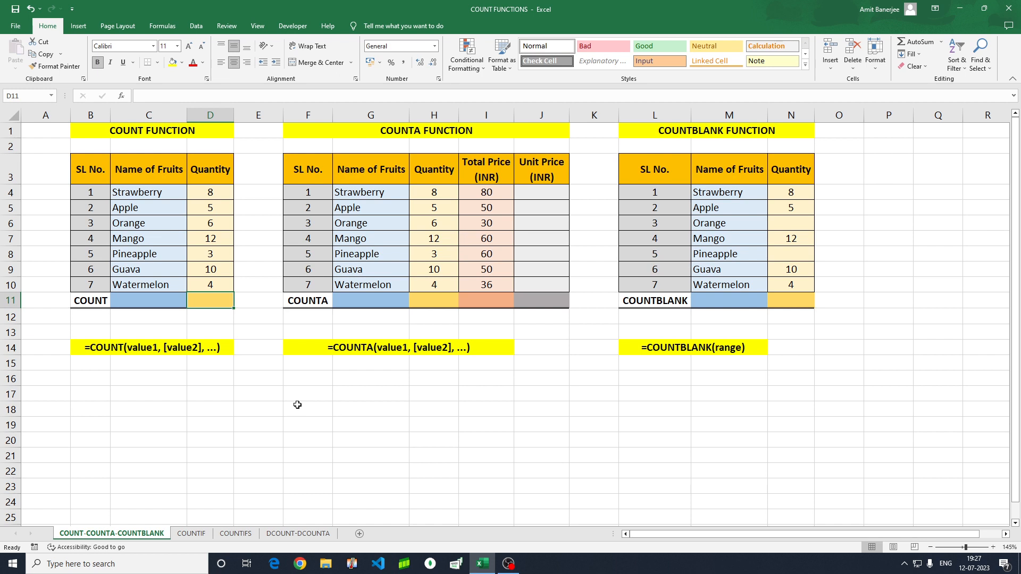
pyautogui.write('=coun')
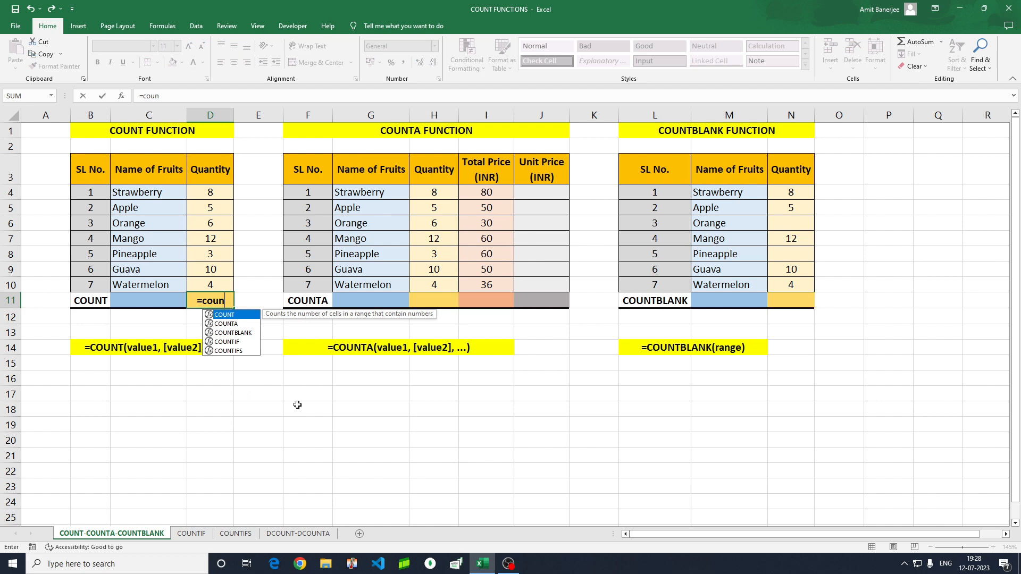
pyautogui.press('Tab')
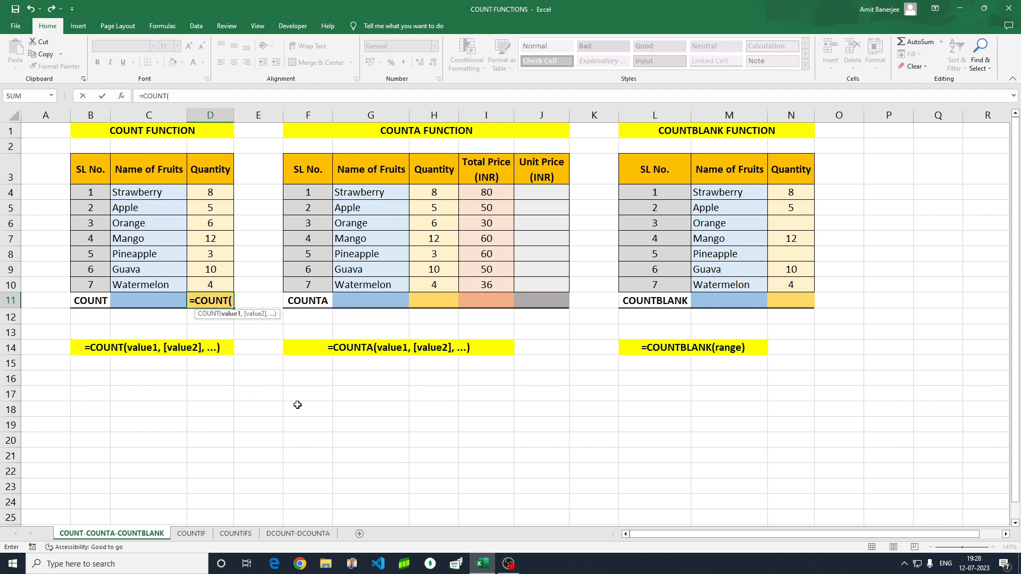
pyautogui.click(212, 192)
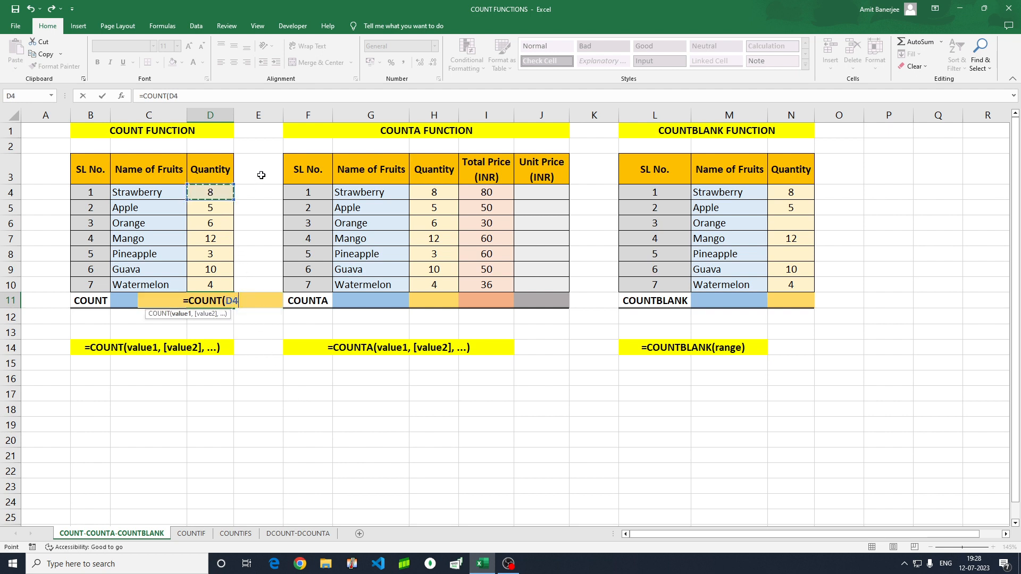
pyautogui.hotkey('shift', 'Down')
pyautogui.hotkey('shift', 'Down')
pyautogui.hotkey('shift', 'Down')
pyautogui.hotkey('shift', 'Down')
pyautogui.hotkey('shift', 'Down')
pyautogui.hotkey('shift', 'Down')
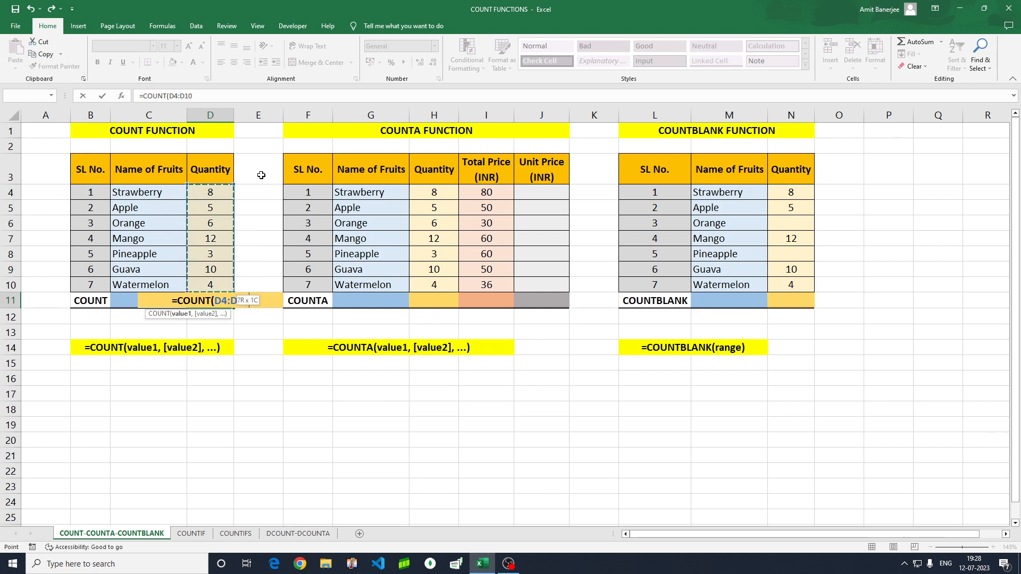
pyautogui.write(')')
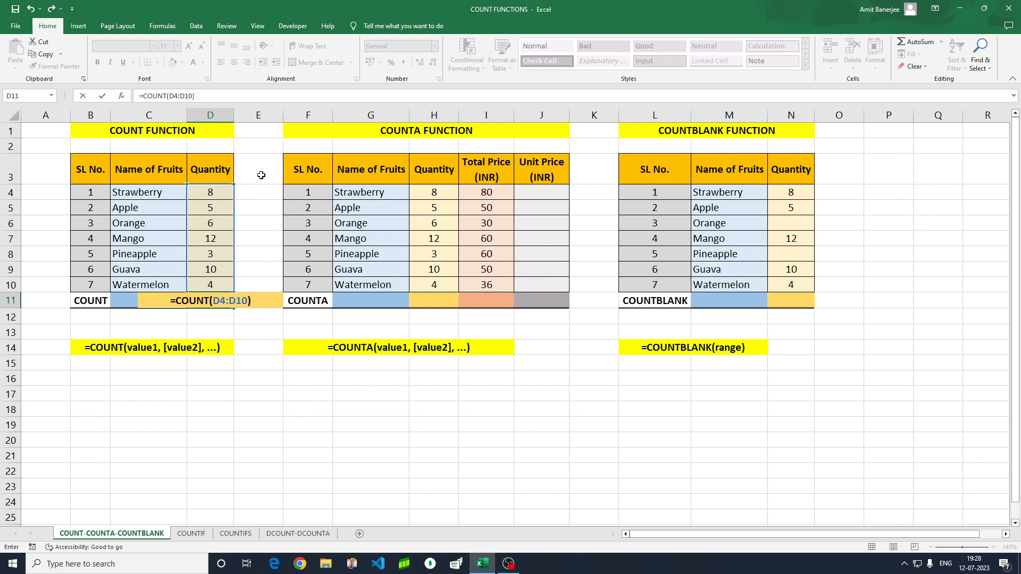
pyautogui.press('Return')
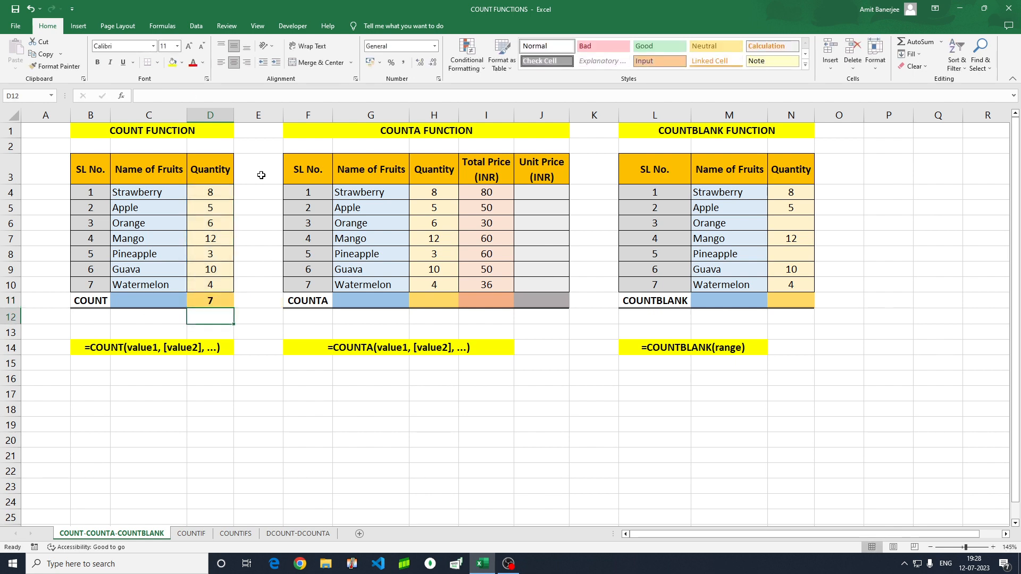
# Check the COUNT formula in D11 against the quantity cells D4:D10 that it covers
pyautogui.click(211, 299)
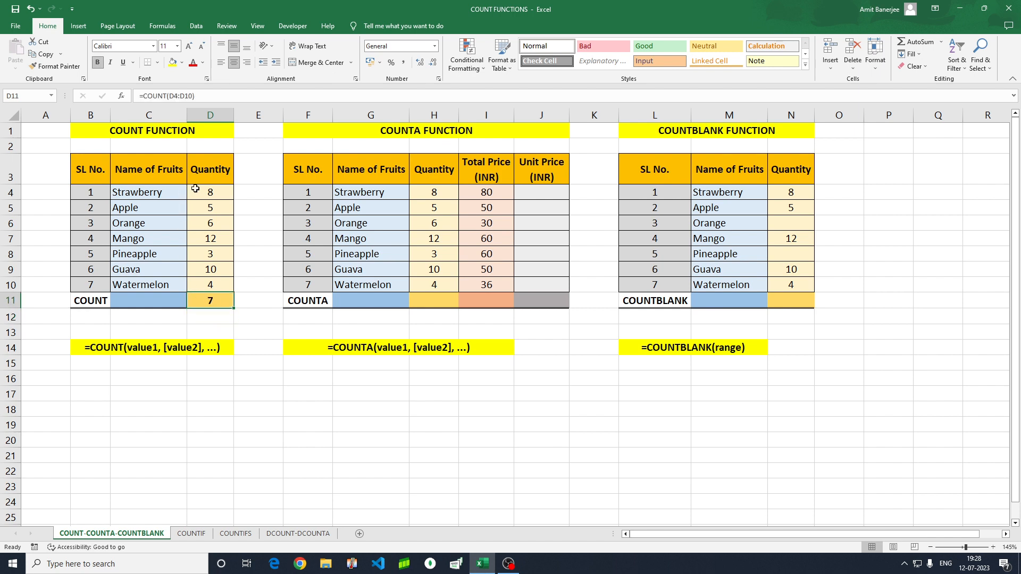
pyautogui.moveTo(199, 191); pyautogui.dragTo(202, 277)
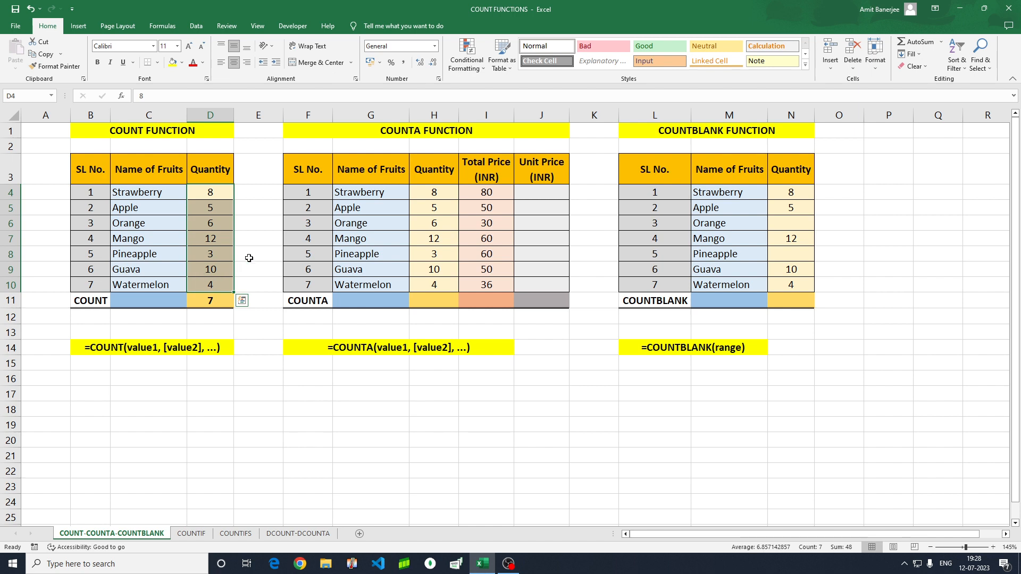
pyautogui.click(257, 240)
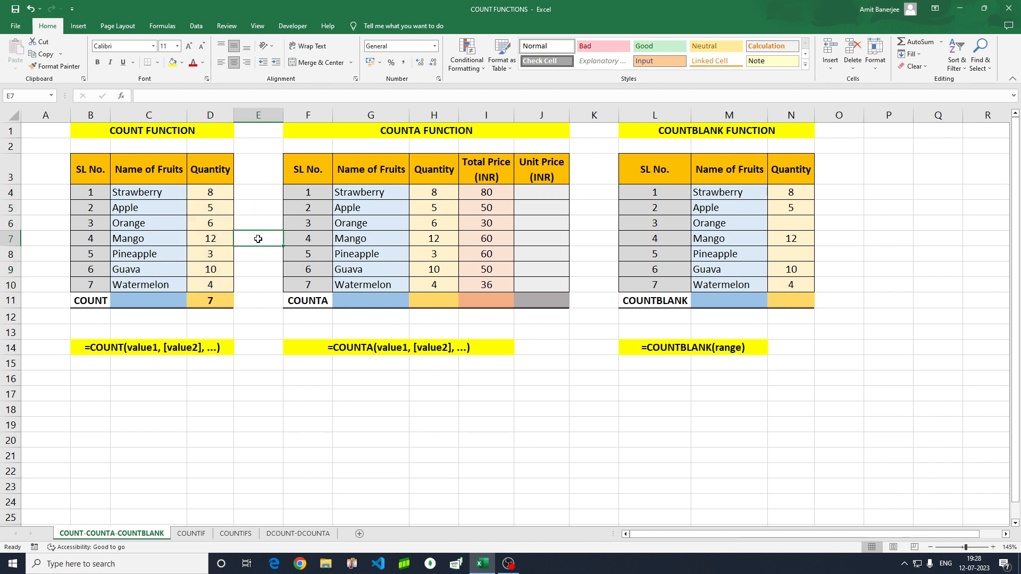
# Replace the formula in D11 with =COUNT(C4:C10) to try COUNT on the text entries in the Name of Fruits column
pyautogui.click(212, 300)
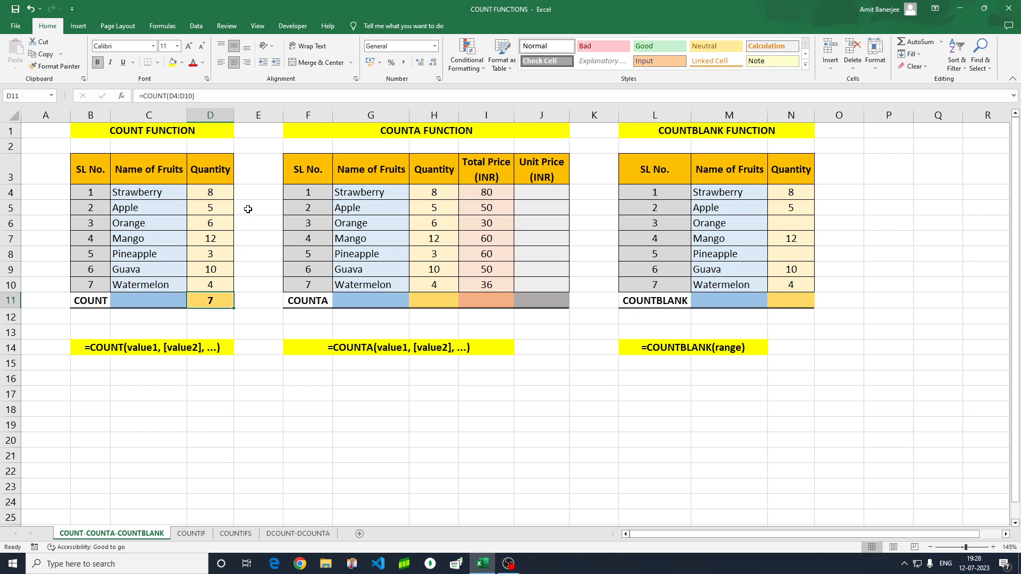
pyautogui.press('Delete')
pyautogui.moveTo(143, 192); pyautogui.dragTo(137, 278)
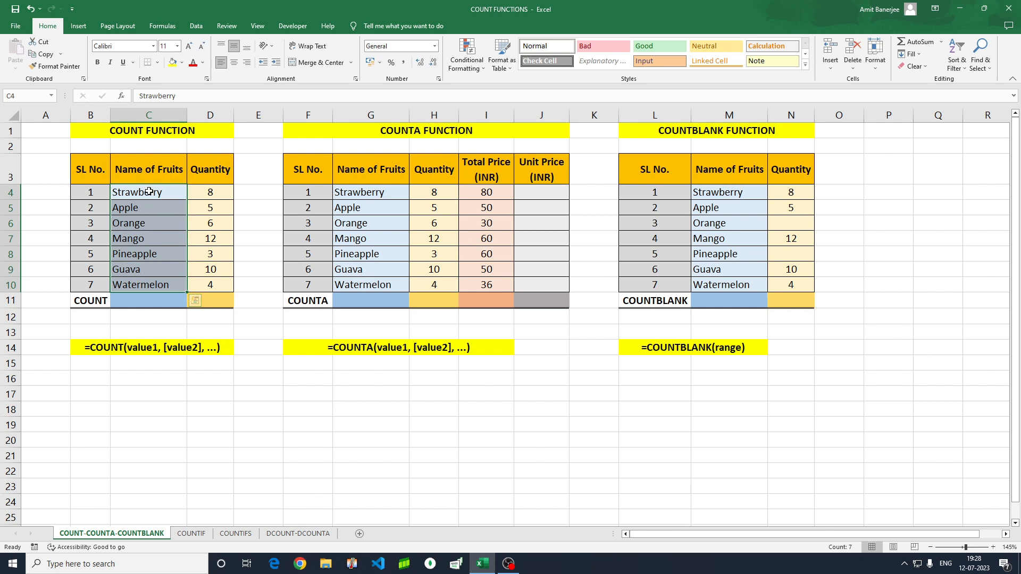
pyautogui.click(211, 301)
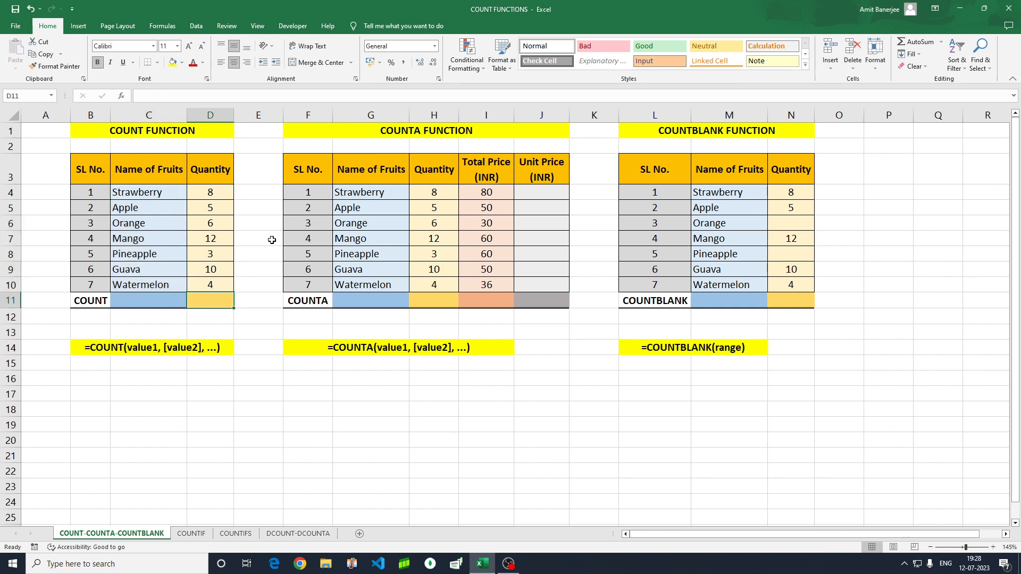
pyautogui.write('=cou')
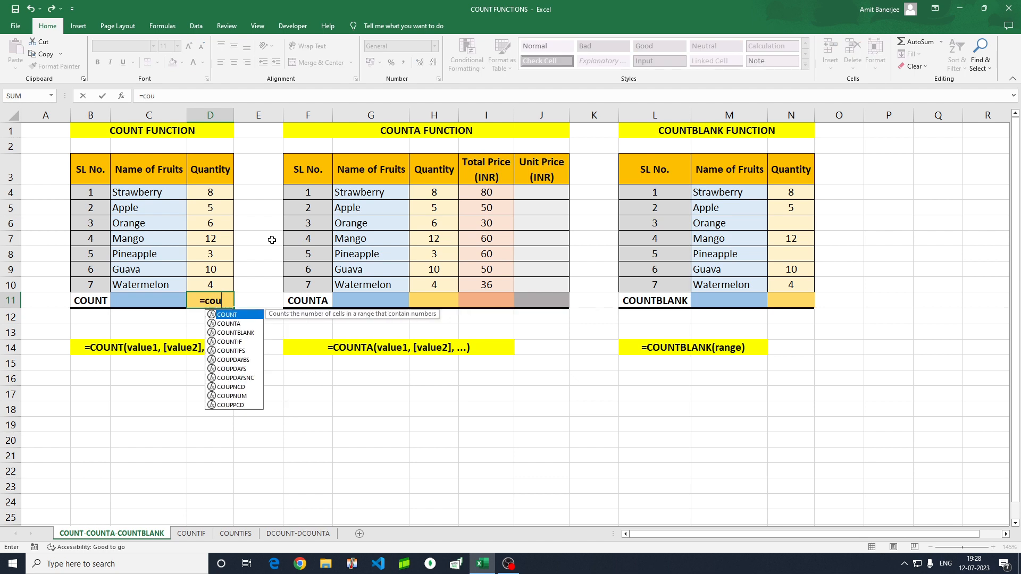
pyautogui.press('Tab')
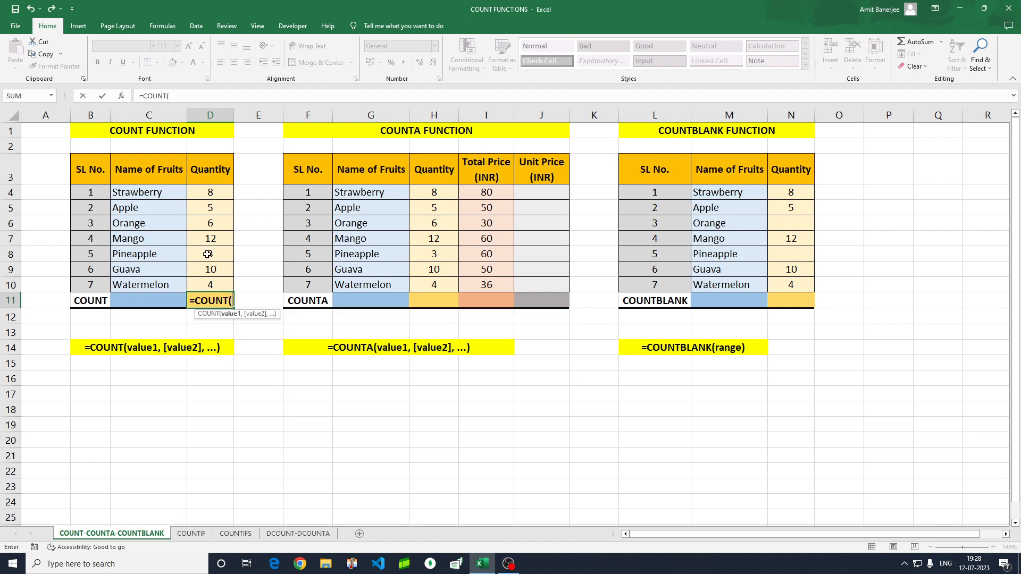
pyautogui.click(146, 193)
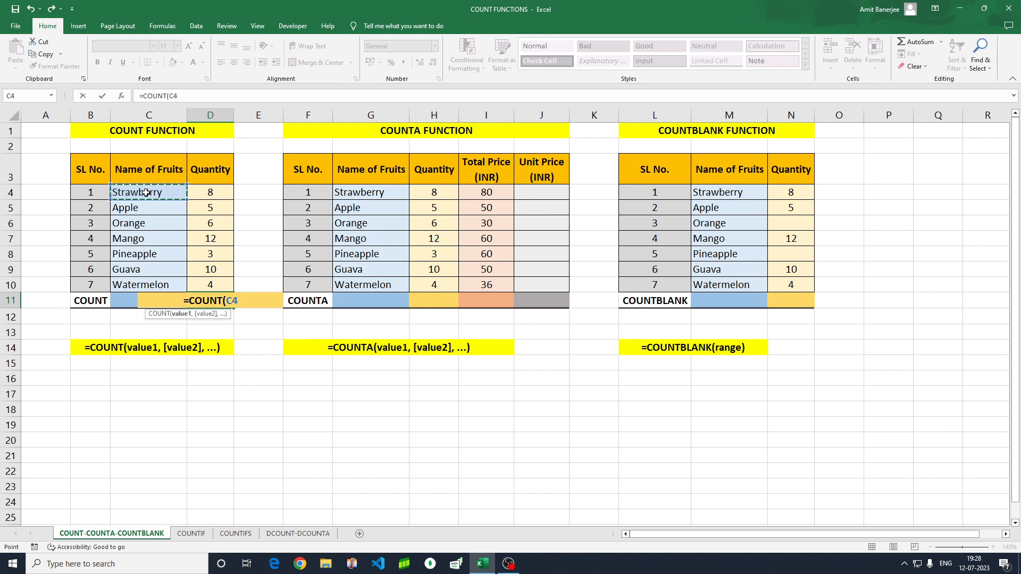
pyautogui.hotkey('shift', 'Down')
pyautogui.hotkey('shift', 'Down')
pyautogui.hotkey('shift', 'Down')
pyautogui.hotkey('shift', 'Down')
pyautogui.hotkey('shift', 'Down')
pyautogui.hotkey('shift', 'Down')
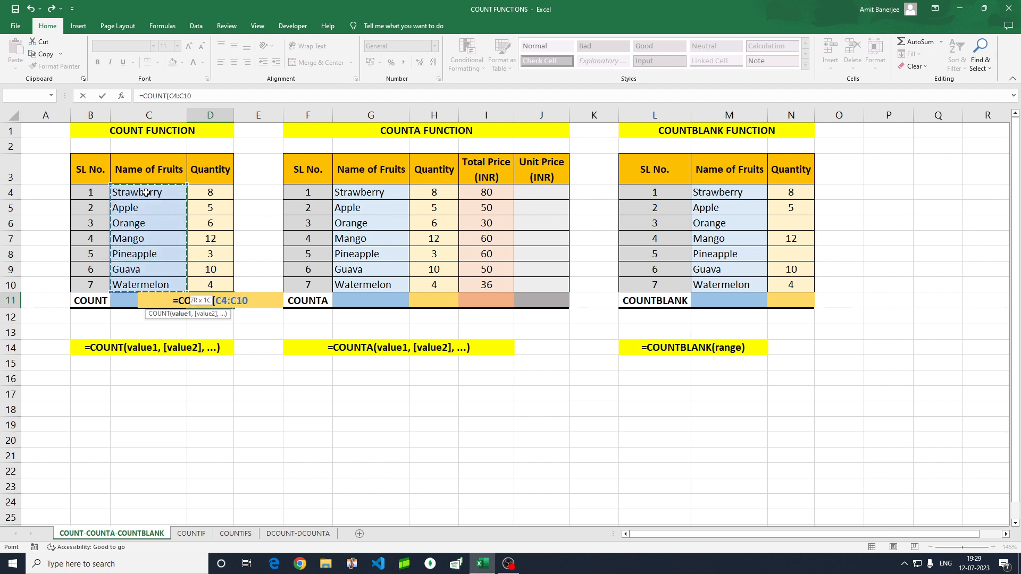
pyautogui.write(')')
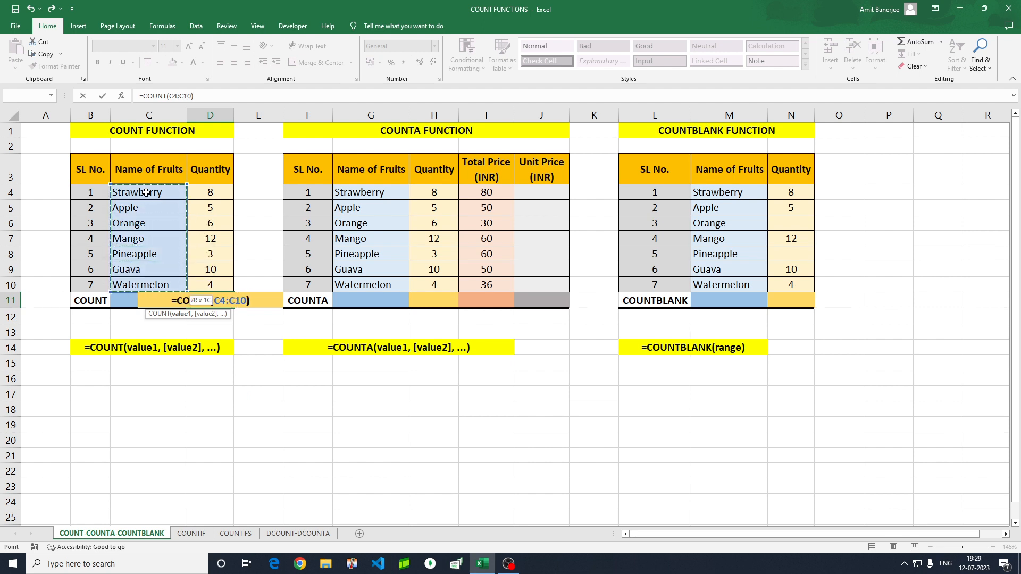
pyautogui.press('Return')
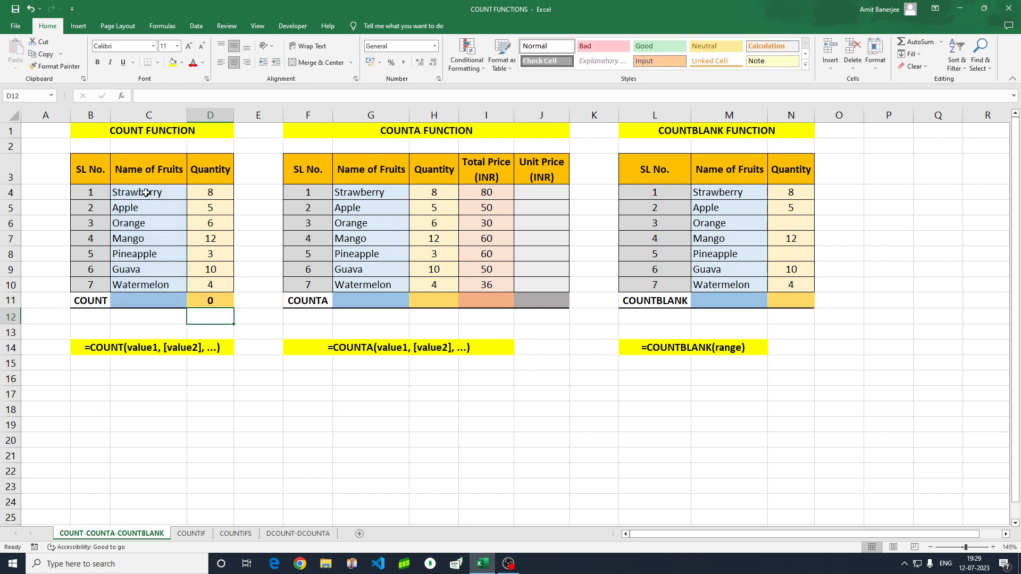
# Review the D11 formula and compare the text cells C4:C10 with the numeric cells D4:D10
pyautogui.press('Up')
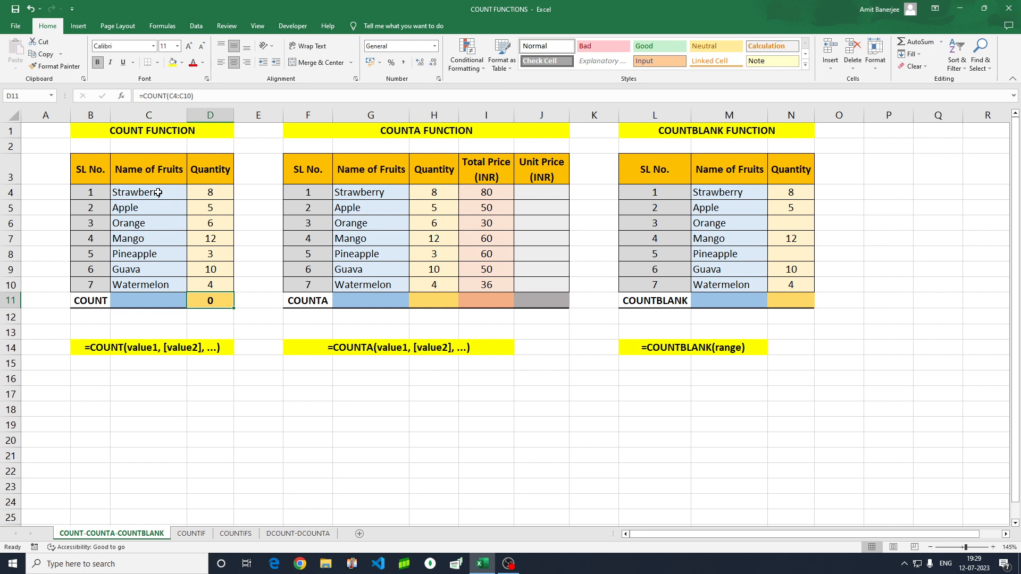
pyautogui.moveTo(143, 187); pyautogui.dragTo(142, 280)
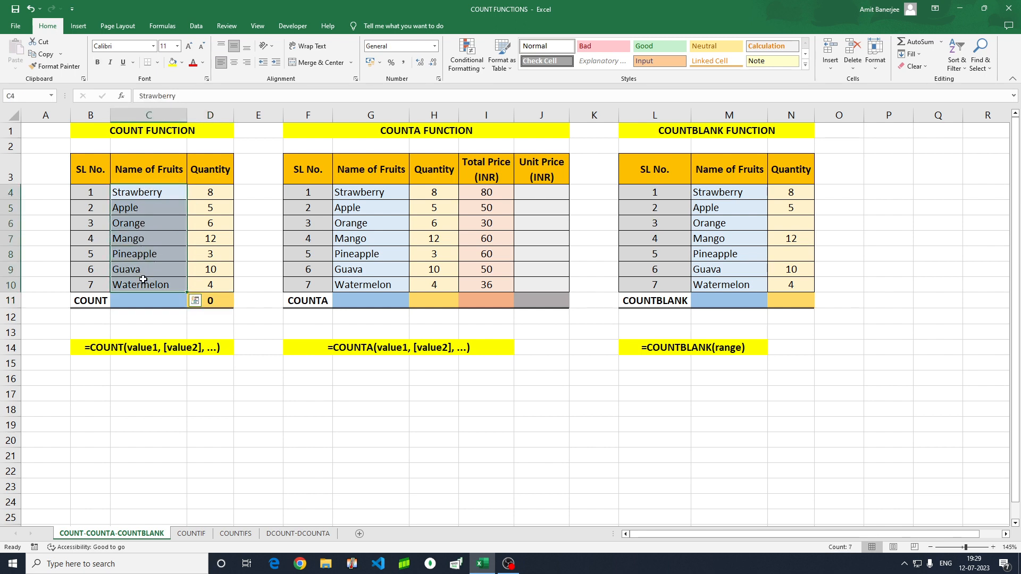
pyautogui.moveTo(212, 190); pyautogui.dragTo(212, 278)
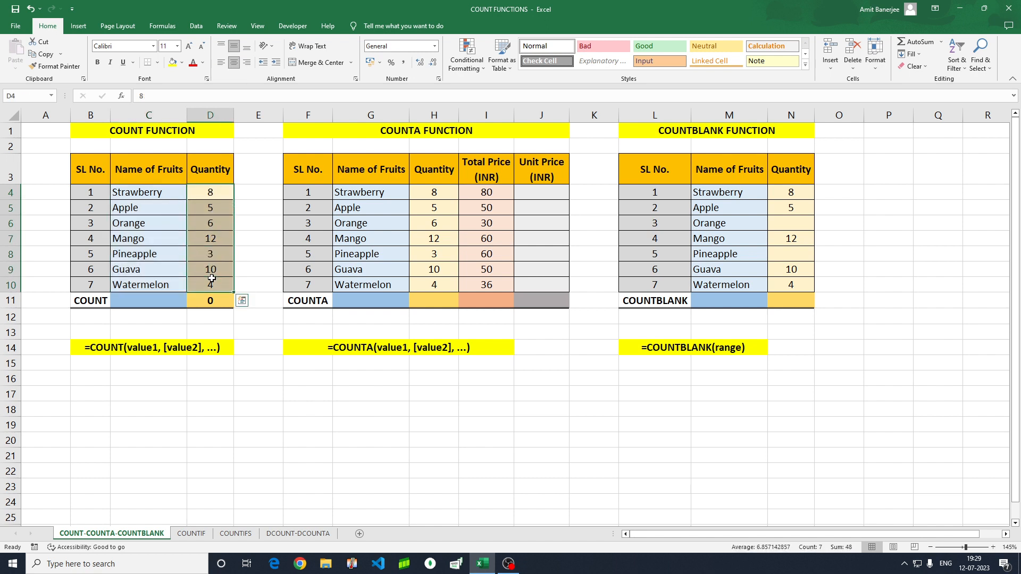
pyautogui.click(257, 205)
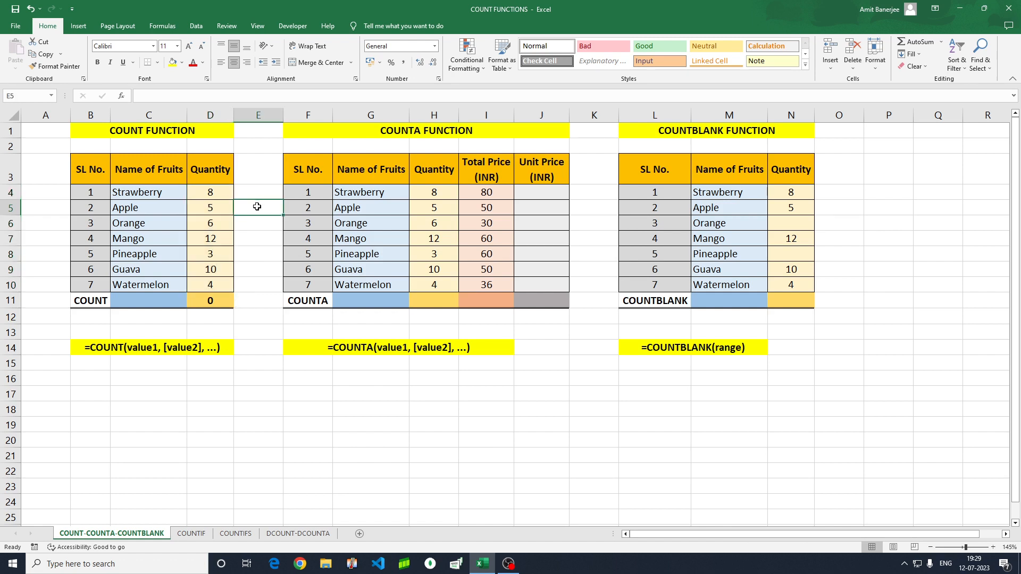
# Replace the formula in D11 with =COUNT(D4:D10) to count the numeric Quantity cells of the COUNT table again
pyautogui.click(209, 299)
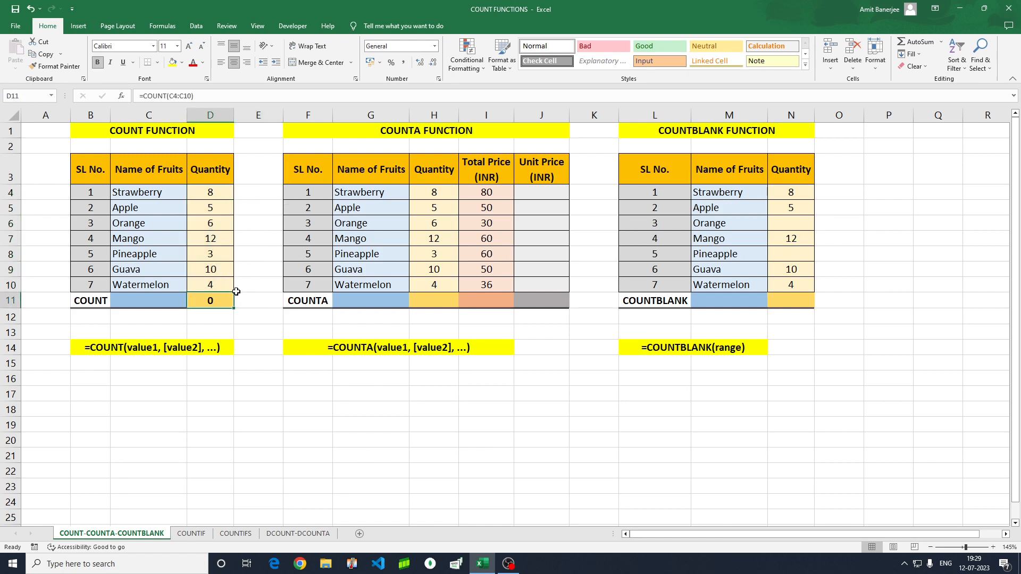
pyautogui.press('Delete')
pyautogui.write('=')
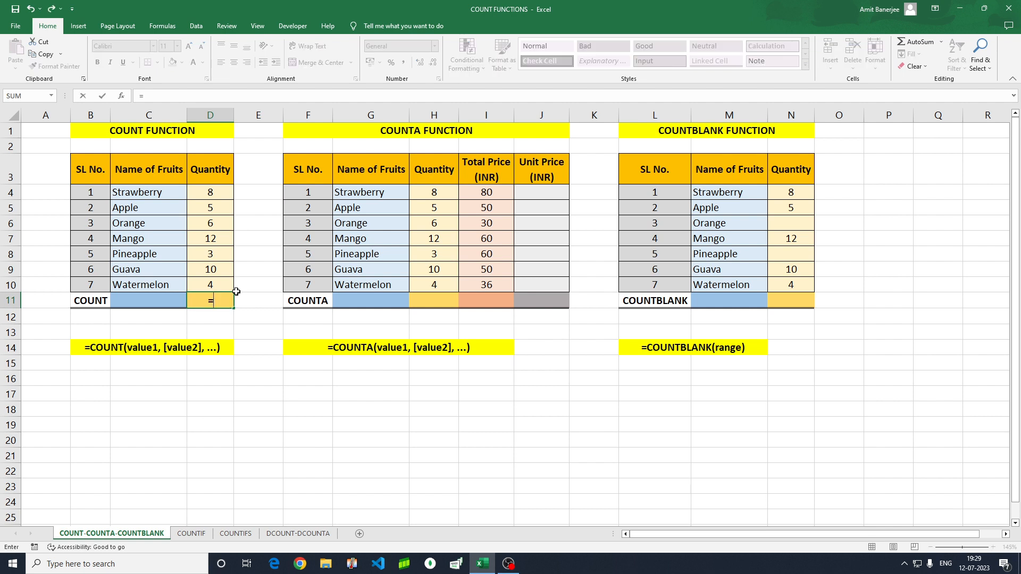
pyautogui.write('count')
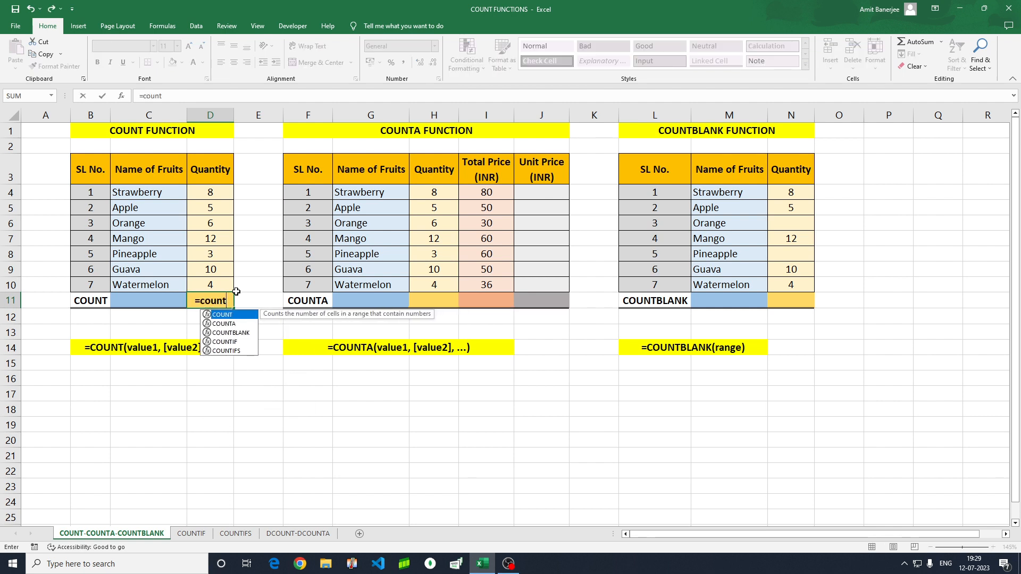
pyautogui.press('Tab')
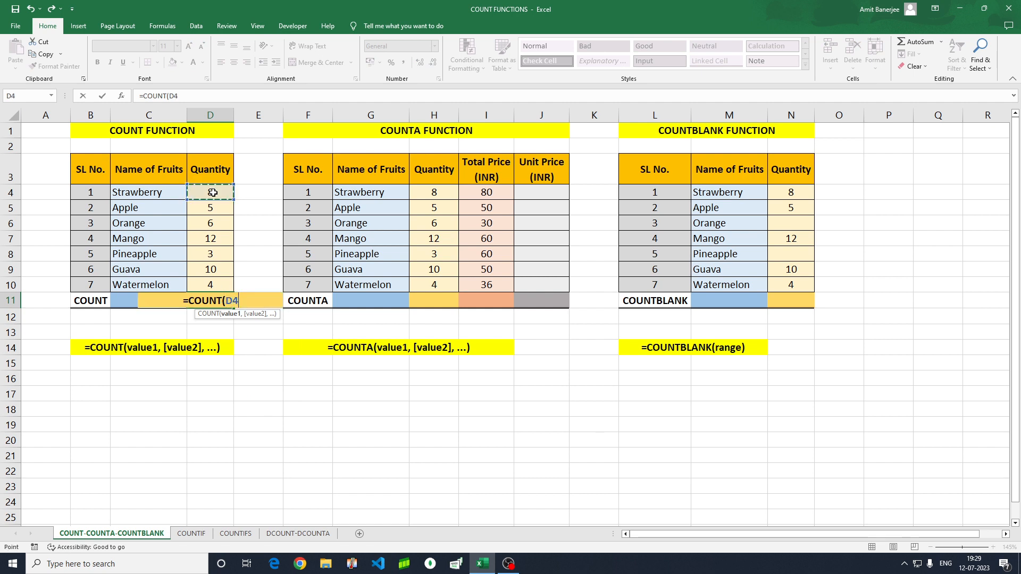
pyautogui.moveTo(210, 192); pyautogui.dragTo(213, 192)
pyautogui.hotkey('shift', 'Down')
pyautogui.hotkey('shift', 'Down')
pyautogui.hotkey('shift', 'Down')
pyautogui.hotkey('shift', 'Down')
pyautogui.hotkey('shift', 'Down')
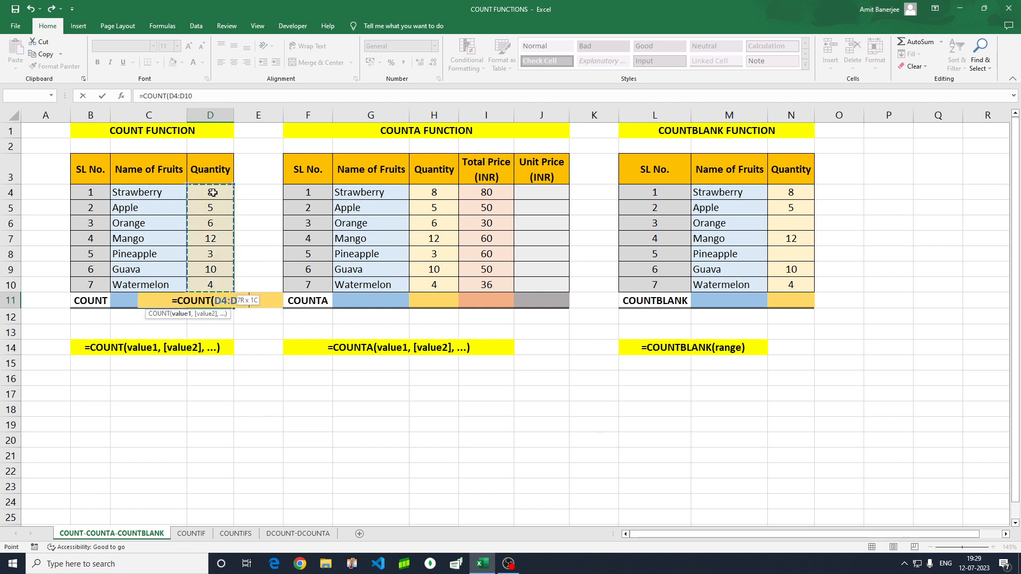
pyautogui.press('Return')
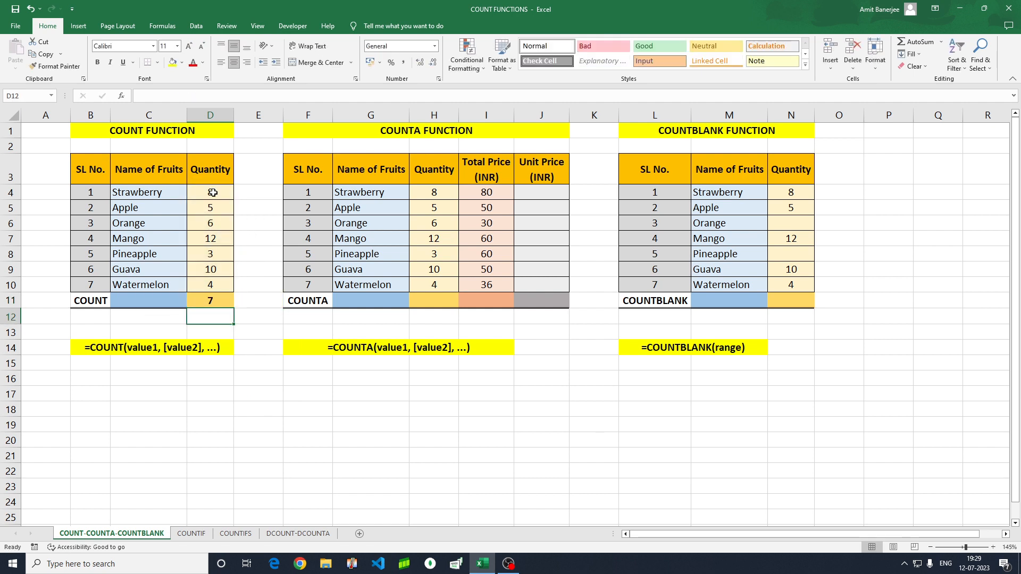
pyautogui.click(213, 299)
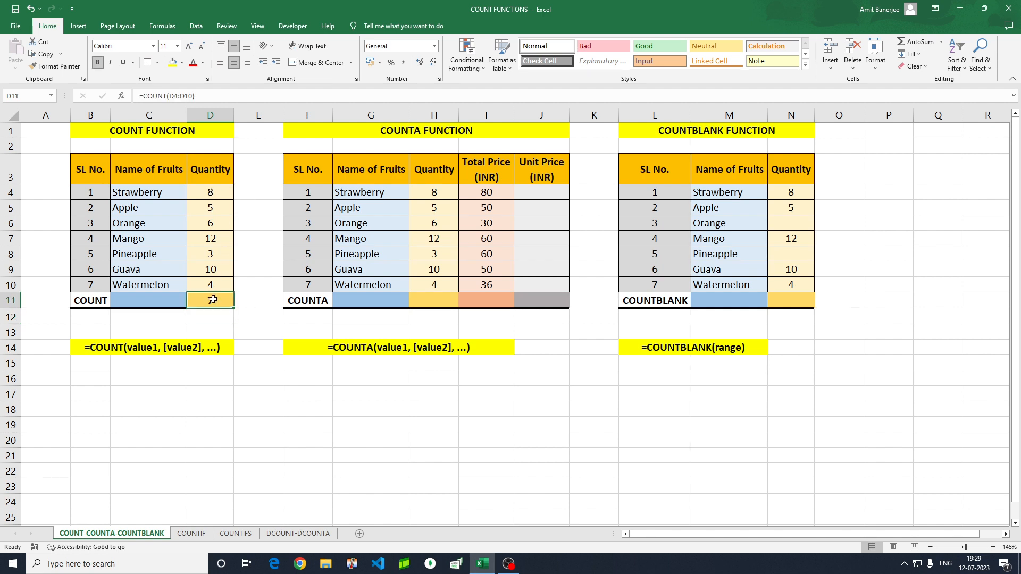
# Clear Mango's quantity in D7 of the COUNT table and check the range D4:D10 against the COUNT formula
pyautogui.click(217, 238)
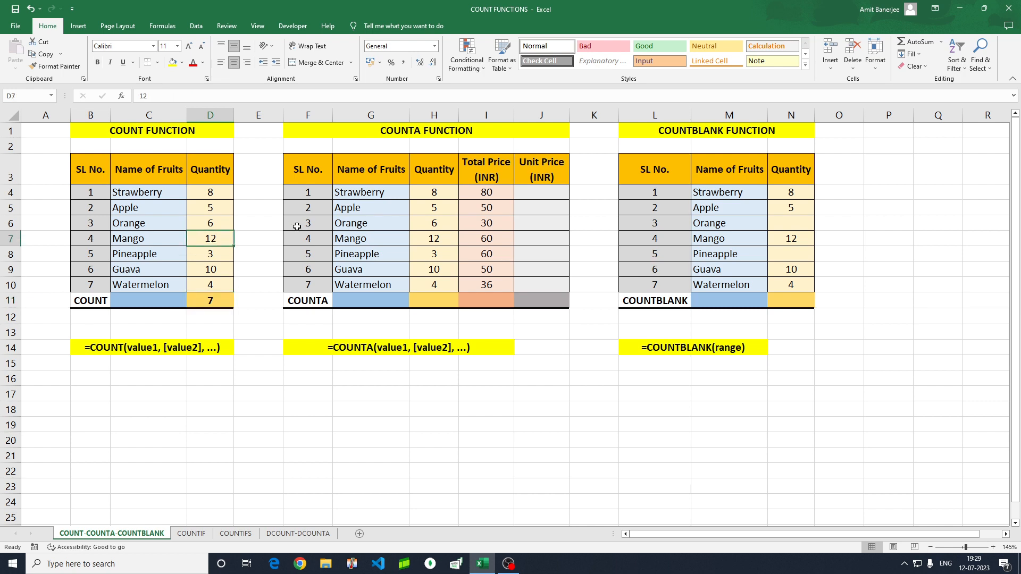
pyautogui.press('Delete')
pyautogui.moveTo(210, 192); pyautogui.dragTo(211, 282)
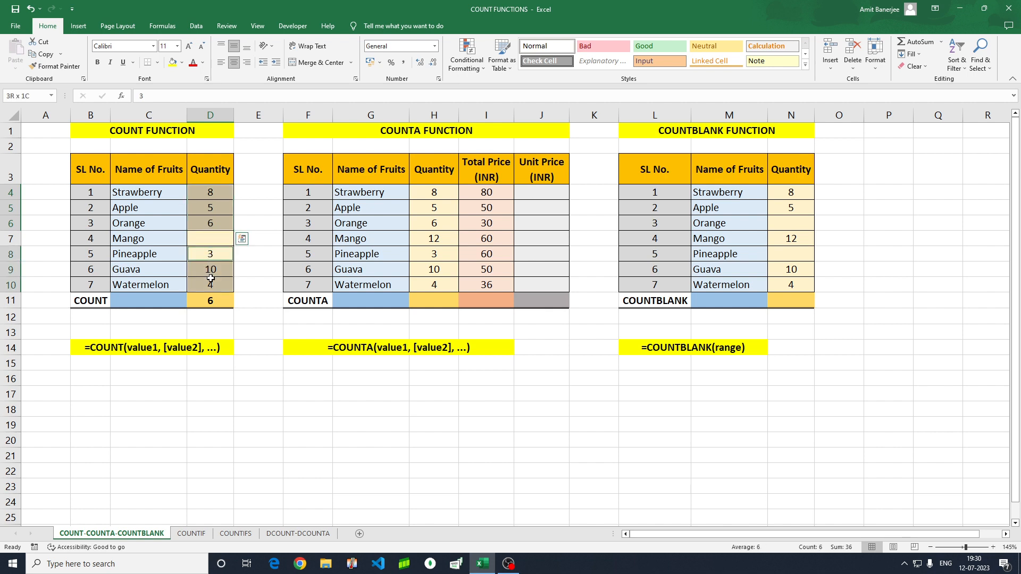
pyautogui.click(262, 247)
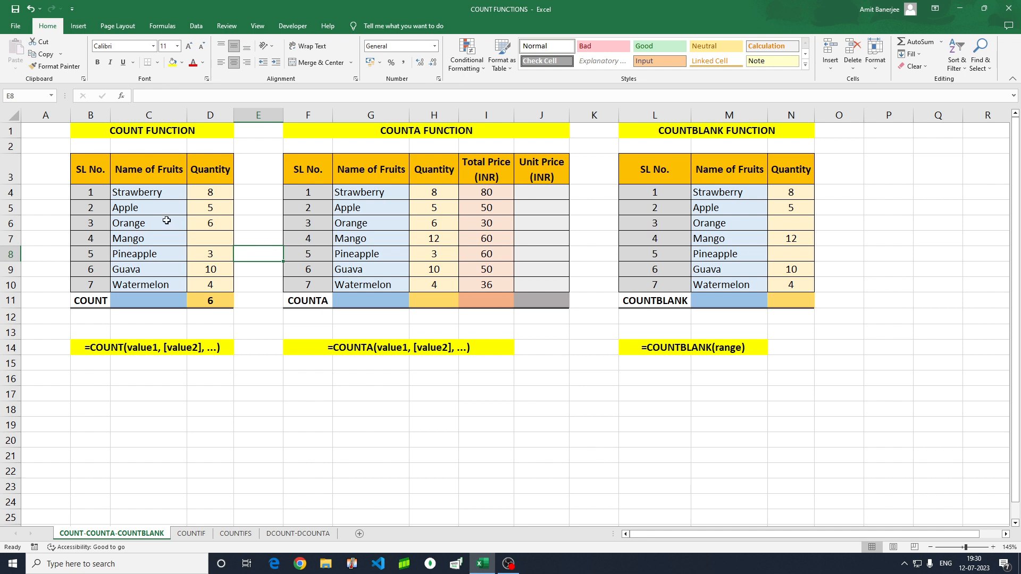
# Review the COUNT syntax in row 14 and the fruit name, quantity, total price and unit price cells of the COUNTA table
pyautogui.click(93, 346)
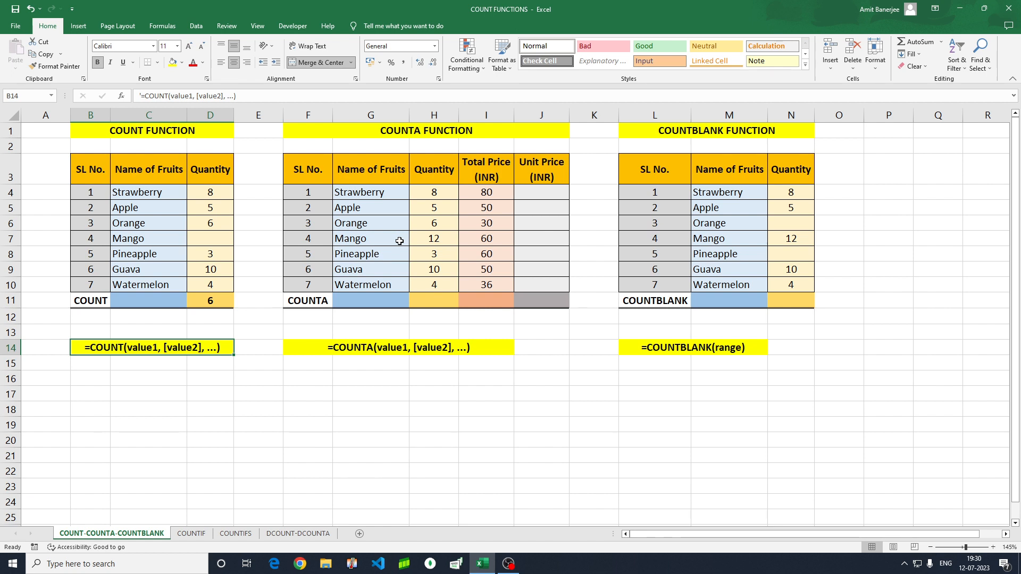
pyautogui.click(356, 190)
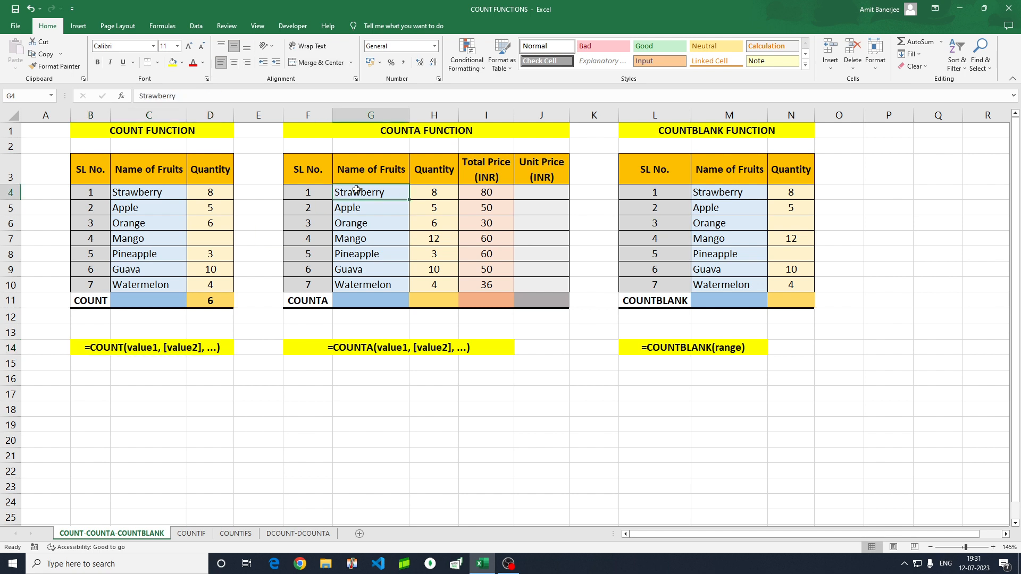
pyautogui.moveTo(356, 190); pyautogui.dragTo(358, 282)
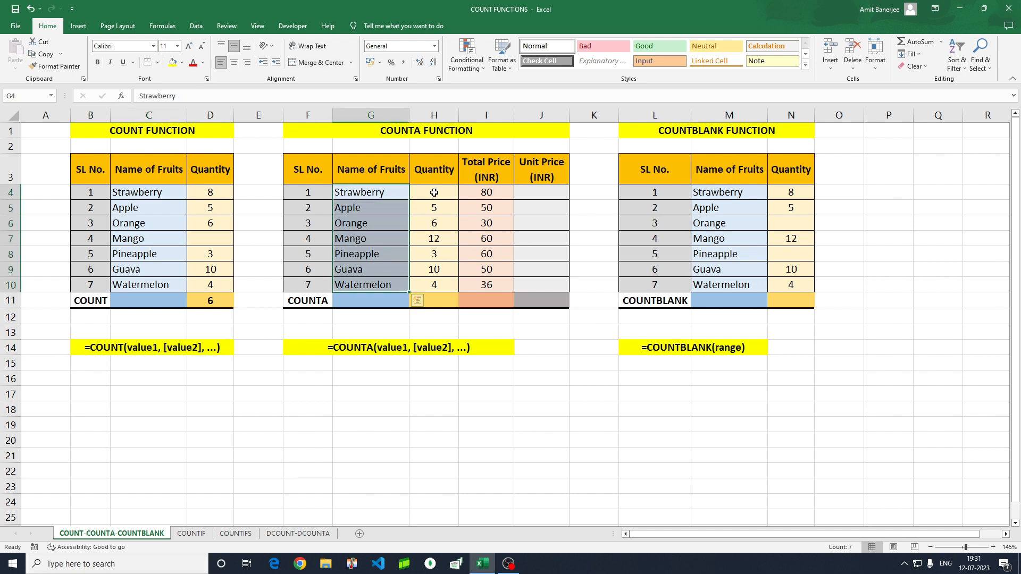
pyautogui.moveTo(434, 192); pyautogui.dragTo(433, 286)
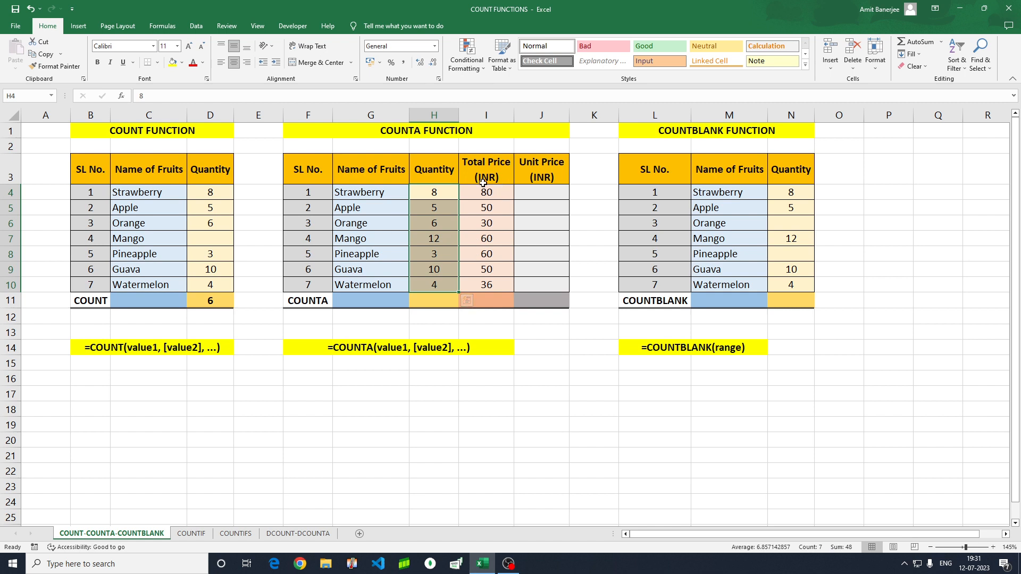
pyautogui.moveTo(482, 192); pyautogui.dragTo(473, 282)
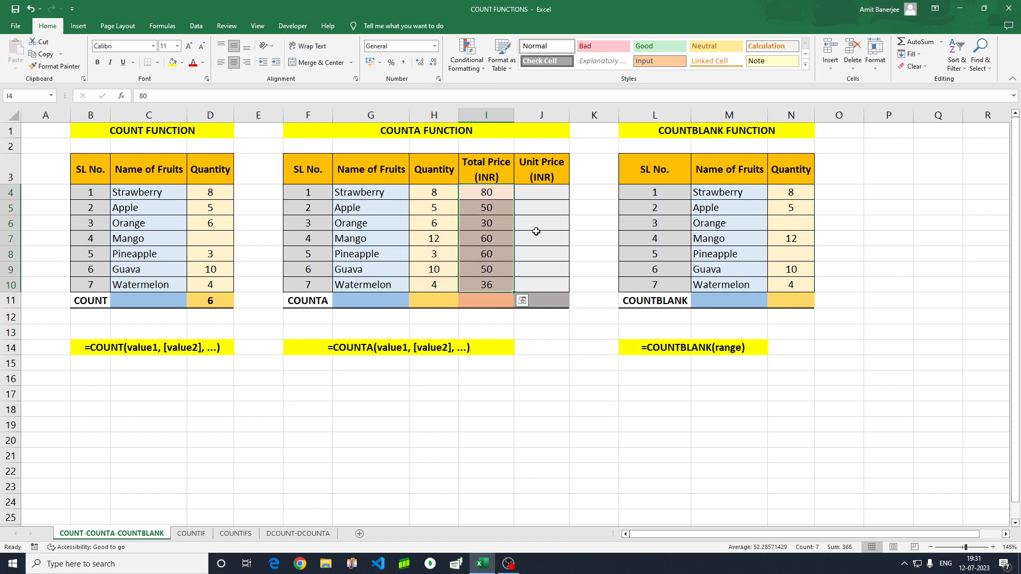
pyautogui.doubleClick(536, 192)
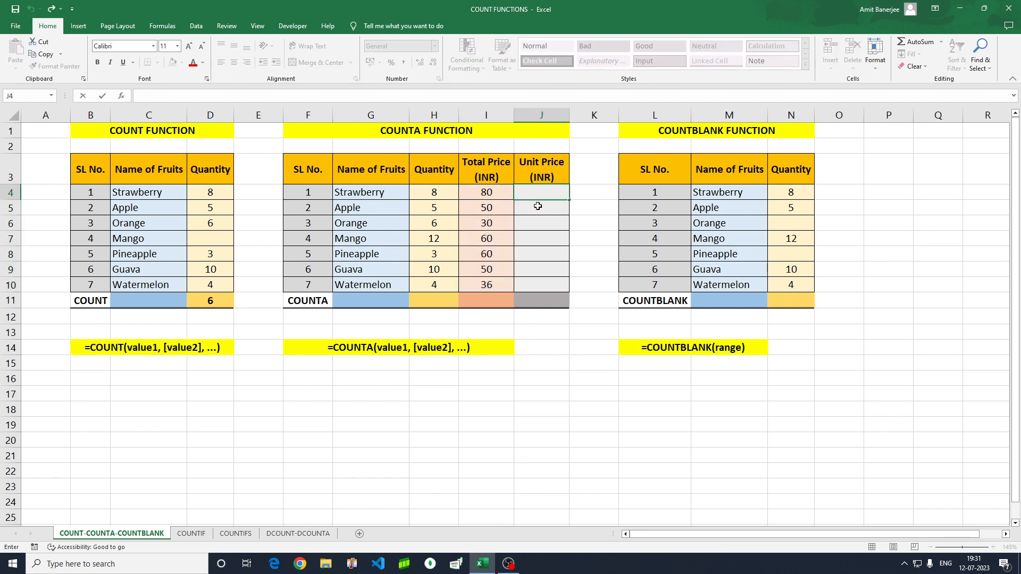
pyautogui.click(537, 209)
pyautogui.click(538, 192)
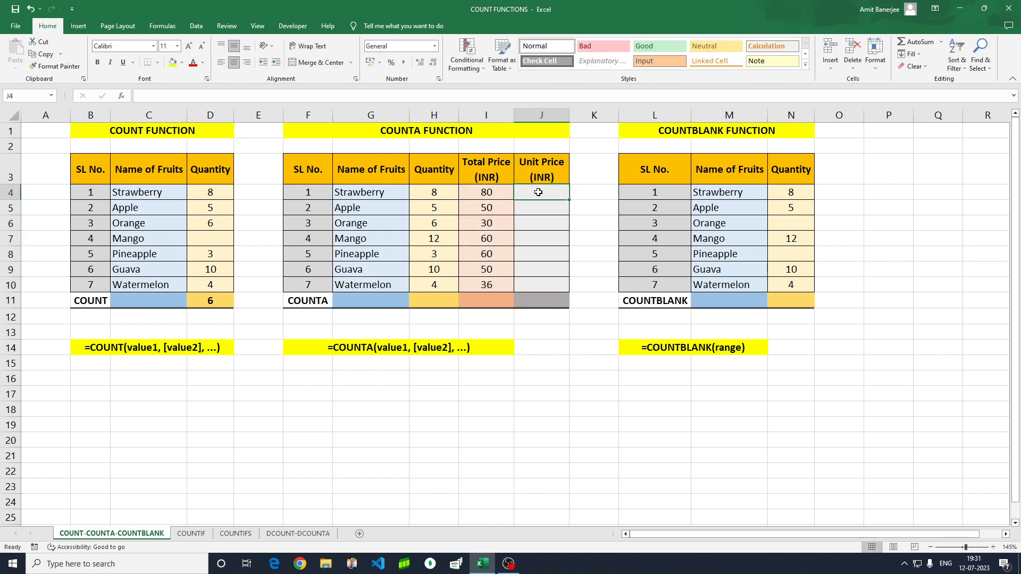
# Delete the empty Unit Price (INR) column J from the COUNTA table
pyautogui.click(538, 115)
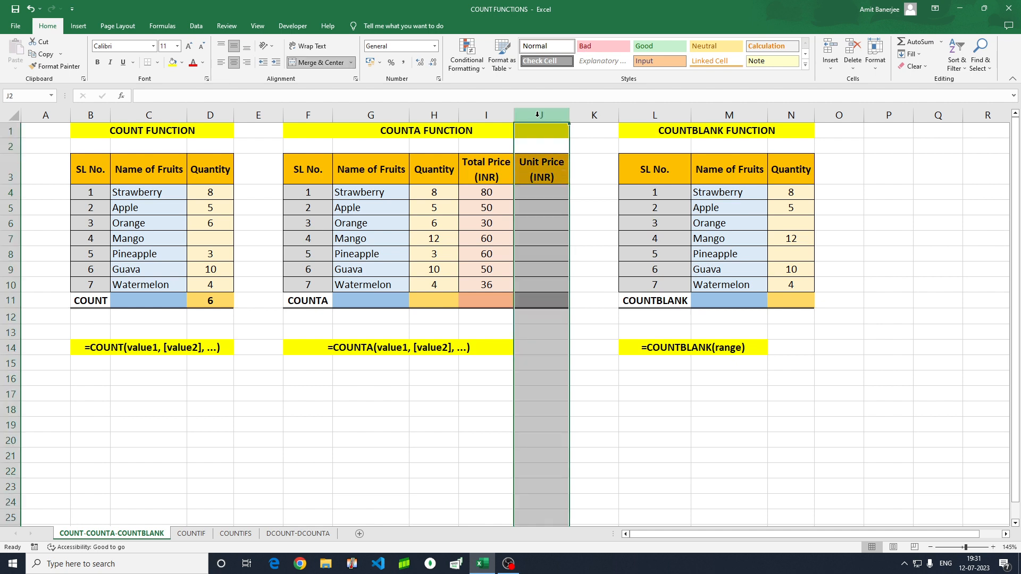
pyautogui.hotkey('ctrl', '-')
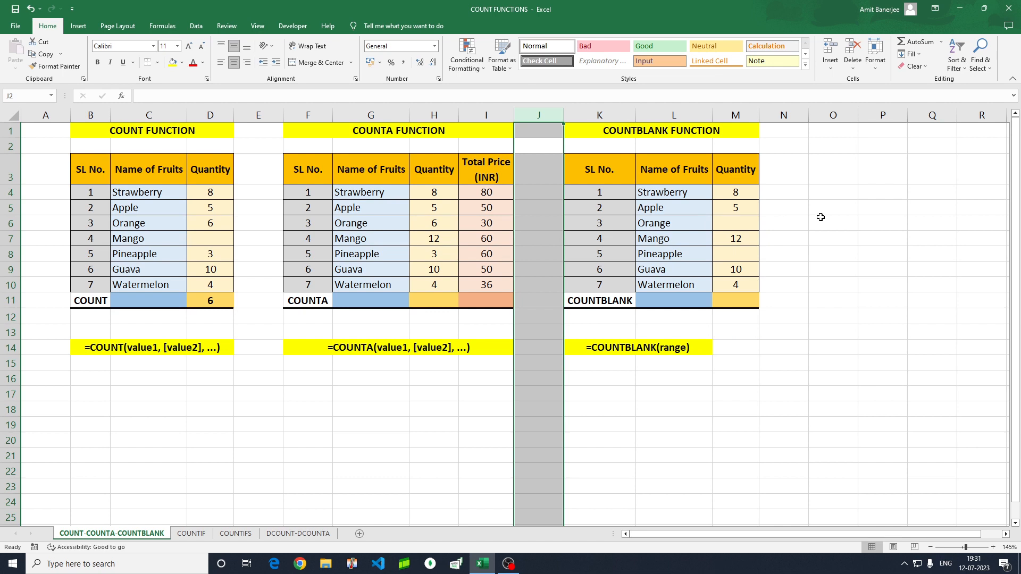
pyautogui.click(821, 217)
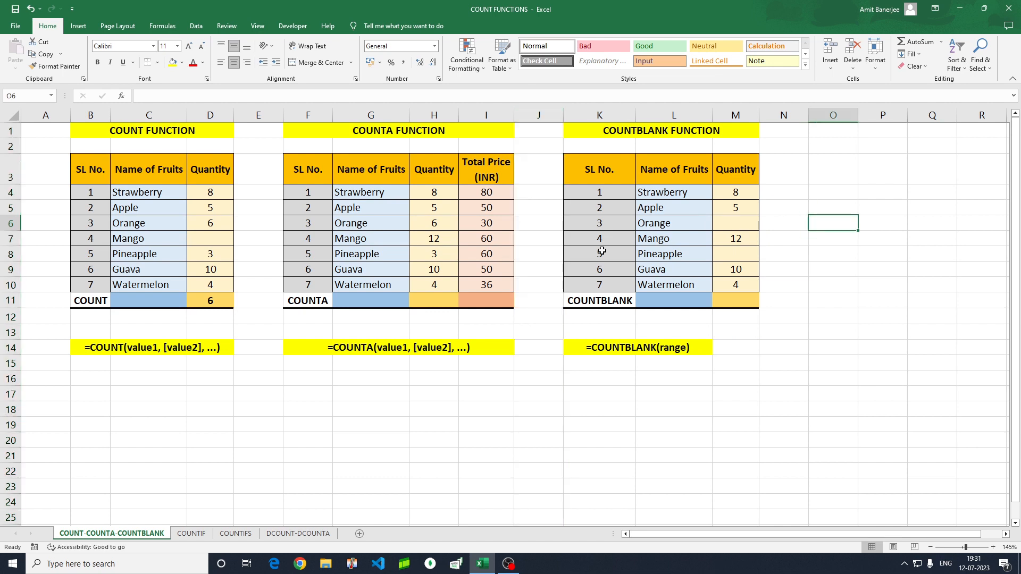
# Enter =COUNTA(G4:G10) in cell G11 to count the non-empty cells in the COUNTA table's Name of Fruits column
pyautogui.click(493, 298)
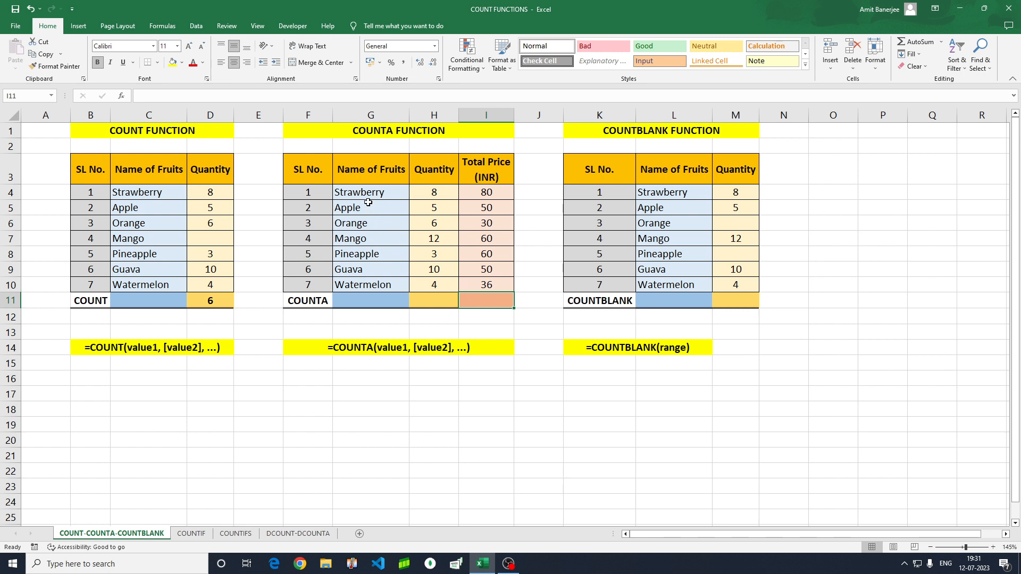
pyautogui.moveTo(365, 192); pyautogui.dragTo(365, 287)
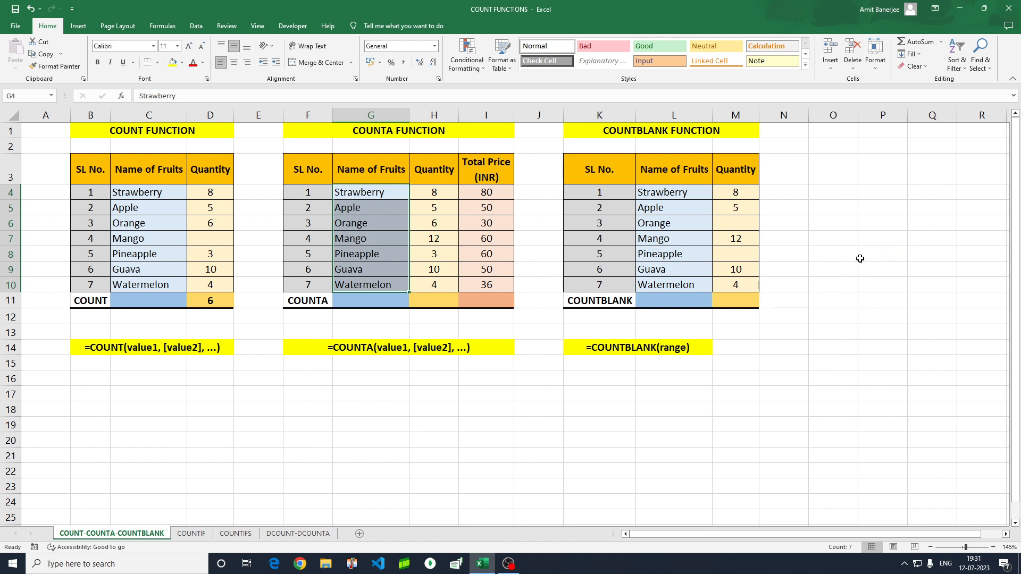
pyautogui.click(376, 303)
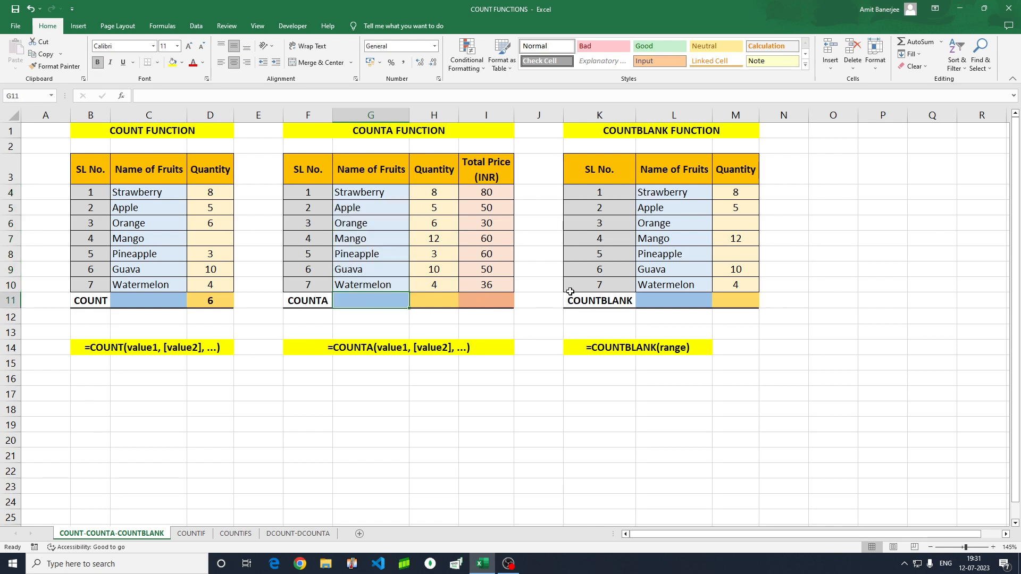
pyautogui.write('=')
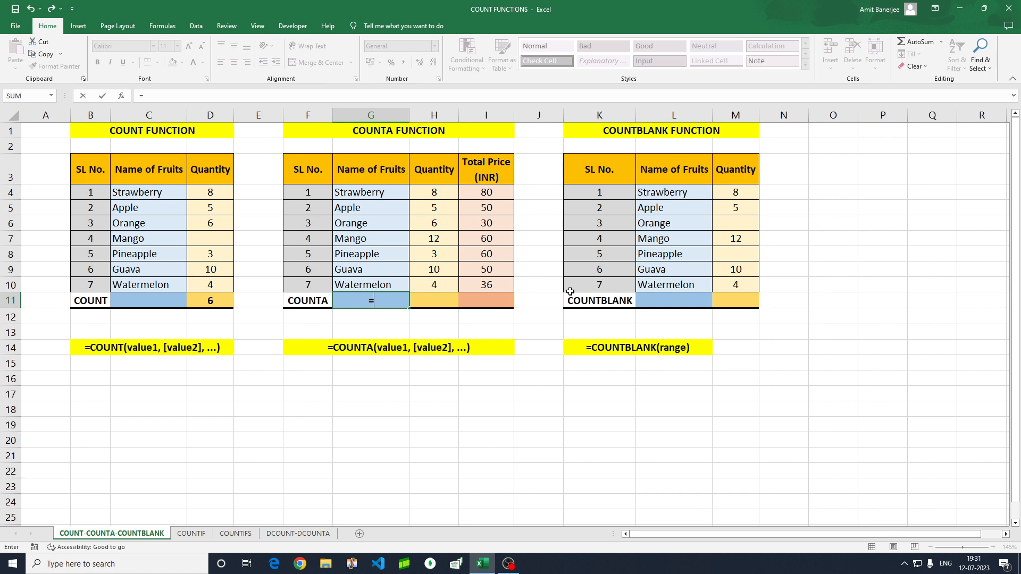
pyautogui.write('count')
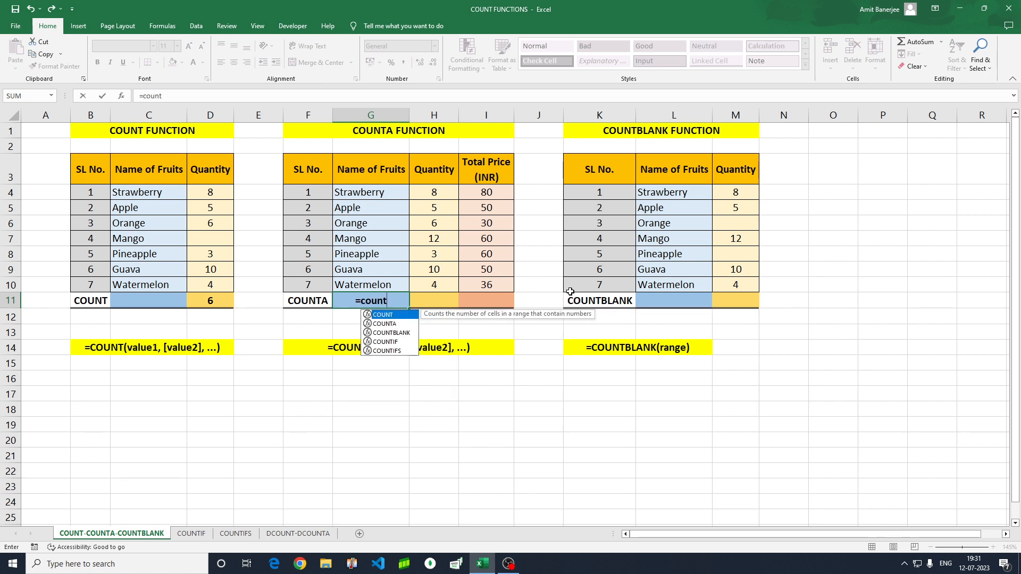
pyautogui.press('Down')
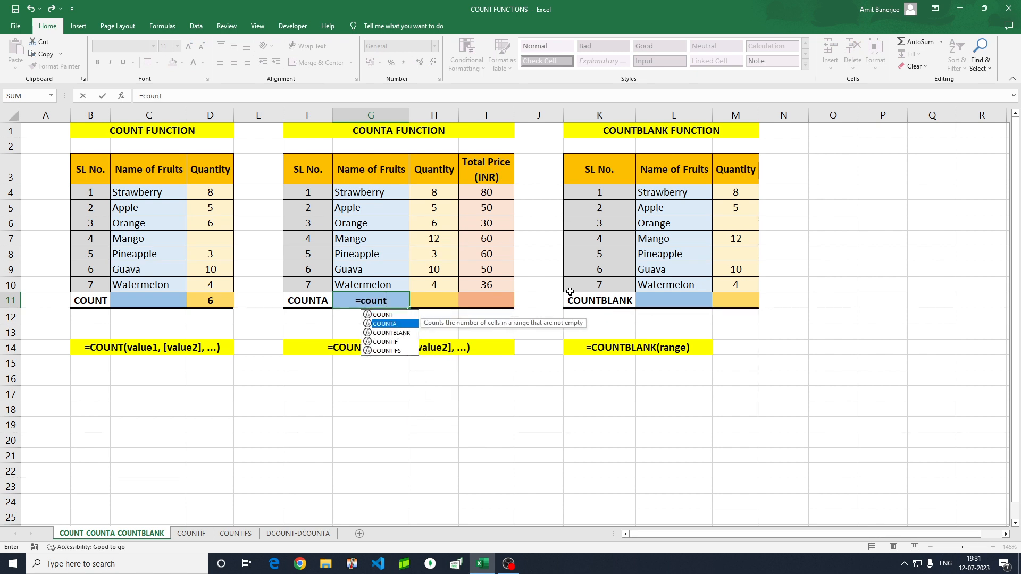
pyautogui.press('Tab')
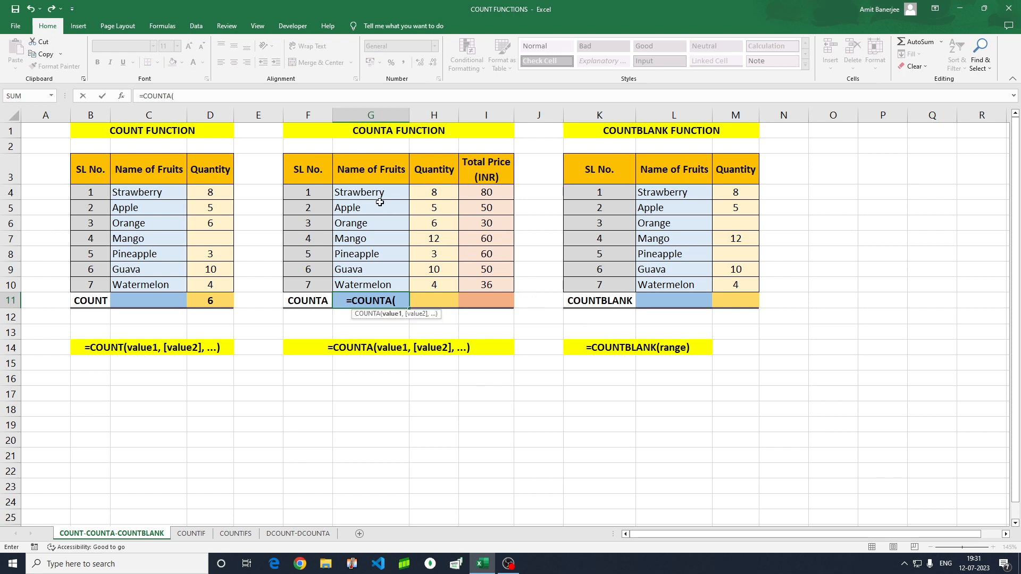
pyautogui.click(365, 192)
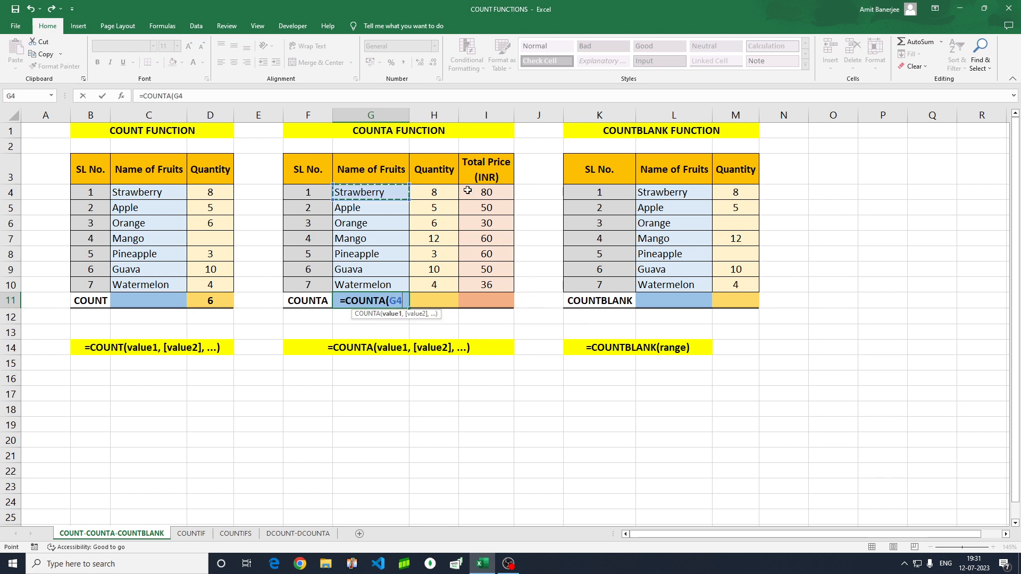
pyautogui.hotkey('shift', 'Down')
pyautogui.hotkey('shift', 'Down')
pyautogui.hotkey('shift', 'Down')
pyautogui.hotkey('shift', 'Down')
pyautogui.hotkey('shift', 'Down')
pyautogui.hotkey('shift', 'Down')
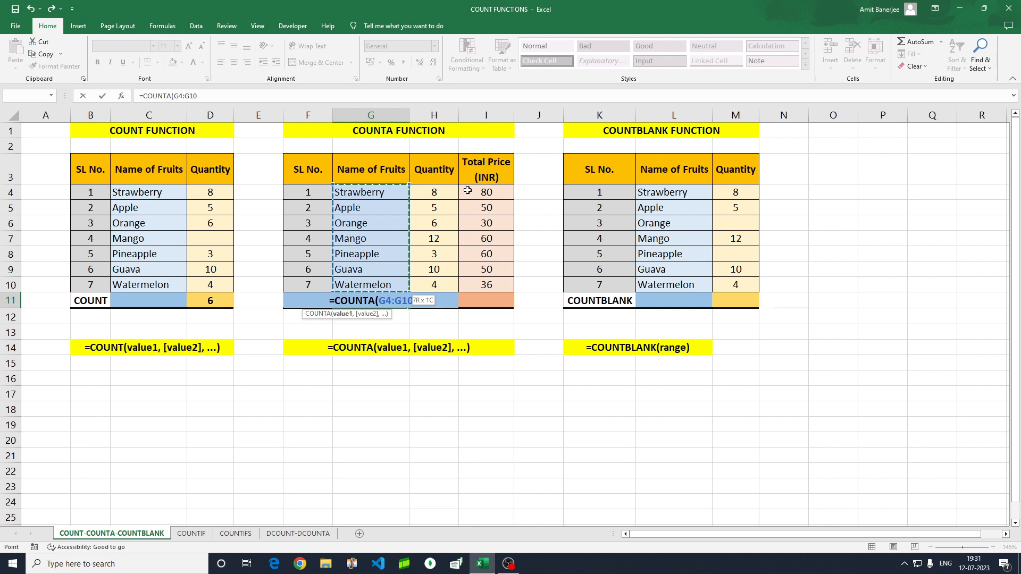
pyautogui.write(')')
pyautogui.press('Return')
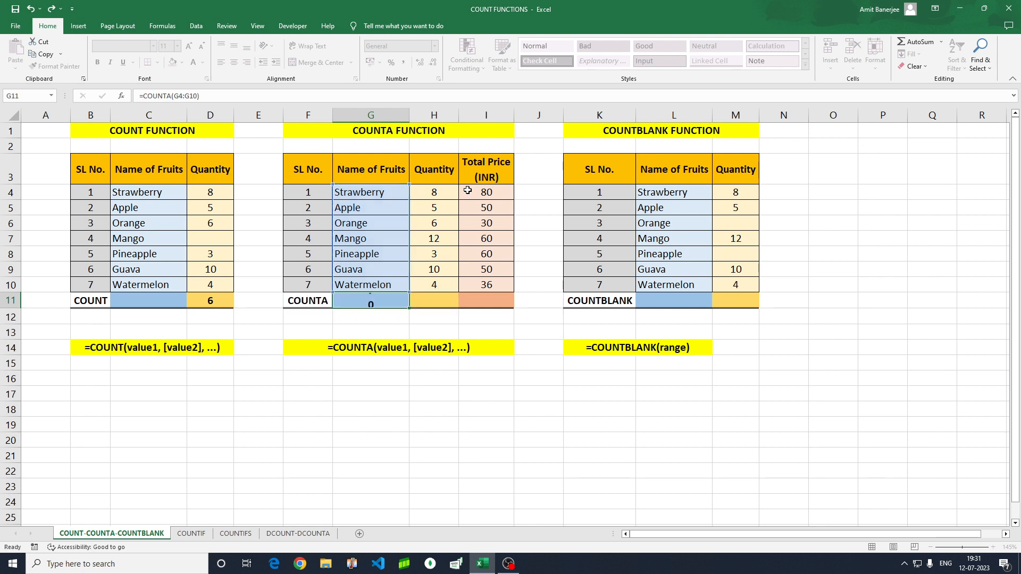
pyautogui.press('Up')
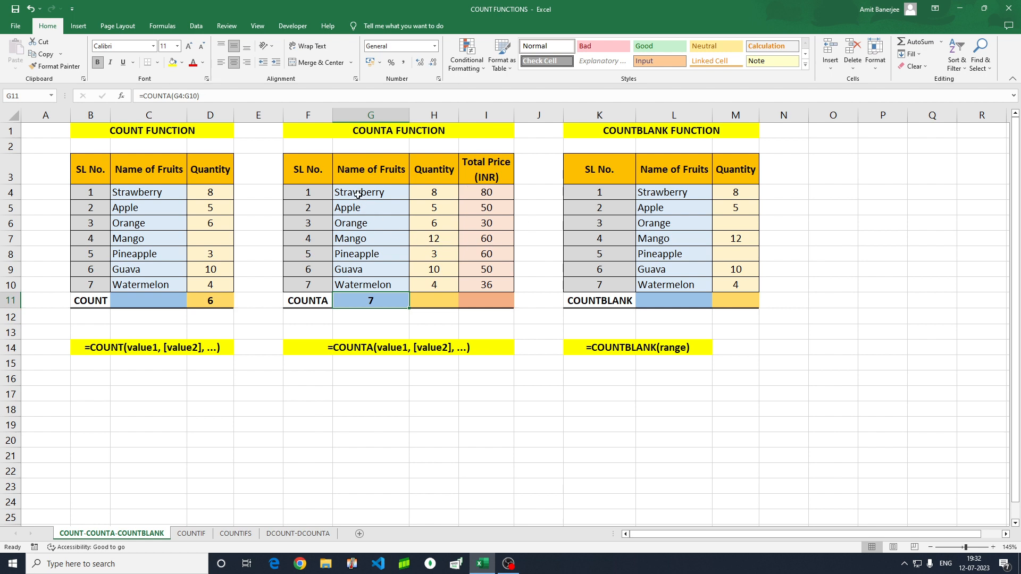
# Compare the text range G4:G10 with the mixed text-and-number range G4:H10, and select the empty cell H11
pyautogui.moveTo(358, 193); pyautogui.dragTo(353, 278)
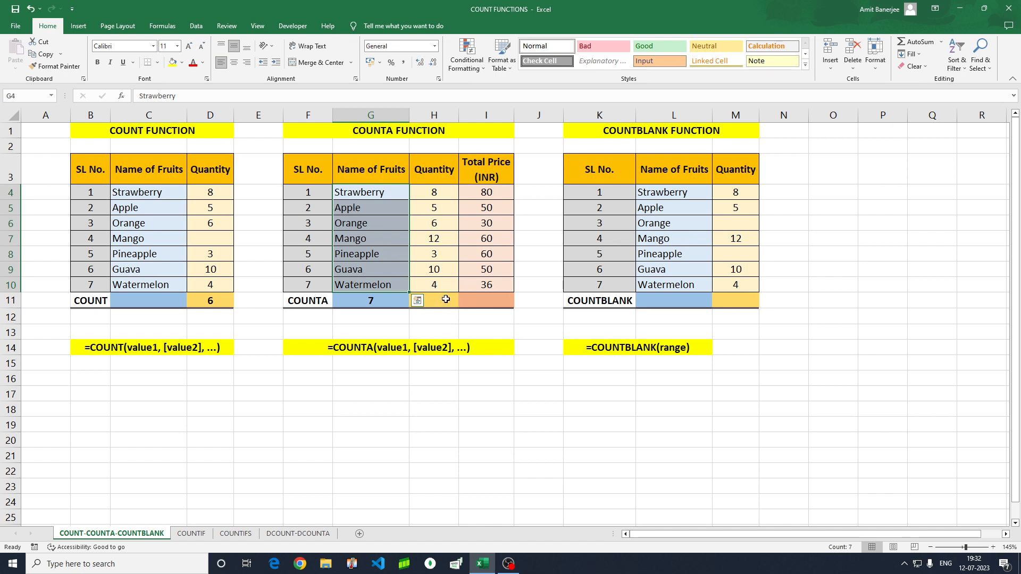
pyautogui.click(445, 299)
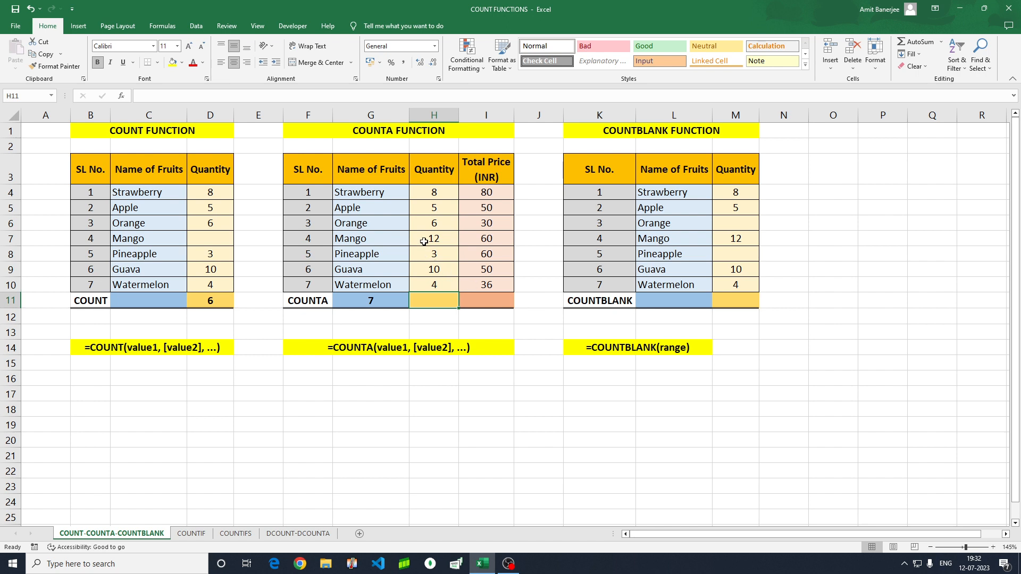
pyautogui.moveTo(354, 191); pyautogui.dragTo(431, 278)
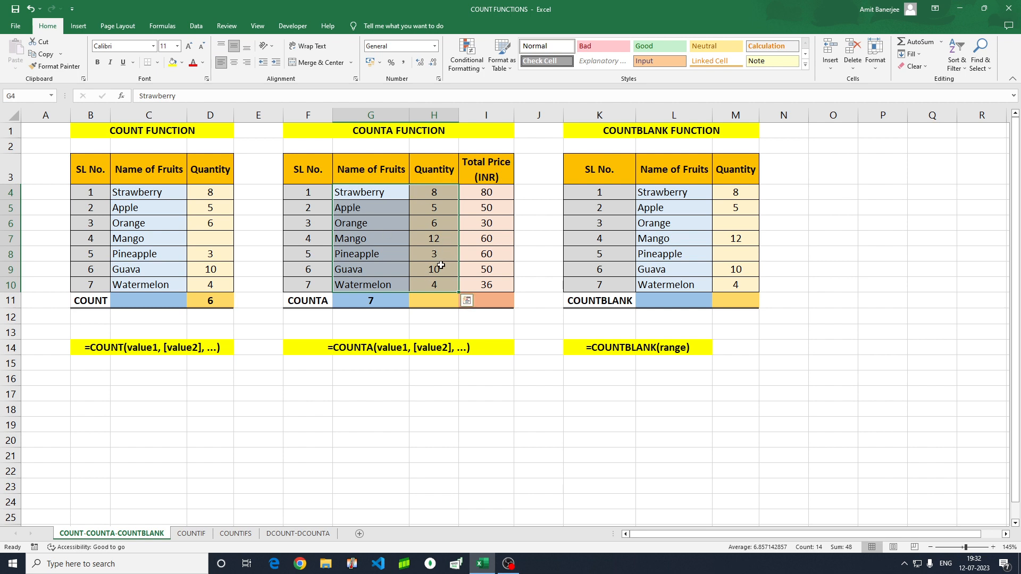
pyautogui.click(433, 301)
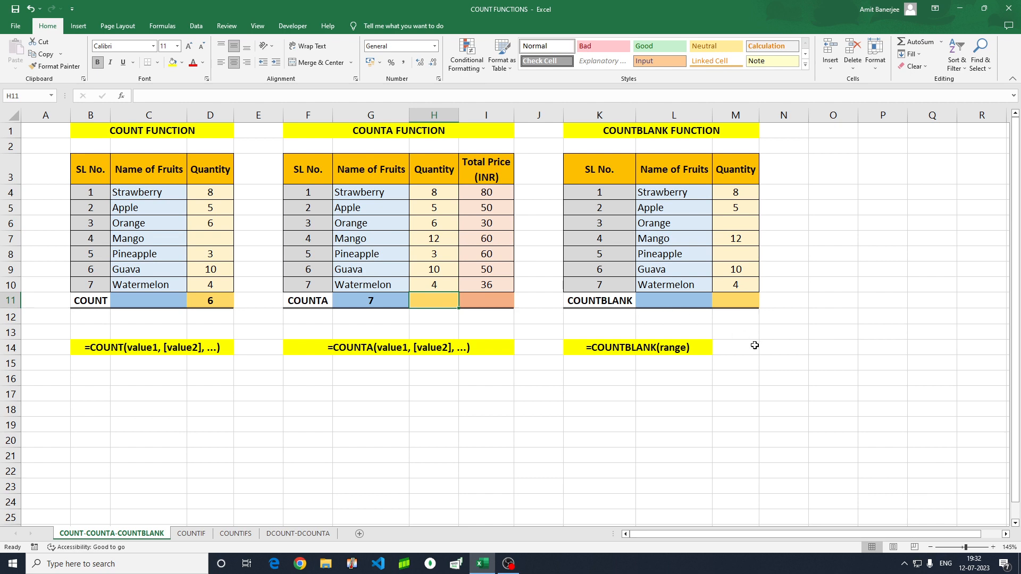
# Enter =COUNTA(G4:H10) in cell H11 to count the non-empty cells across the Name of Fruits and Quantity columns
pyautogui.write('=')
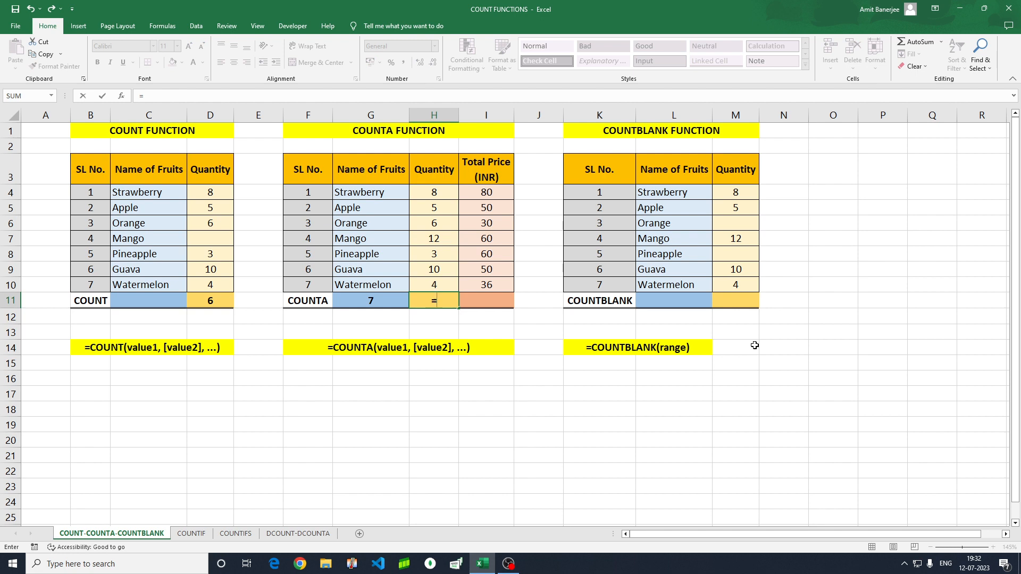
pyautogui.write('count')
pyautogui.press('Down')
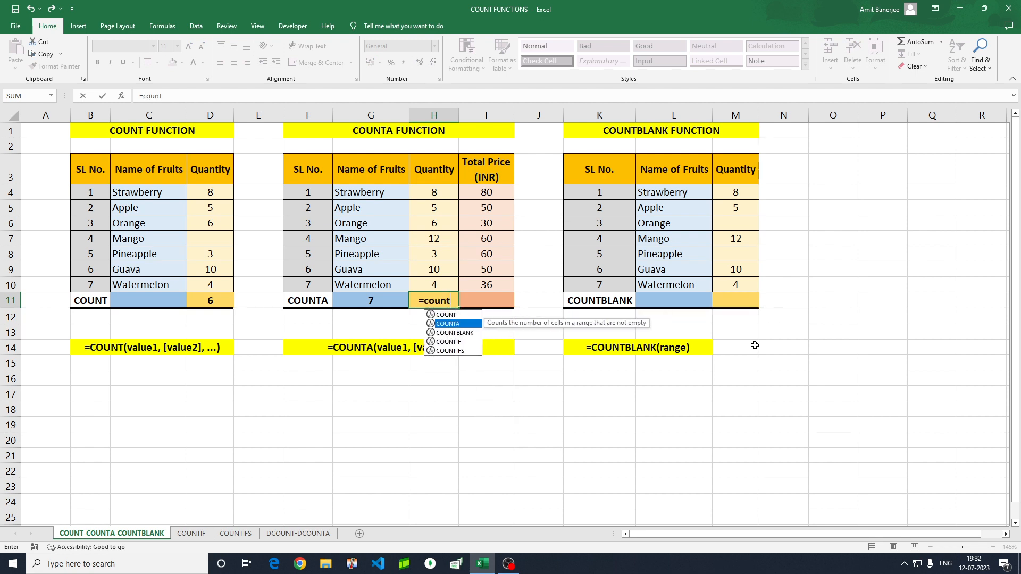
pyautogui.press('Tab')
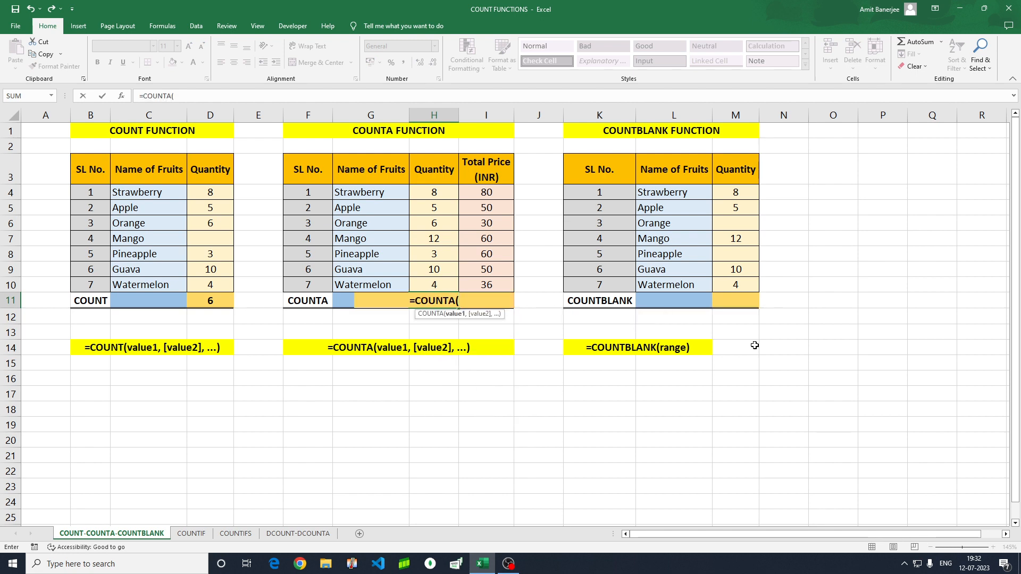
pyautogui.click(363, 196)
pyautogui.hotkey('shift', 'Right')
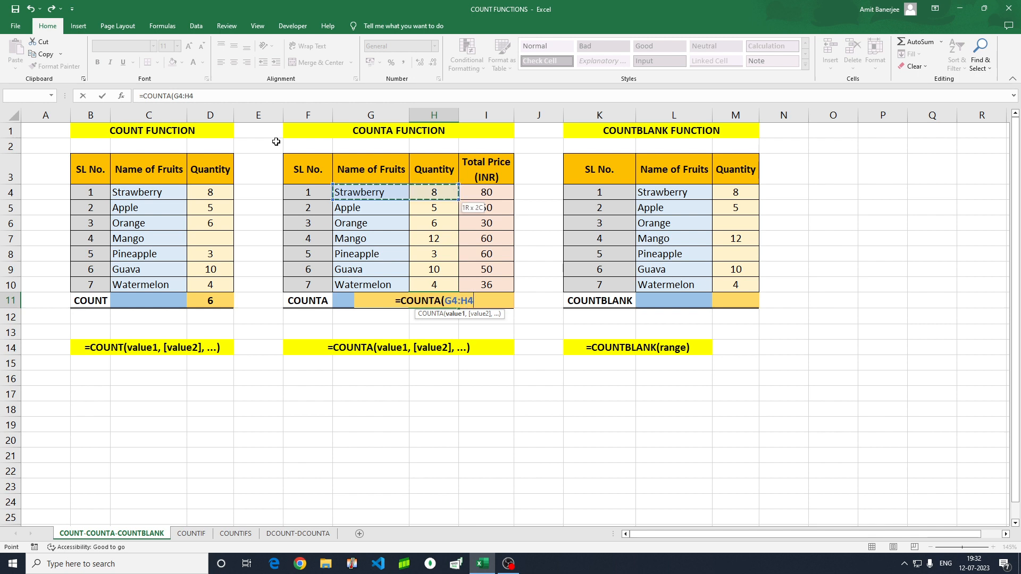
pyautogui.hotkey('shift', 'Down')
pyautogui.hotkey('shift', 'Down')
pyautogui.hotkey('shift', 'Down')
pyautogui.hotkey('shift', 'Down')
pyautogui.hotkey('shift', 'Down')
pyautogui.hotkey('shift', 'Down')
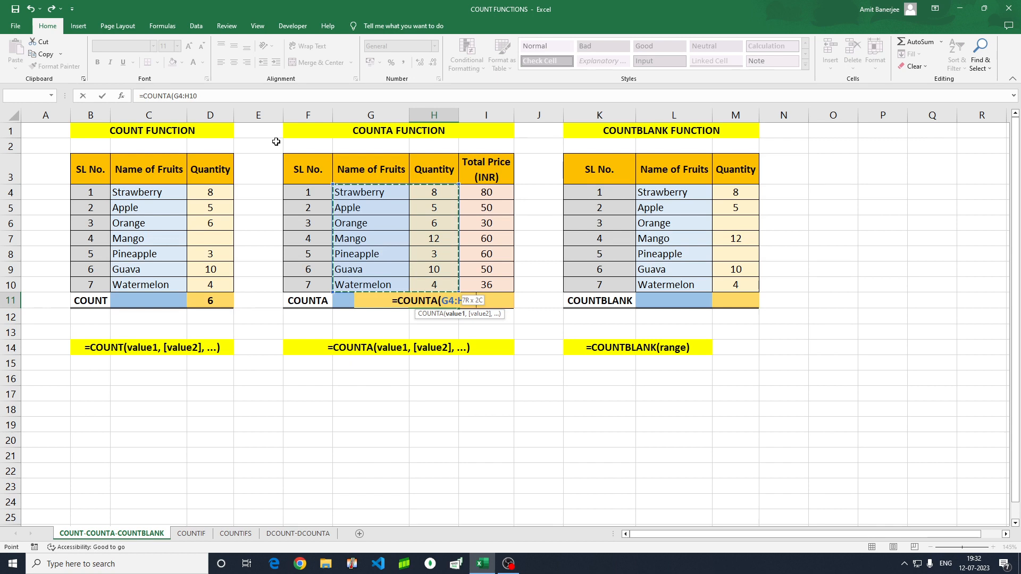
pyautogui.write(')')
pyautogui.press('Return')
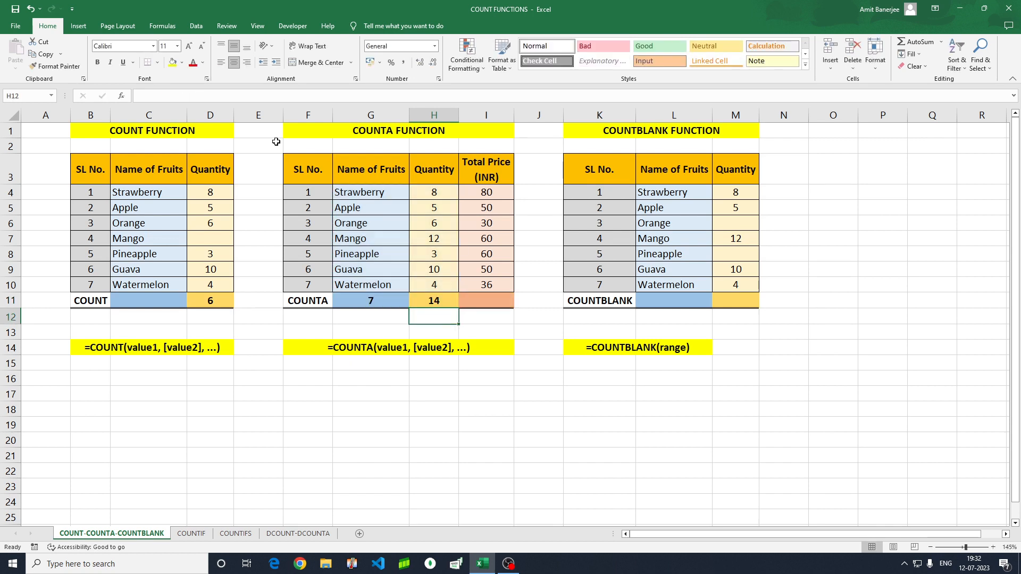
pyautogui.press('Up')
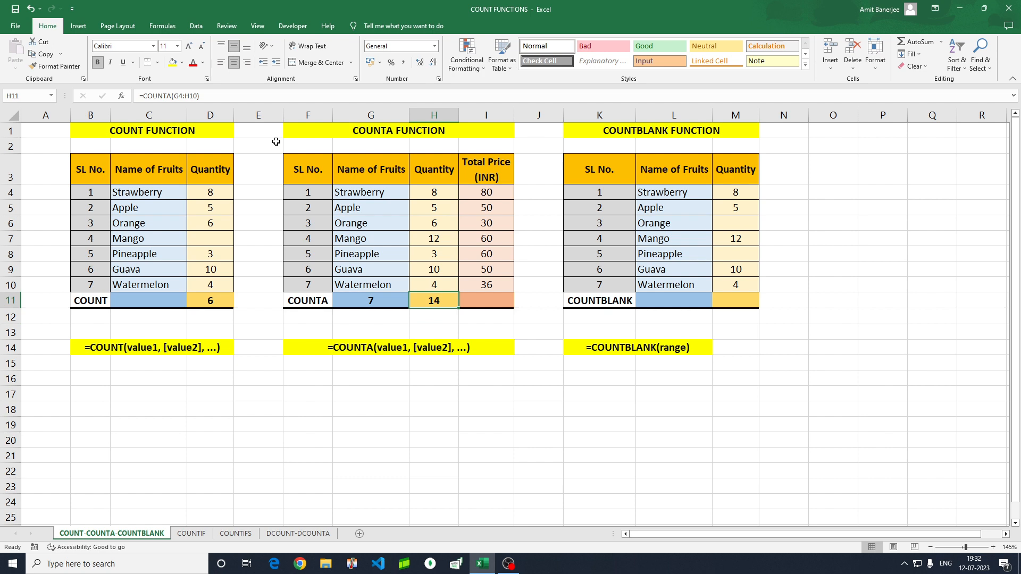
# Try clearing the Pineapple quantity in cell H8 of the COUNTA table, and undo the deletion
pyautogui.click(441, 241)
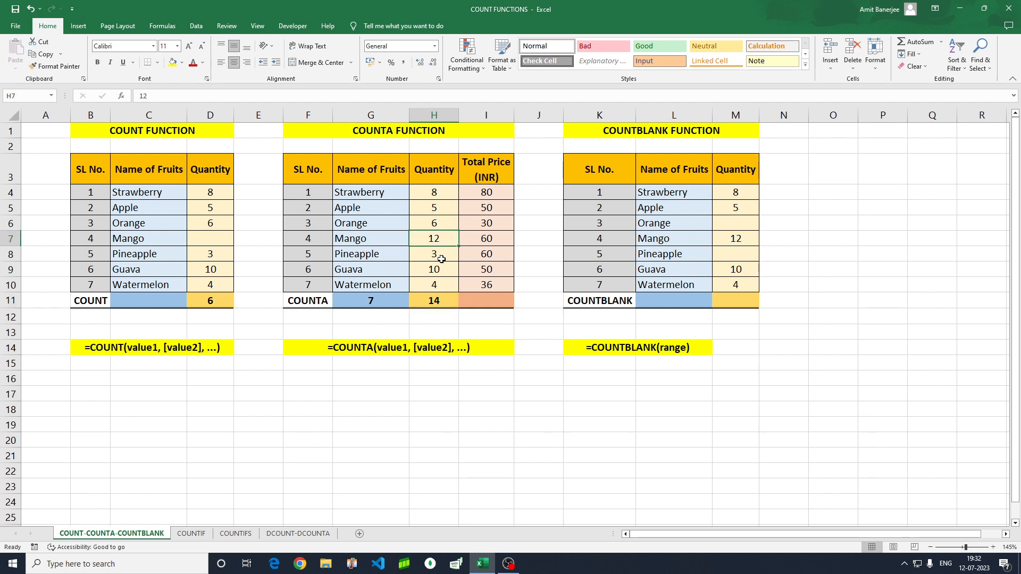
pyautogui.click(442, 257)
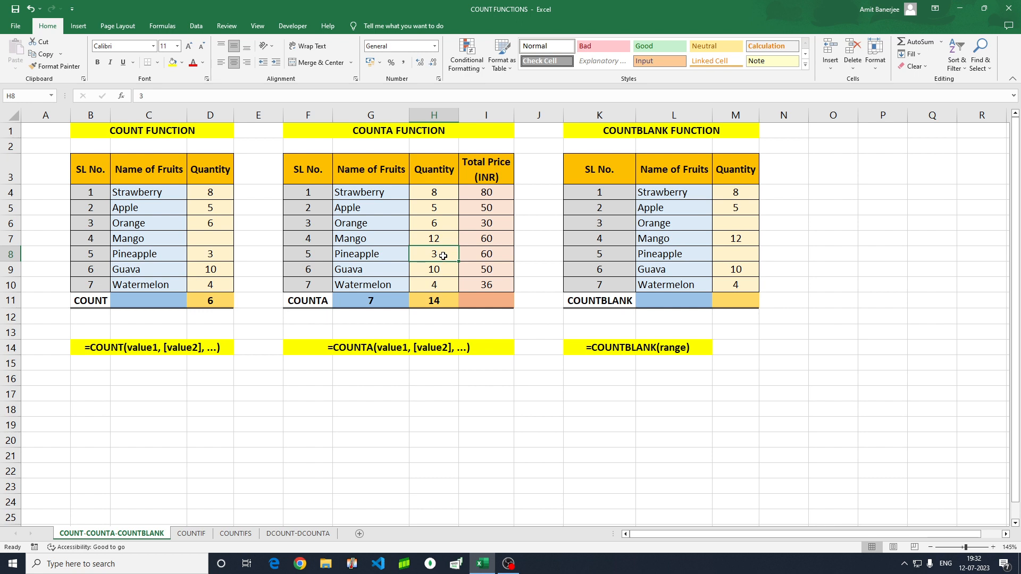
pyautogui.press('Delete')
pyautogui.hotkey('ctrl', 'z')
# Enter =COUNTA(I4:I10) in cell I11 to count the non-empty cells in the Total Price (INR) column
pyautogui.click(491, 296)
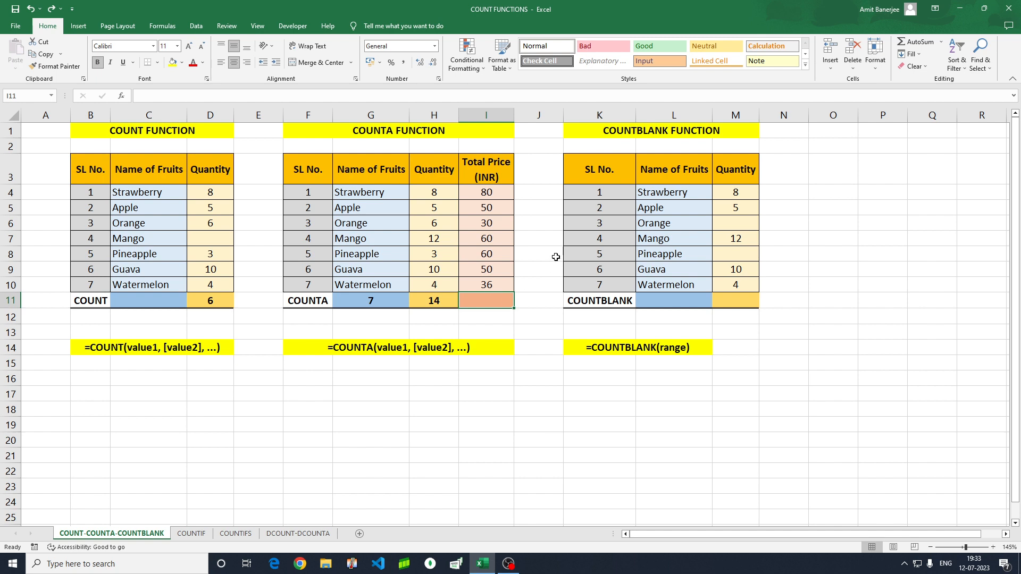
pyautogui.write('=')
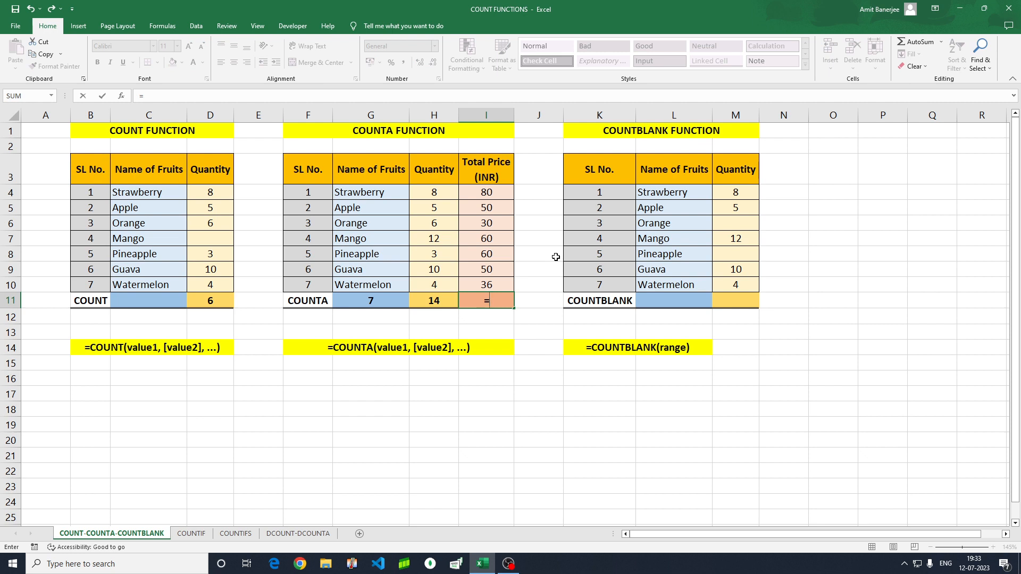
pyautogui.write('count')
pyautogui.press('Down')
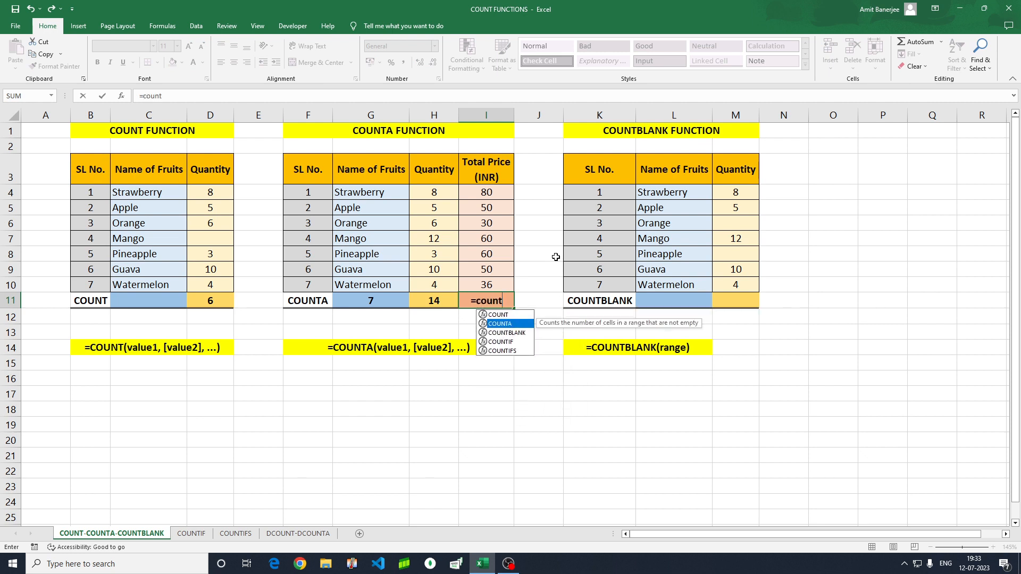
pyautogui.press('Tab')
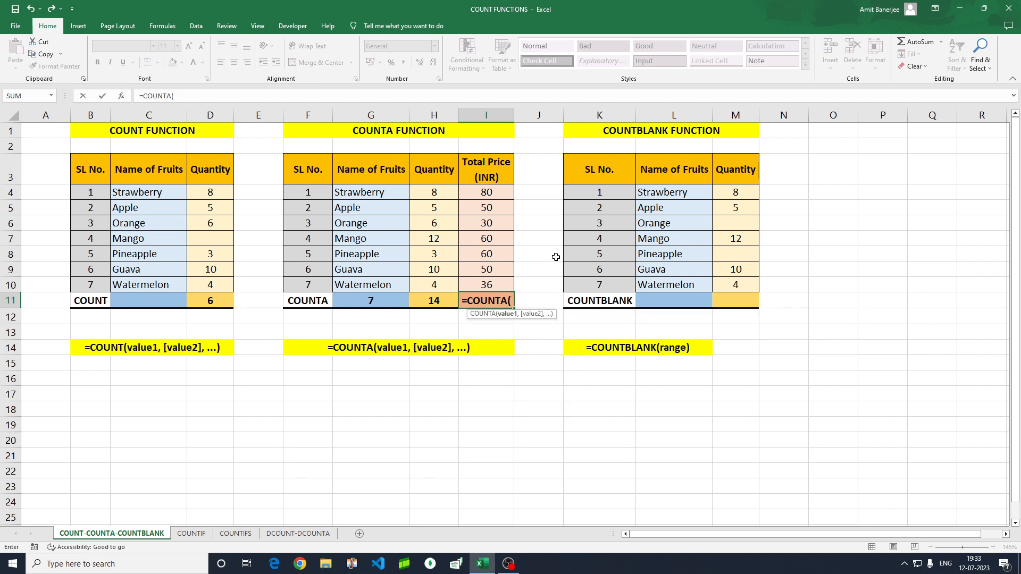
pyautogui.moveTo(473, 195); pyautogui.dragTo(475, 207)
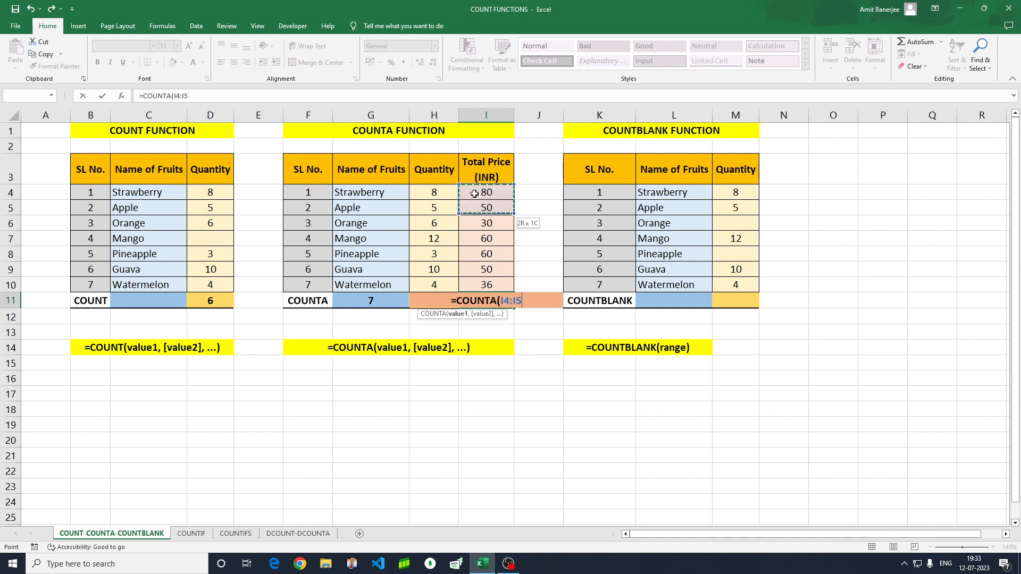
pyautogui.hotkey('shift', 'Down')
pyautogui.hotkey('shift', 'Down')
pyautogui.hotkey('shift', 'Down')
pyautogui.hotkey('shift', 'Down')
pyautogui.hotkey('shift', 'Down')
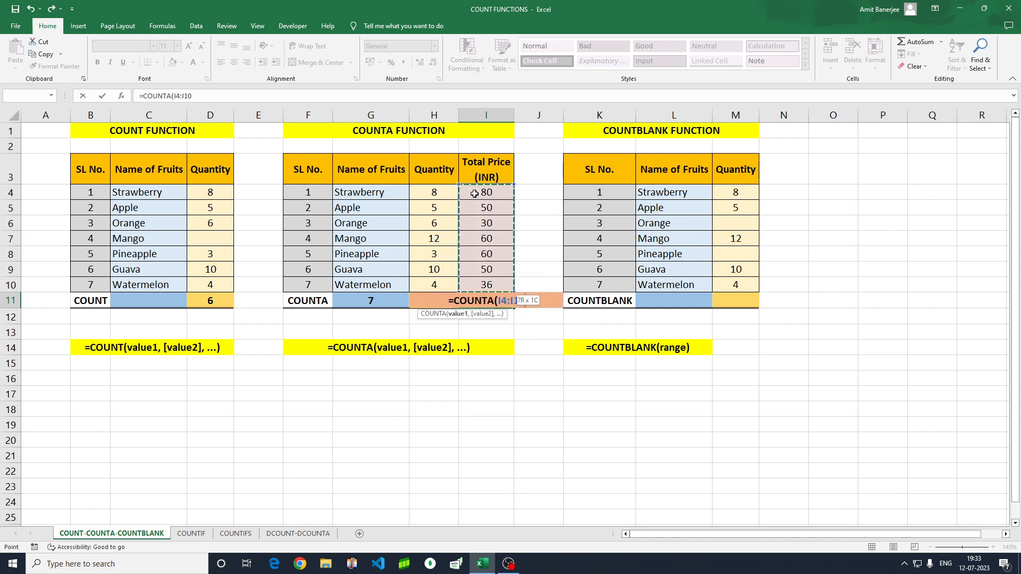
pyautogui.write(')')
pyautogui.press('Return')
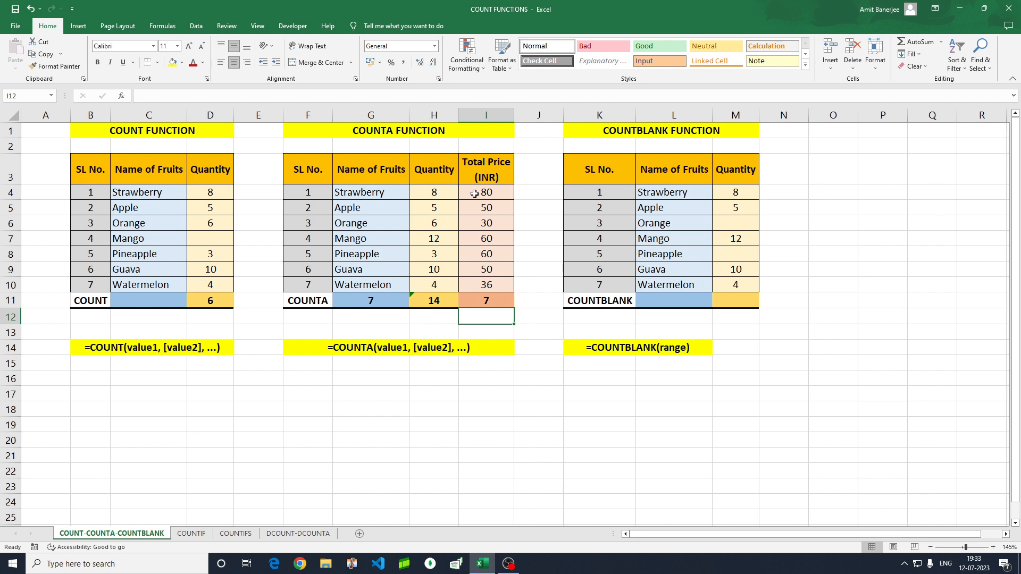
pyautogui.press('Up')
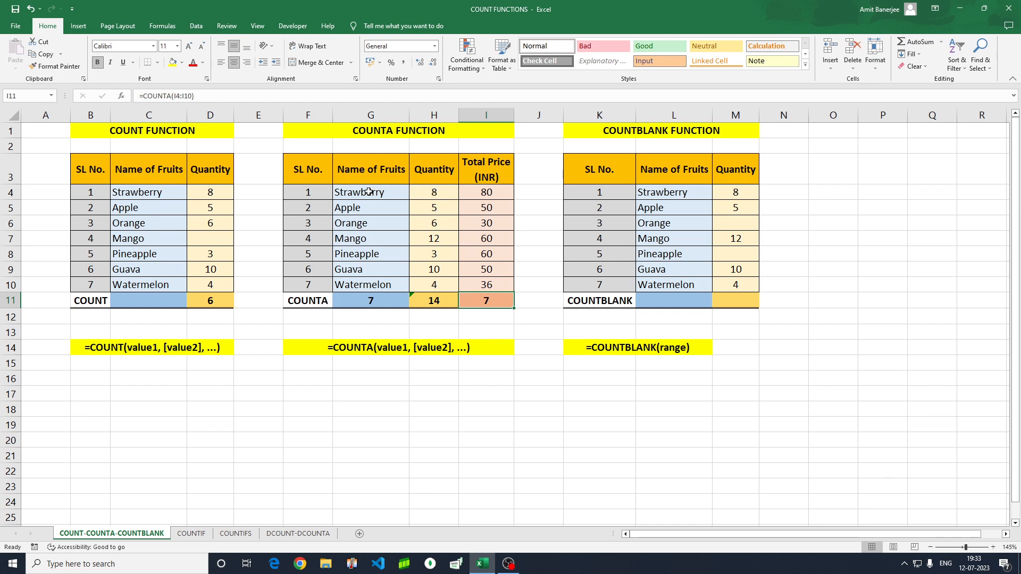
# Compare the text range G4:G10 with the numeric range H4:I10 in the COUNTA table
pyautogui.moveTo(369, 192); pyautogui.dragTo(363, 279)
pyautogui.moveTo(444, 193); pyautogui.dragTo(488, 288)
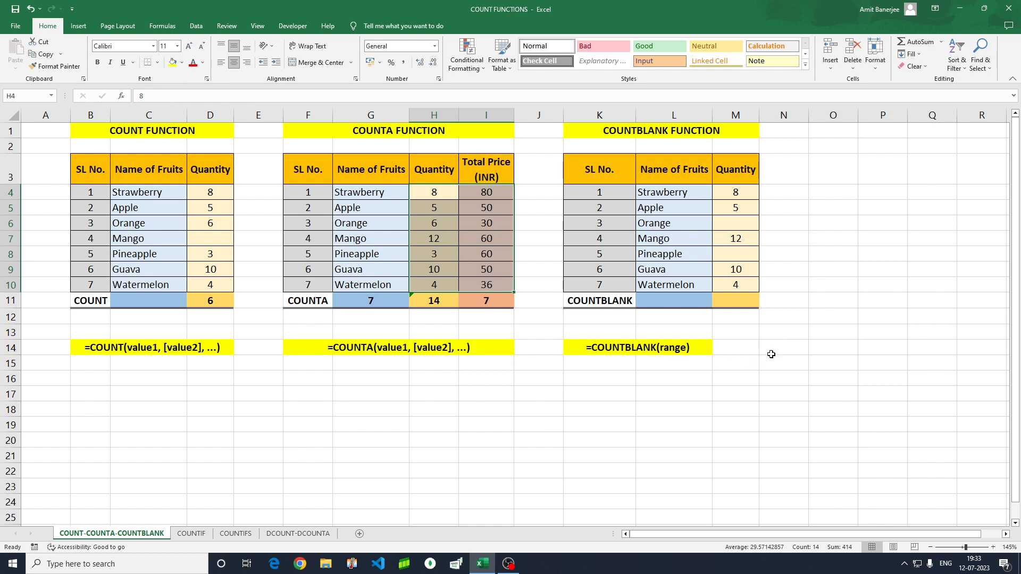
pyautogui.click(782, 341)
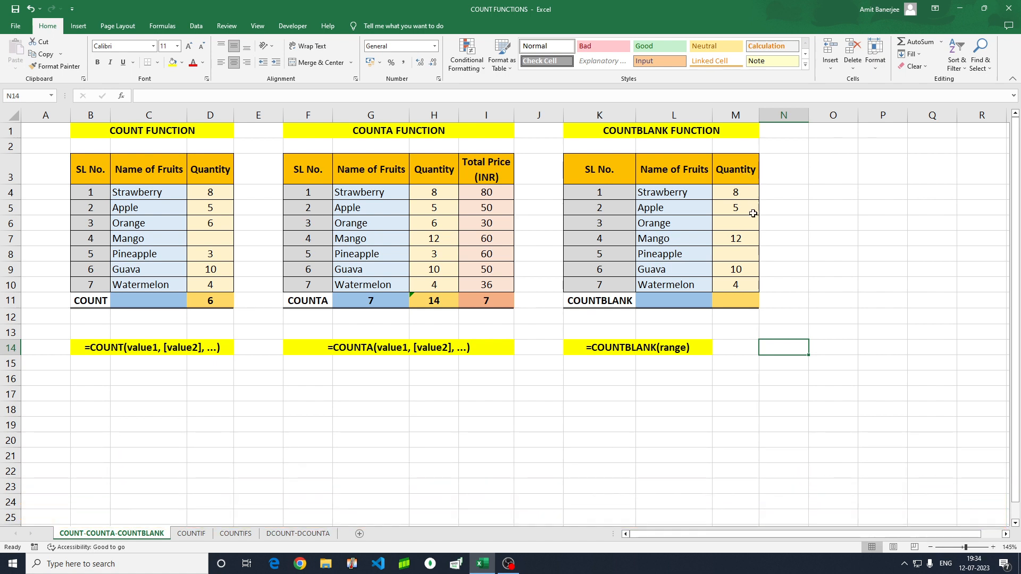
# Examine the blank Orange and Pineapple quantity cells M6 and M8 in the COUNTBLANK table
pyautogui.click(738, 222)
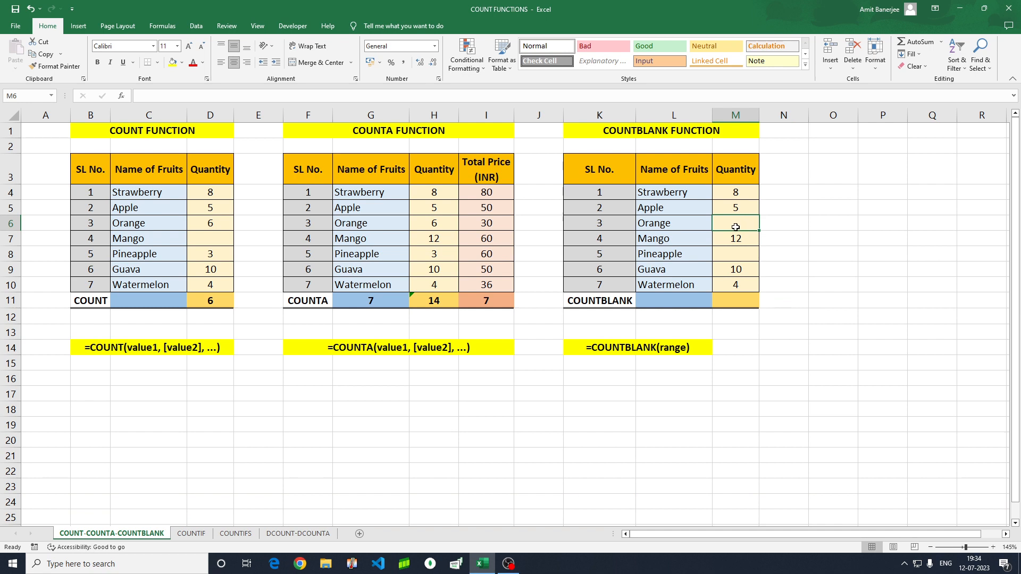
pyautogui.click(733, 256)
pyautogui.click(735, 225)
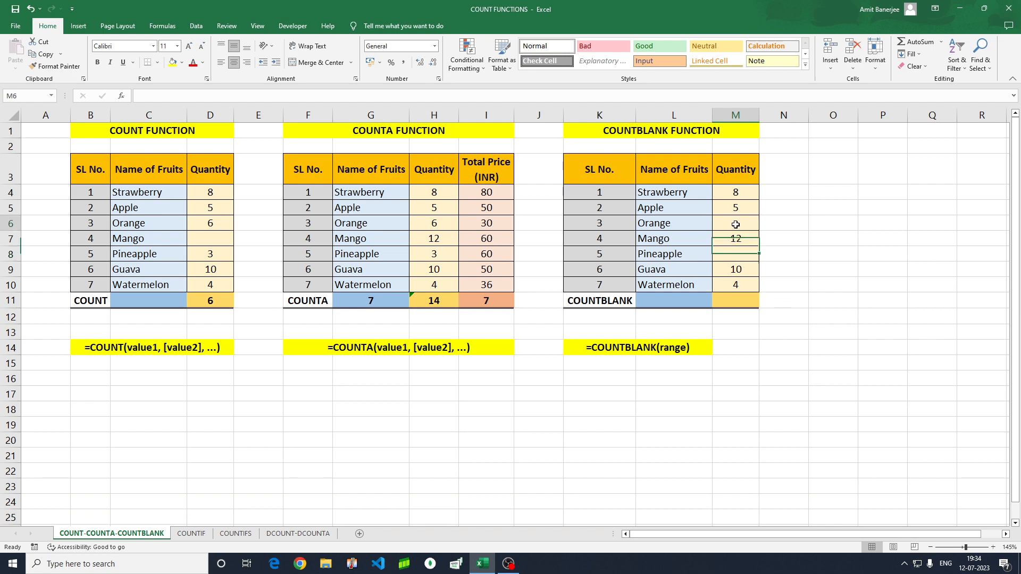
pyautogui.click(735, 251)
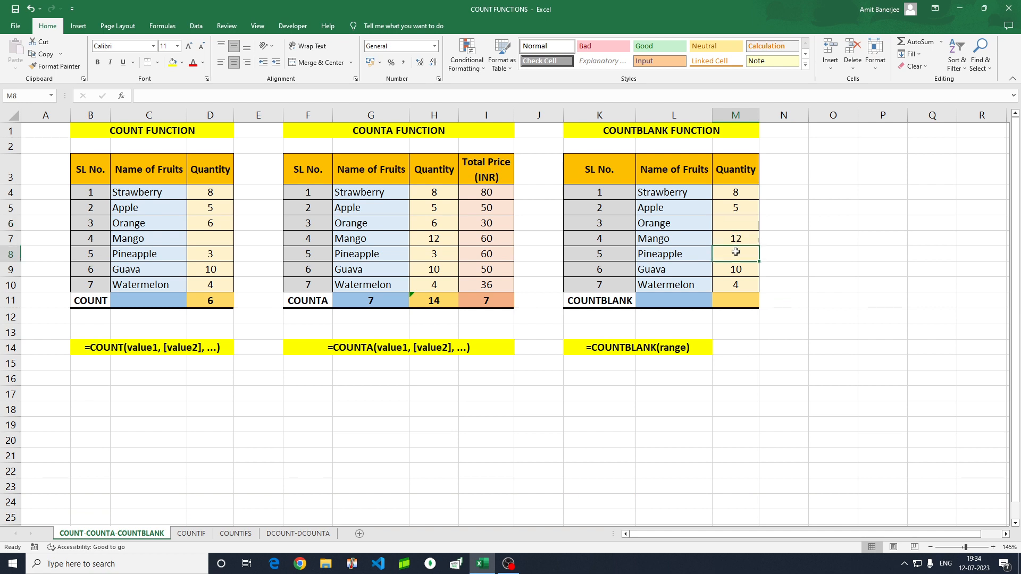
# Enter =COUNTBLANK(M4:M10) in cell M11 to count the empty cells in the COUNTBLANK table's Quantity column
pyautogui.click(733, 297)
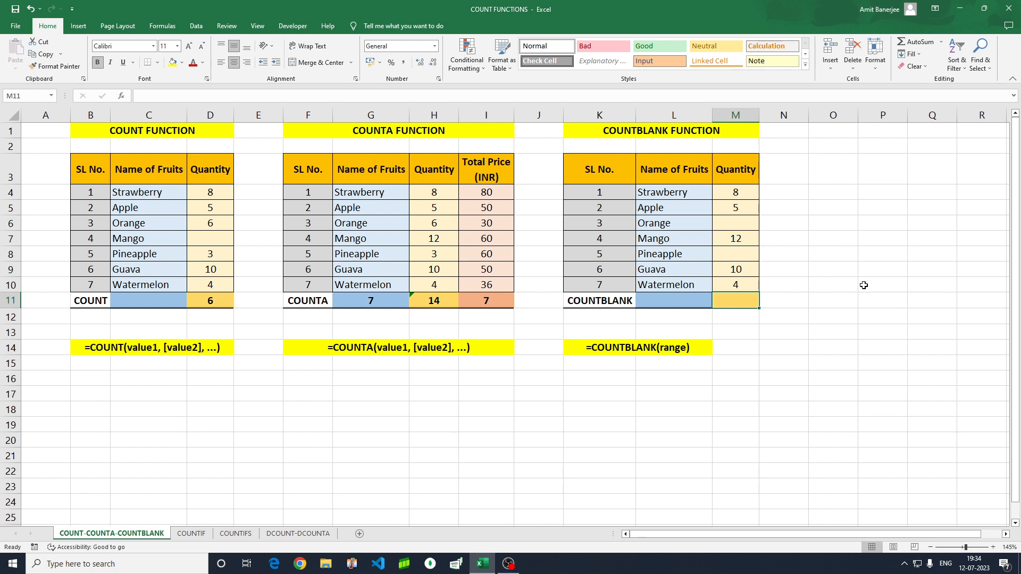
pyautogui.write('=')
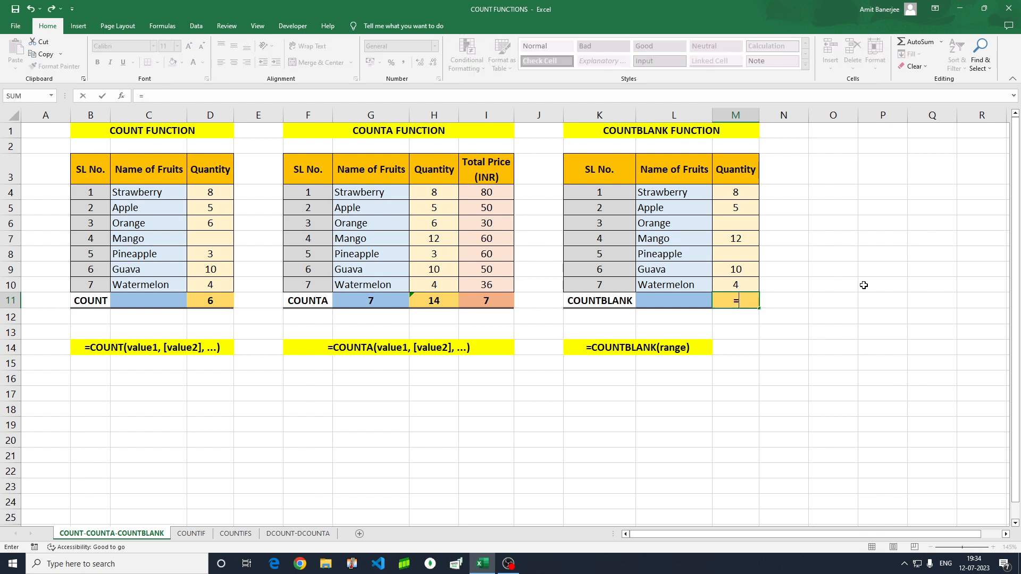
pyautogui.write('count')
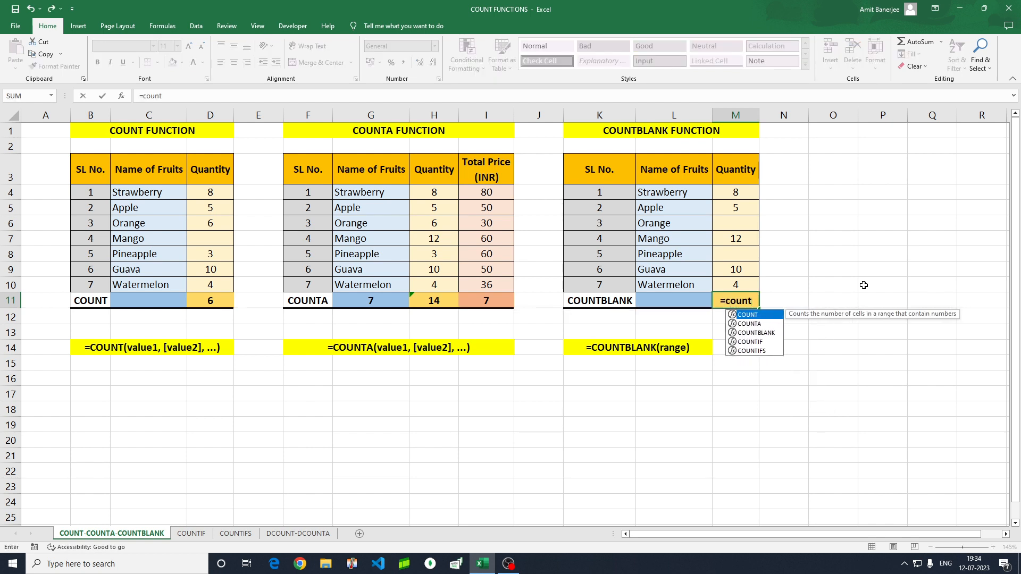
pyautogui.press('Down')
pyautogui.press('Down')
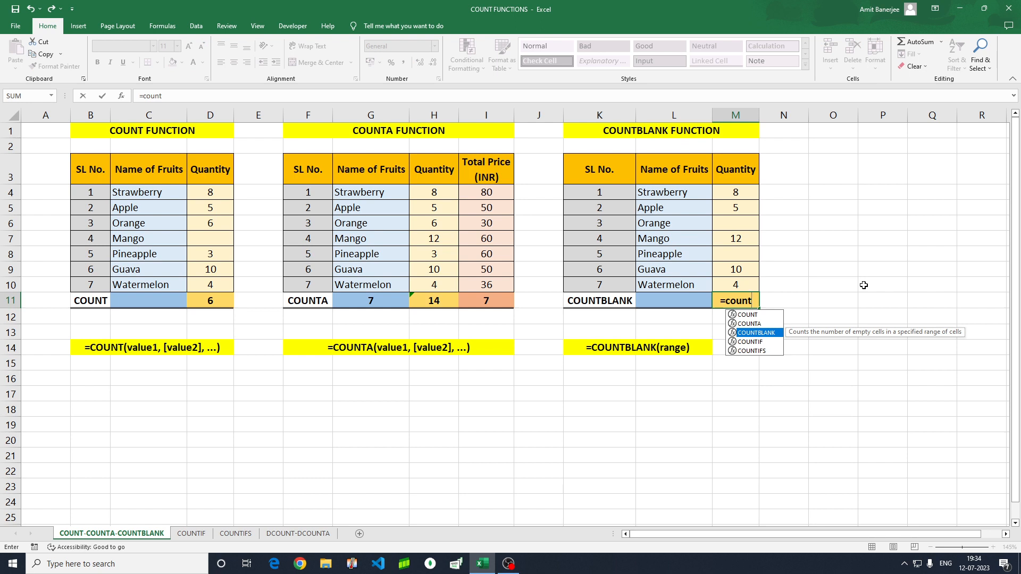
pyautogui.press('Tab')
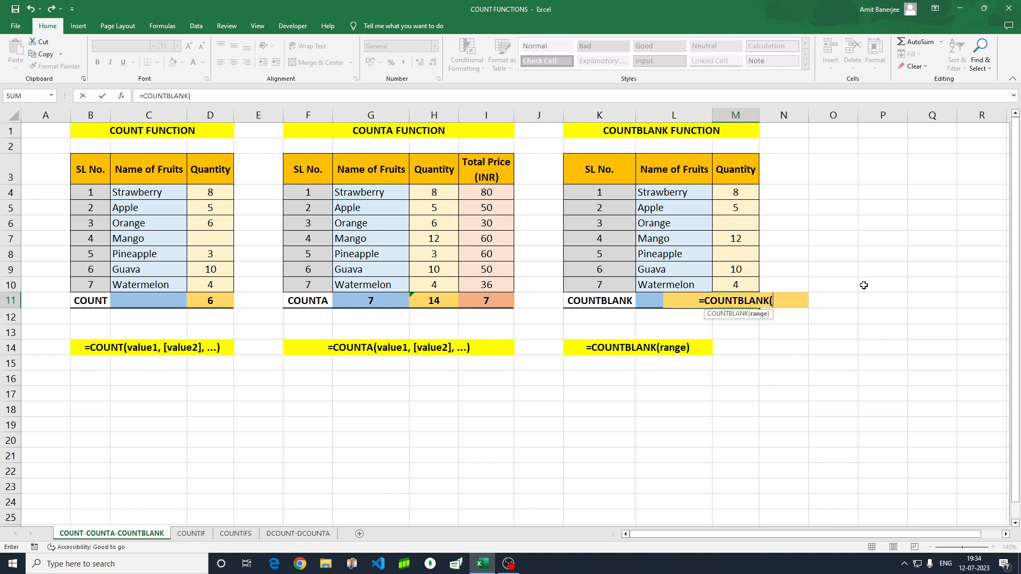
pyautogui.click(735, 193)
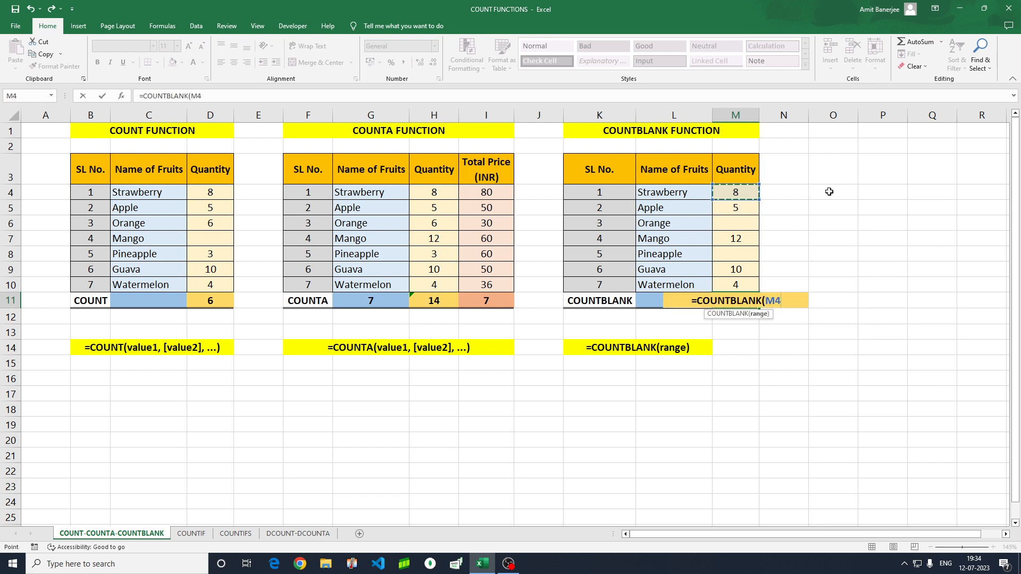
pyautogui.hotkey('shift', 'Down')
pyautogui.hotkey('shift', 'Down')
pyautogui.hotkey('shift', 'Down')
pyautogui.hotkey('shift', 'Down')
pyautogui.hotkey('shift', 'Down')
pyautogui.hotkey('shift', 'Down')
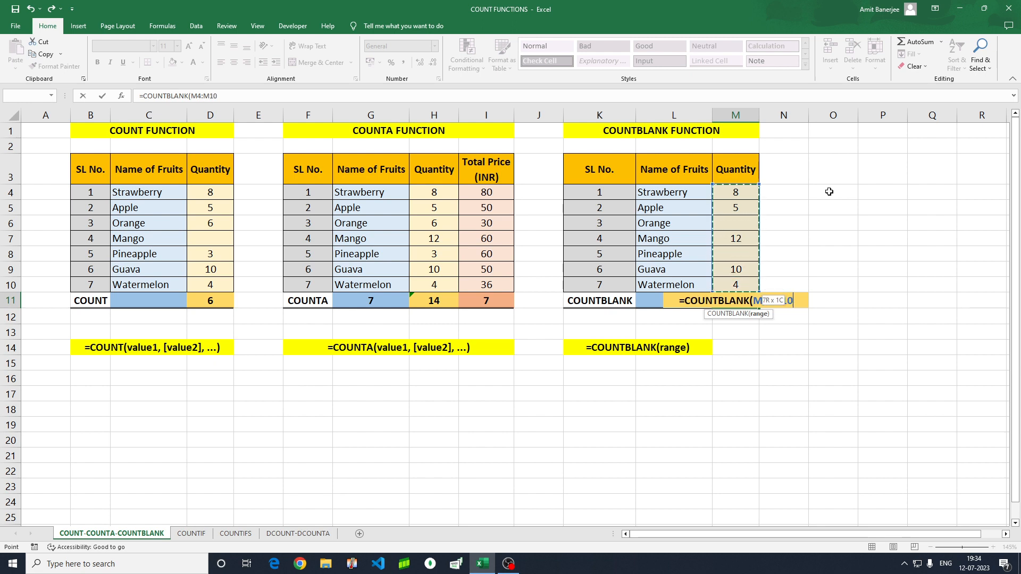
pyautogui.write(')')
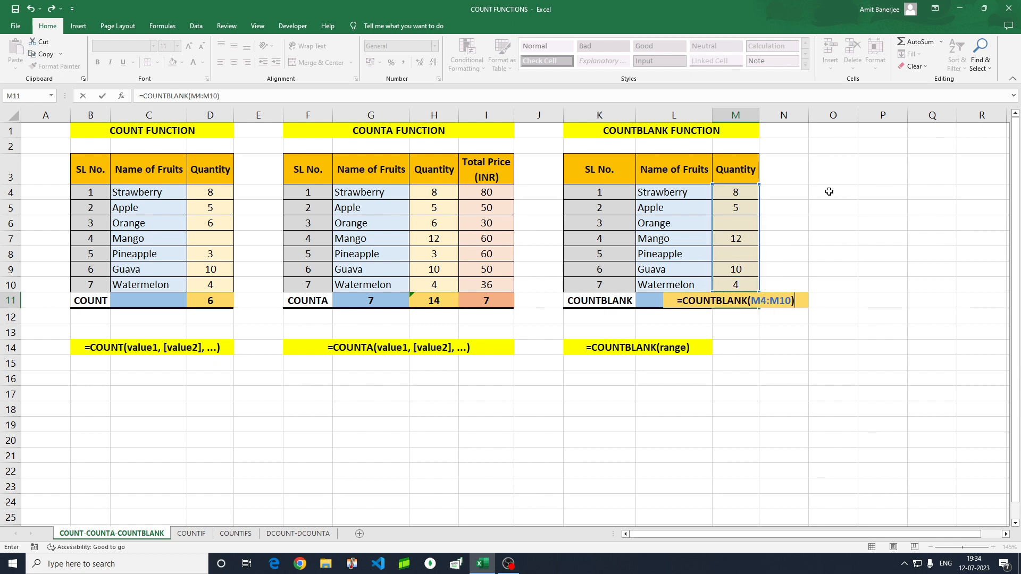
pyautogui.press('Return')
pyautogui.press('Up')
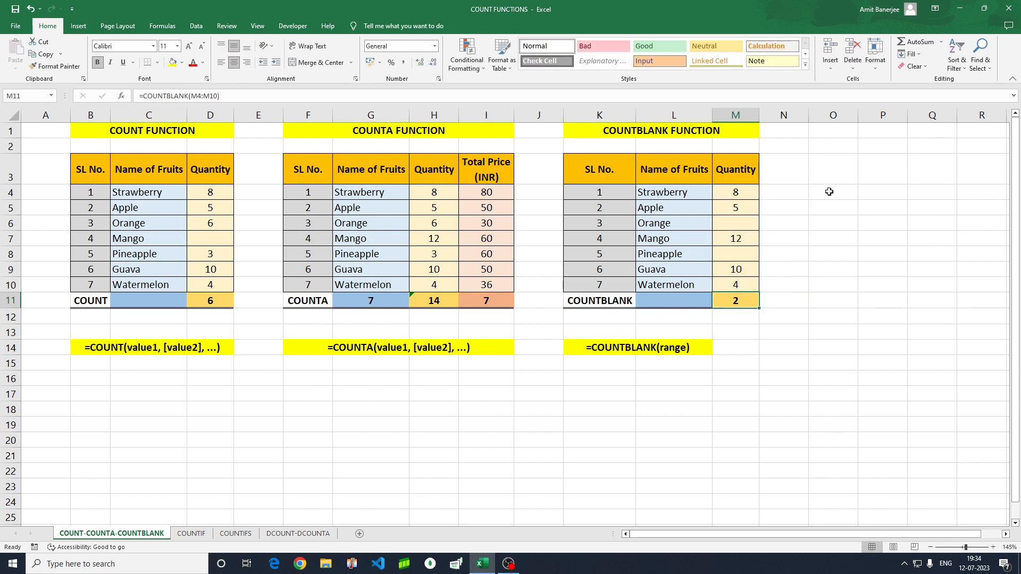
# Check the blank quantity cells M6 and M8 against the COUNTBLANK formula in cell M11
pyautogui.click(732, 224)
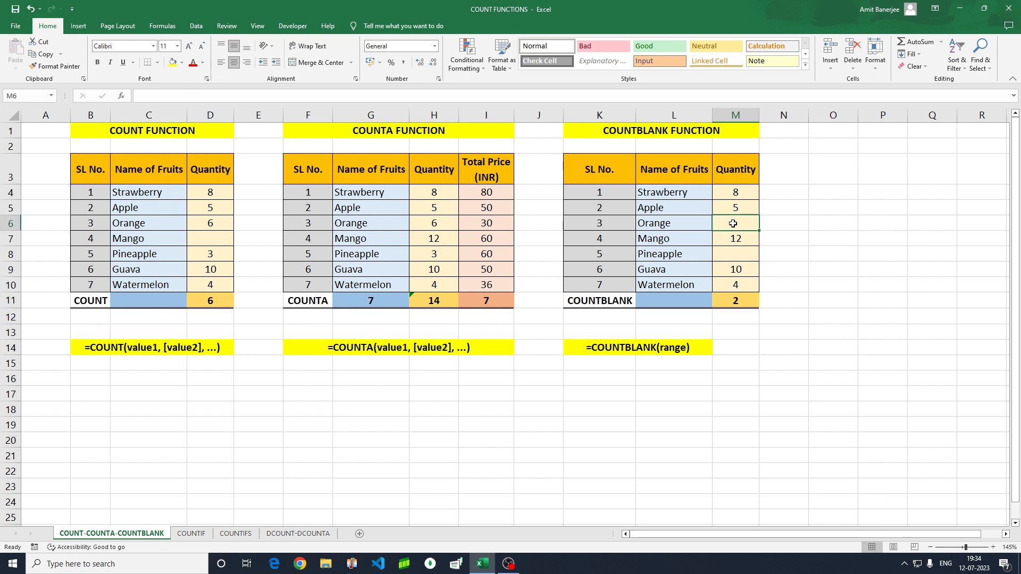
pyautogui.keyDown('ctrl'); pyautogui.click(734, 254); pyautogui.keyUp('ctrl')
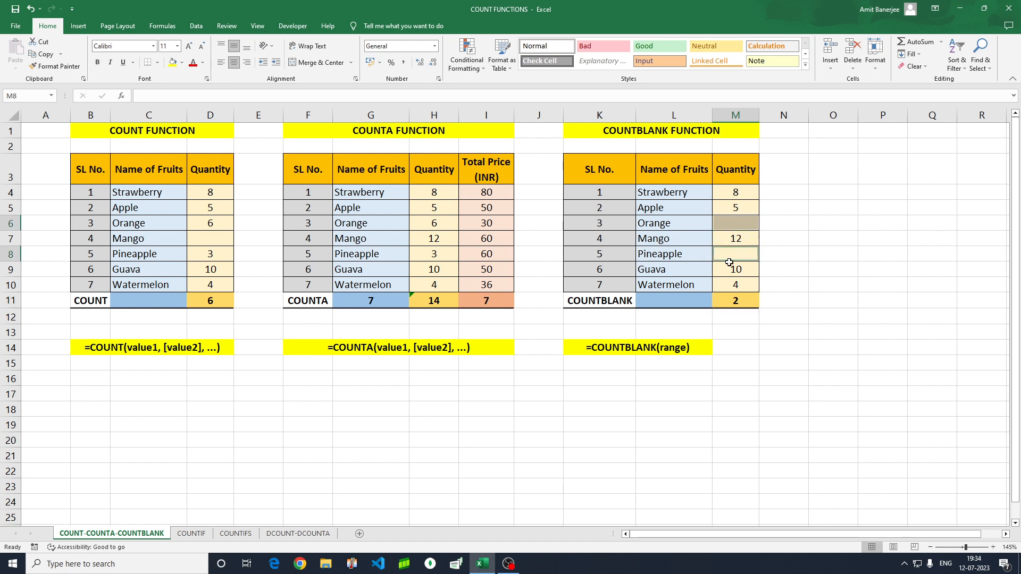
pyautogui.click(737, 301)
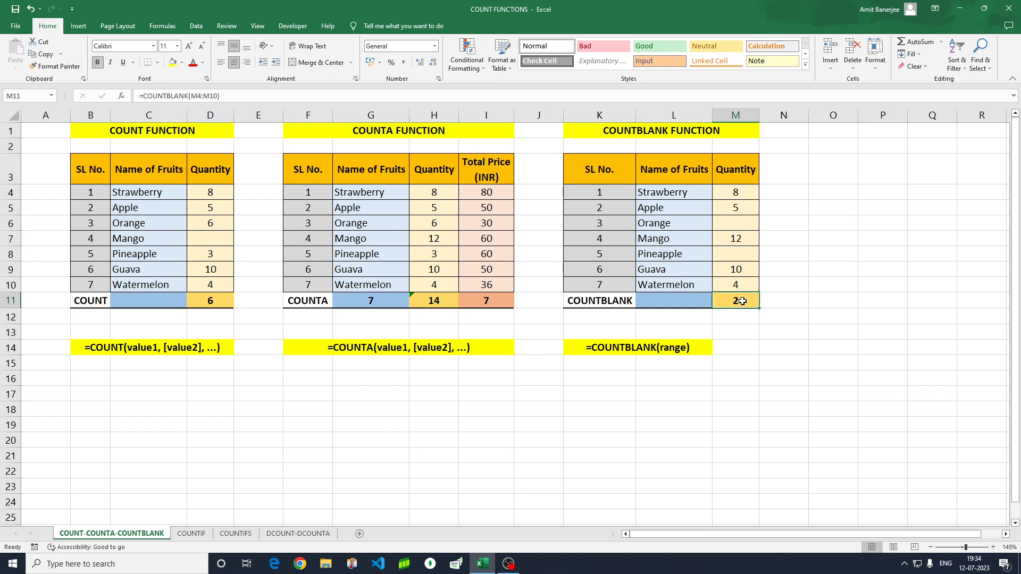
# Clear the fruit name Mango from cell L7 in the COUNTBLANK table
pyautogui.click(665, 239)
pyautogui.press('Delete')
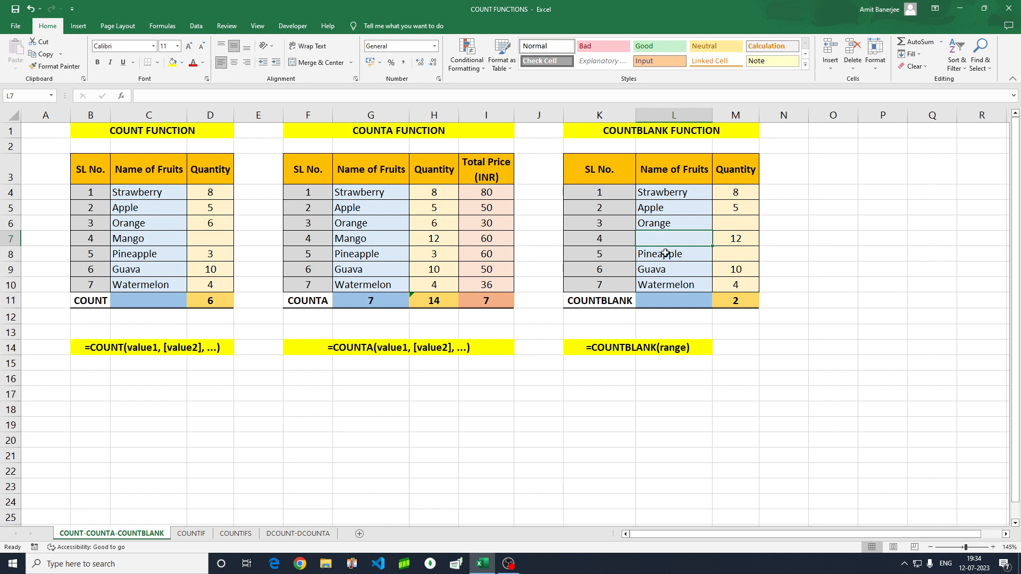
# Enter =COUNTBLANK(L4:L10) in cell L11 to count the empty cells in the COUNTBLANK table's Name of Fruits column
pyautogui.click(667, 298)
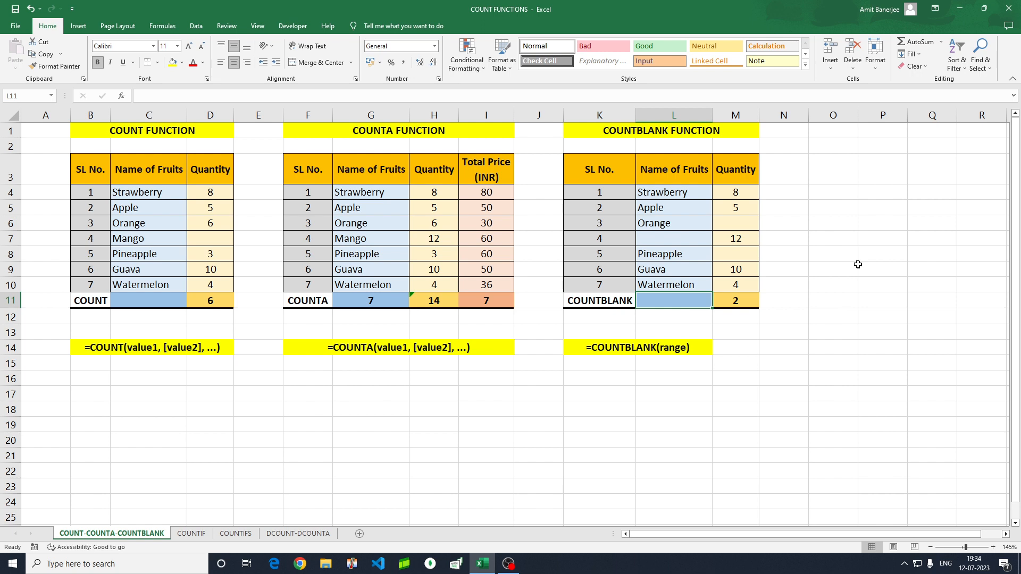
pyautogui.write('=count')
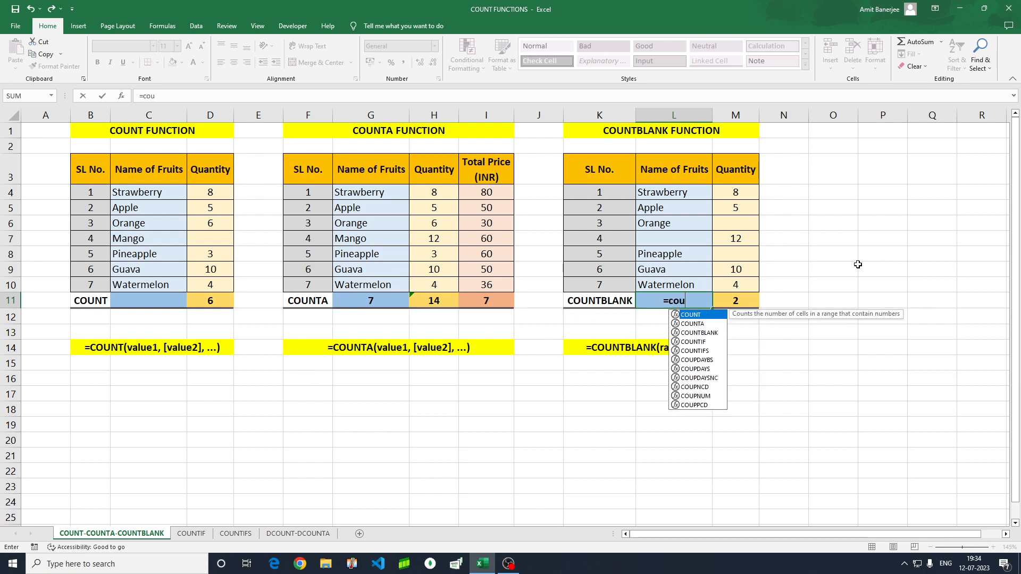
pyautogui.press('Down')
pyautogui.press('Down')
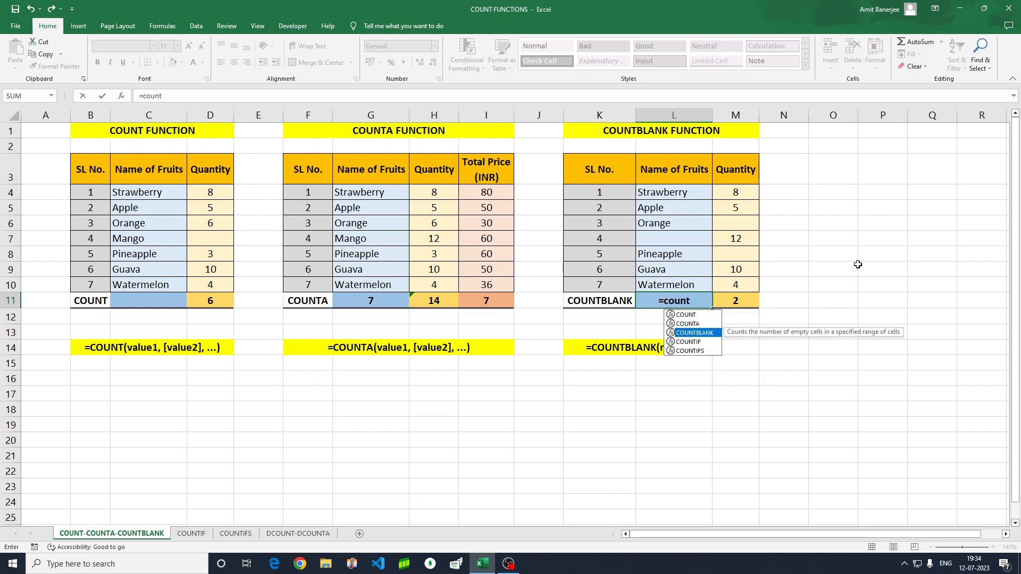
pyautogui.press('Tab')
pyautogui.click(688, 194)
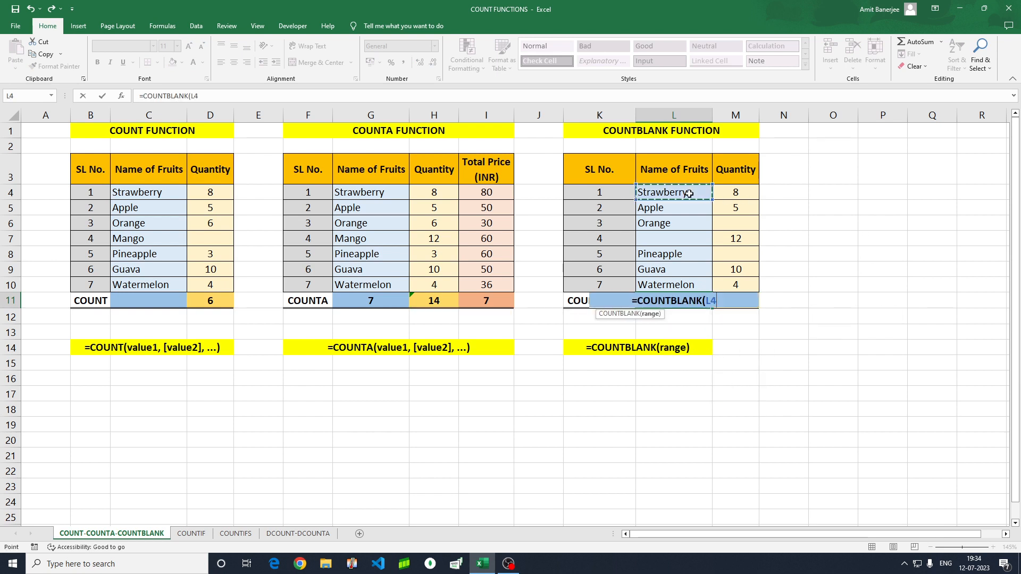
pyautogui.hotkey('shift', 'Down')
pyautogui.hotkey('shift', 'Down')
pyautogui.hotkey('shift', 'Down')
pyautogui.hotkey('shift', 'Down')
pyautogui.hotkey('shift', 'Down')
pyautogui.hotkey('shift', 'Down')
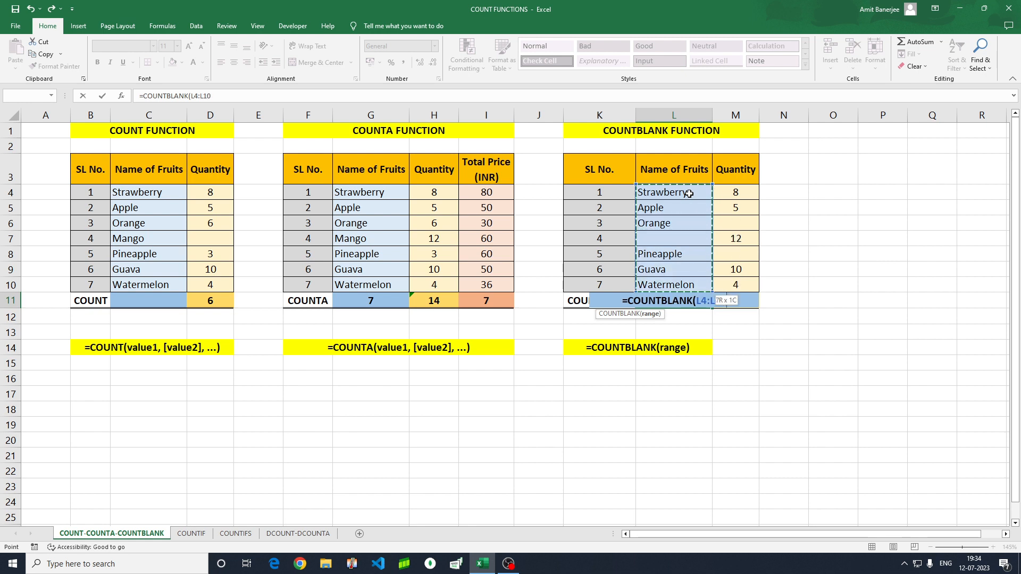
pyautogui.write(')')
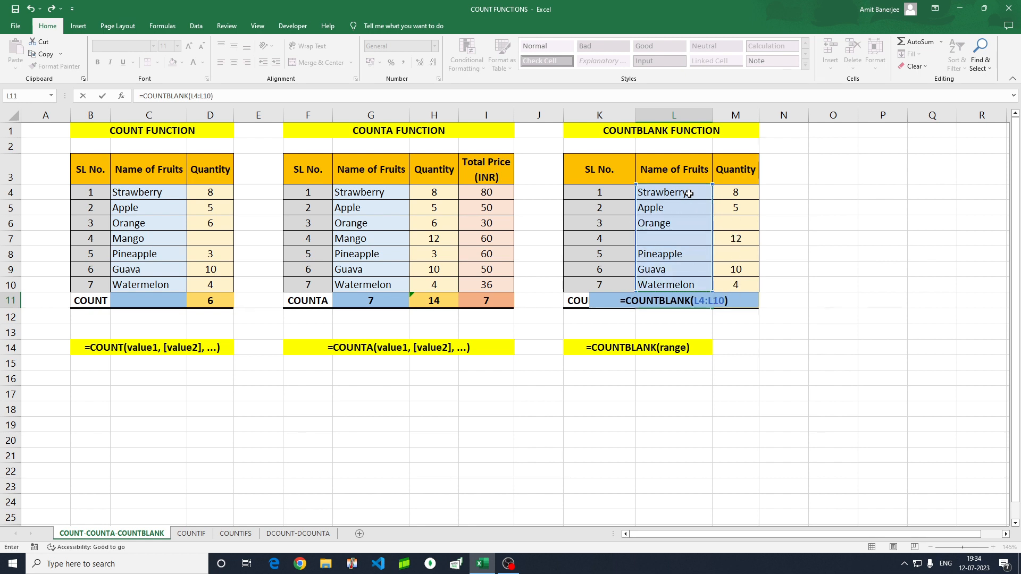
pyautogui.press('Return')
pyautogui.press('Up')
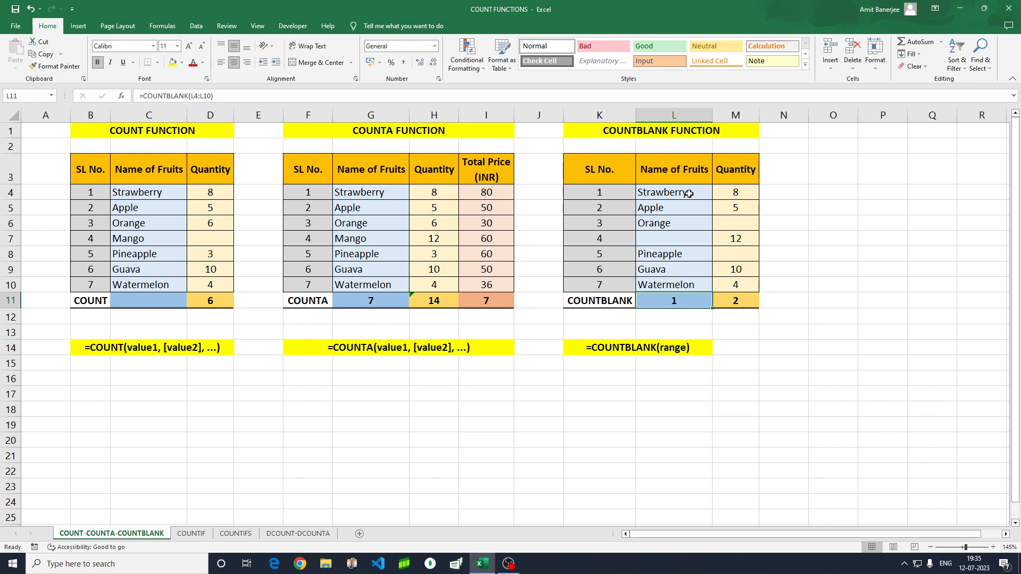
# Switch to the COUNTIF sheet and examine the source table in A3:G21
pyautogui.click(199, 534)
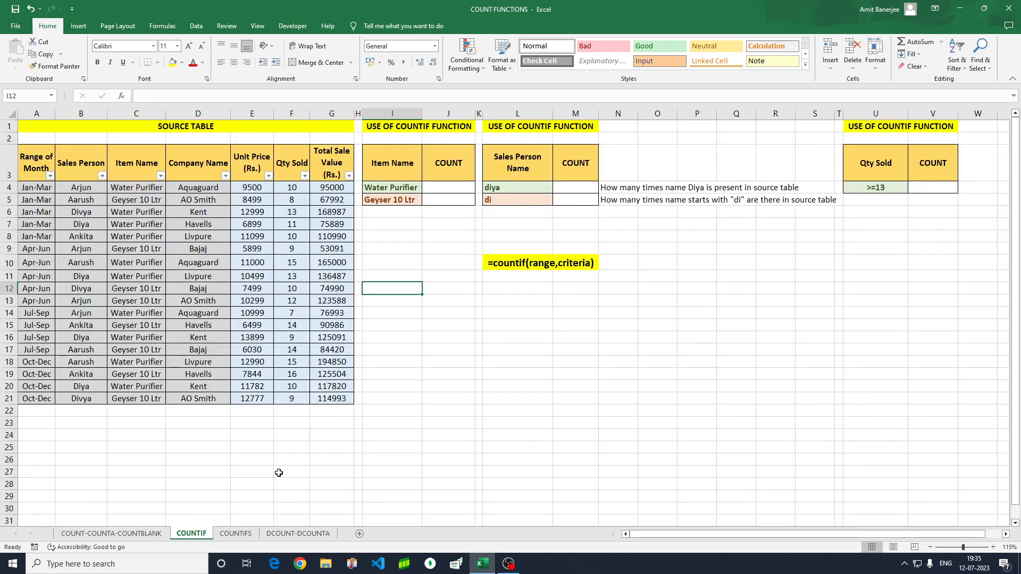
pyautogui.click(499, 325)
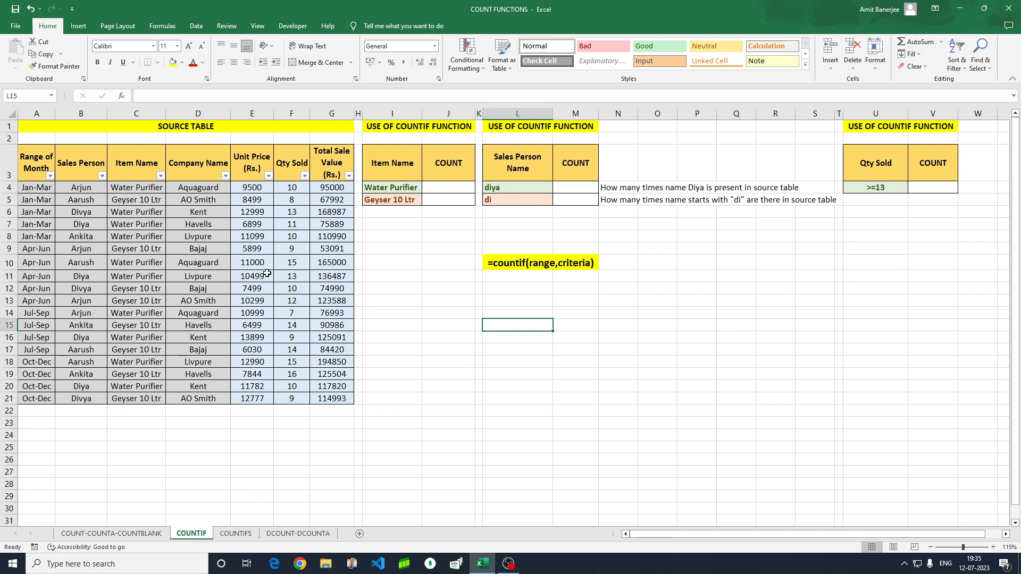
pyautogui.click(26, 153)
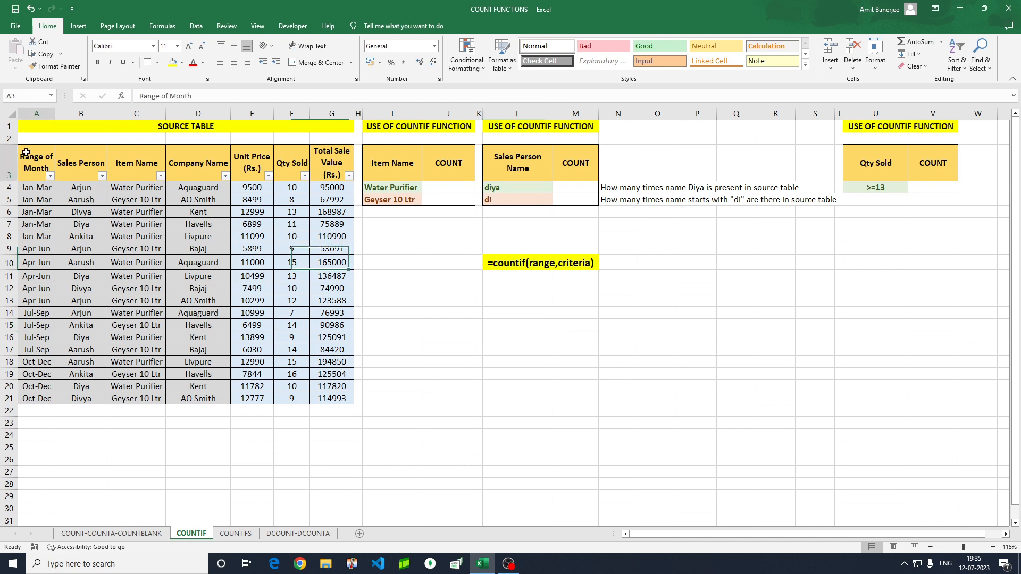
pyautogui.hotkey('shift', 'Right')
pyautogui.hotkey('shift', 'Right')
pyautogui.hotkey('shift', 'Right')
pyautogui.hotkey('shift', 'Right')
pyautogui.hotkey('shift', 'Right')
pyautogui.hotkey('shift', 'Right')
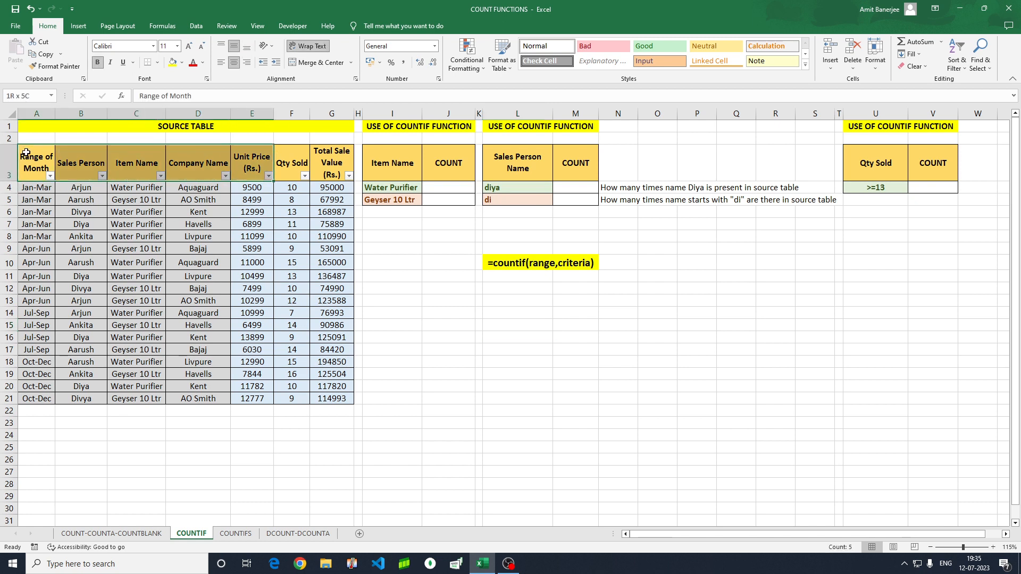
pyautogui.hotkey('ctrl', 'shift', 'Down')
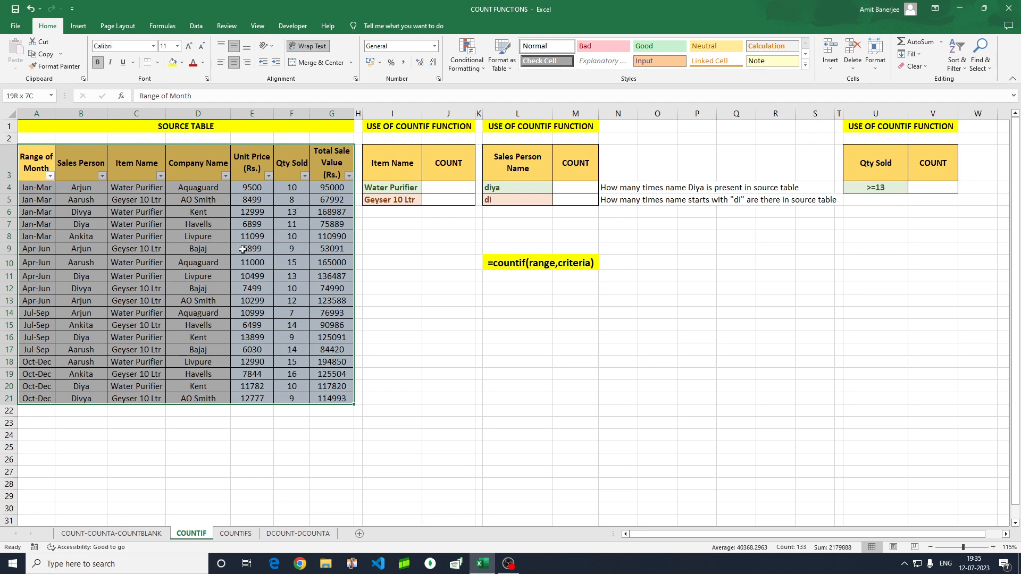
pyautogui.click(405, 232)
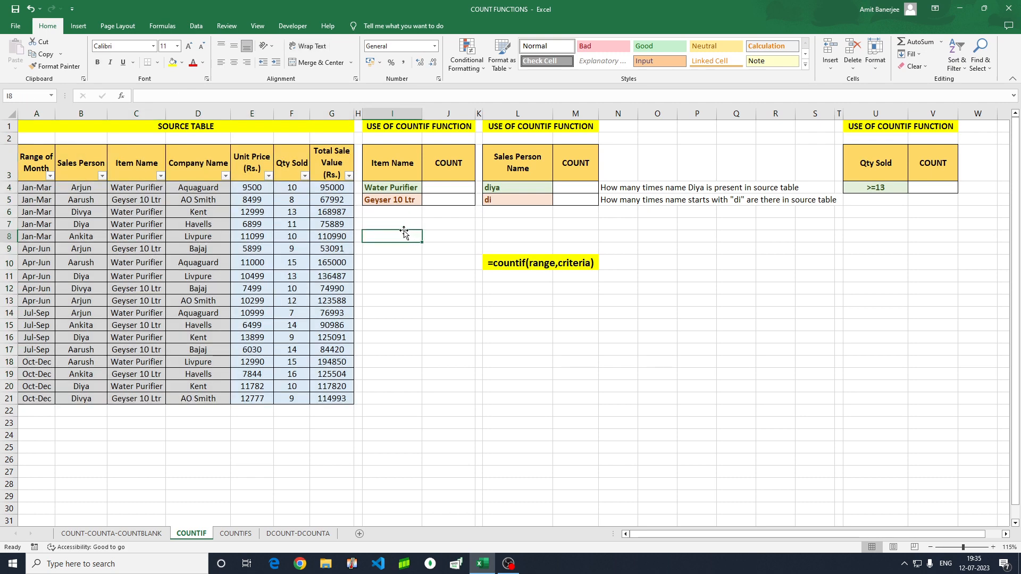
# Enter =COUNTIF(C4:C21,I4) in cell J4 to count how often Water Purifier occurs in the Item Name column
pyautogui.click(441, 187)
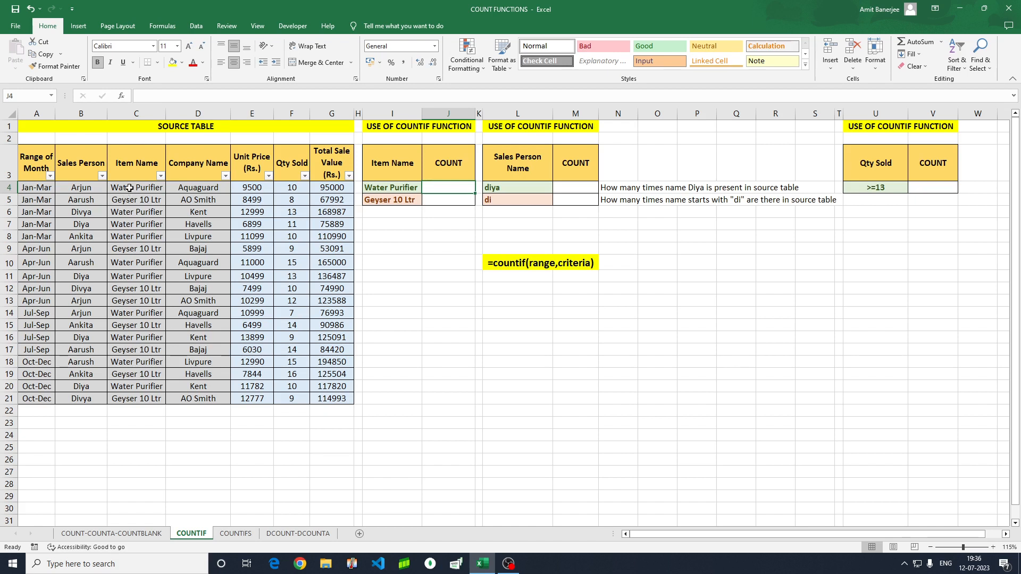
pyautogui.moveTo(129, 188); pyautogui.dragTo(129, 396)
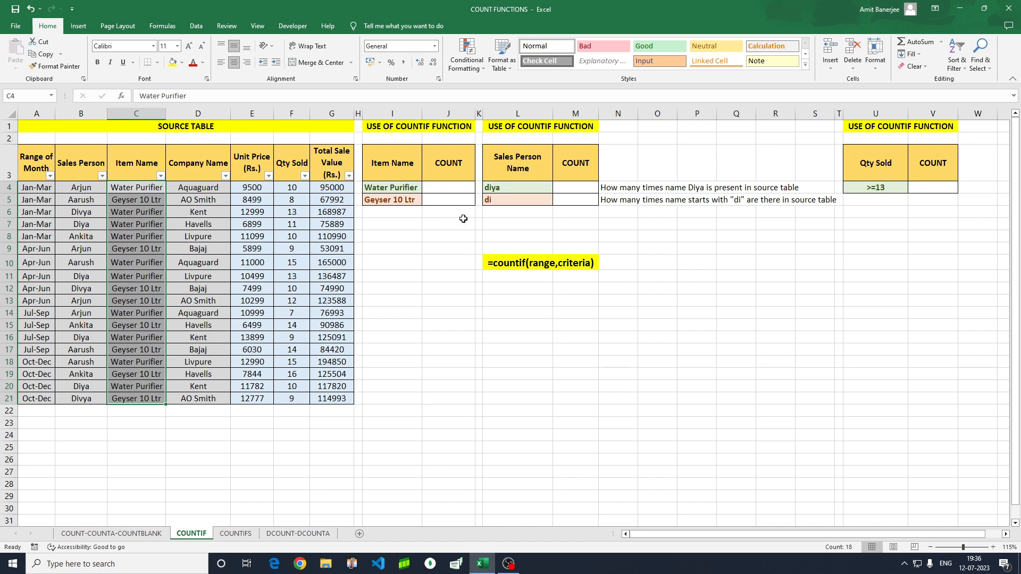
pyautogui.click(447, 189)
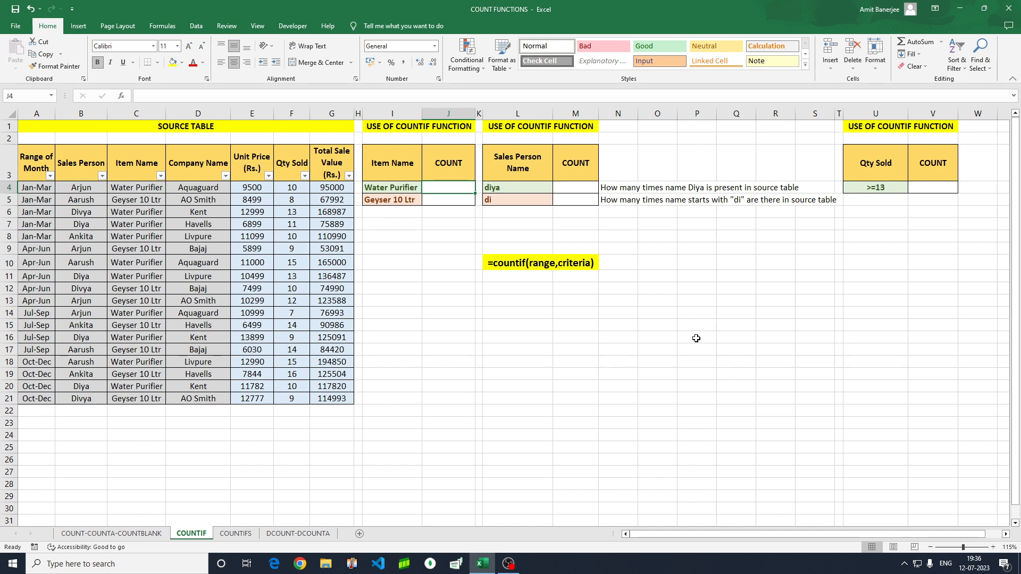
pyautogui.write('=')
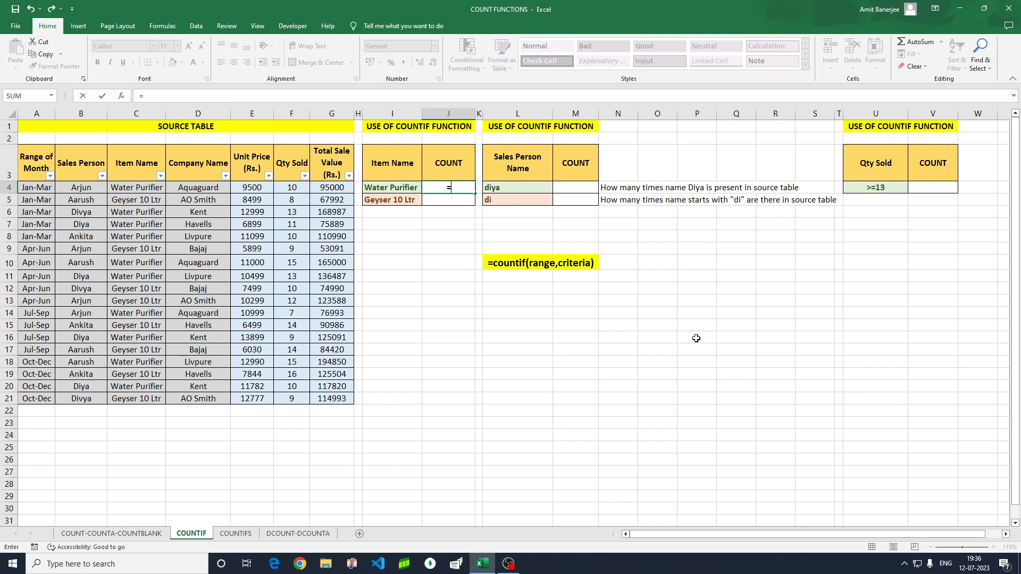
pyautogui.write('countif')
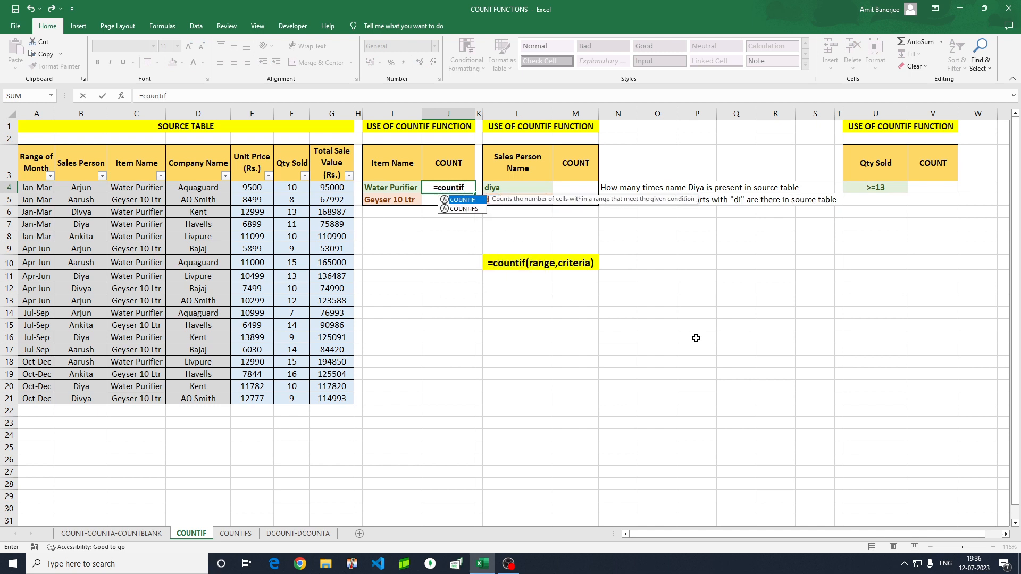
pyautogui.press('Tab')
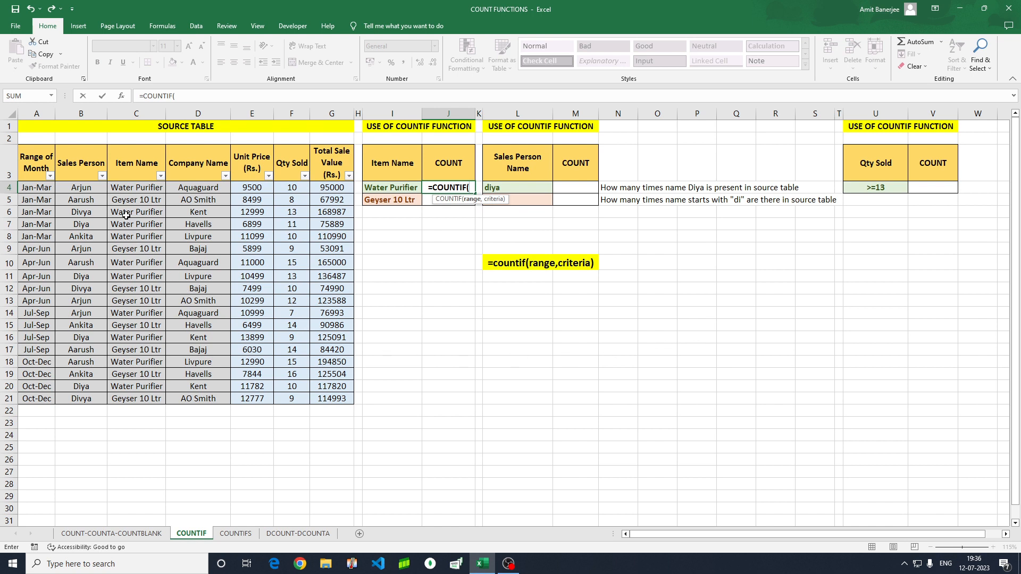
pyautogui.click(135, 187)
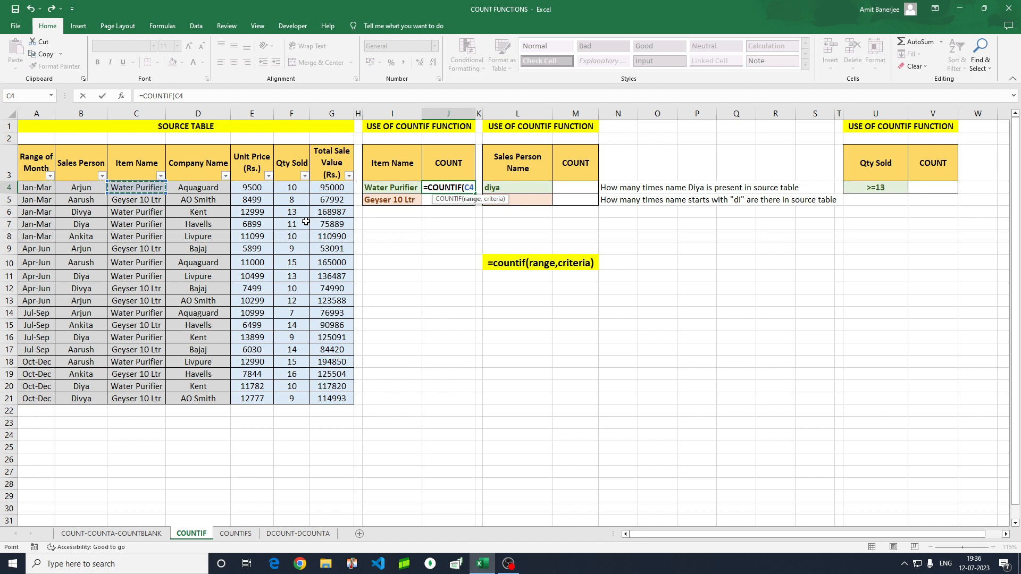
pyautogui.hotkey('ctrl', 'shift', 'Down')
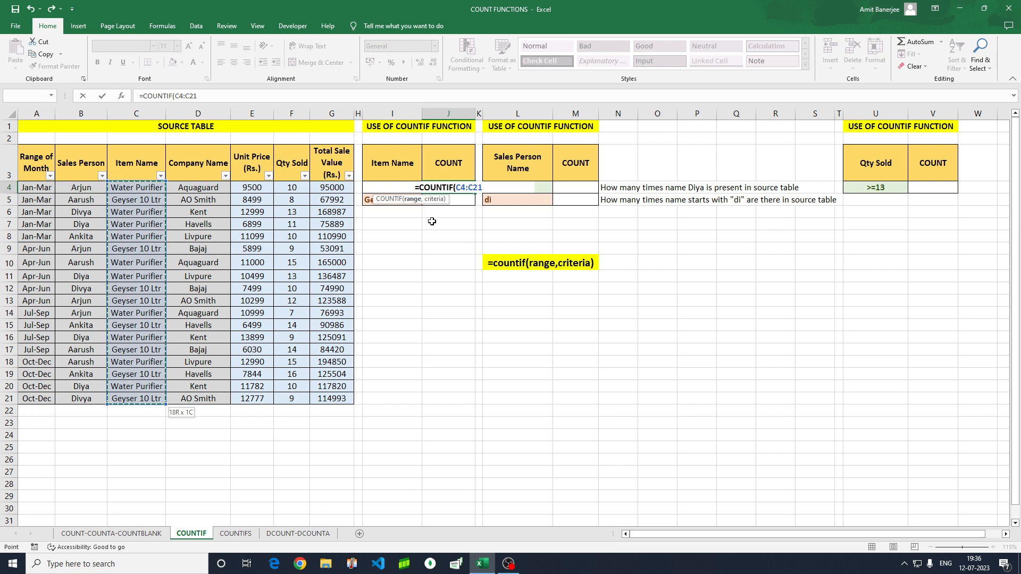
pyautogui.write(',')
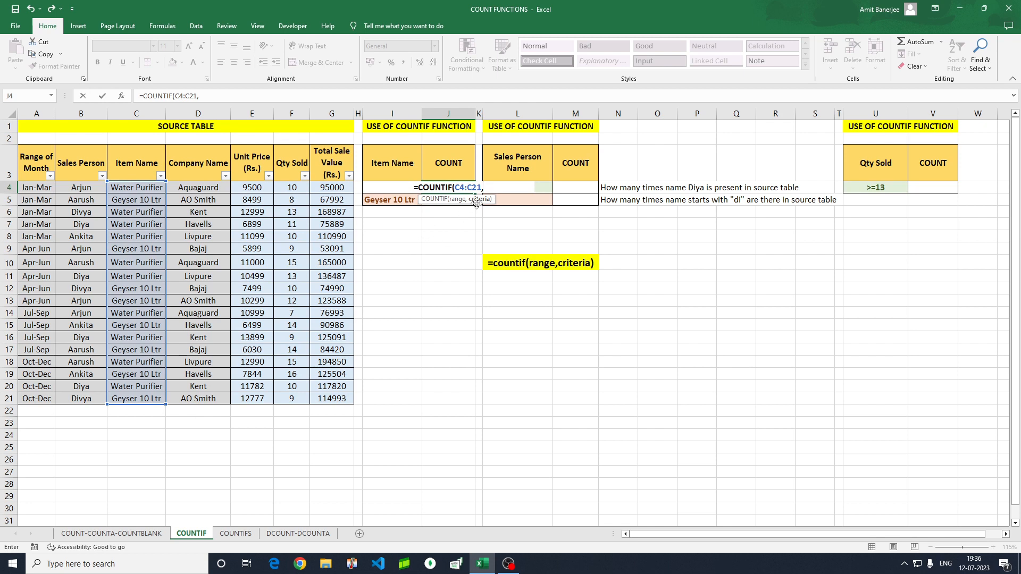
pyautogui.click(375, 174)
pyautogui.press('Down')
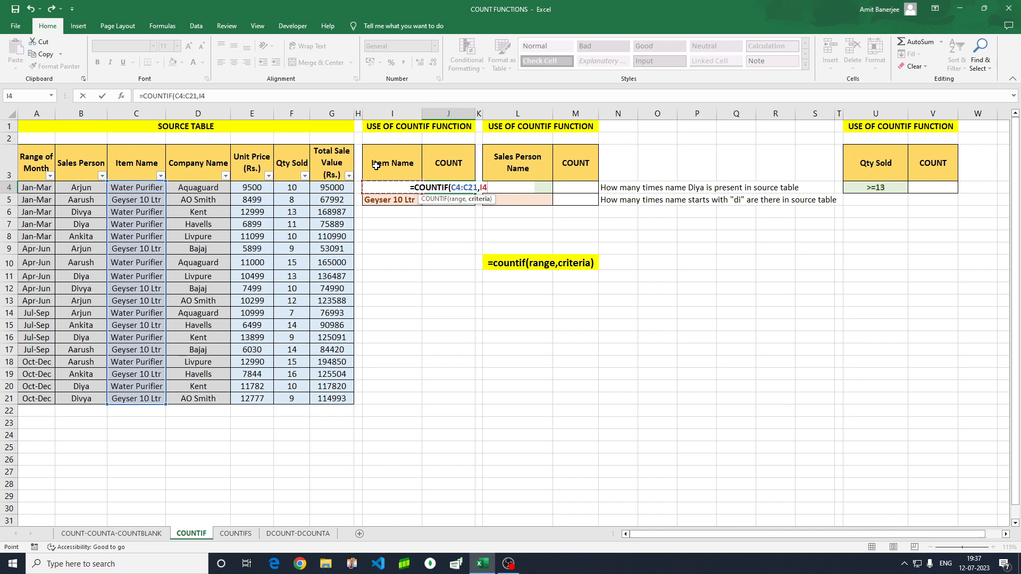
pyautogui.write(')')
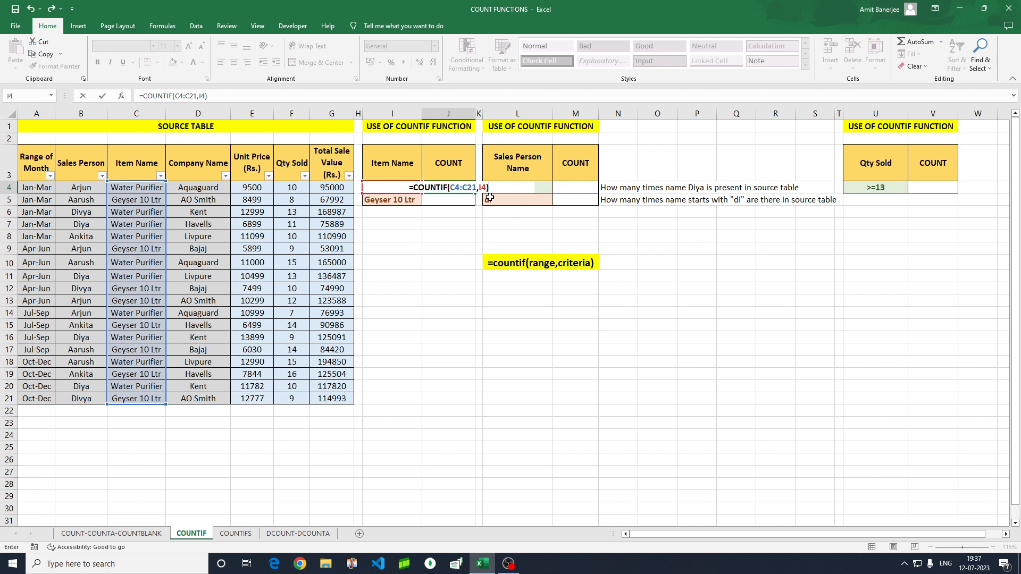
pyautogui.press('Return')
pyautogui.press('Up')
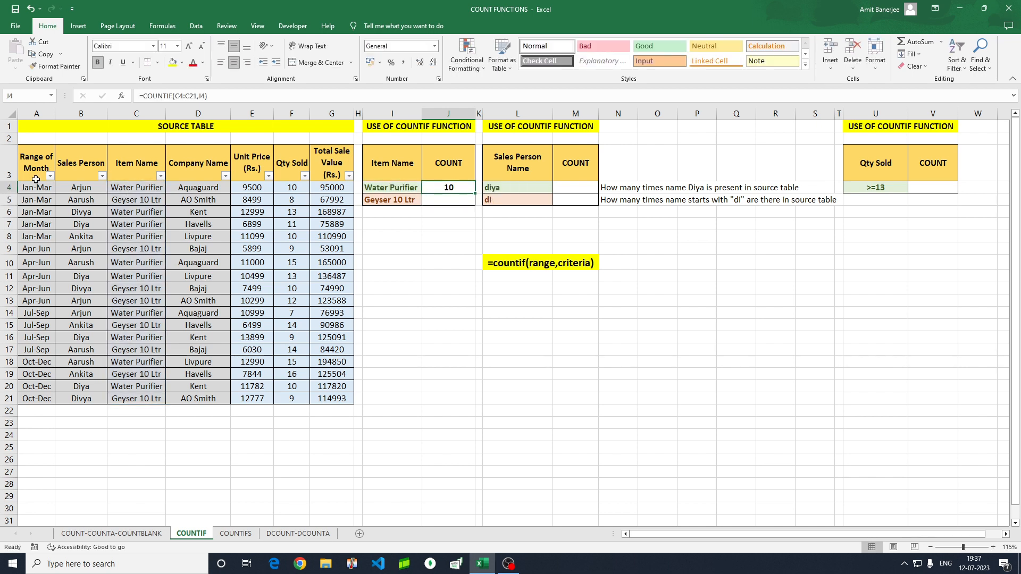
# Filter the source table's Item Name column to show only Water Purifier by excluding Geyser 10 Ltr
pyautogui.click(160, 174)
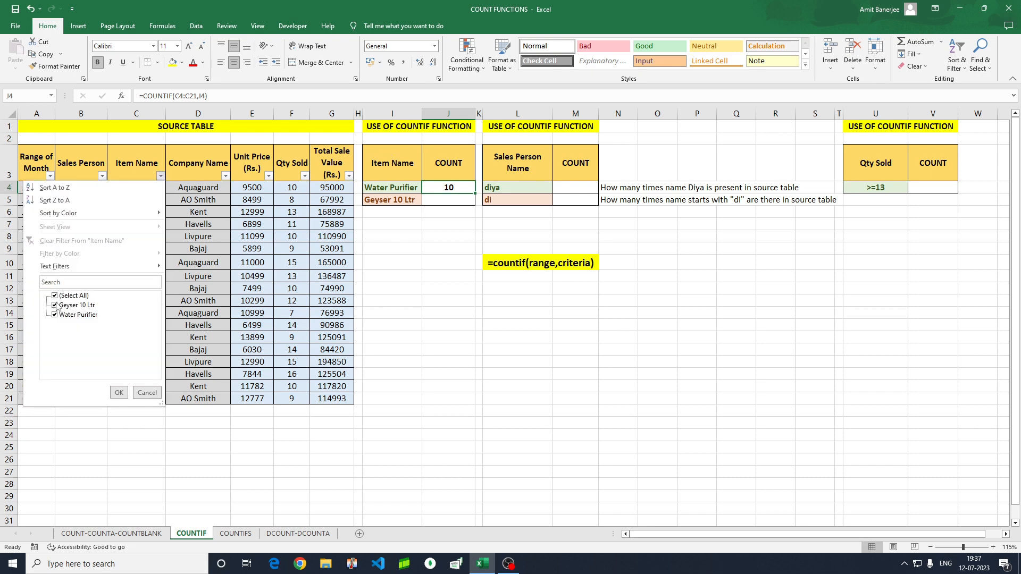
pyautogui.click(55, 306)
pyautogui.click(119, 392)
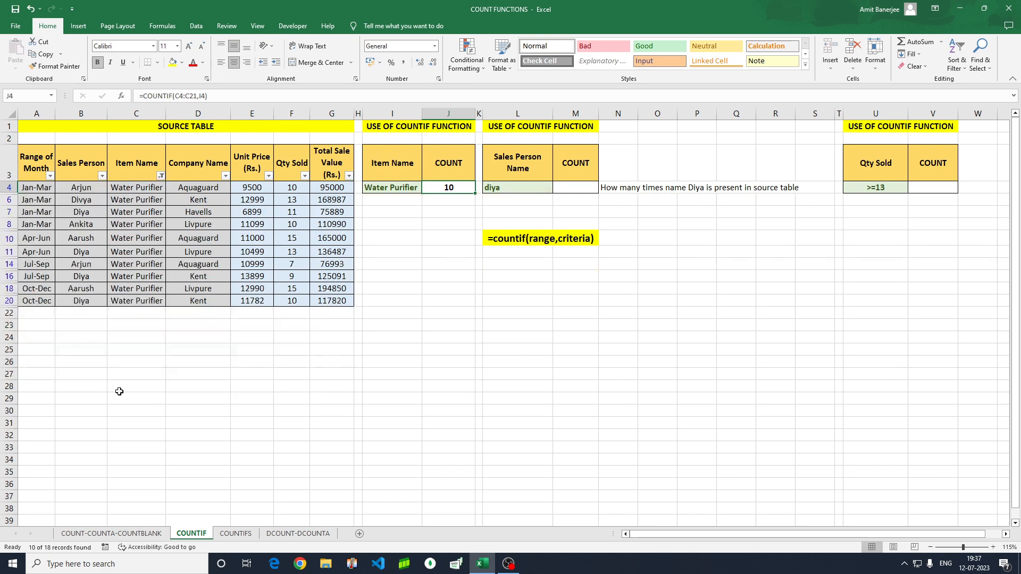
# Select the filtered Water Purifier cells in the Item Name column and check their count against the COUNTIF formula in J4
pyautogui.click(144, 175)
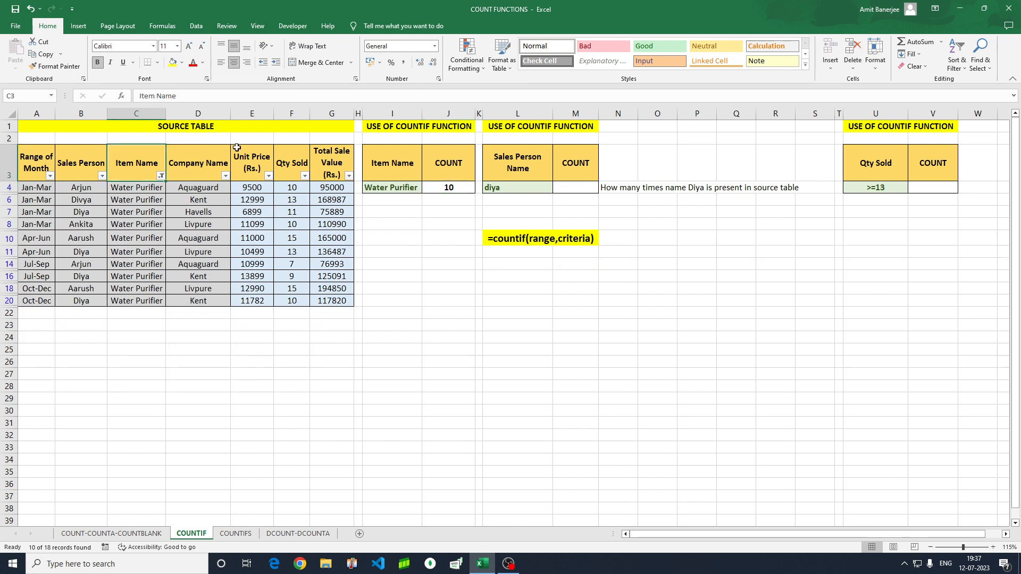
pyautogui.moveTo(136, 187); pyautogui.dragTo(136, 300)
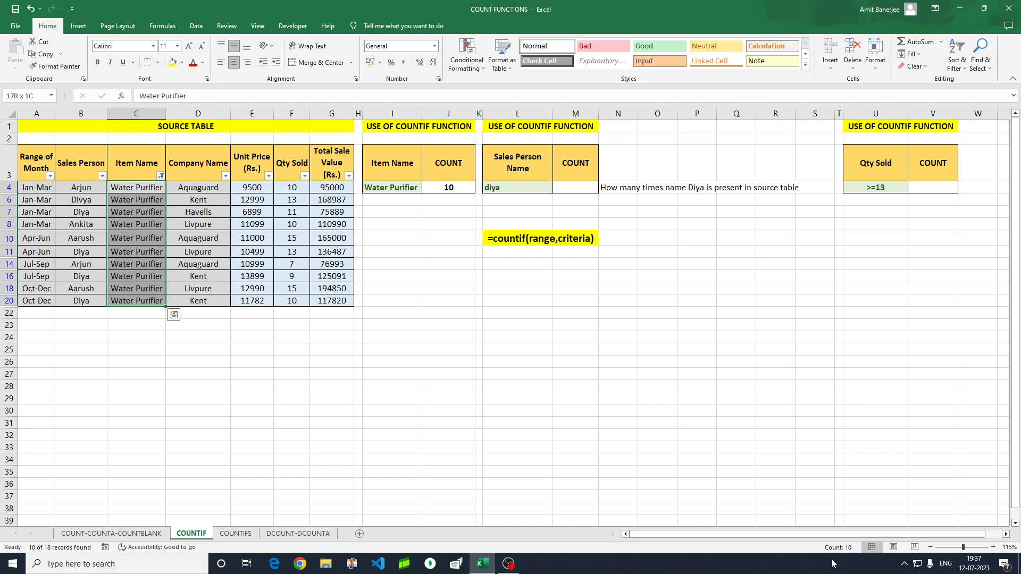
pyautogui.moveTo(862, 532); pyautogui.dragTo(844, 531)
pyautogui.doubleClick(450, 188)
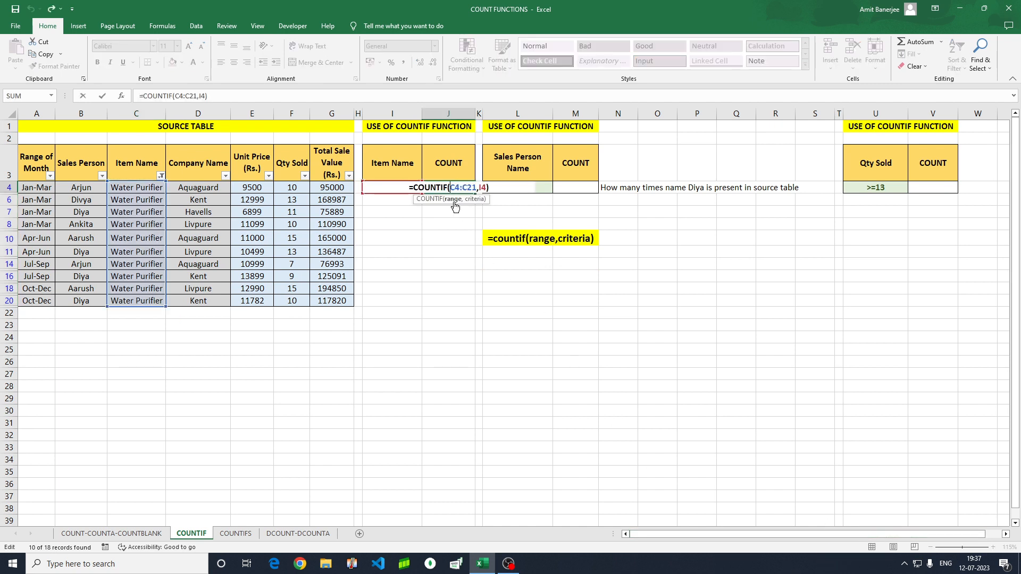
pyautogui.press('Escape')
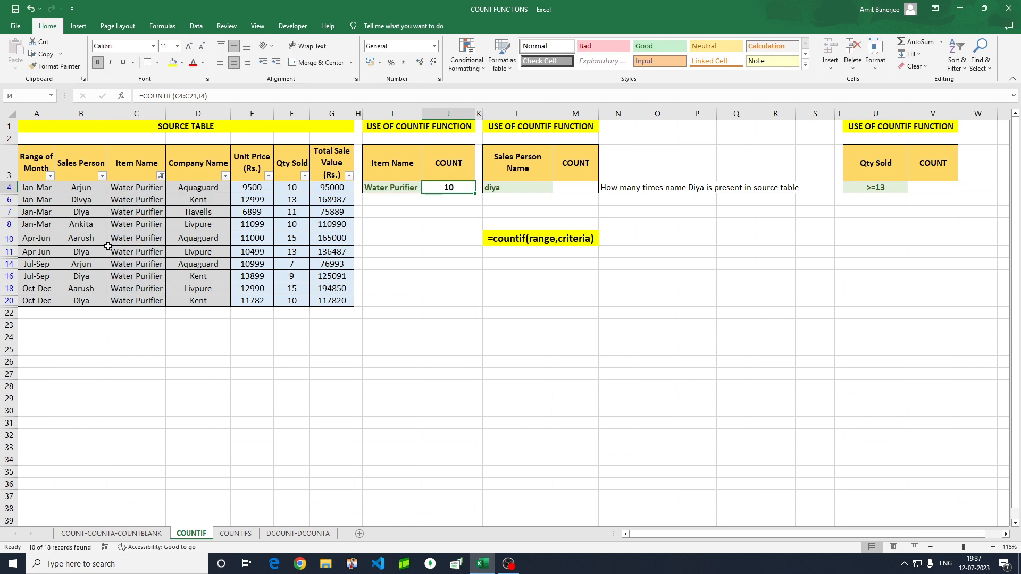
# Reset the Item Name filter to include all items in the source table
pyautogui.click(160, 175)
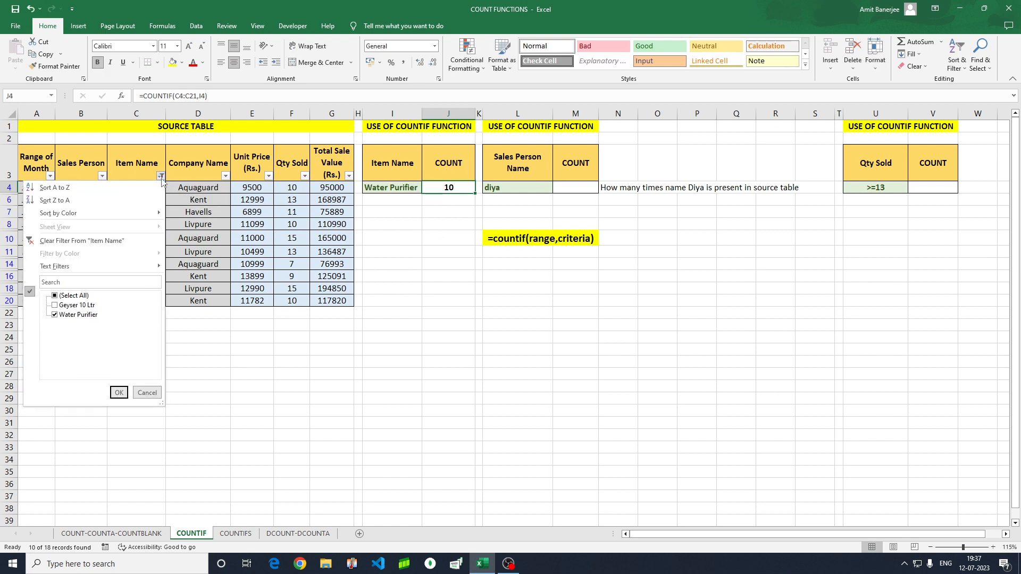
pyautogui.click(58, 296)
pyautogui.click(119, 393)
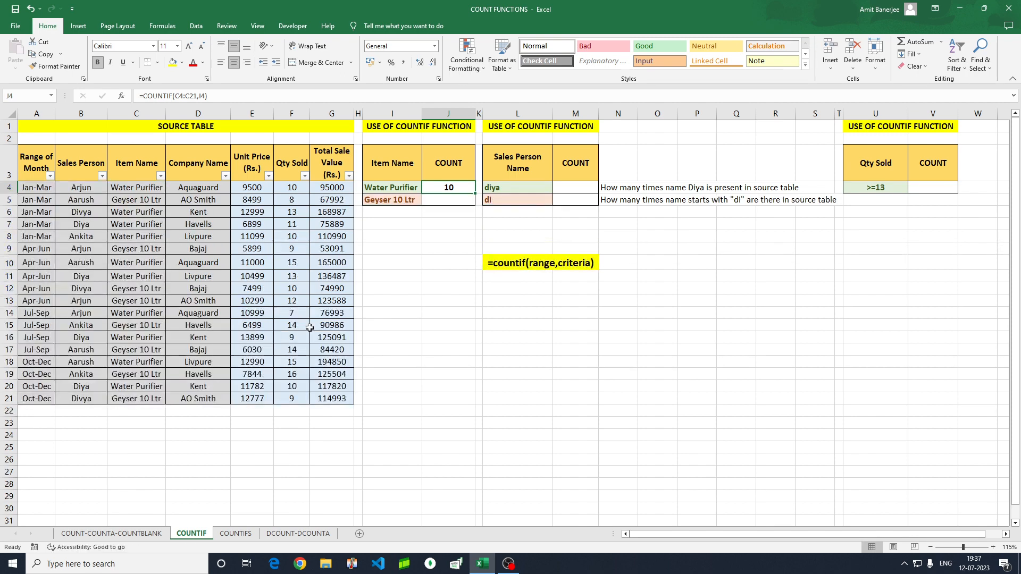
# Enter =COUNTIF(C4:C21,I5) in cell J5 to count how often Geyser 10 Ltr occurs in the Item Name column
pyautogui.click(433, 200)
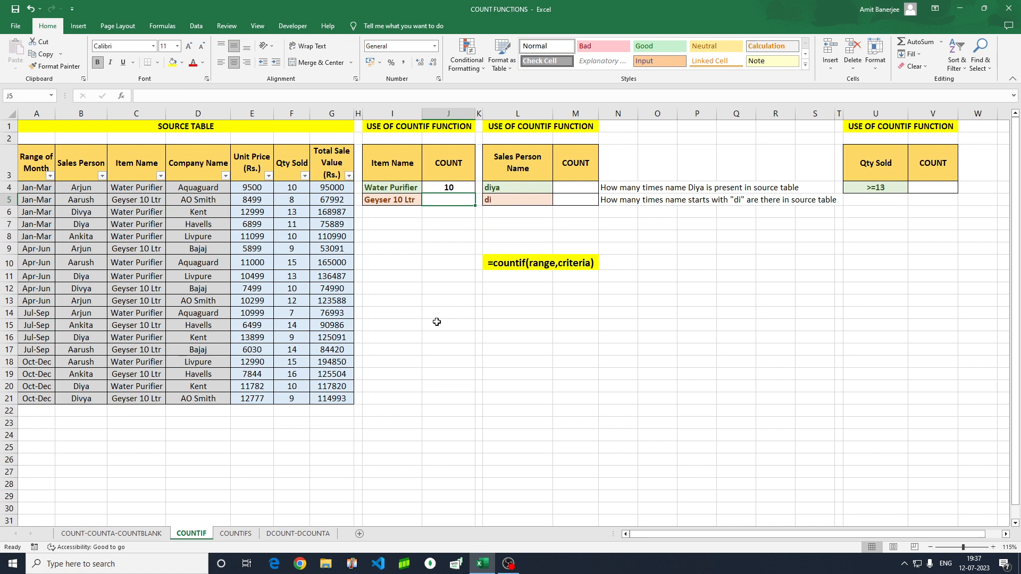
pyautogui.write('=')
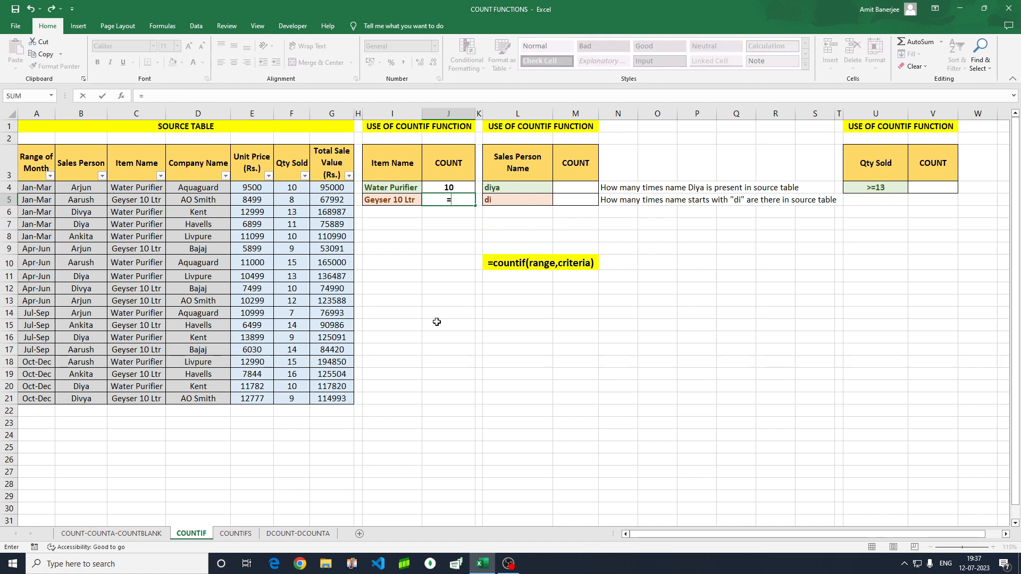
pyautogui.write('countif')
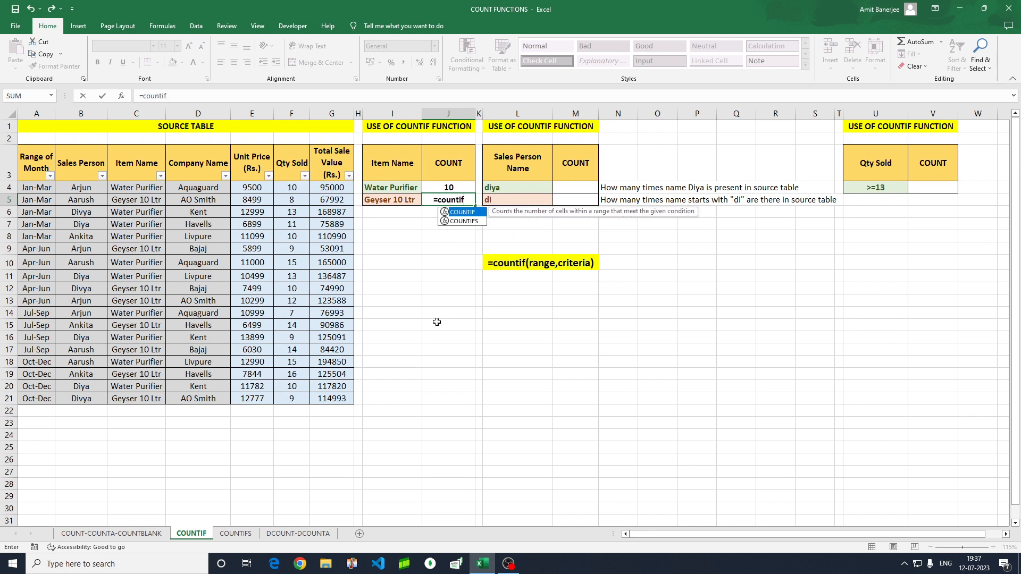
pyautogui.press('Tab')
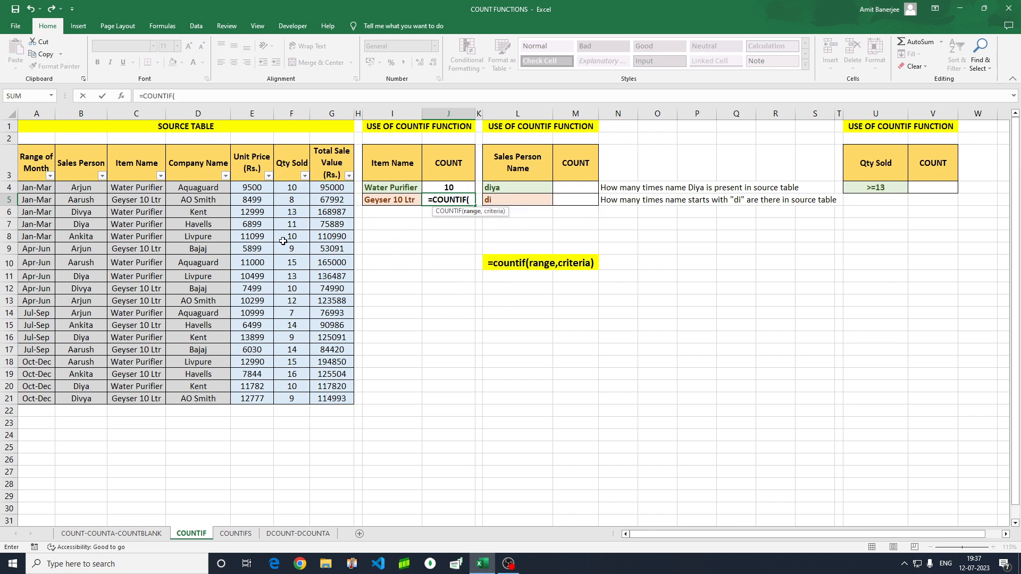
pyautogui.click(130, 188)
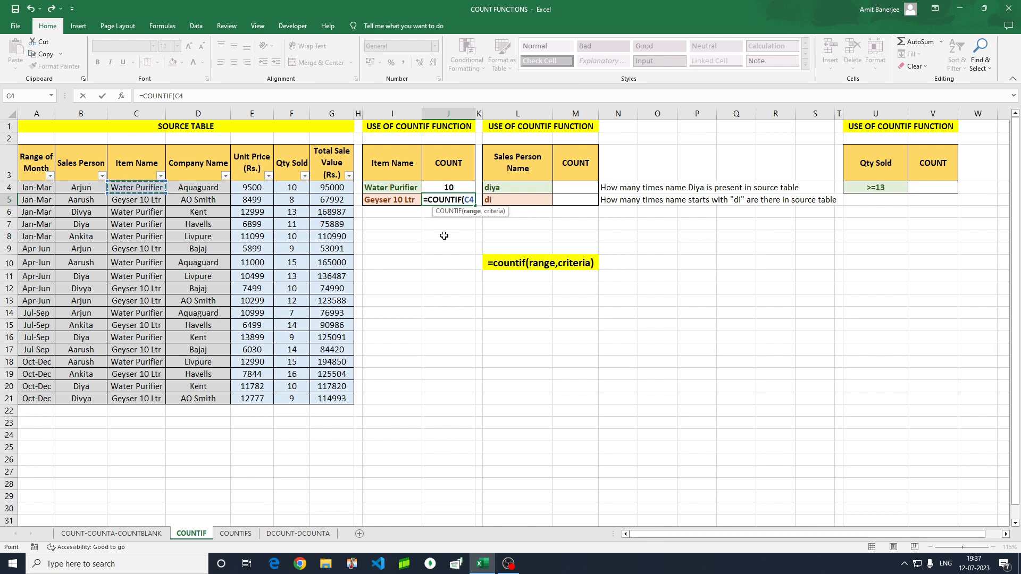
pyautogui.hotkey('ctrl', 'shift', 'Down')
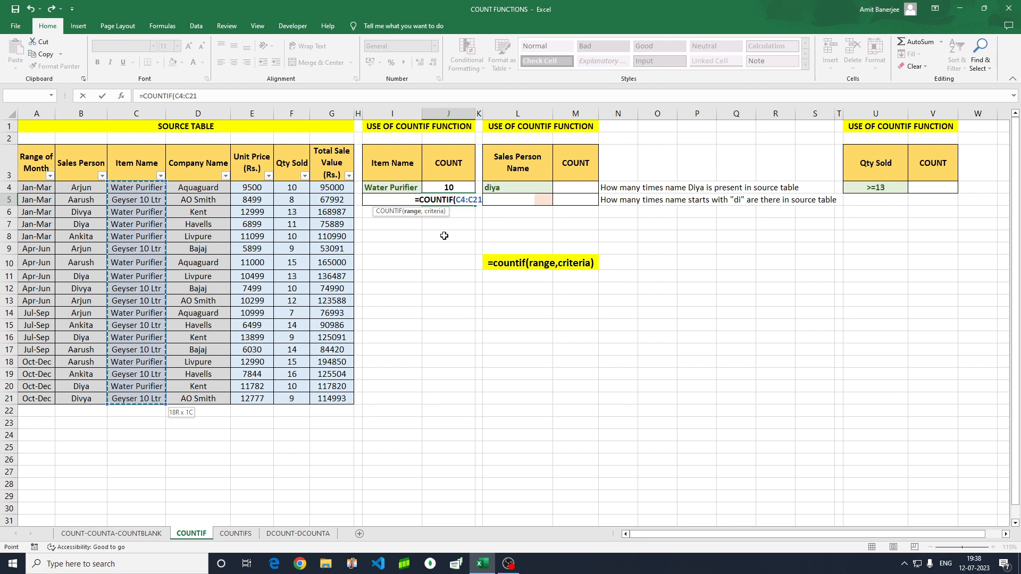
pyautogui.write(',')
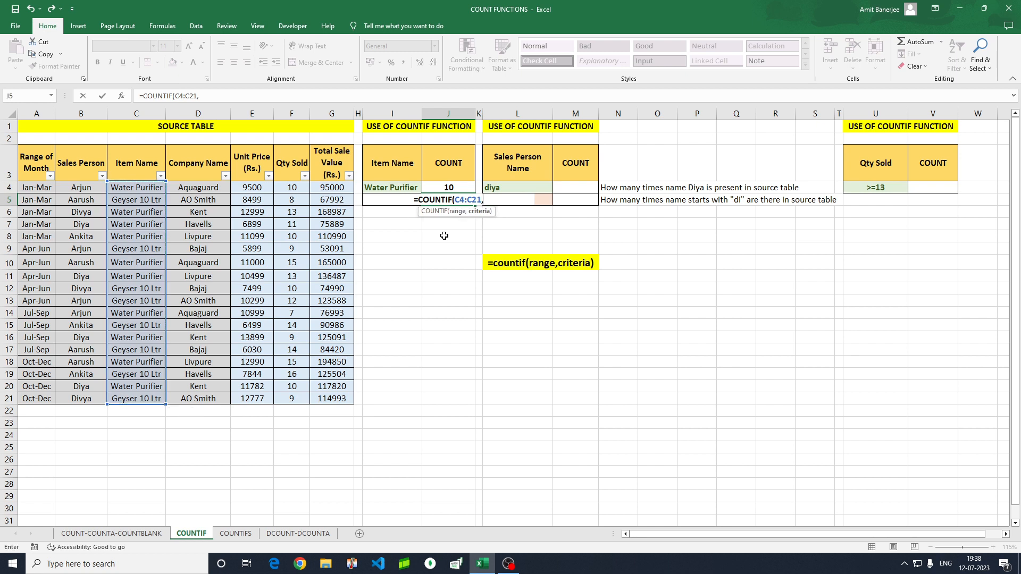
pyautogui.click(381, 190)
pyautogui.press('Down')
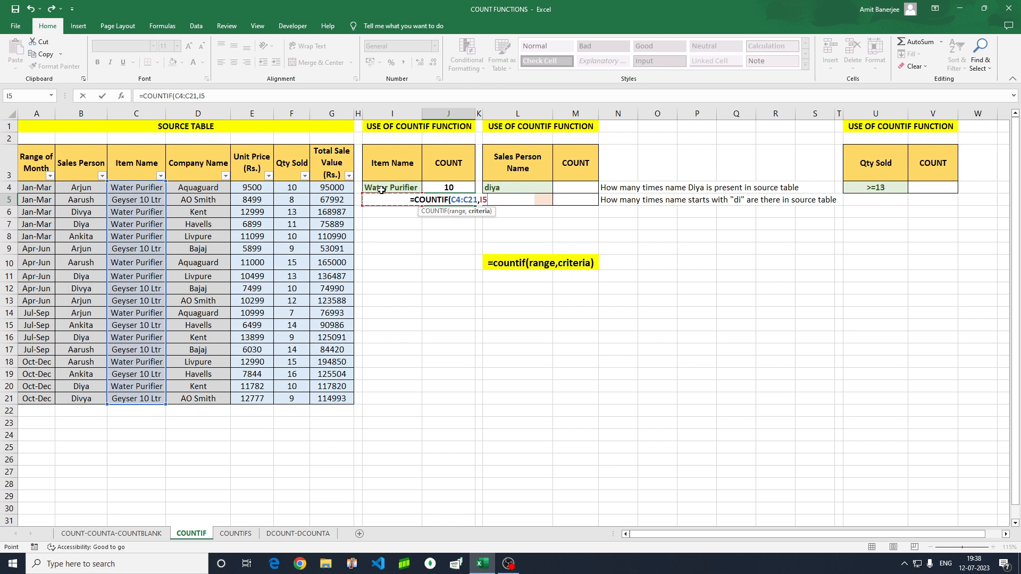
pyautogui.write(')')
pyautogui.press('Return')
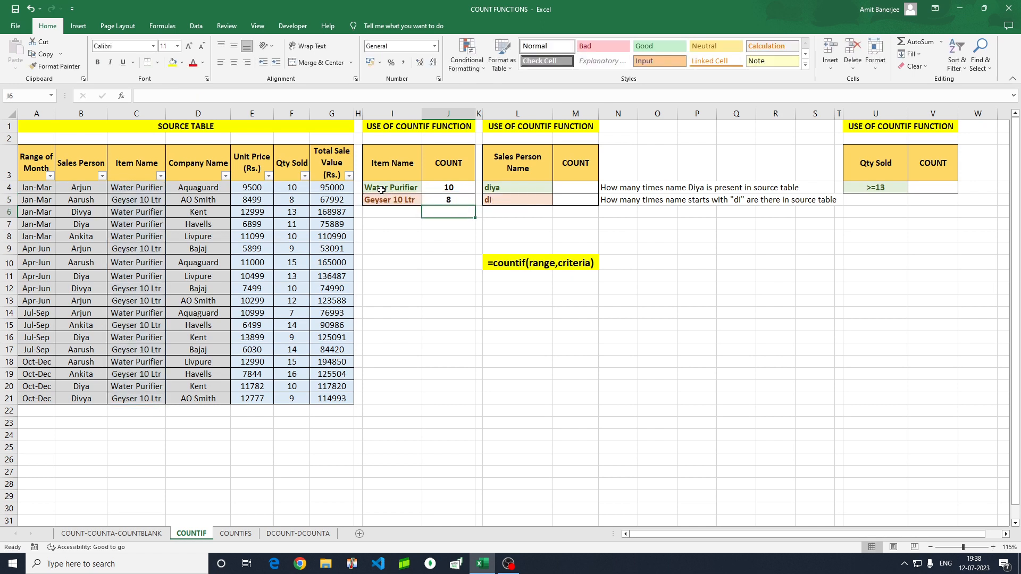
pyautogui.press('Up')
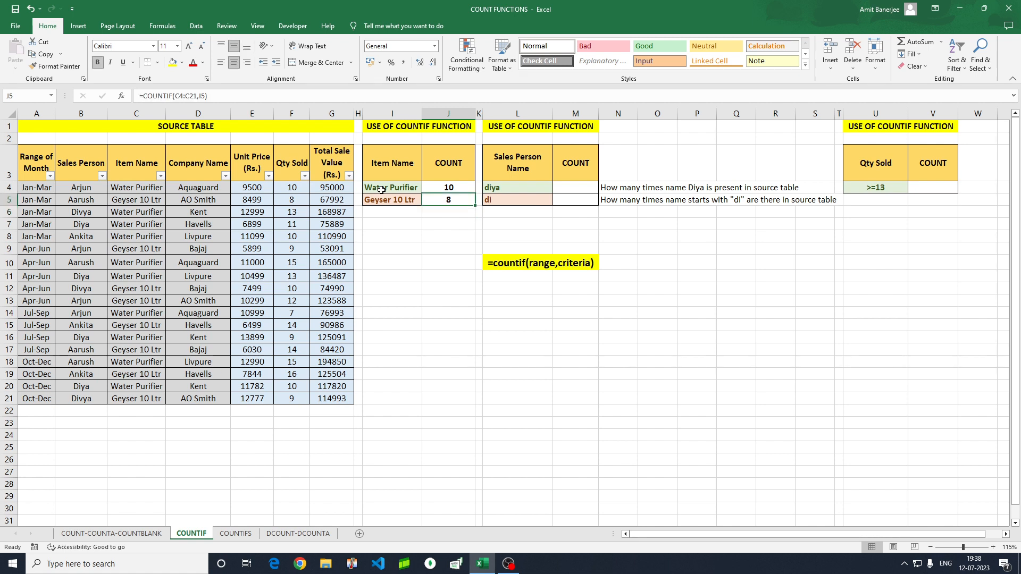
# Filter the Item Name column to Geyser 10 Ltr only and select the visible item cells to check their count against J5
pyautogui.click(161, 176)
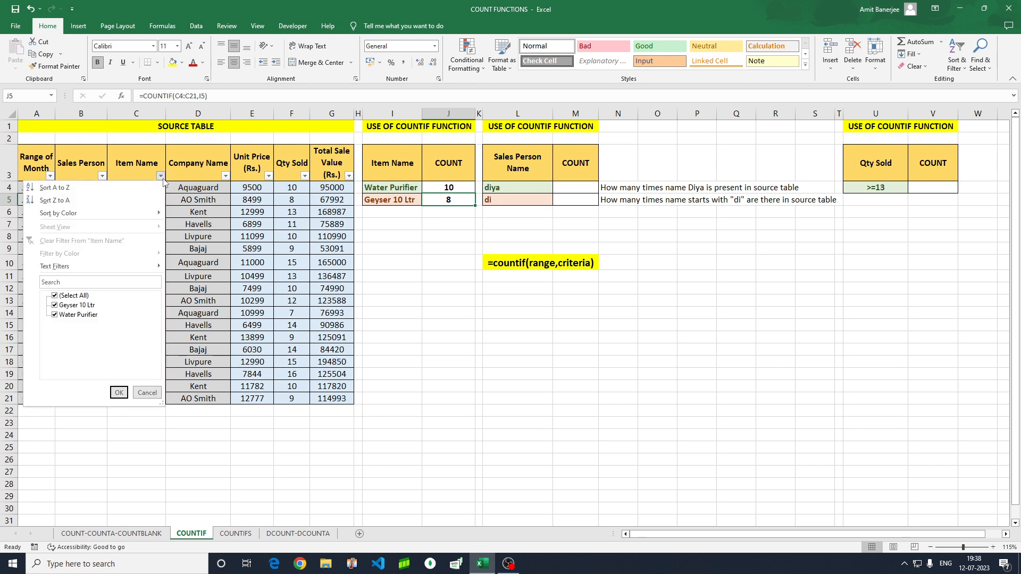
pyautogui.click(55, 315)
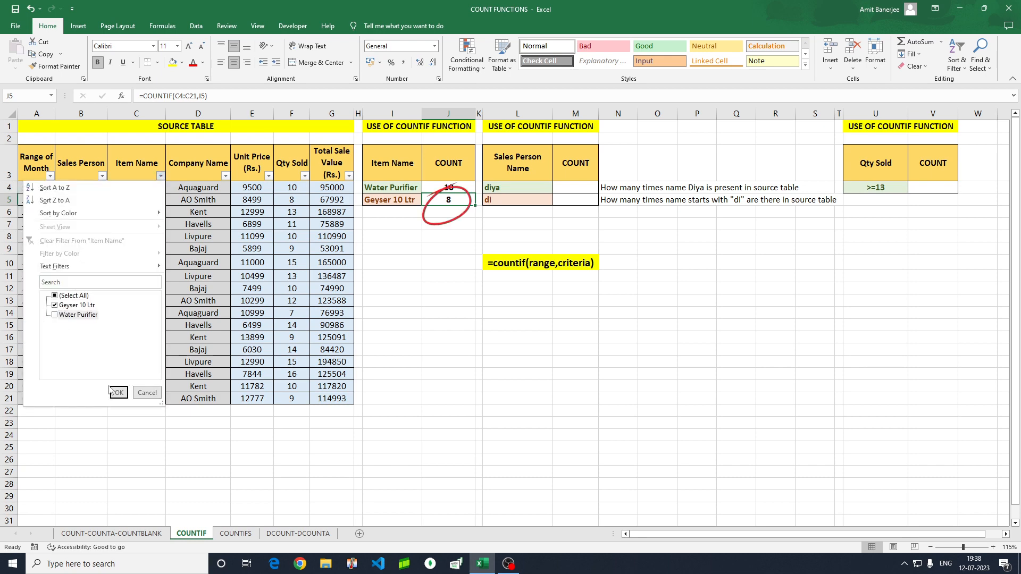
pyautogui.click(111, 392)
pyautogui.click(144, 172)
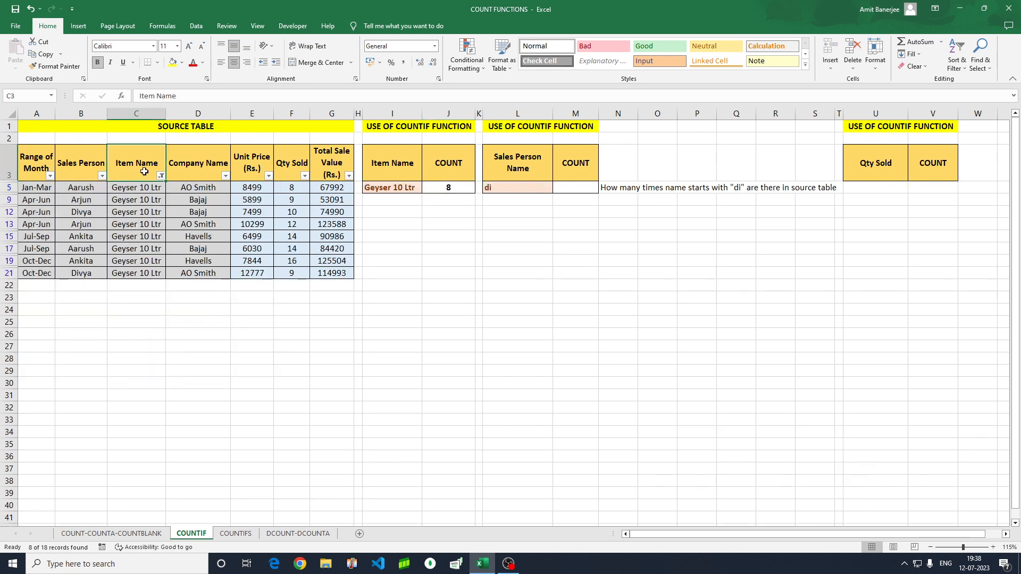
pyautogui.press('Down')
pyautogui.hotkey('ctrl', 'shift', 'Down')
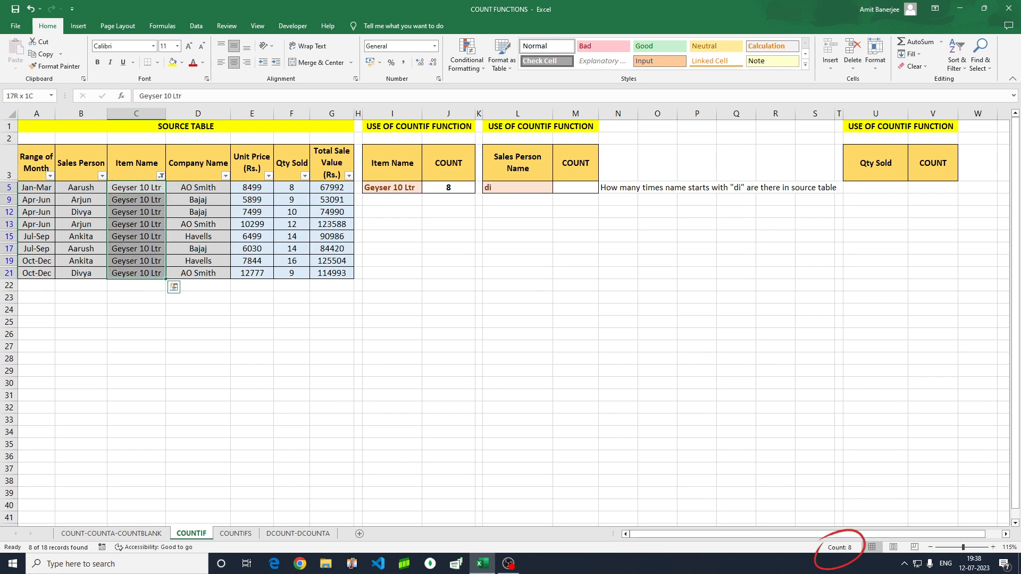
# Reset the Item Name filter so that it includes both Geyser 10 Ltr and Water Purifier
pyautogui.click(161, 175)
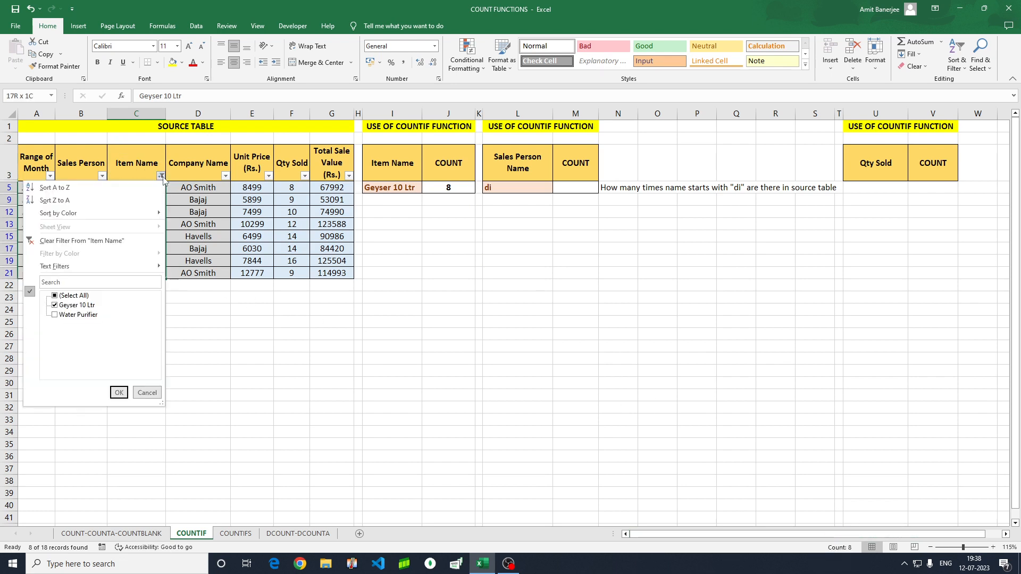
pyautogui.click(56, 296)
pyautogui.click(120, 393)
pyautogui.click(438, 244)
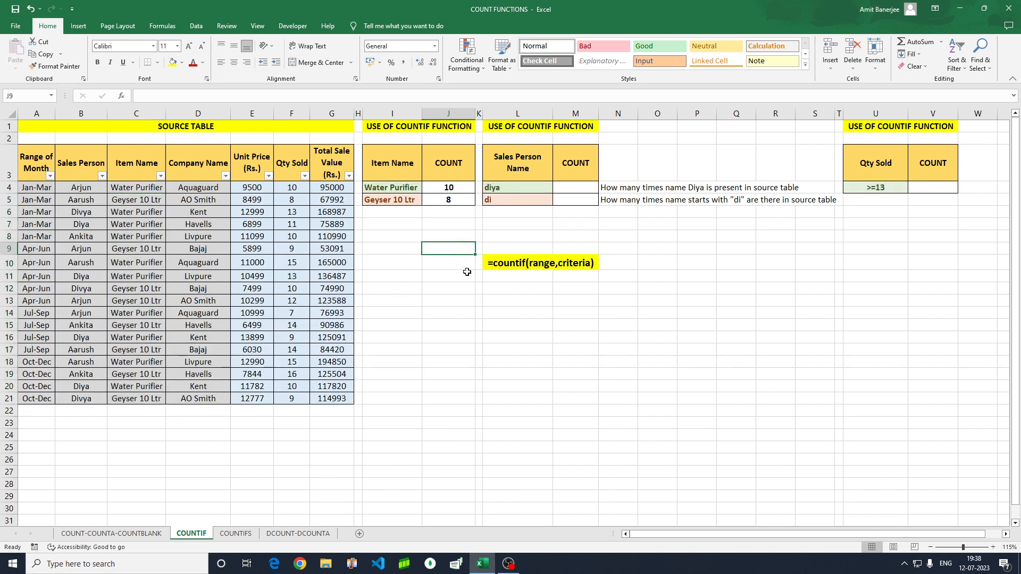
# Enter =COUNTIF(B4:B21,L4) in cell M4 to count how often the name in L4 occurs in the Sales Person column
pyautogui.click(575, 188)
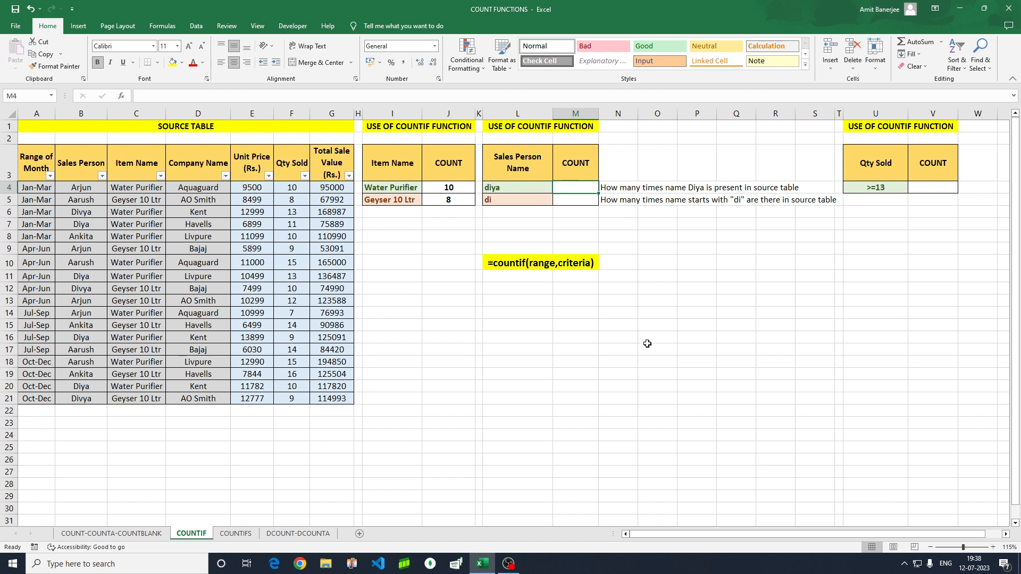
pyautogui.write('=')
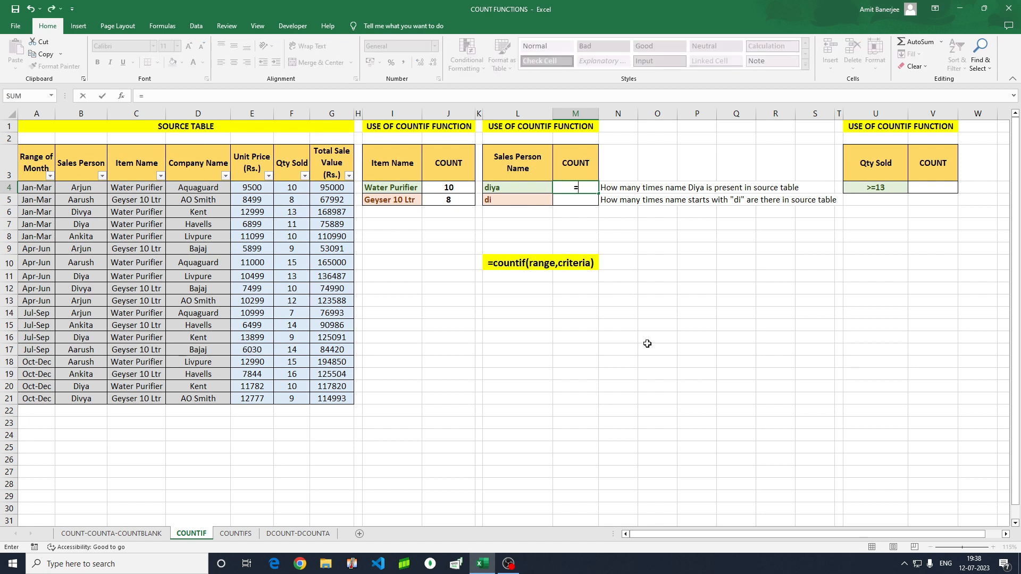
pyautogui.write('countif')
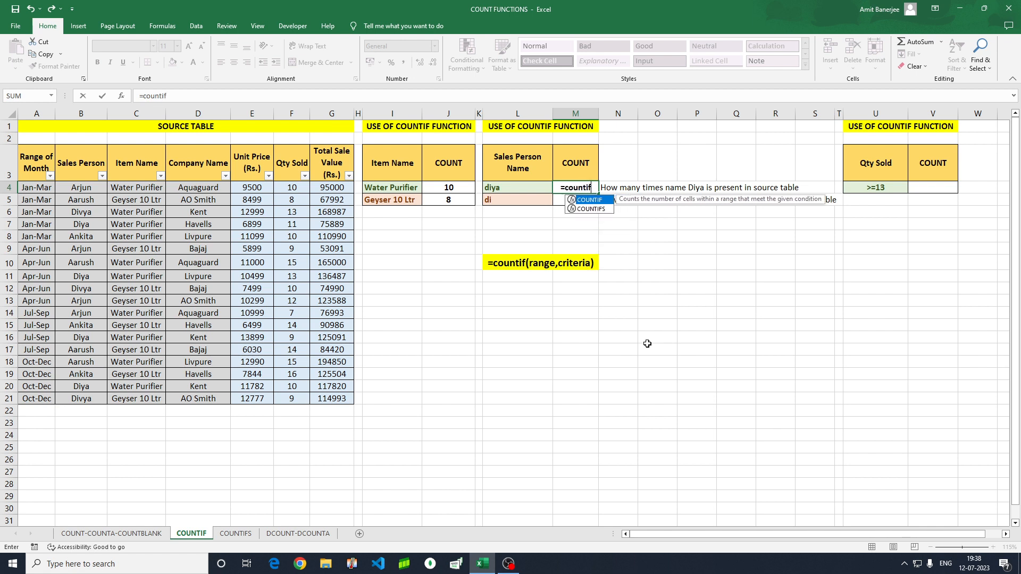
pyautogui.press('Tab')
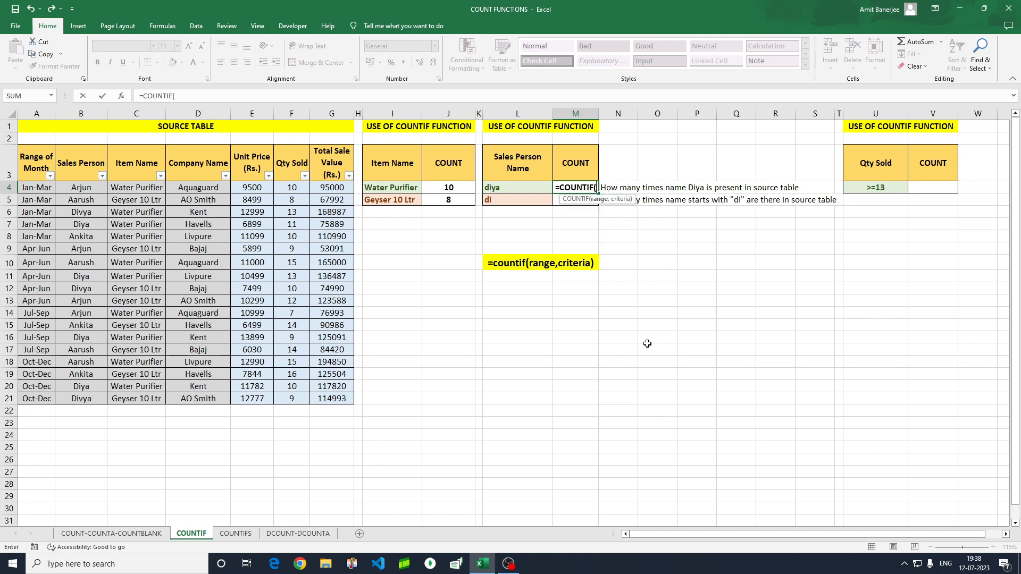
pyautogui.click(86, 185)
pyautogui.hotkey('shift', 'Down')
pyautogui.hotkey('shift', 'Down')
pyautogui.hotkey('shift', 'Down')
pyautogui.hotkey('shift', 'Down')
pyautogui.hotkey('shift', 'Down')
pyautogui.hotkey('shift', 'Down')
pyautogui.hotkey('shift', 'Down')
pyautogui.hotkey('shift', 'Down')
pyautogui.hotkey('shift', 'Down')
pyautogui.hotkey('shift', 'Down')
pyautogui.hotkey('shift', 'Down')
pyautogui.hotkey('shift', 'Down')
pyautogui.hotkey('shift', 'Down')
pyautogui.hotkey('shift', 'Down')
pyautogui.hotkey('shift', 'Down')
pyautogui.hotkey('shift', 'Down')
pyautogui.hotkey('shift', 'Down')
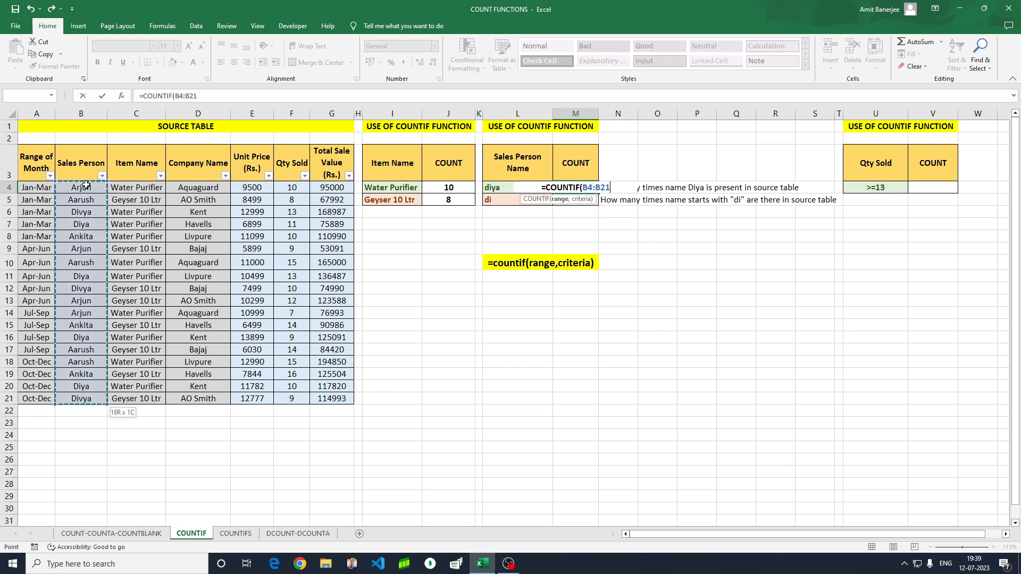
pyautogui.write(',')
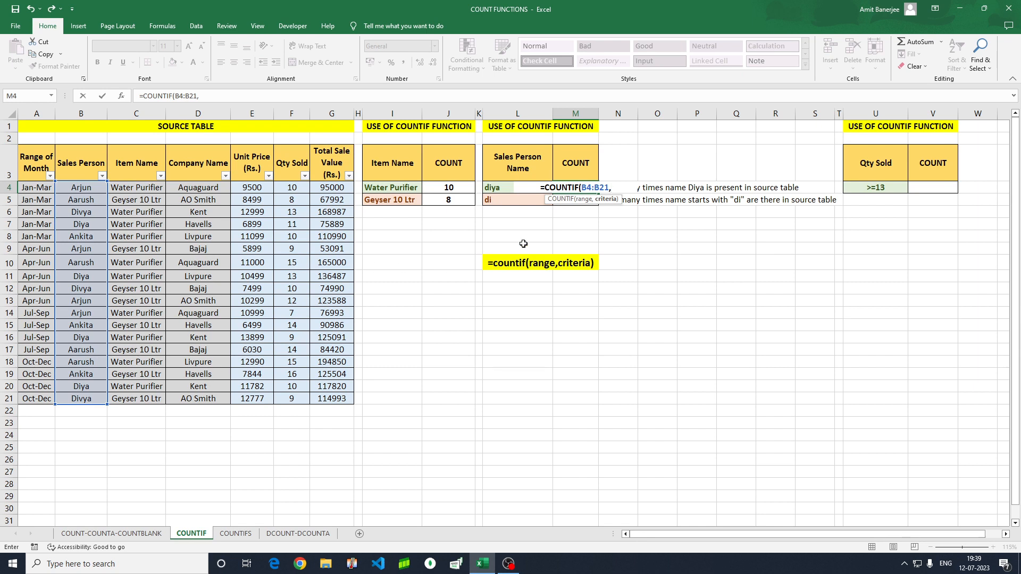
pyautogui.click(493, 188)
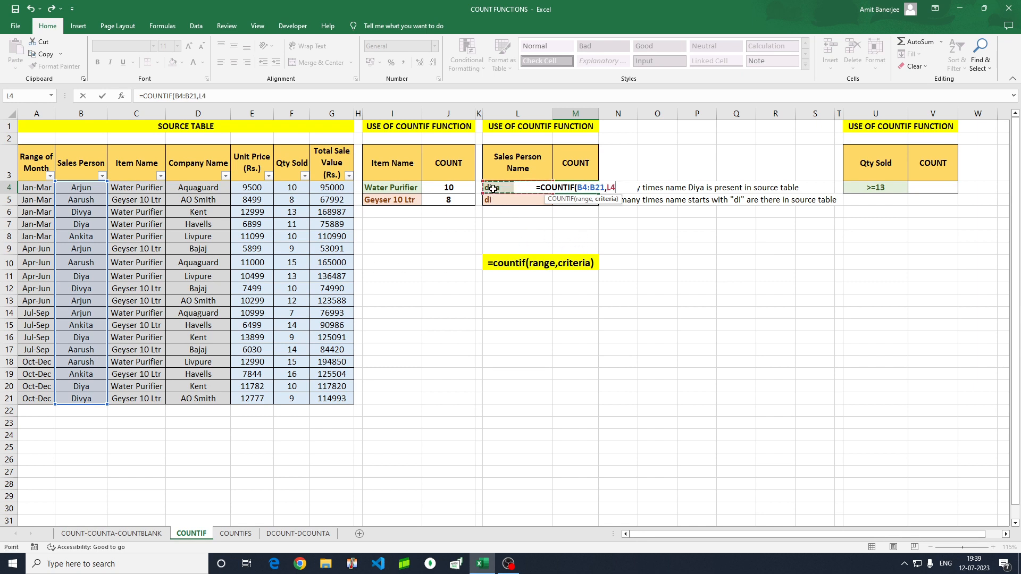
pyautogui.write(')')
pyautogui.press('Return')
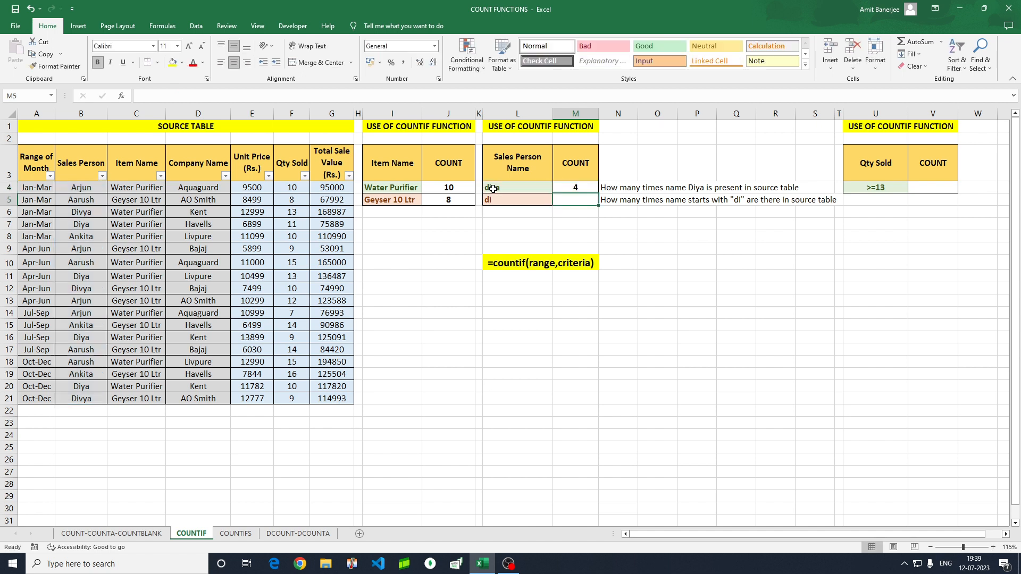
pyautogui.press('Up')
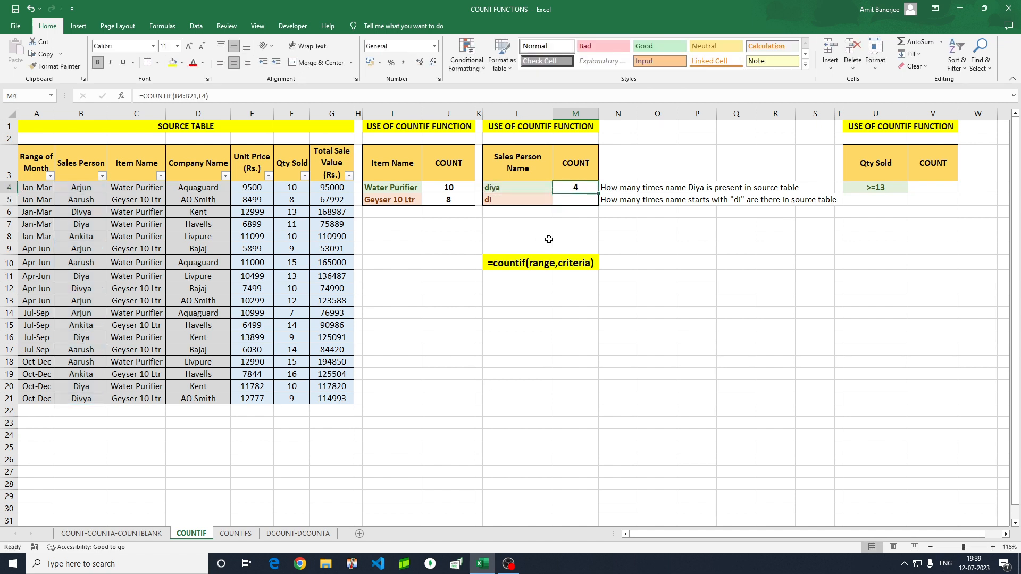
# Filter the Sales Person column to the name given in L4 and select the visible name cells to check their count against M4
pyautogui.click(101, 177)
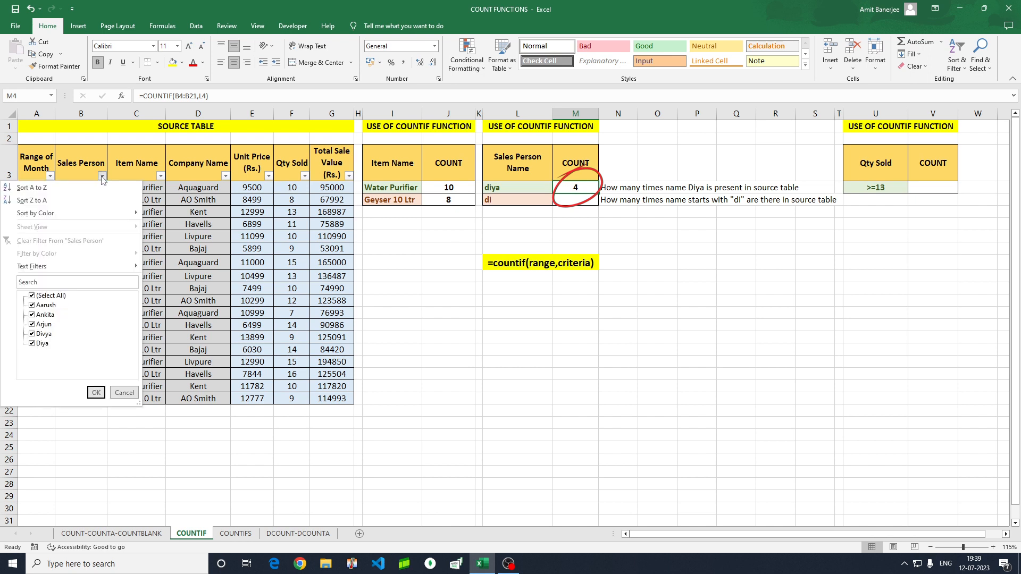
pyautogui.click(31, 297)
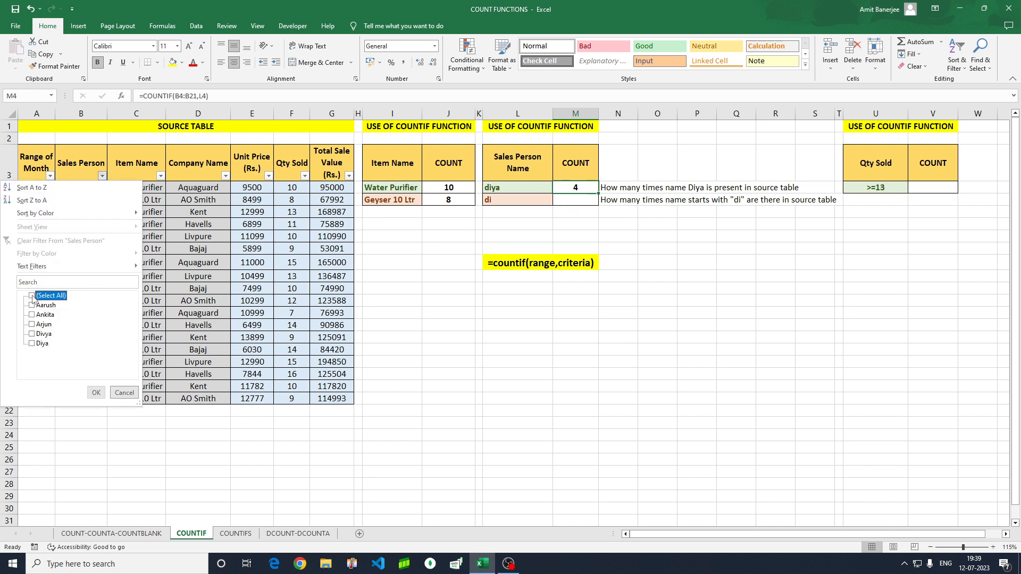
pyautogui.click(32, 343)
pyautogui.click(91, 389)
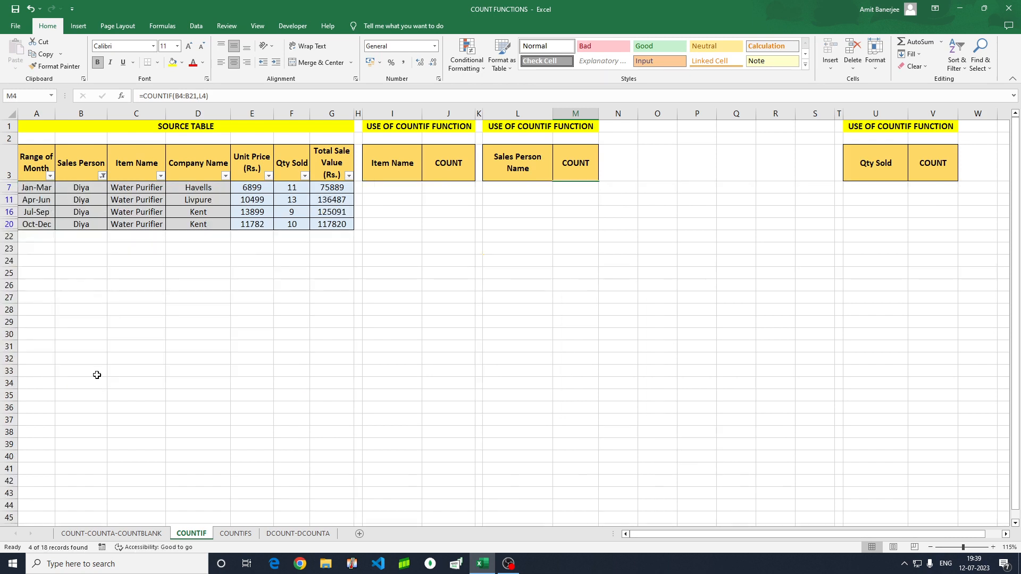
pyautogui.click(76, 165)
pyautogui.moveTo(81, 187); pyautogui.dragTo(80, 224)
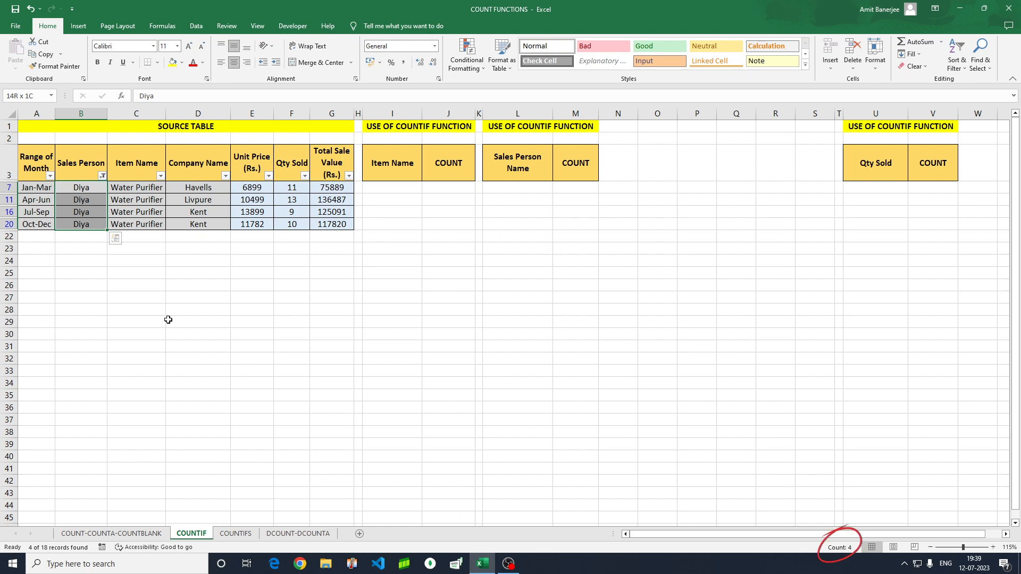
# Reset the Sales Person filter to include all names and select the empty count cell M5
pyautogui.click(102, 176)
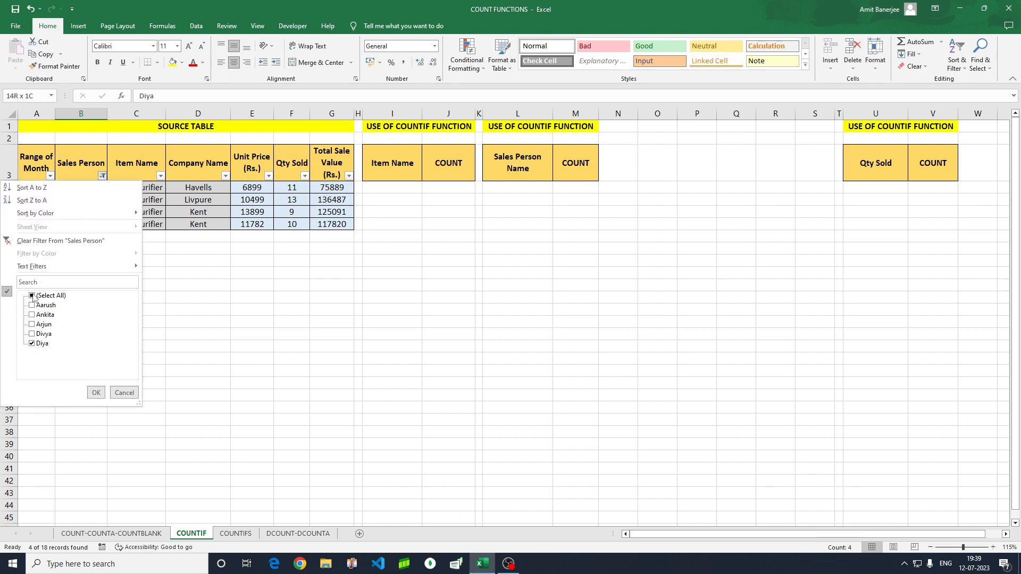
pyautogui.click(92, 393)
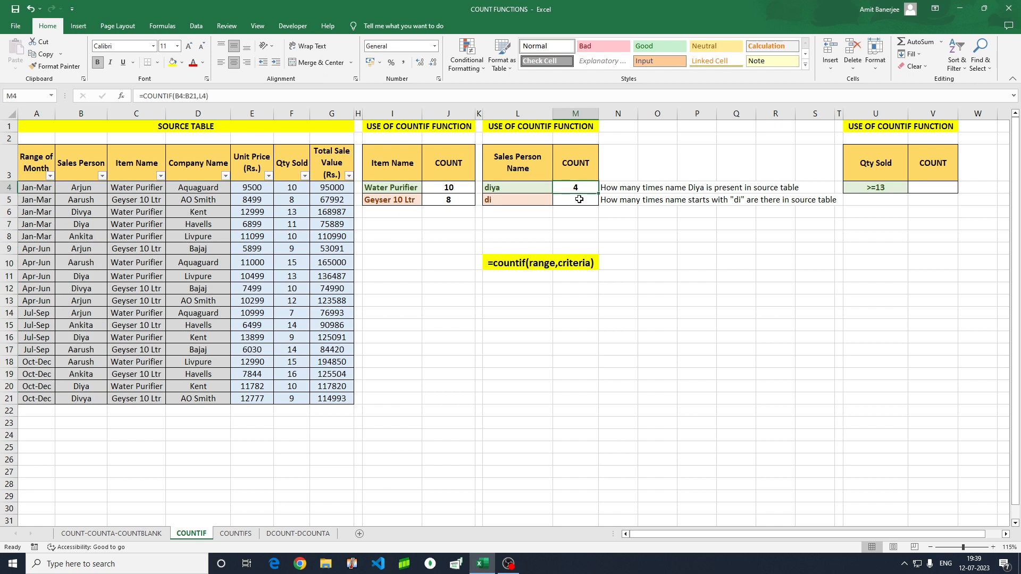
pyautogui.click(578, 199)
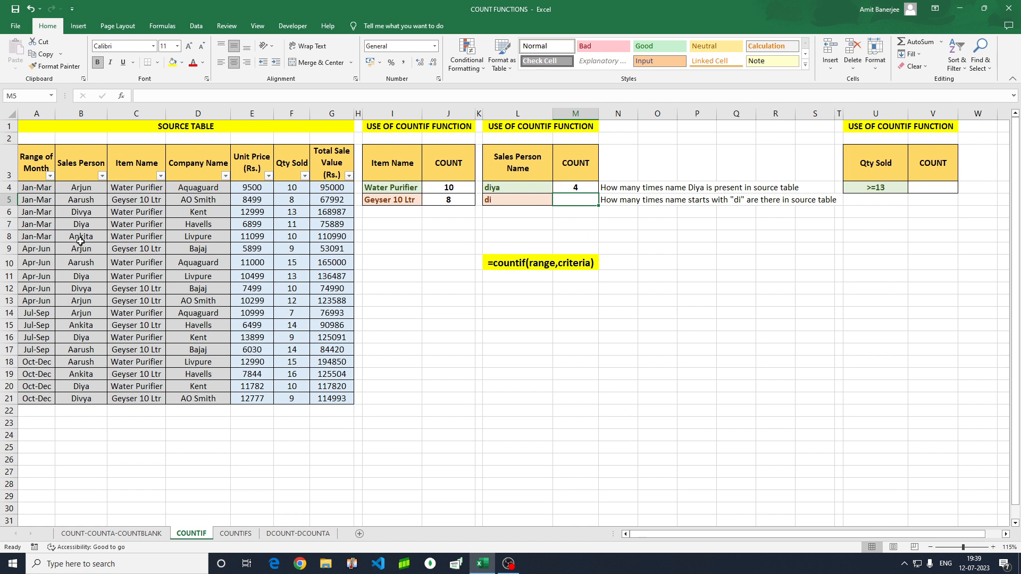
# Examine the Sales Person range B4:B21 for names starting with "di"
pyautogui.click(74, 187)
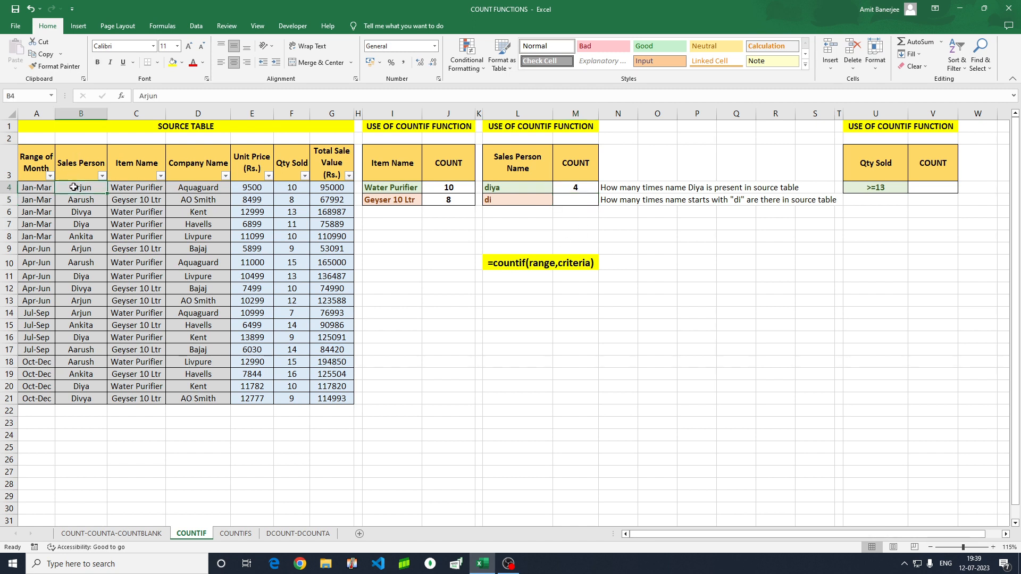
pyautogui.hotkey('ctrl', 'shift', 'Down')
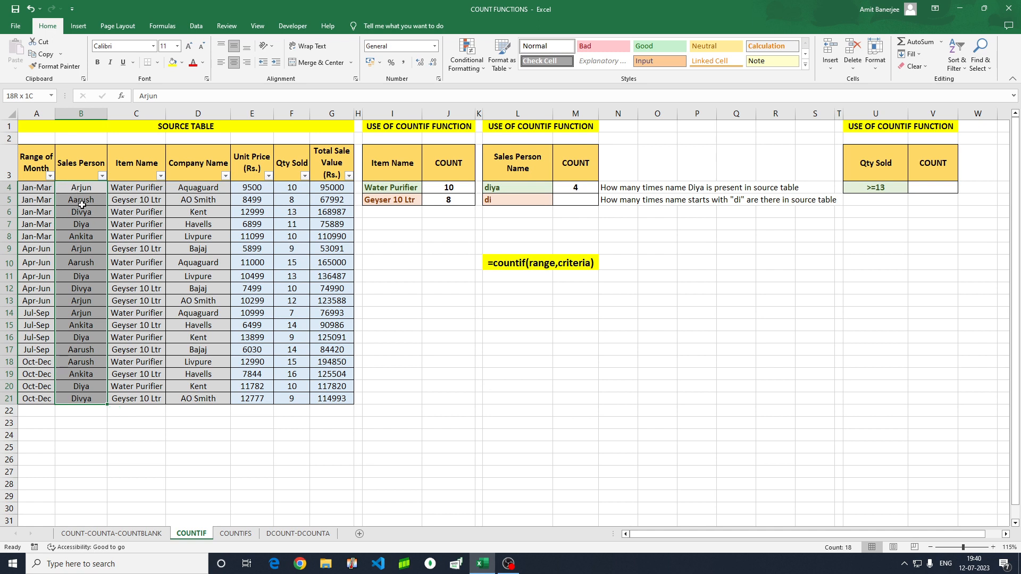
pyautogui.click(81, 205)
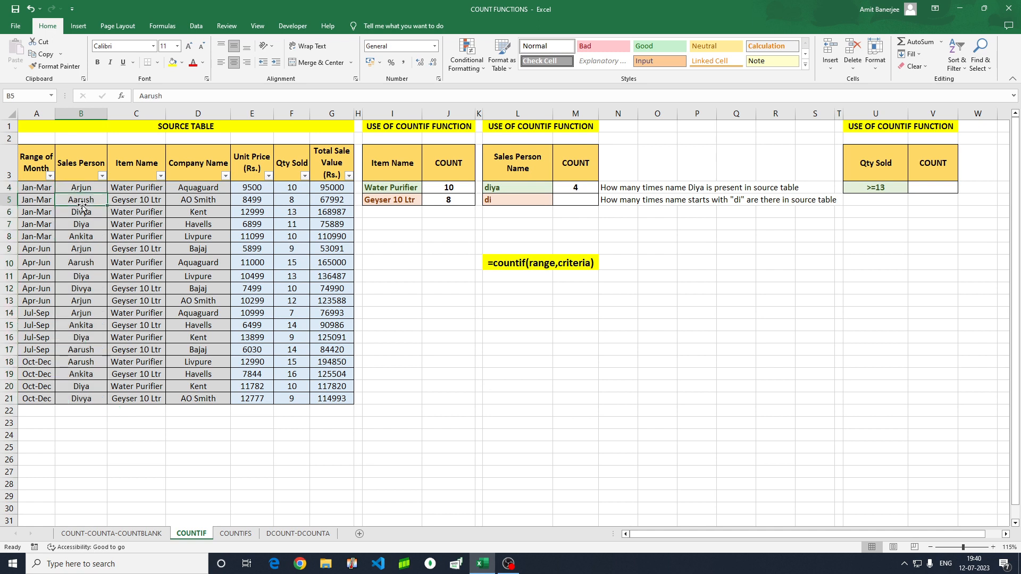
# Filter the Sales Person column to the two names starting with "di" and select the visible name cells to check their count
pyautogui.click(102, 177)
pyautogui.click(32, 295)
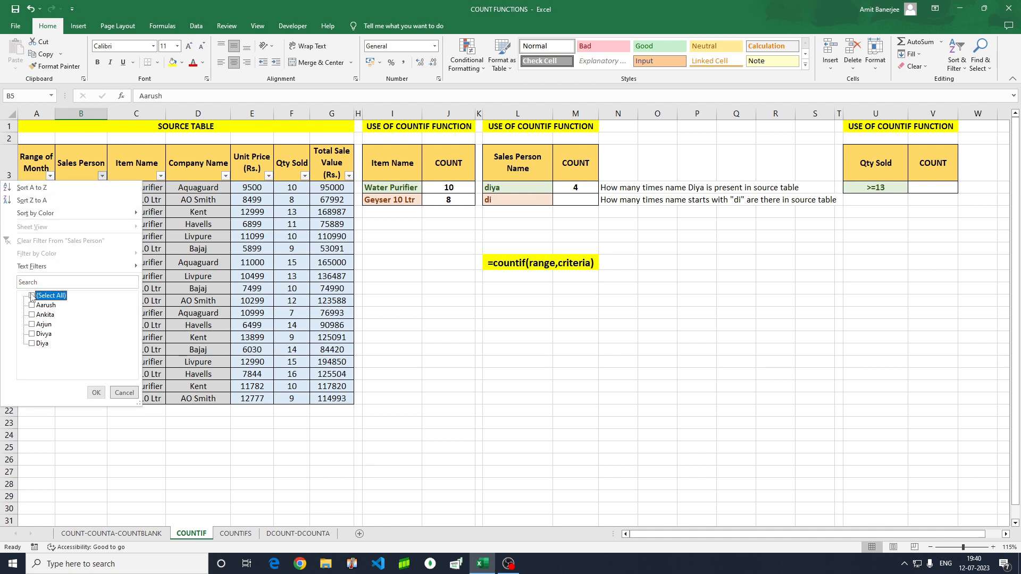
pyautogui.click(32, 335)
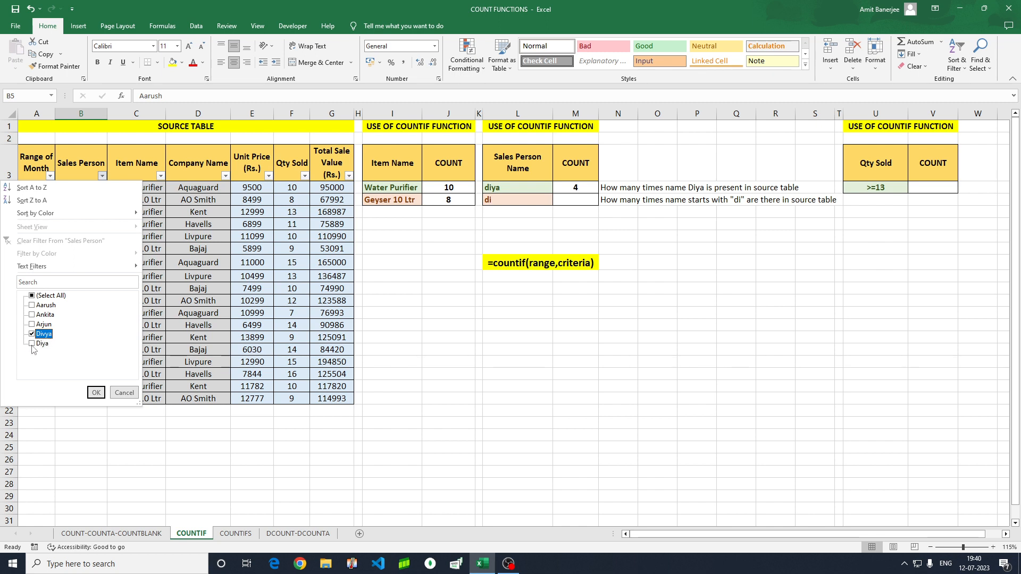
pyautogui.click(32, 344)
pyautogui.click(96, 392)
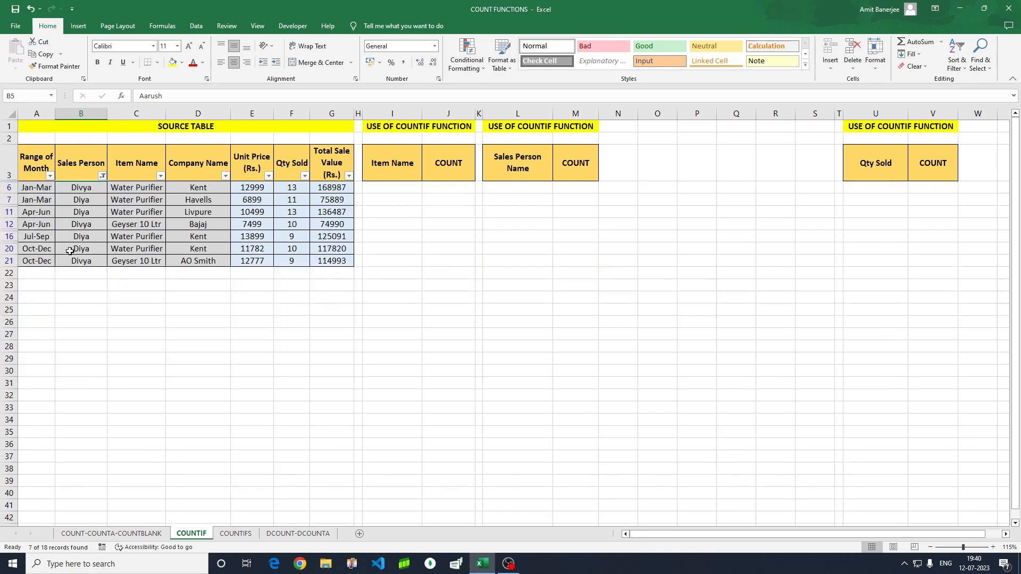
pyautogui.click(88, 165)
pyautogui.press('Down')
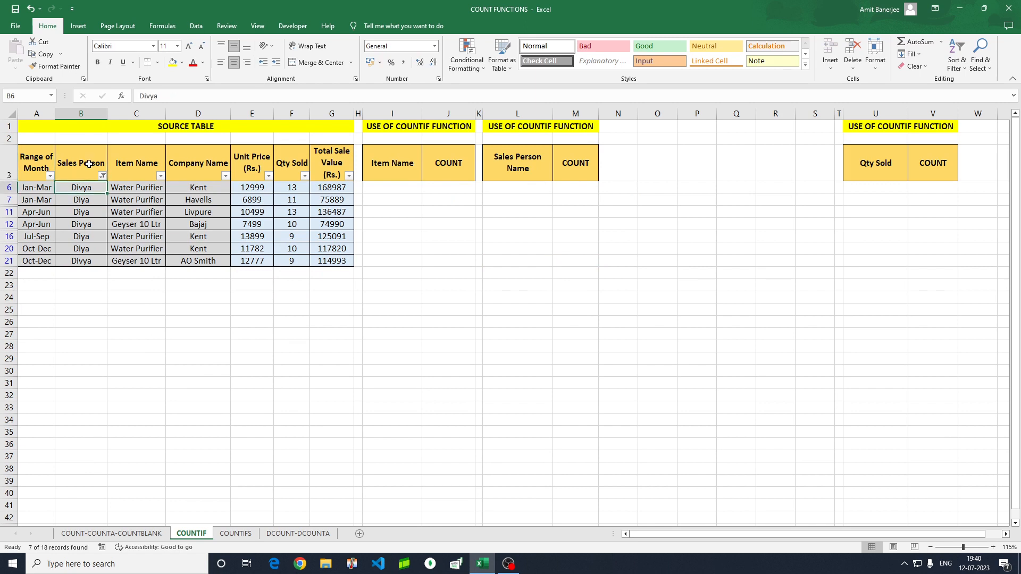
pyautogui.hotkey('ctrl', 'shift', 'Down')
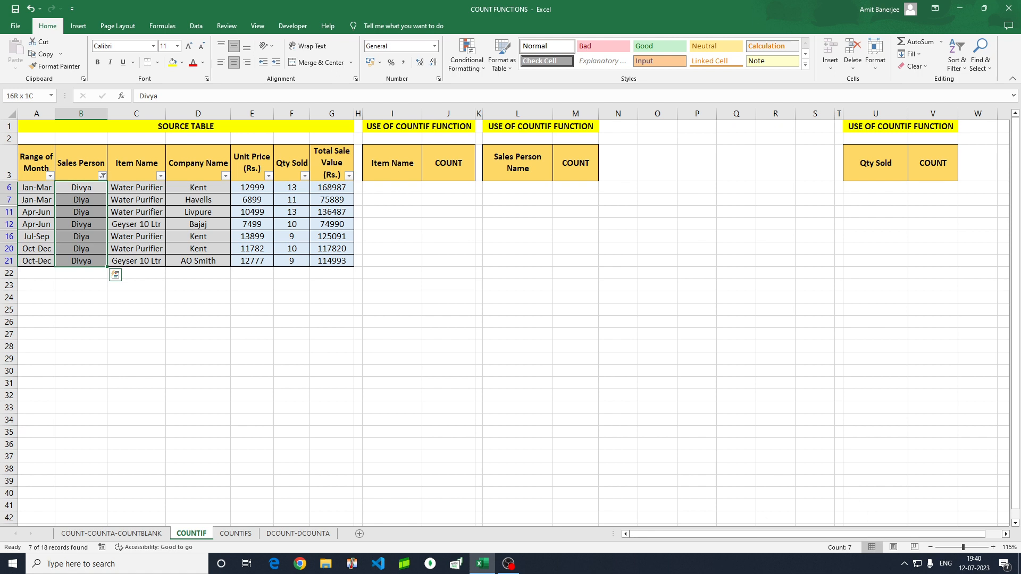
# Reset the Sales Person filter to include all names
pyautogui.click(102, 176)
pyautogui.click(32, 296)
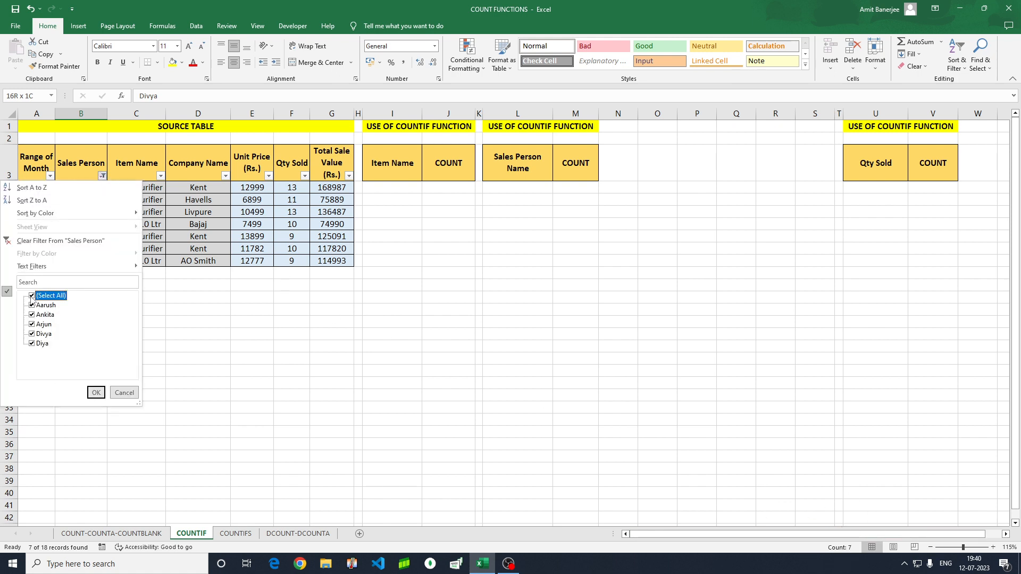
pyautogui.click(95, 393)
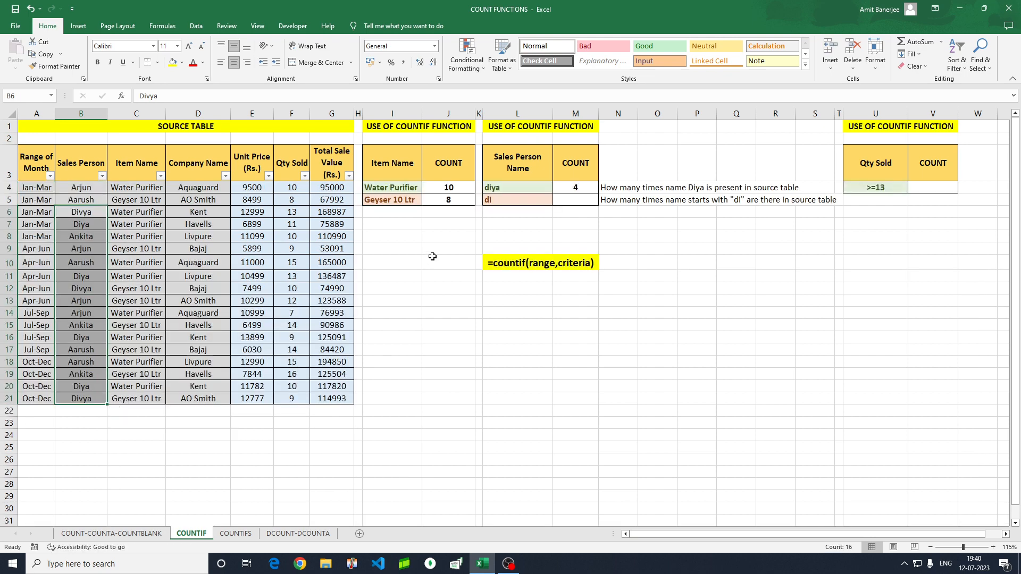
# Enter =COUNTIF(B4:B21,L5&"*") in cell M5 to count the Sales Person names starting with the letters in L5
pyautogui.click(562, 201)
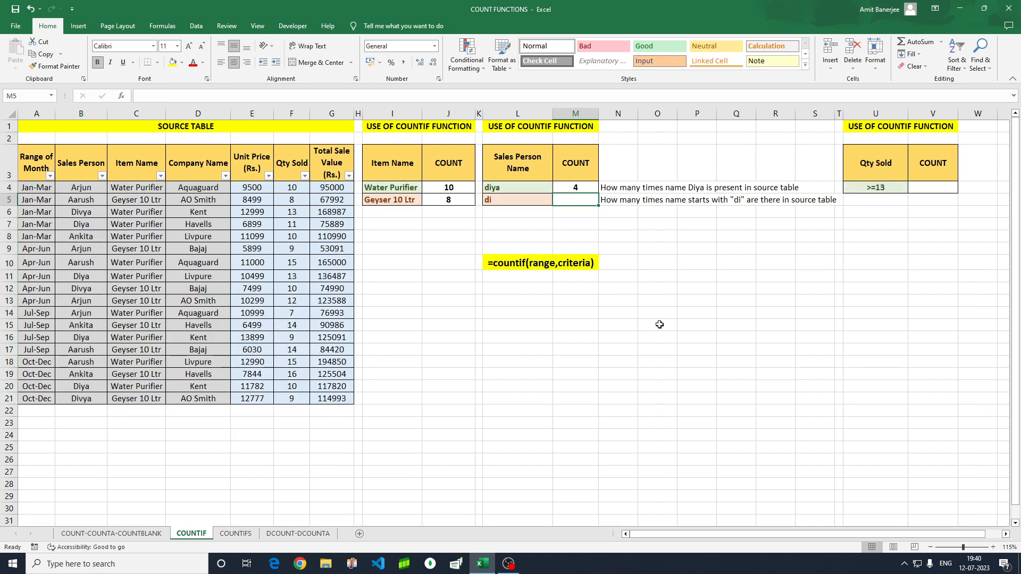
pyautogui.write('=')
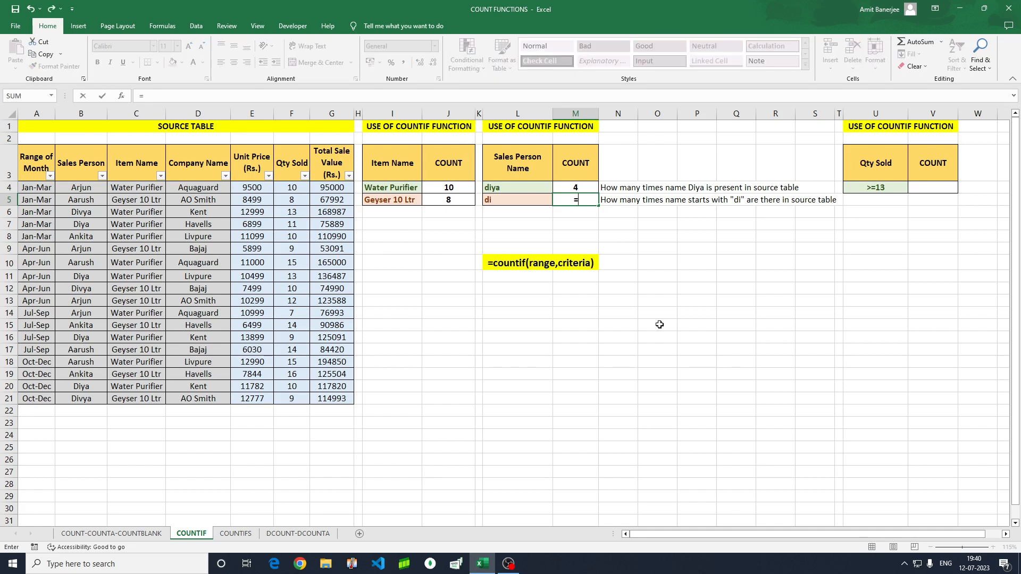
pyautogui.write('countif')
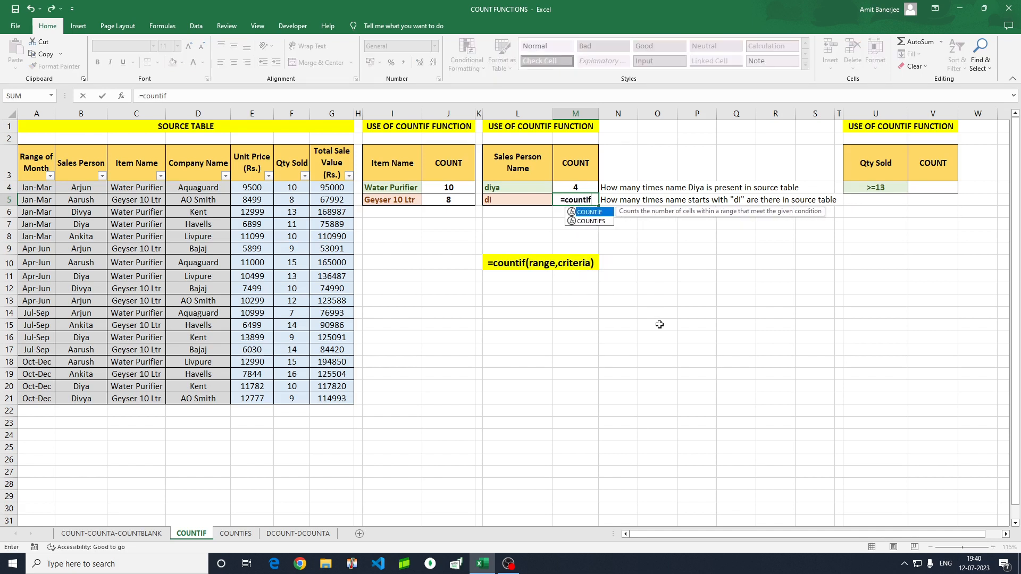
pyautogui.press('Tab')
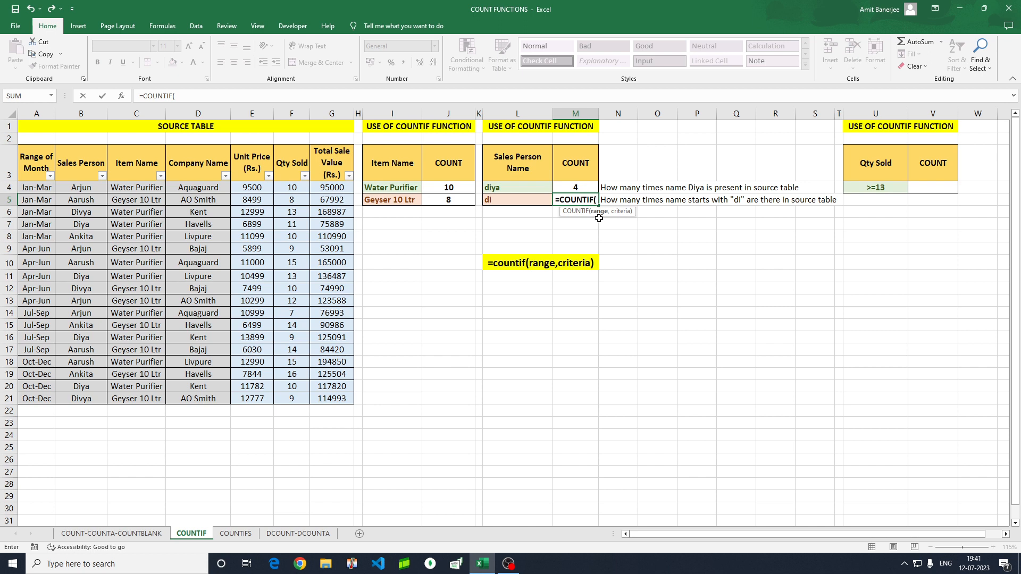
pyautogui.click(94, 186)
pyautogui.hotkey('ctrl', 'shift', 'Down')
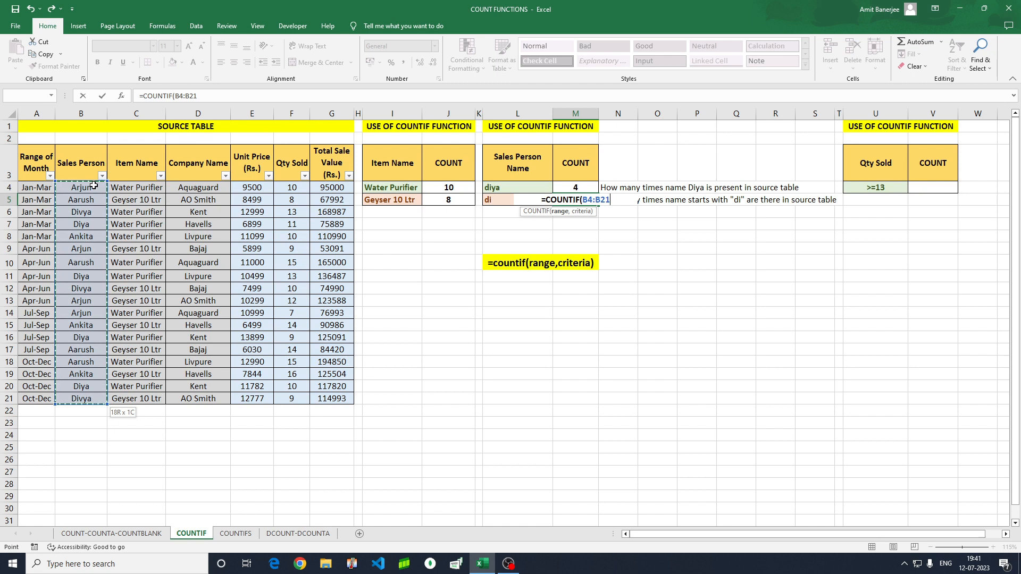
pyautogui.write(',')
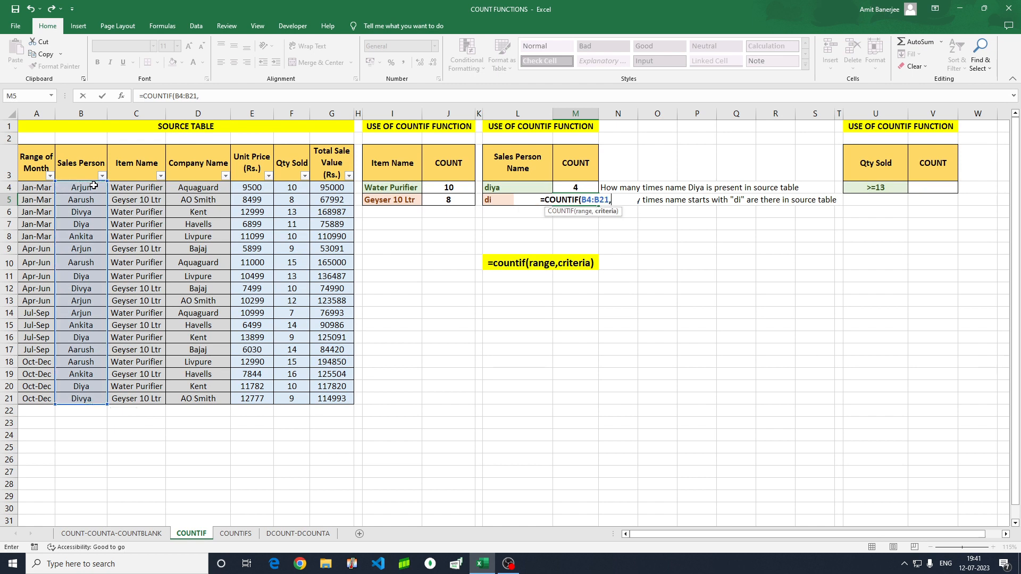
pyautogui.click(489, 200)
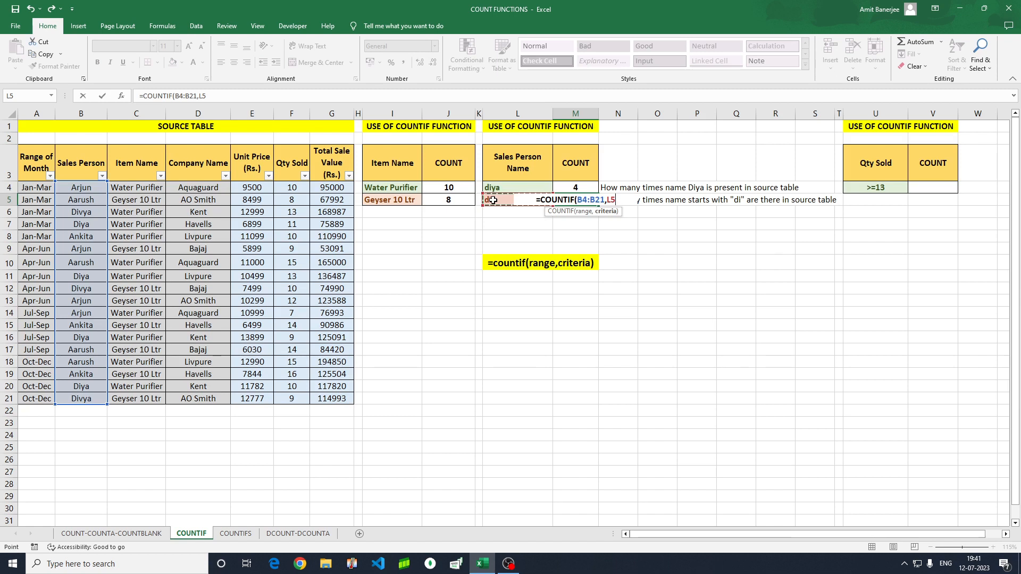
pyautogui.write('&')
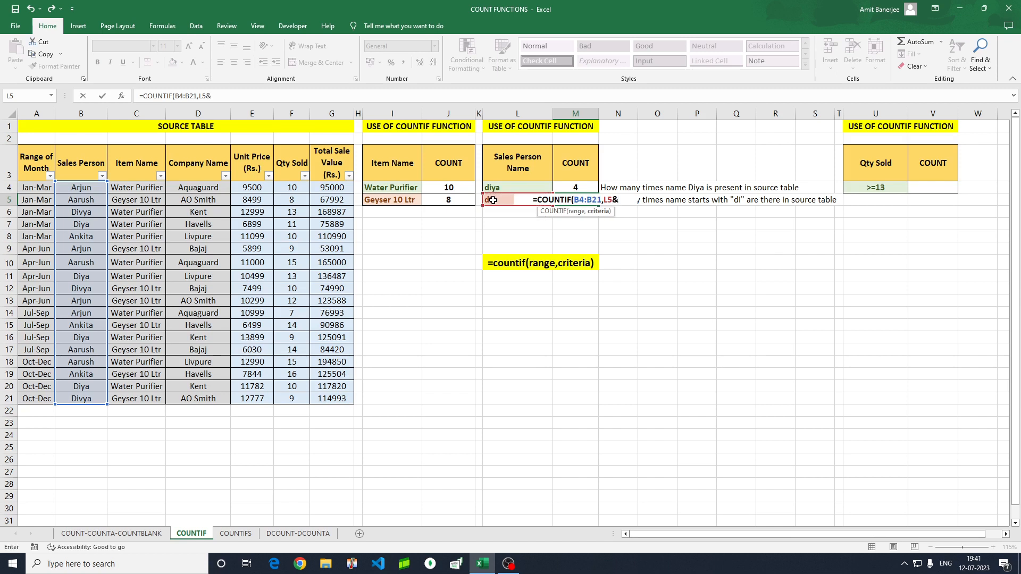
pyautogui.write('"*')
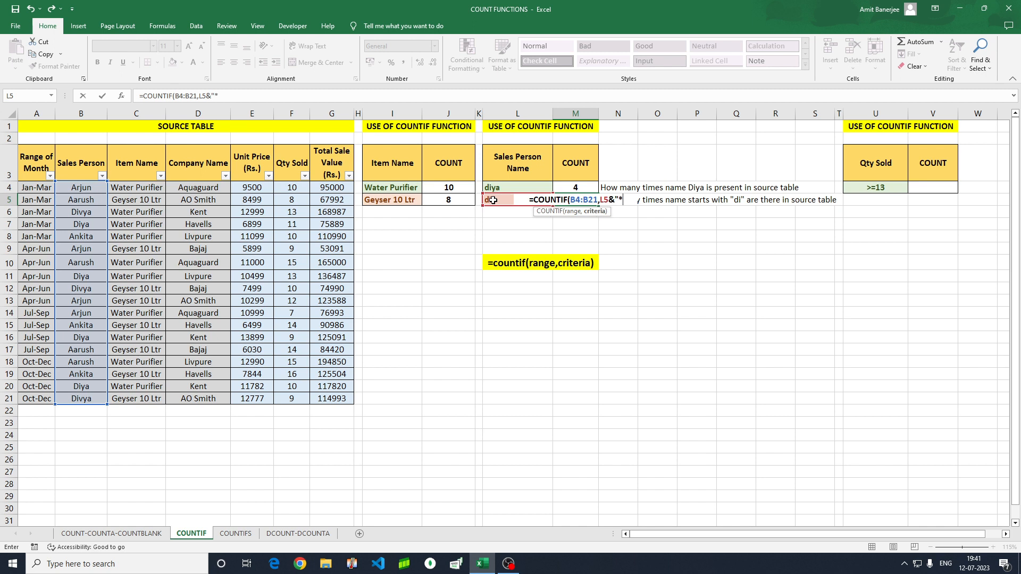
pyautogui.write('"')
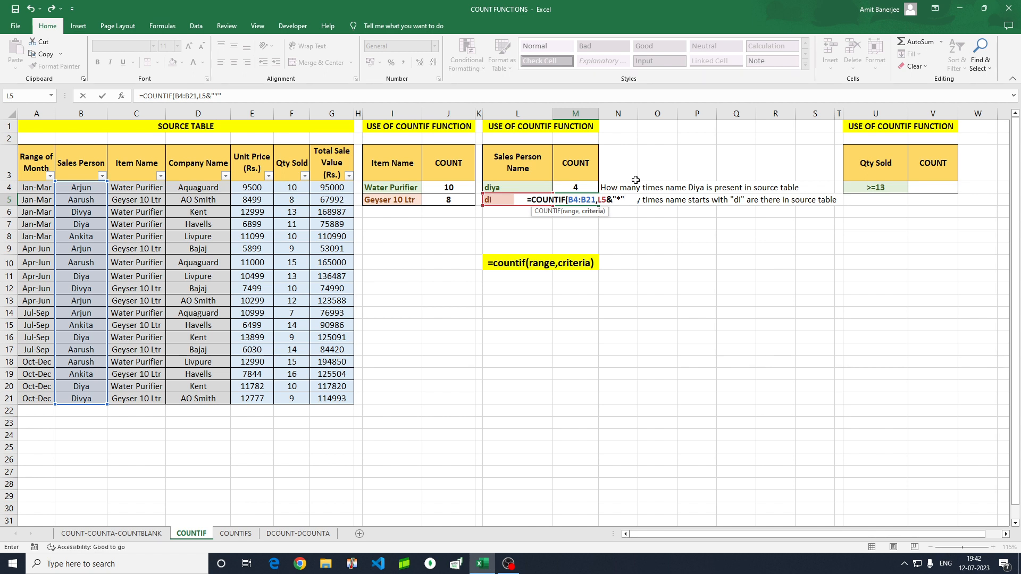
pyautogui.write(')')
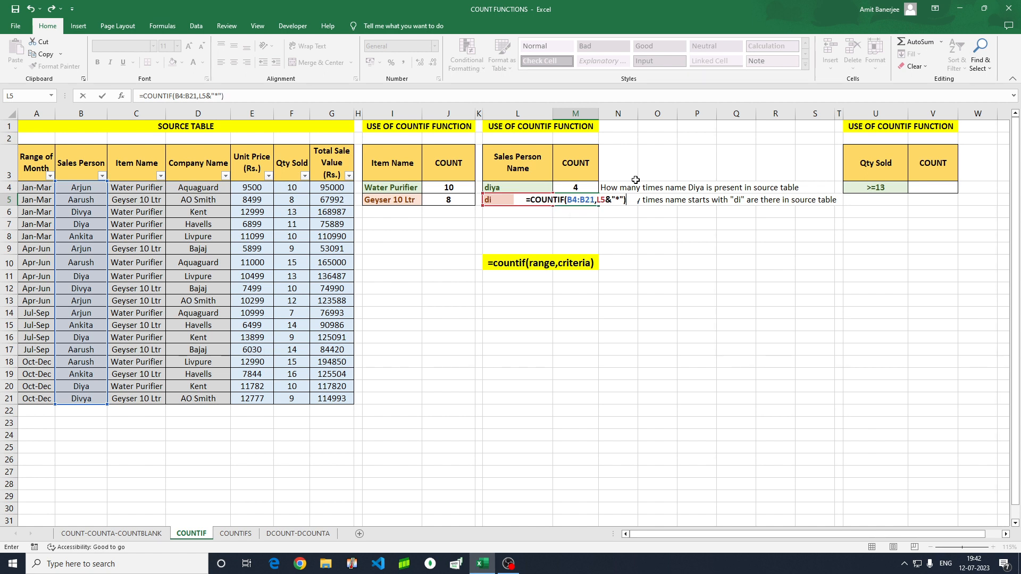
pyautogui.press('Return')
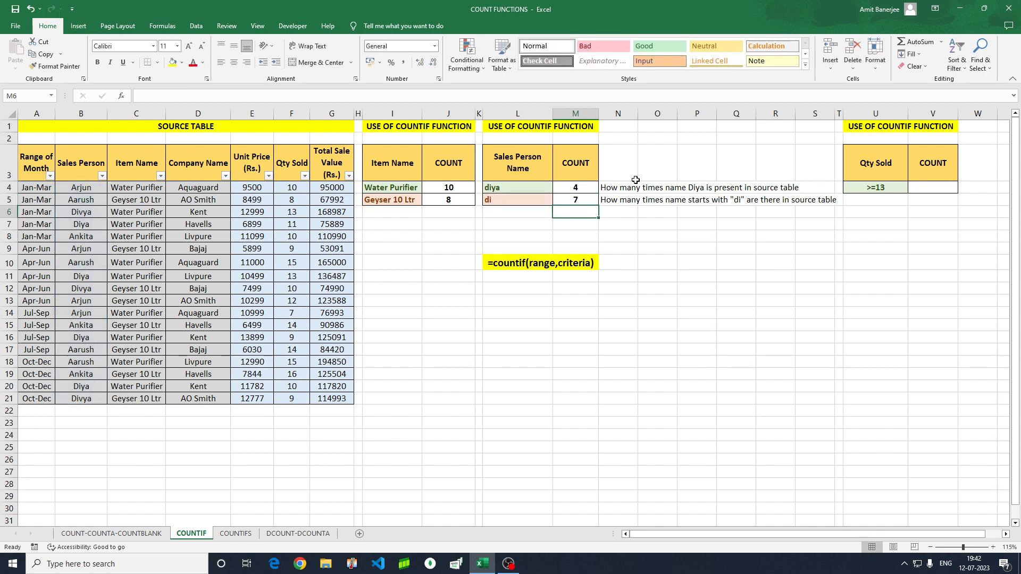
pyautogui.press('Up')
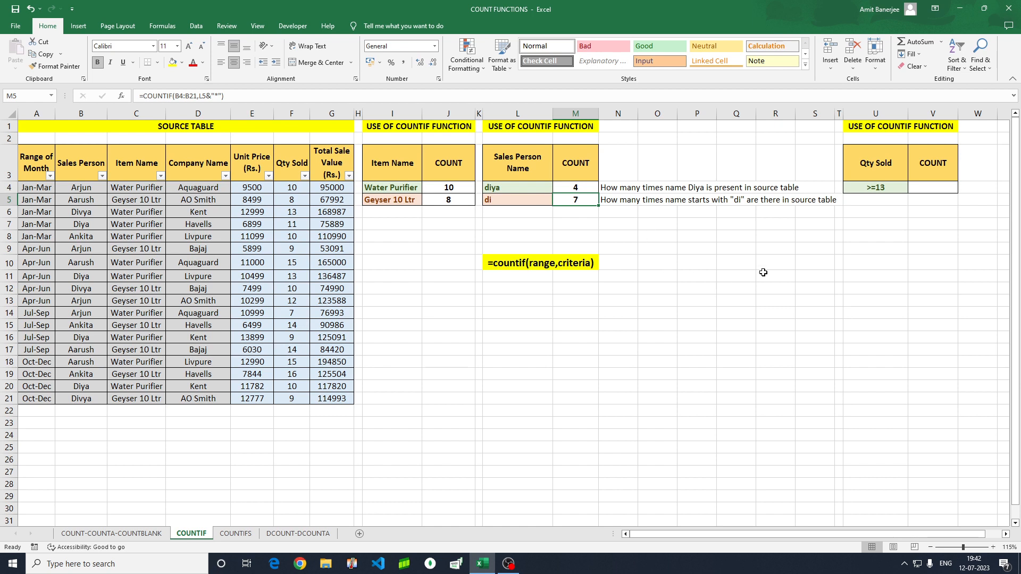
# Examine the Qty Sold range F4:F21 for quantities meeting the >=13 criterion in U4
pyautogui.click(924, 186)
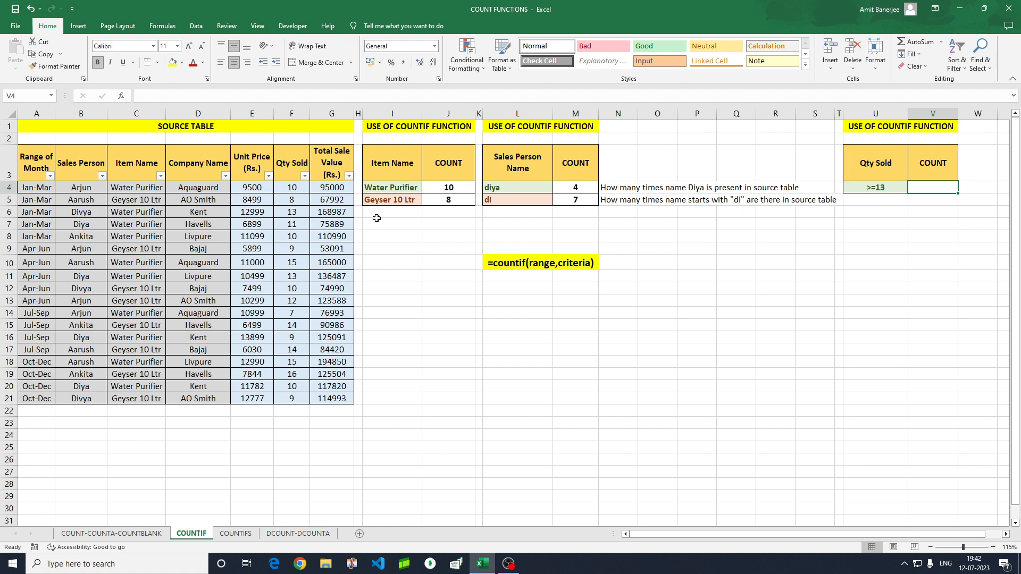
pyautogui.click(287, 184)
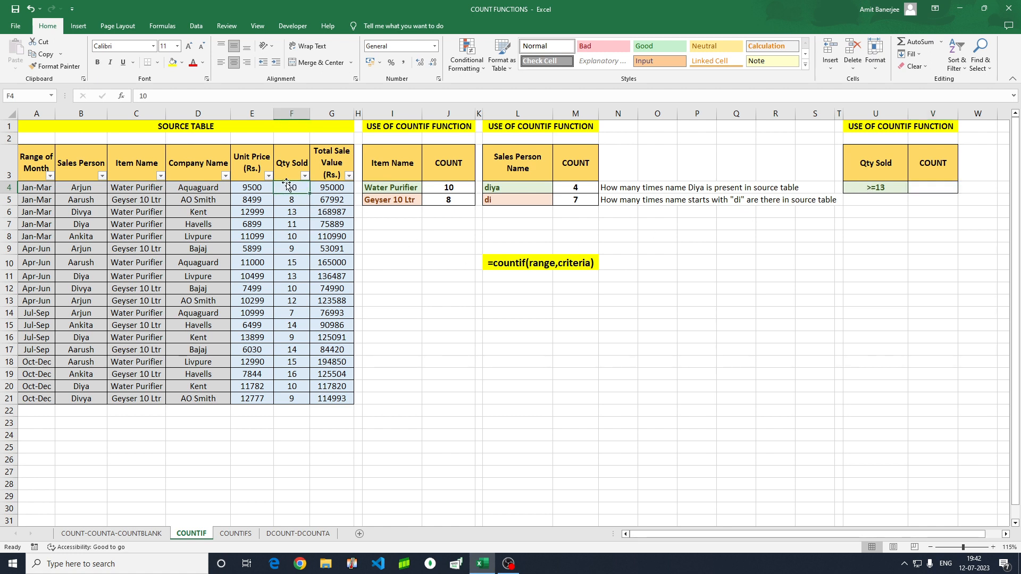
pyautogui.hotkey('ctrl', 'shift', 'Down')
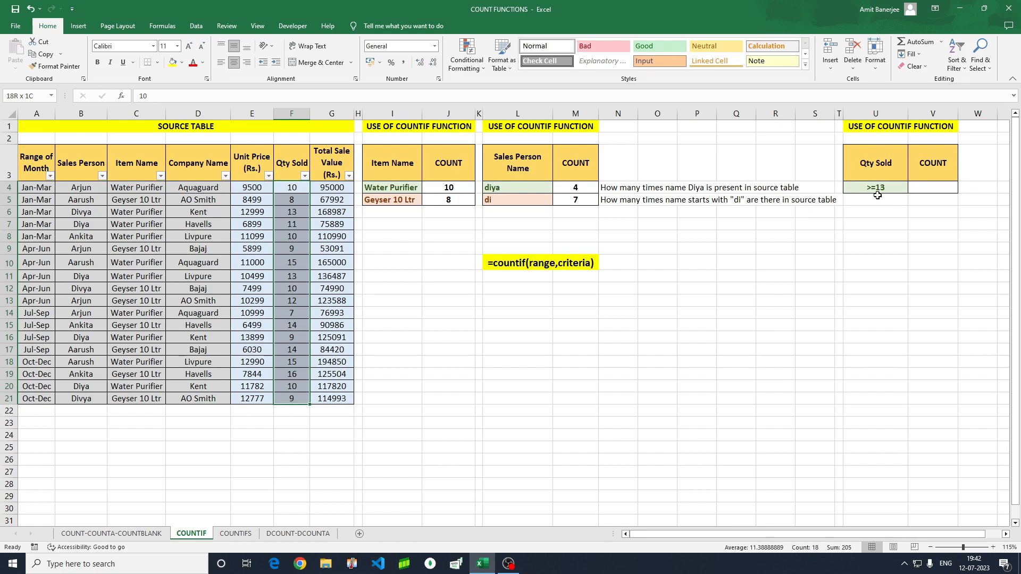
# Filter the Qty Sold column to 13, 14, 15 and 16 and select the visible quantity cells to check their count
pyautogui.click(290, 201)
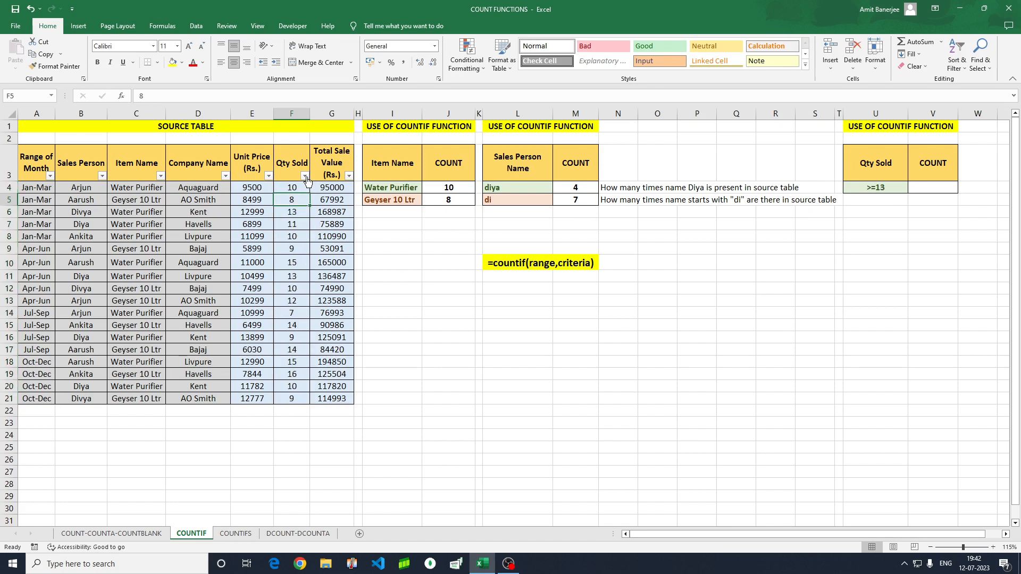
pyautogui.click(305, 176)
pyautogui.click(202, 297)
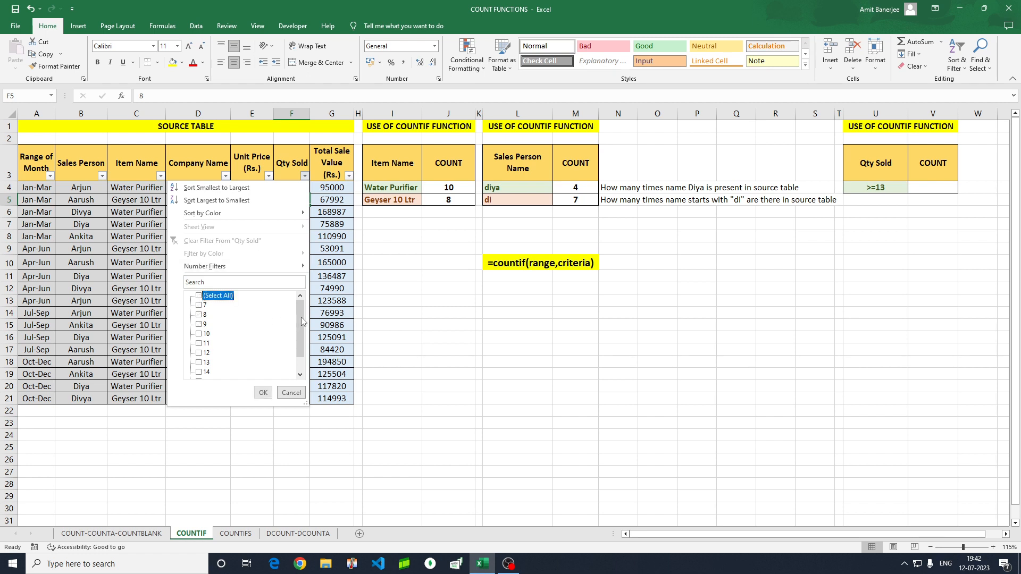
pyautogui.moveTo(301, 321); pyautogui.dragTo(302, 335)
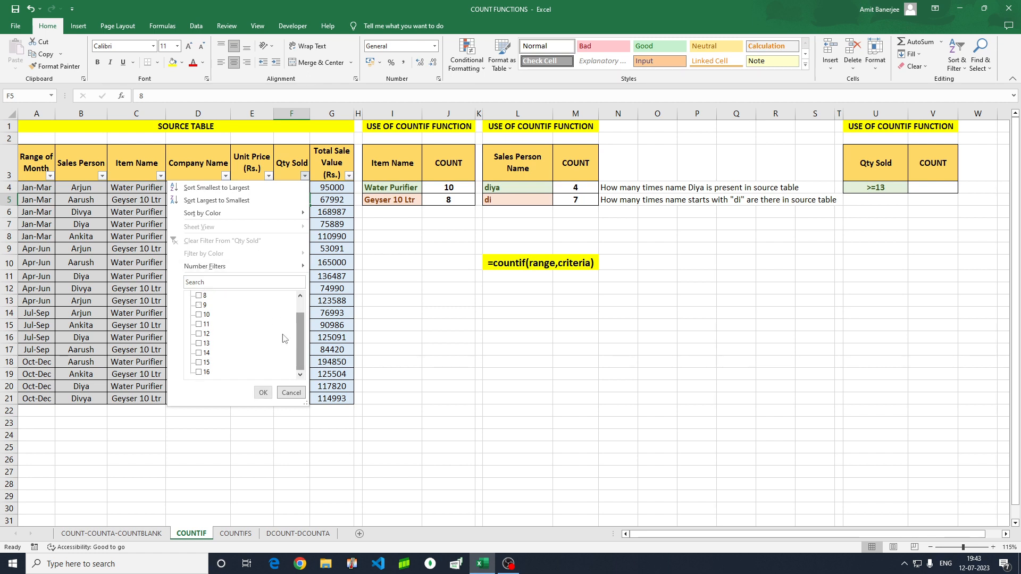
pyautogui.click(200, 345)
pyautogui.click(200, 353)
pyautogui.click(200, 362)
pyautogui.click(200, 373)
pyautogui.click(263, 393)
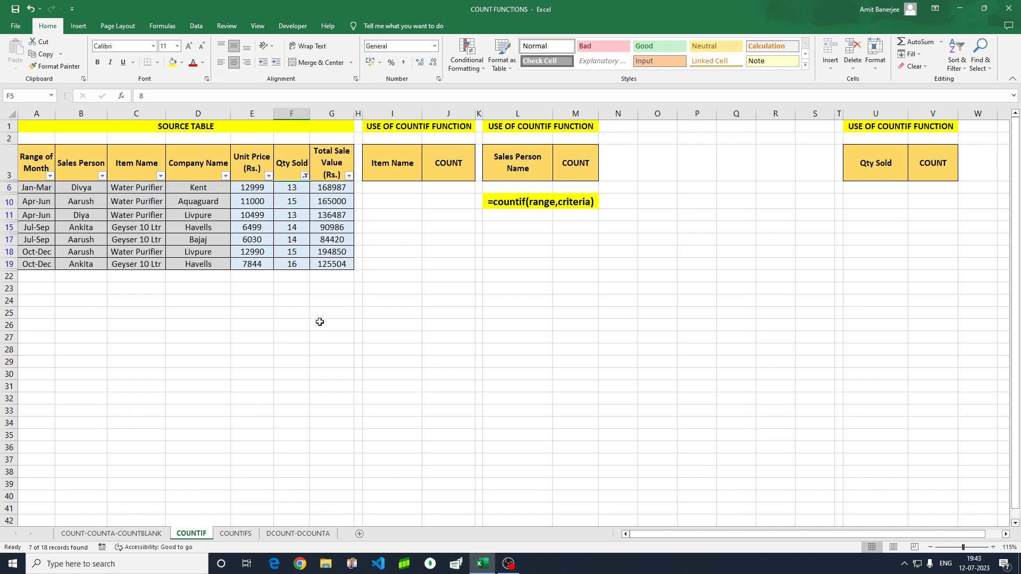
pyautogui.click(287, 172)
pyautogui.press('Down')
pyautogui.hotkey('ctrl', 'shift', 'Down')
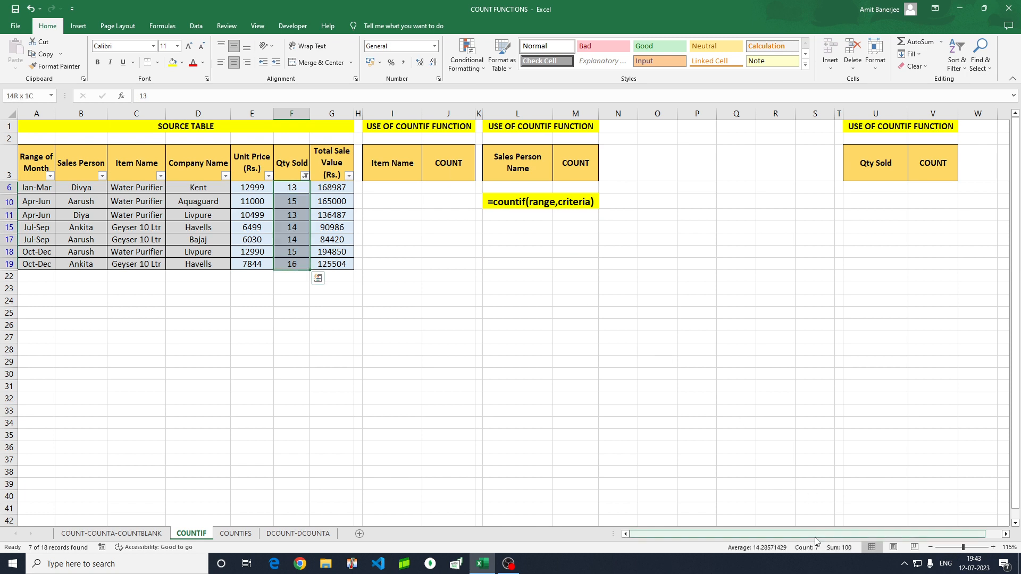
pyautogui.moveTo(824, 556)
pyautogui.mouseDown()
pyautogui.moveTo(800, 563)
pyautogui.moveTo(825, 550)
pyautogui.mouseUp()
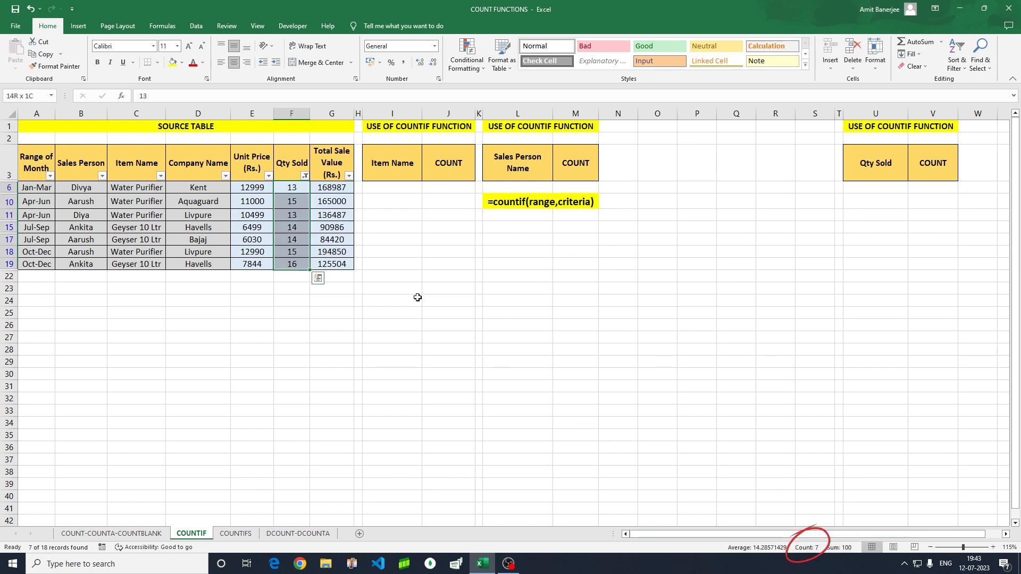
# Reset the Qty Sold filter to include all quantities
pyautogui.click(305, 176)
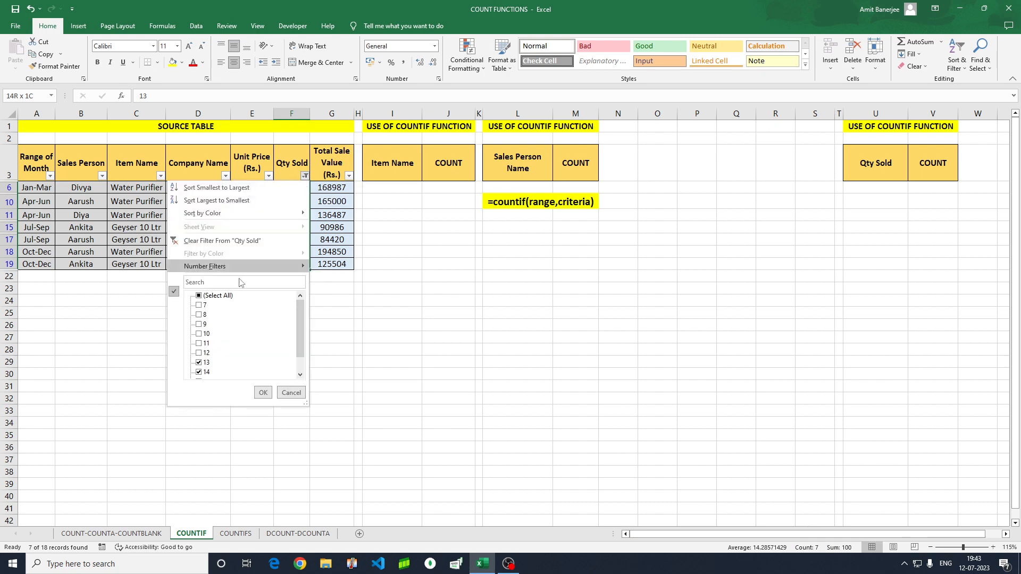
pyautogui.click(262, 392)
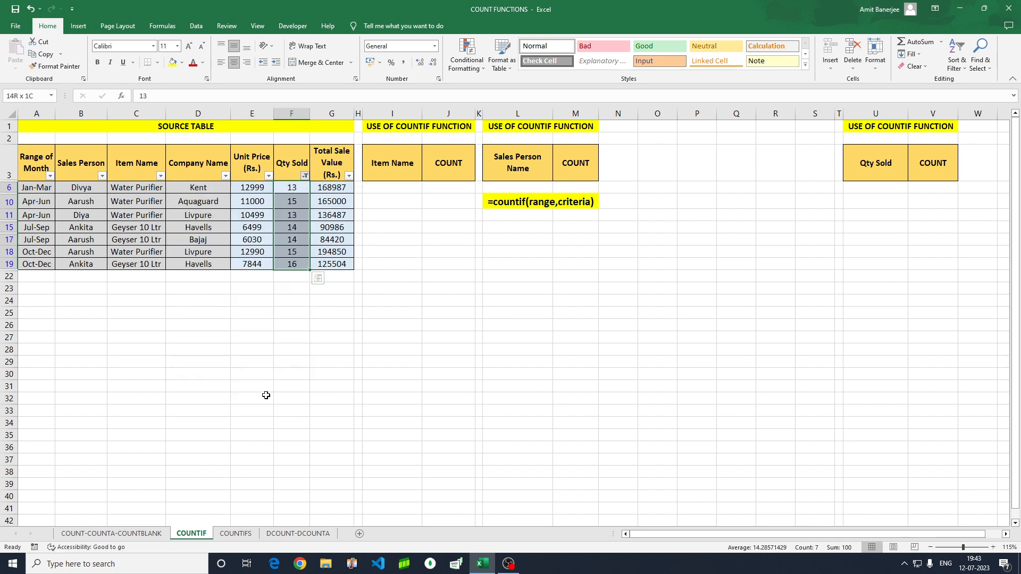
# Enter =COUNTIF(F4:F21,U4) in cell V4 to count the Qty Sold values meeting the criterion in U4
pyautogui.click(926, 187)
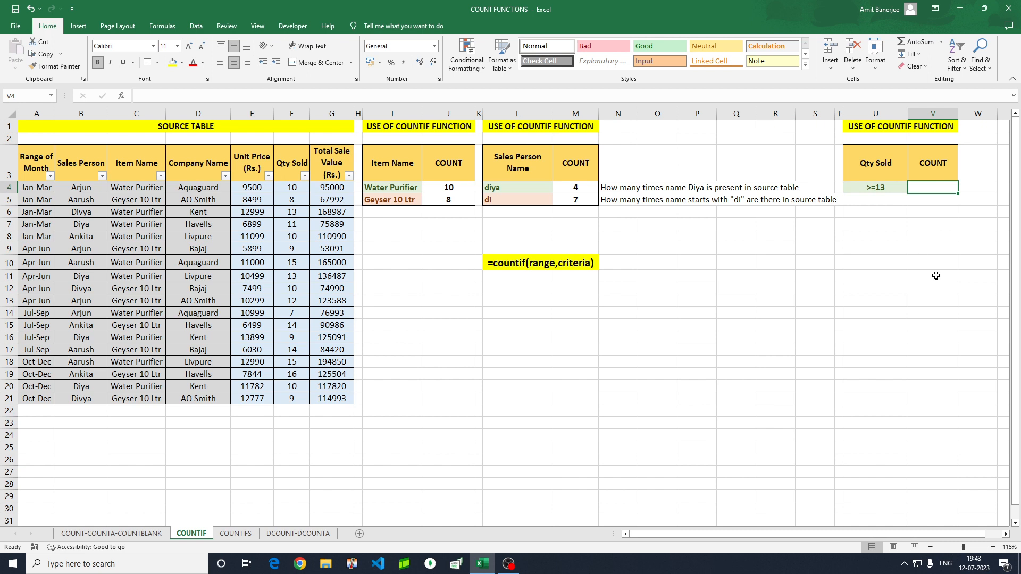
pyautogui.write('=')
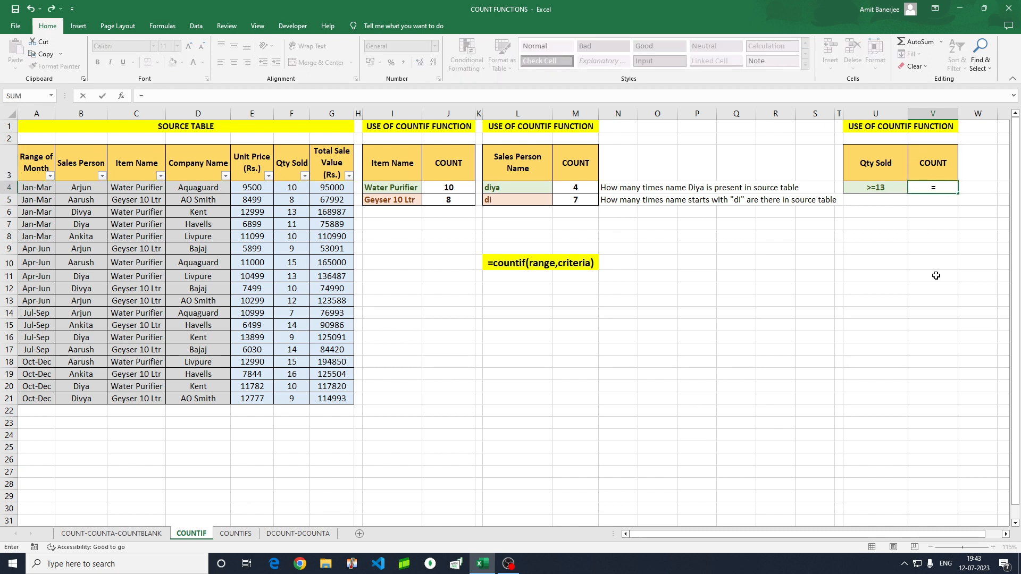
pyautogui.write('countif')
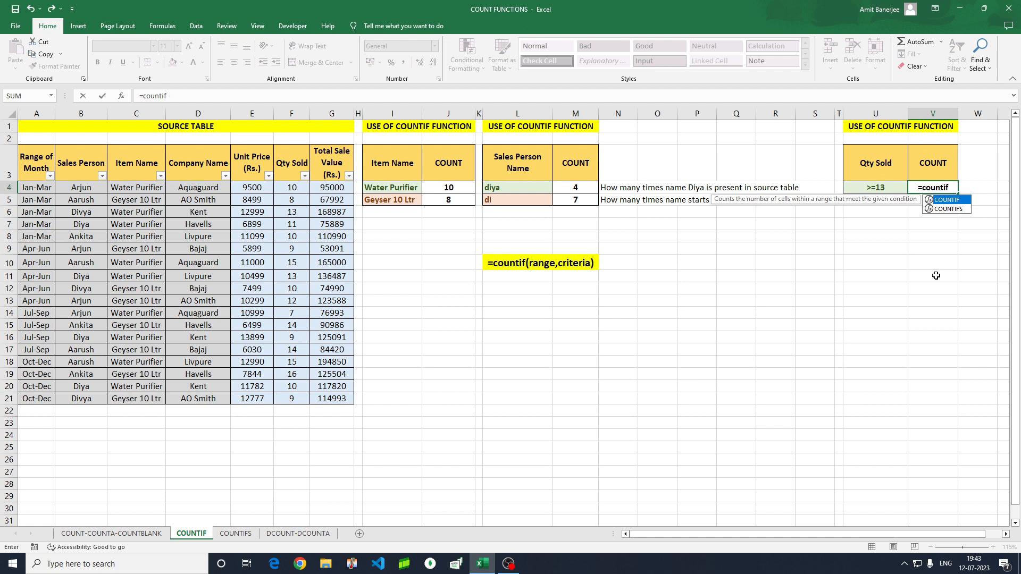
pyautogui.press('Tab')
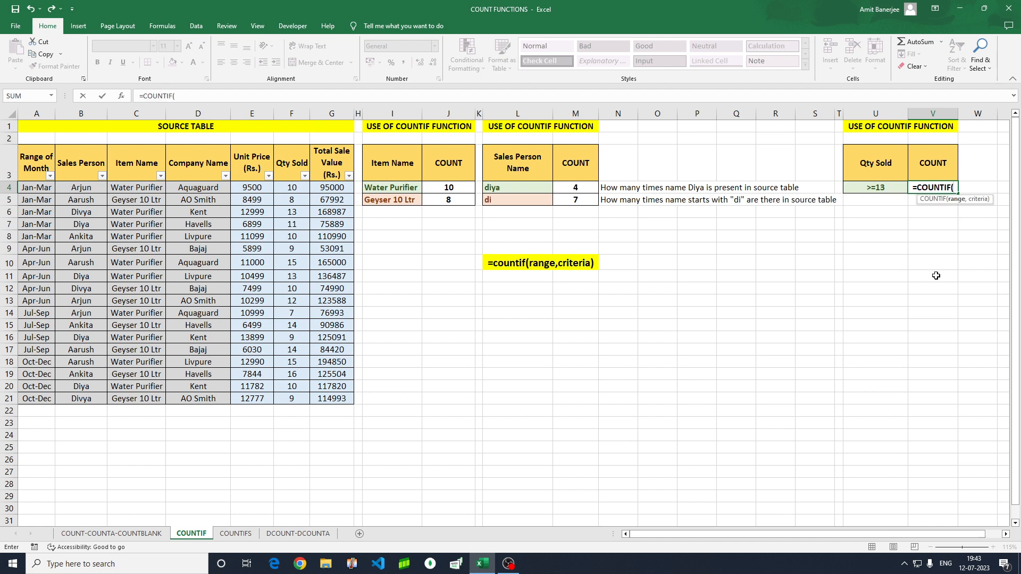
pyautogui.click(291, 188)
pyautogui.hotkey('ctrl', 'shift', 'Down')
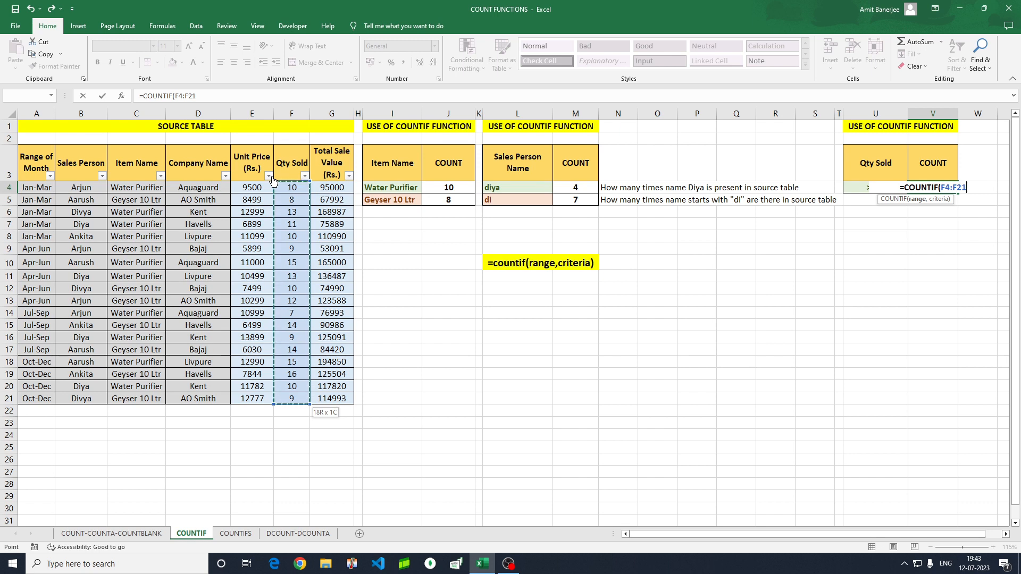
pyautogui.write(',')
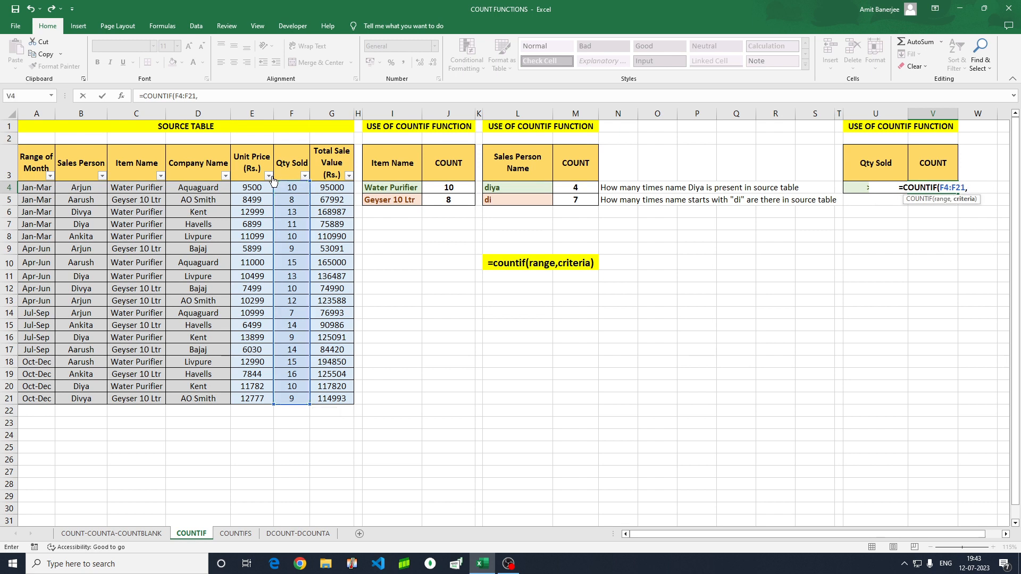
pyautogui.click(846, 186)
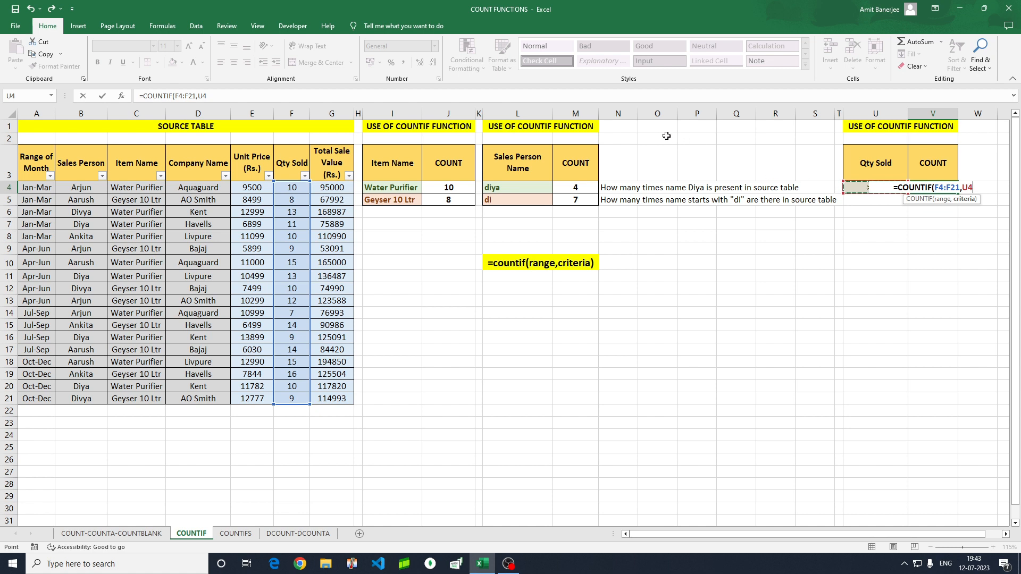
pyautogui.write(')')
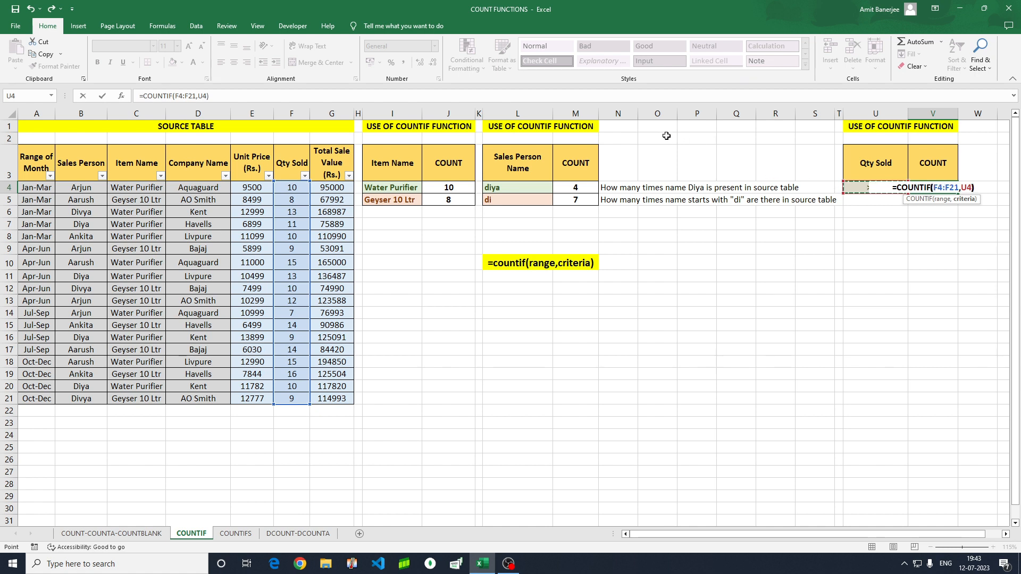
pyautogui.press('Return')
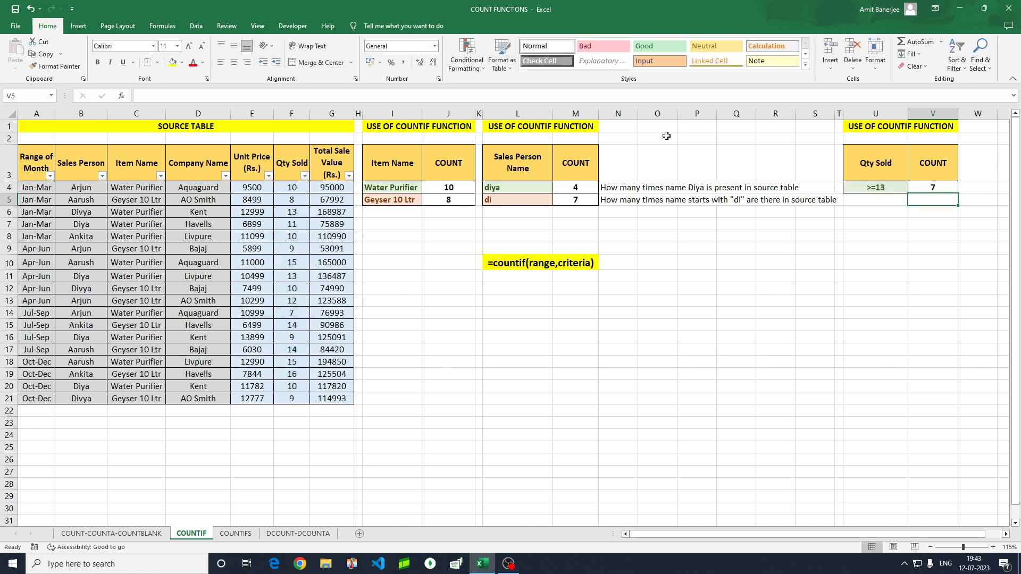
pyautogui.press('Up')
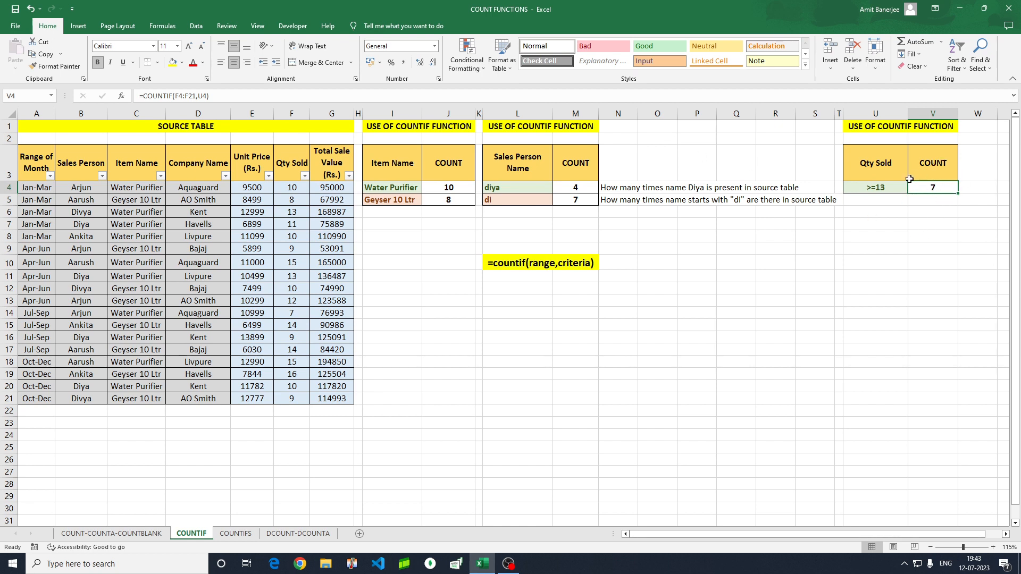
pyautogui.click(515, 370)
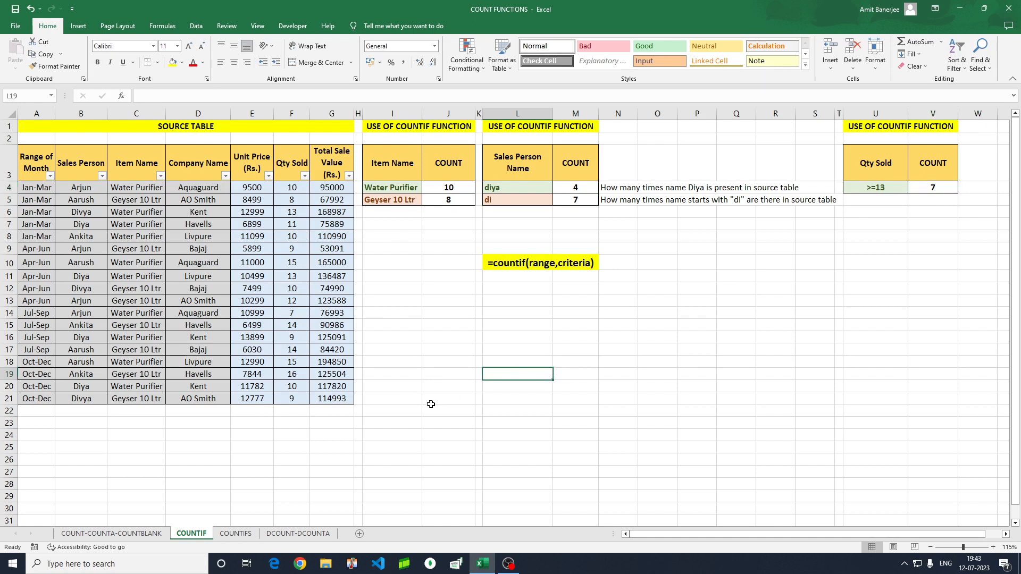
# Switch to the COUNTIFS sheet and examine the source table's column headers from Month Session to Price in INR (Lakh)
pyautogui.click(237, 534)
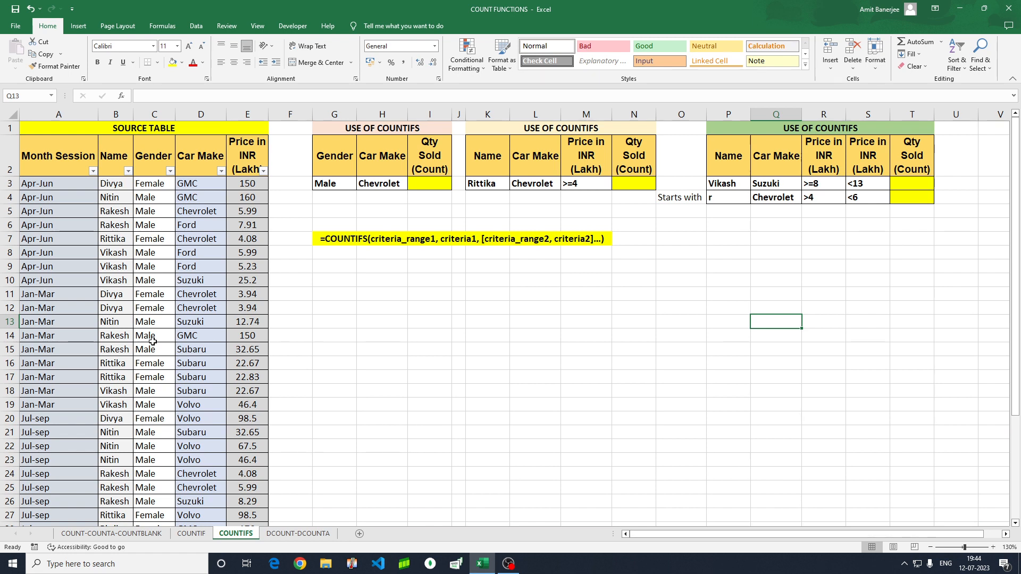
pyautogui.click(51, 145)
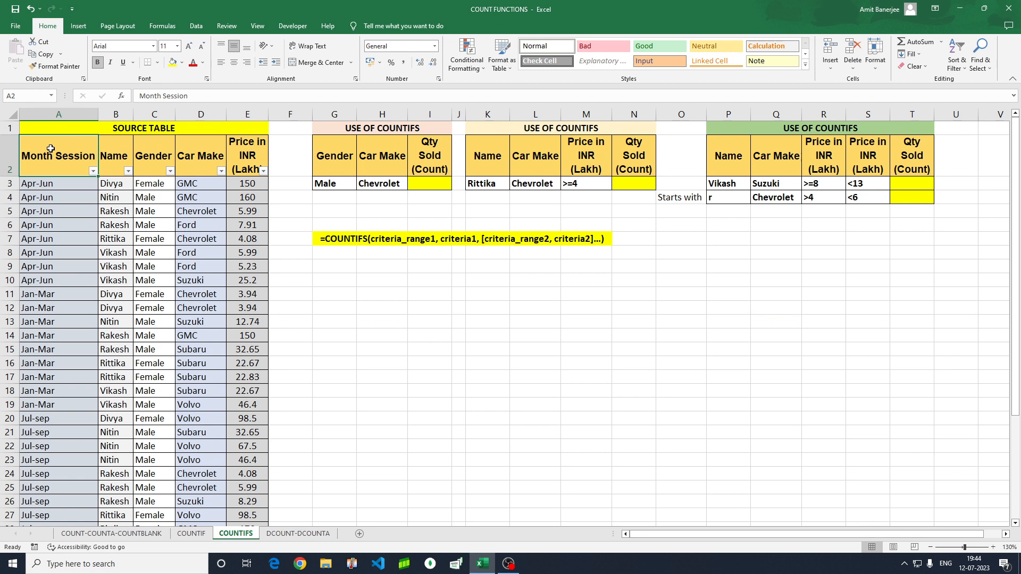
pyautogui.press('Right')
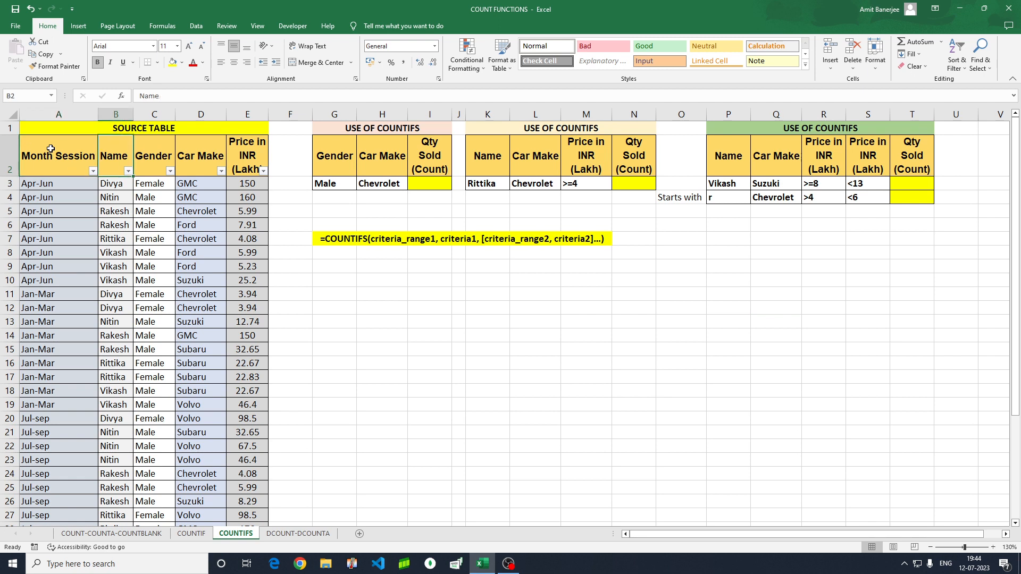
pyautogui.press('Right')
pyautogui.press('Right')
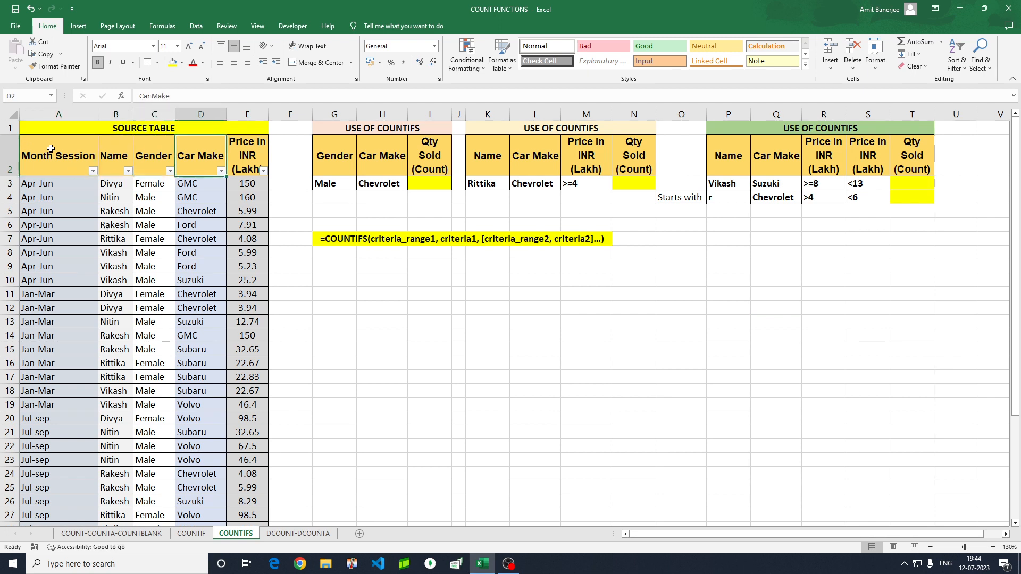
pyautogui.press('Right')
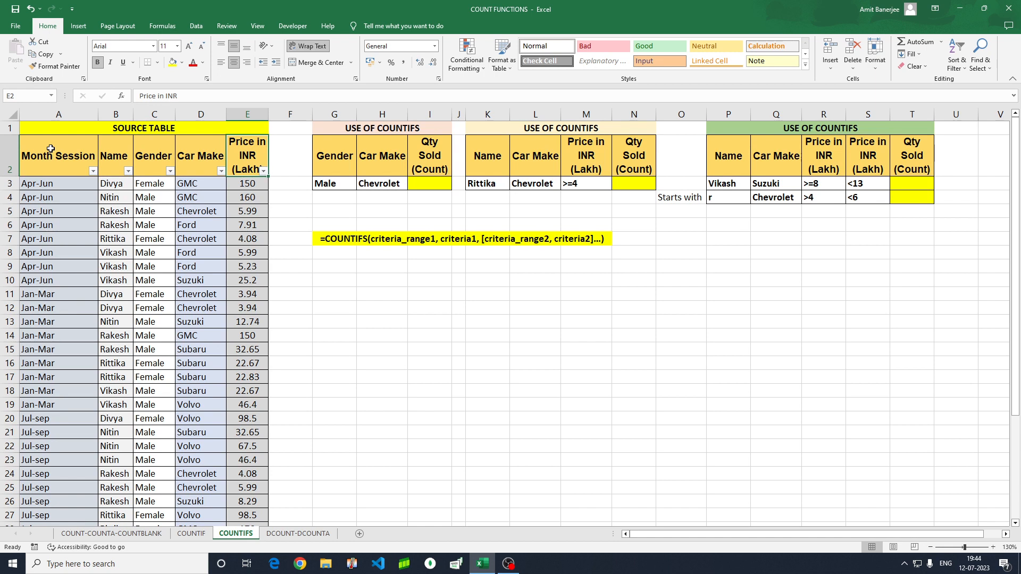
pyautogui.press('Left')
pyautogui.press('Left')
pyautogui.press('Left')
pyautogui.press('Left')
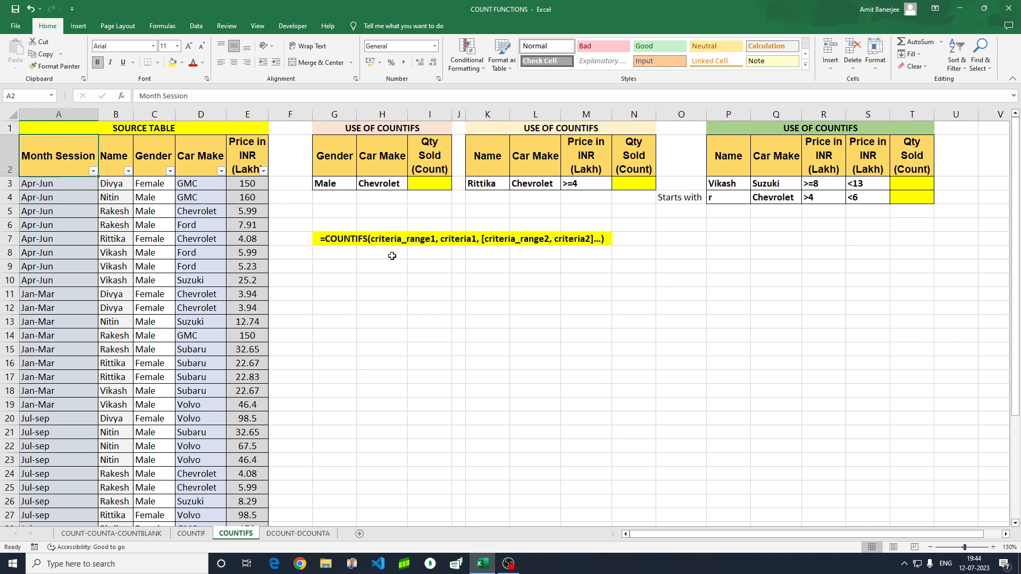
# Start a COUNTIFS formula in cell I3 with the Gender range C3:C39 and its criterion in G3
pyautogui.click(431, 184)
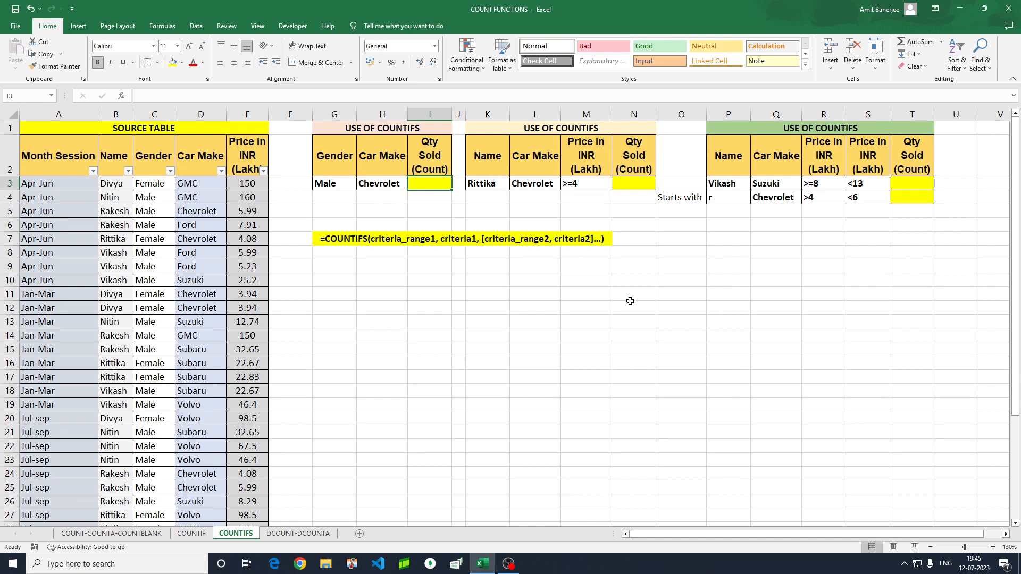
pyautogui.write('=')
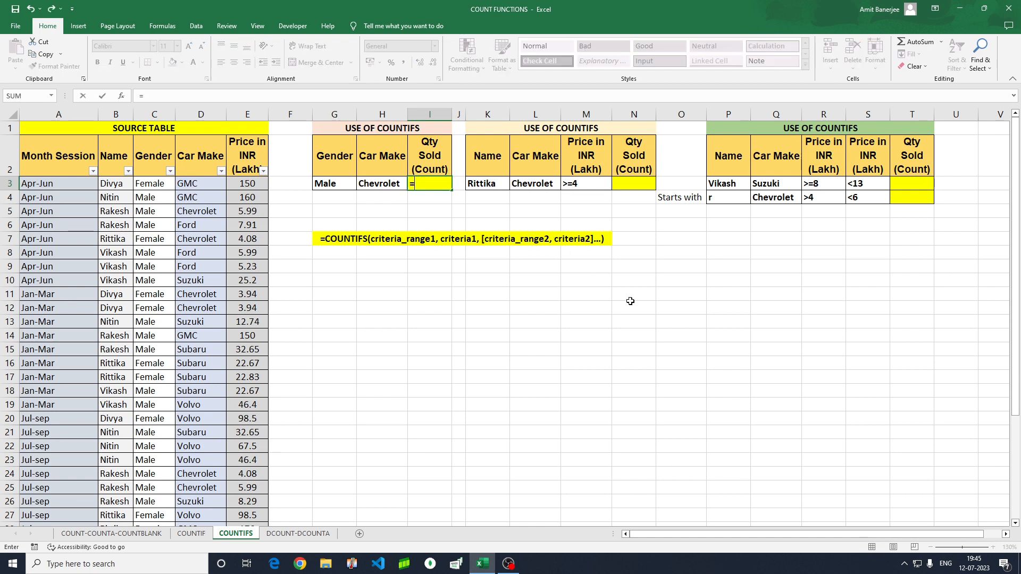
pyautogui.write('countifs')
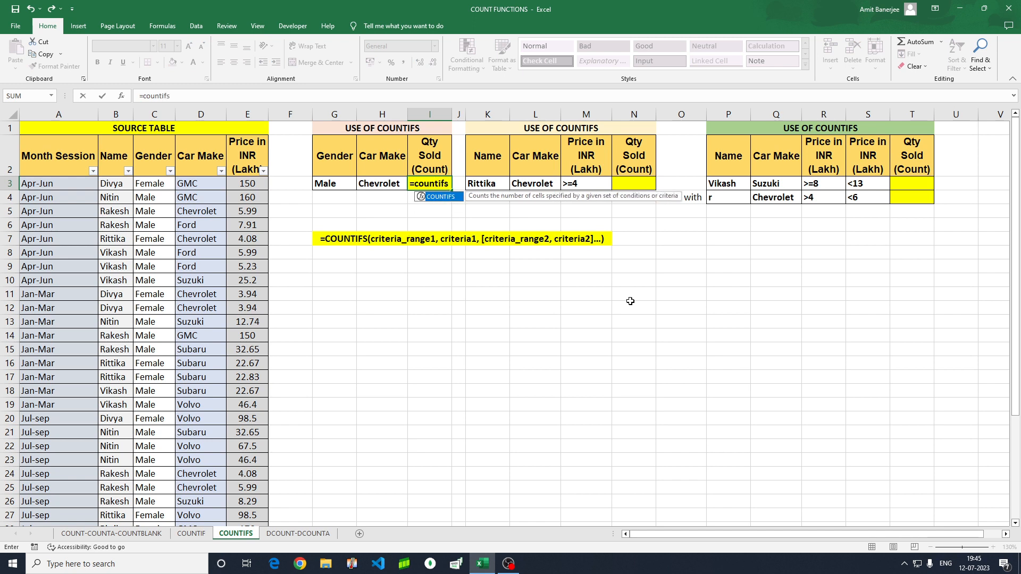
pyautogui.press('Tab')
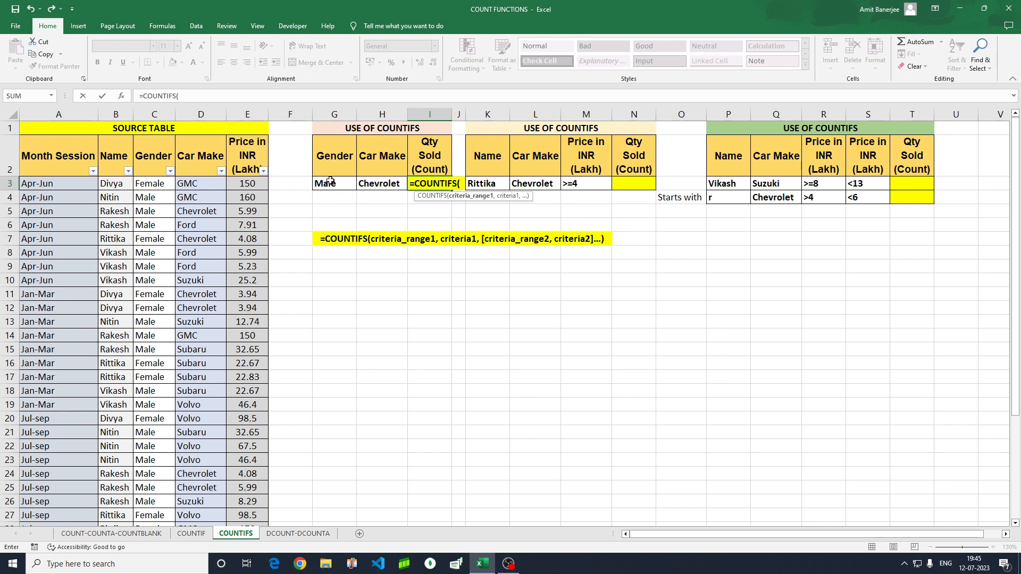
pyautogui.click(147, 183)
pyautogui.hotkey('ctrl', 'shift', 'Down')
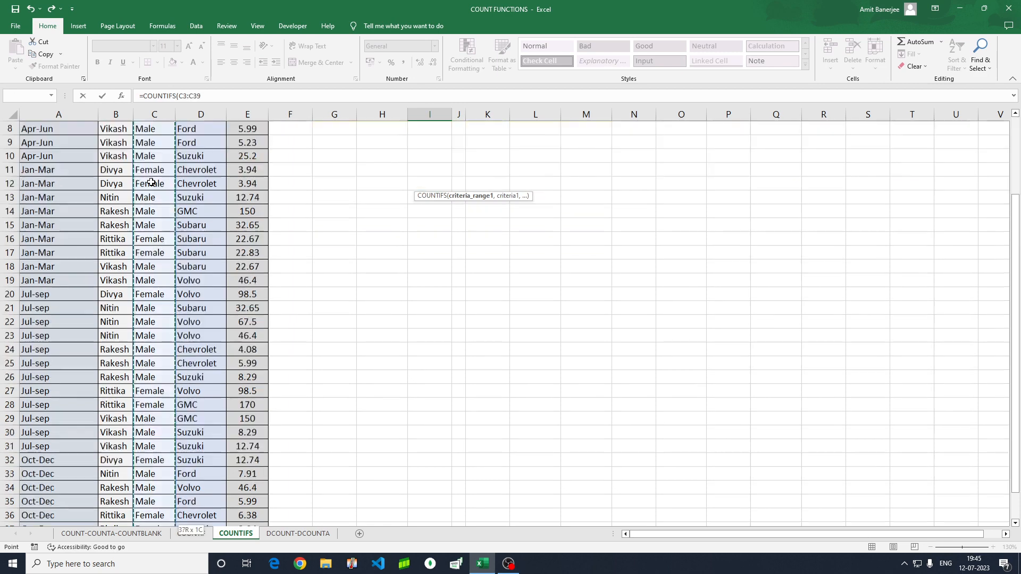
pyautogui.scroll(4, 351, 308)
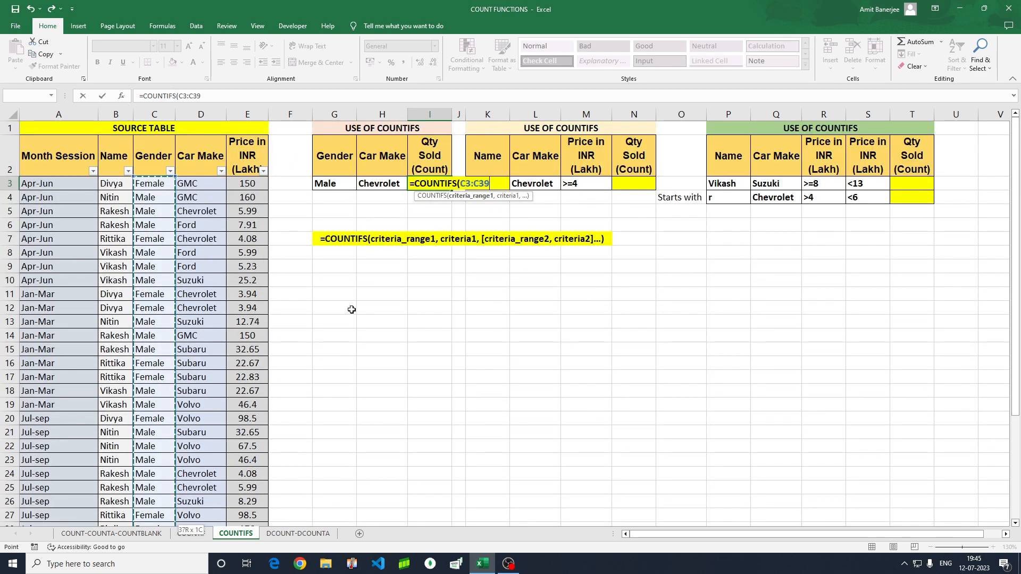
pyautogui.write(',')
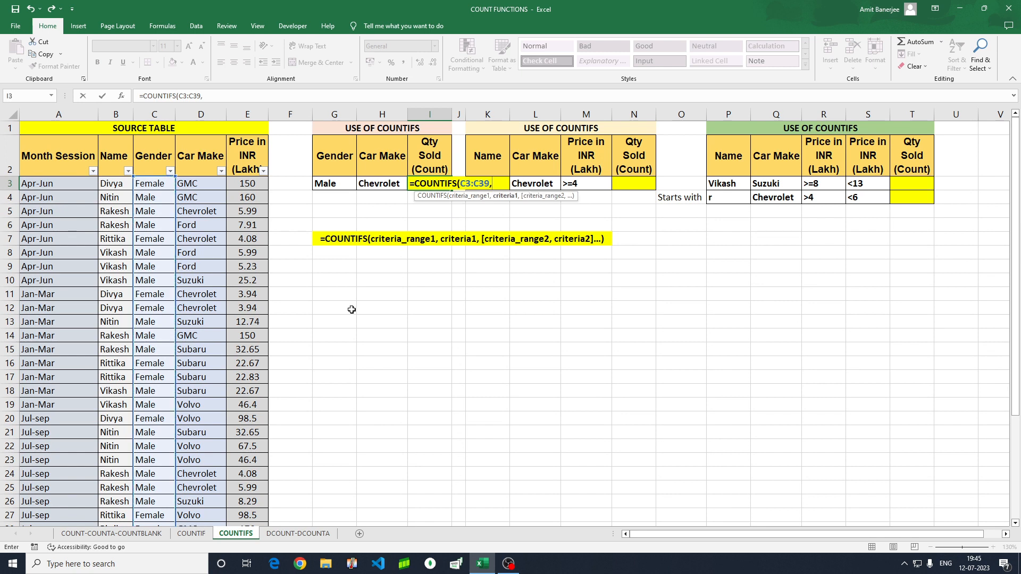
pyautogui.click(326, 183)
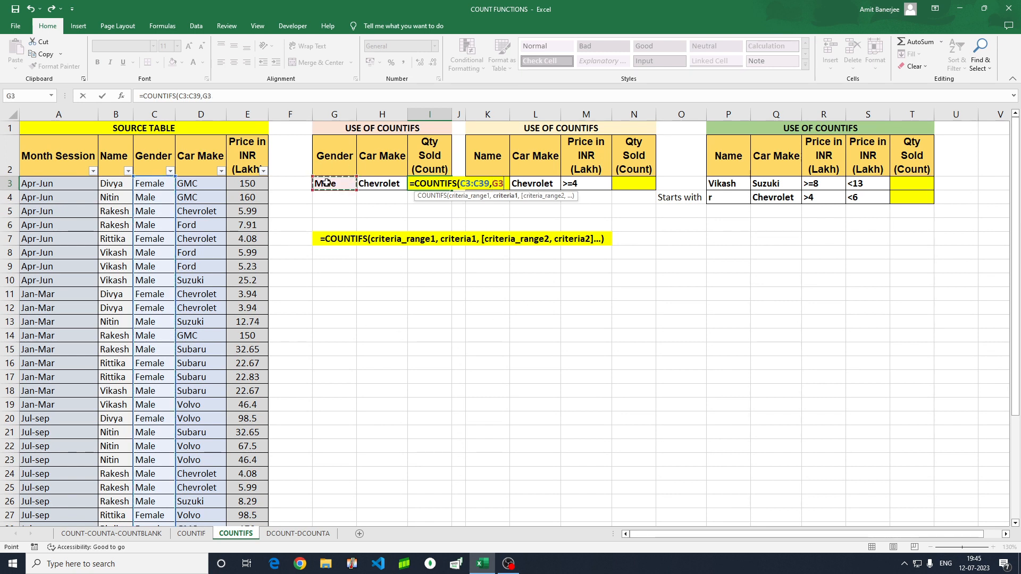
# Complete the I3 formula with the Car Make range D3:D39 and criterion H3, giving =COUNTIFS(C3:C39,G3,D3:D39,H3)
pyautogui.write(',')
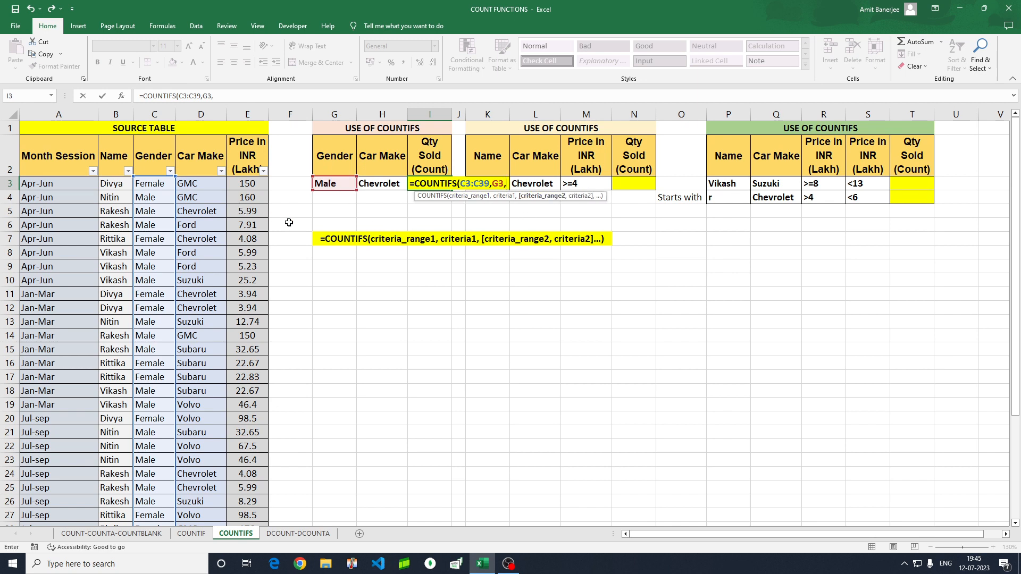
pyautogui.click(194, 184)
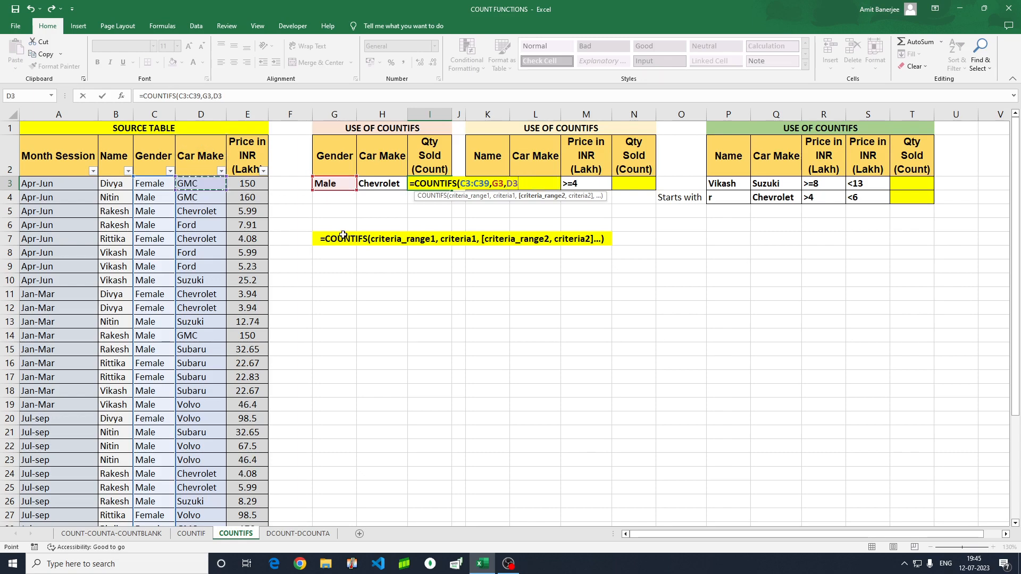
pyautogui.hotkey('ctrl', 'shift', 'Down')
pyautogui.scroll(4, 297, 325)
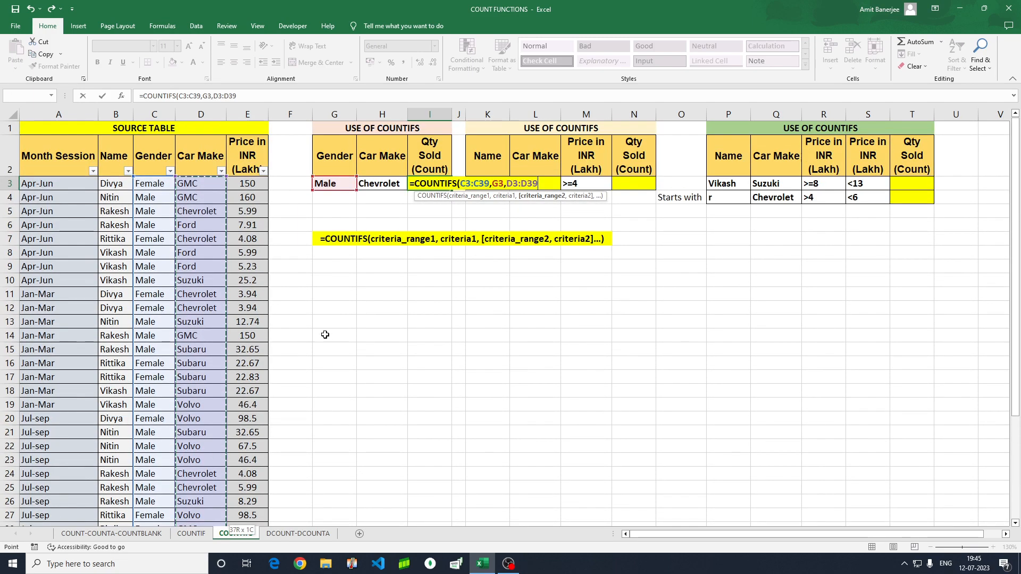
pyautogui.write(',')
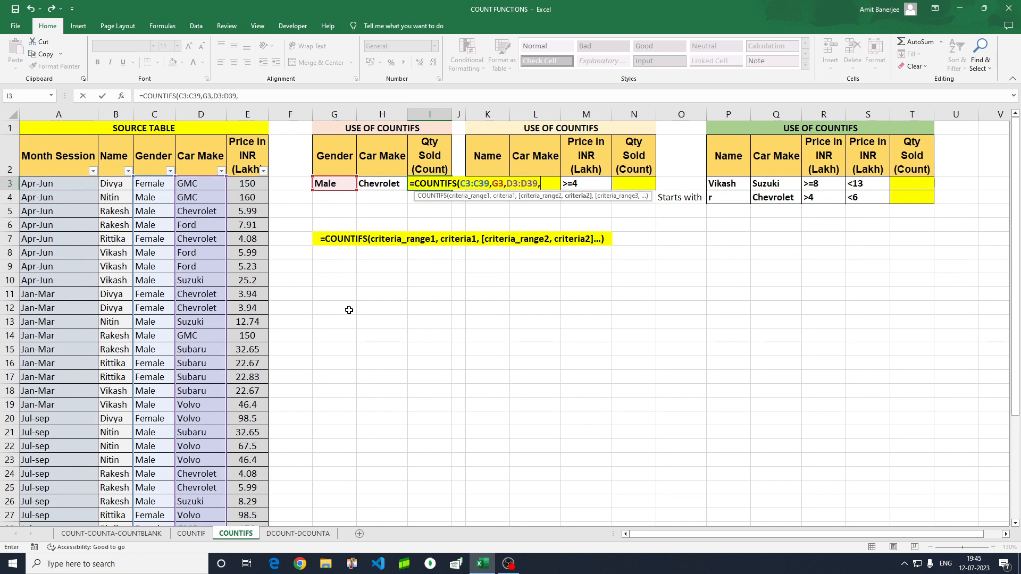
pyautogui.click(382, 183)
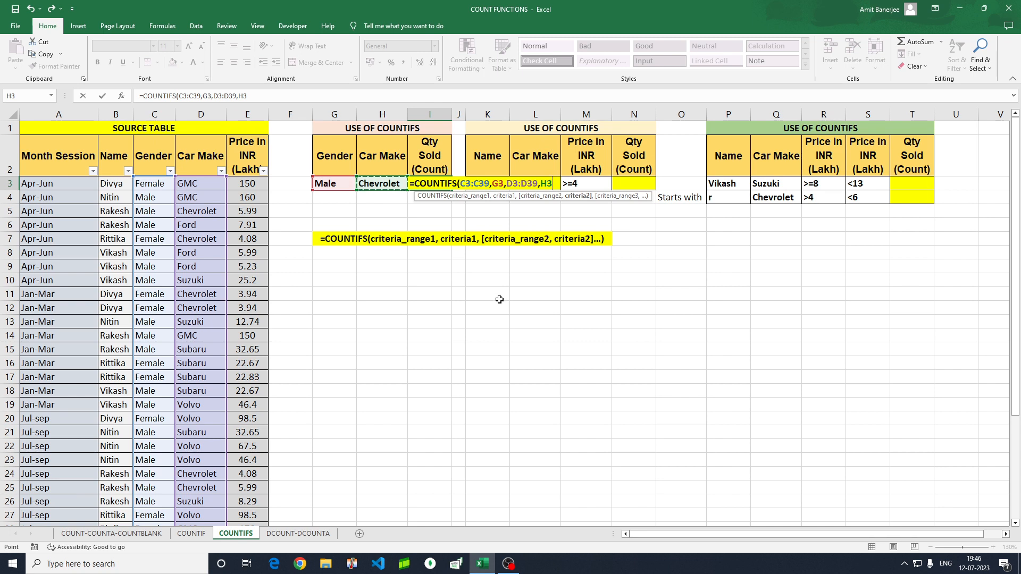
pyautogui.write(')')
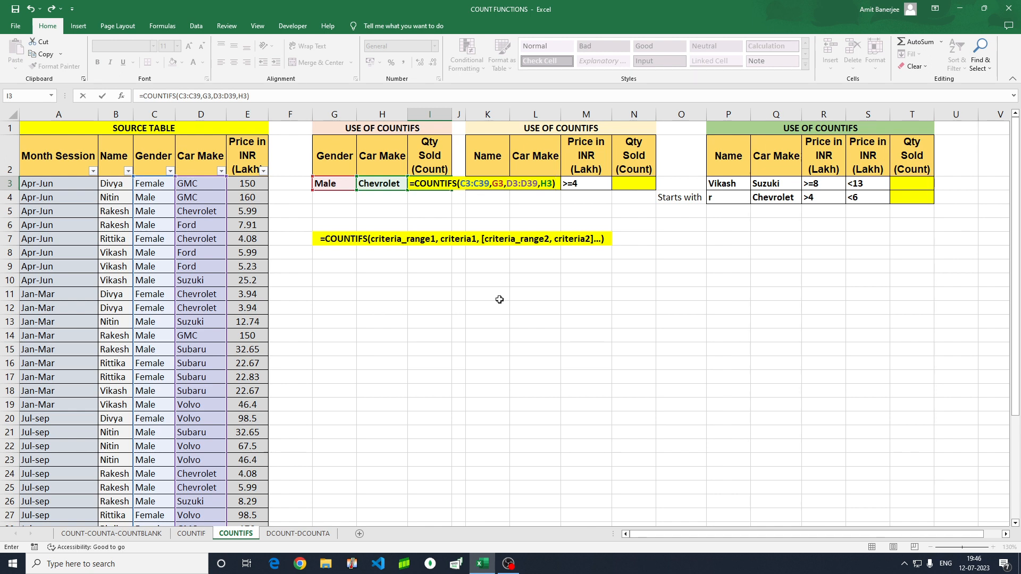
pyautogui.press('Return')
pyautogui.press('Up')
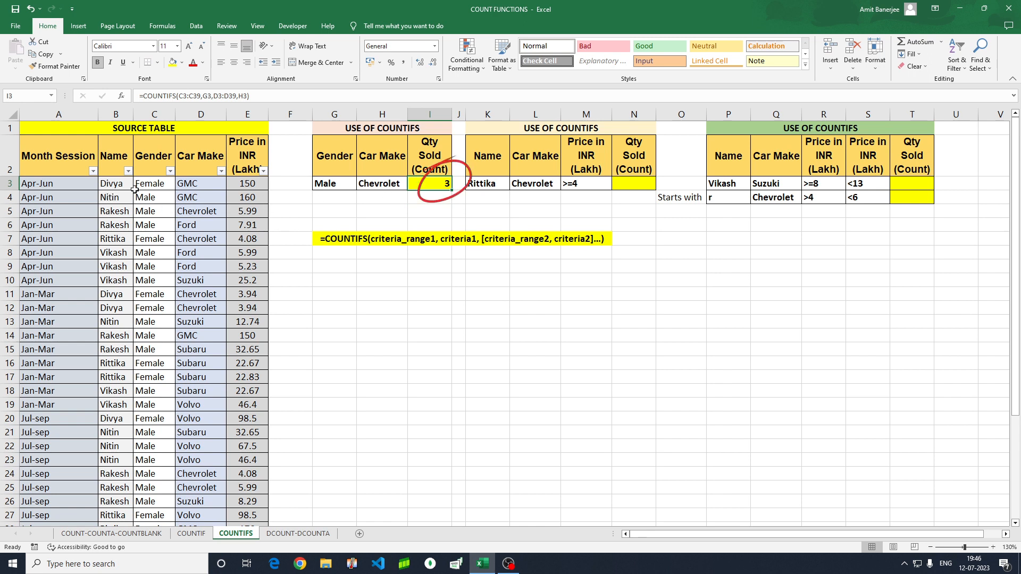
# Filter the source table to Gender Male and Car Make Chevrolet, and select the remaining Car Make cells to check their count
pyautogui.click(170, 170)
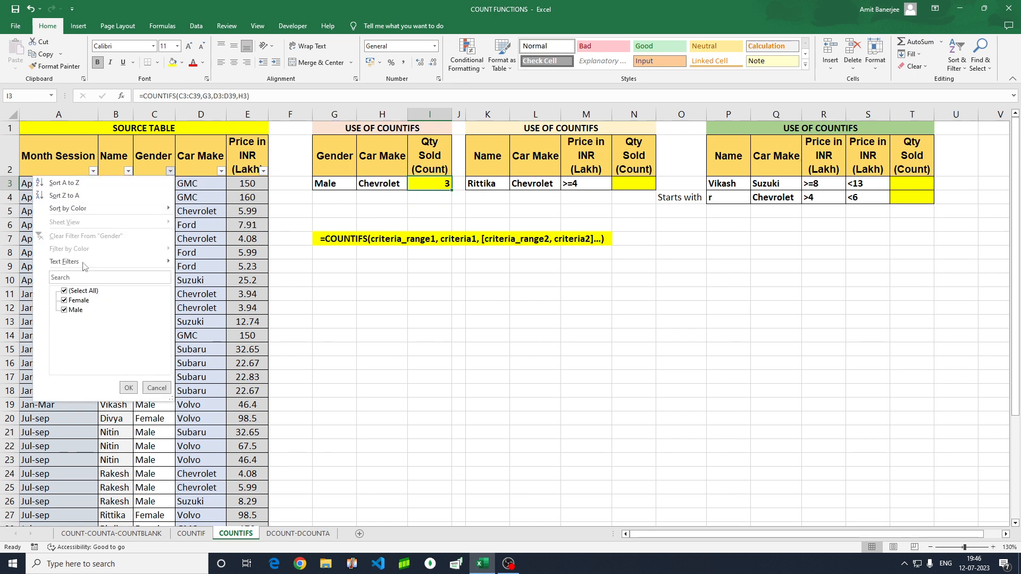
pyautogui.click(64, 291)
pyautogui.click(64, 309)
pyautogui.click(129, 387)
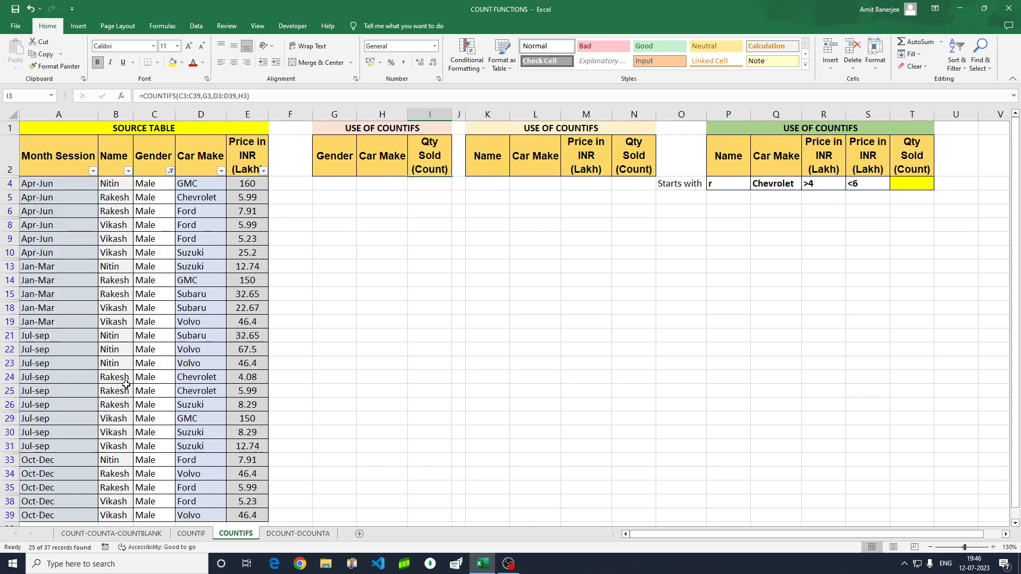
pyautogui.click(221, 171)
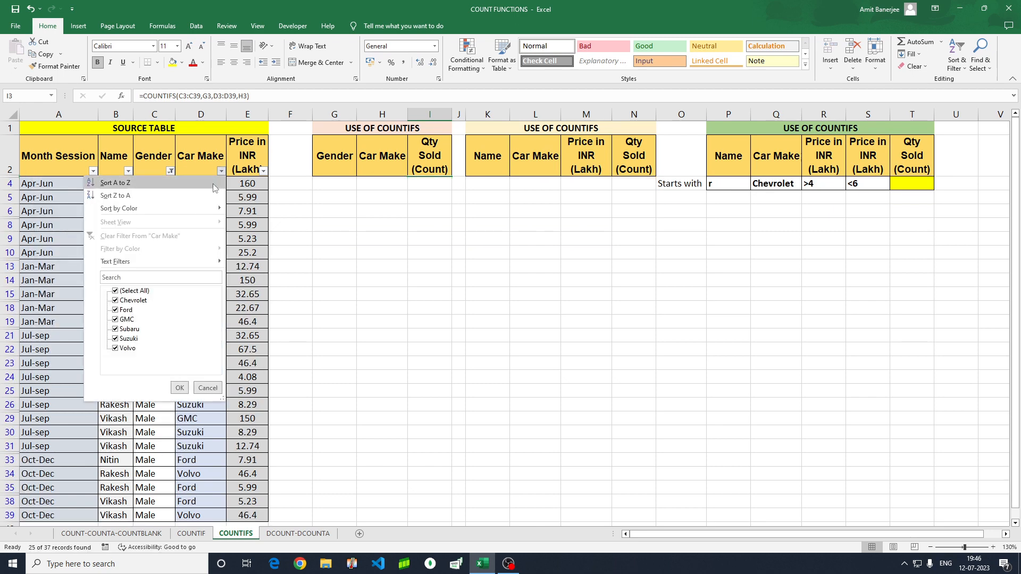
pyautogui.click(119, 291)
pyautogui.click(116, 301)
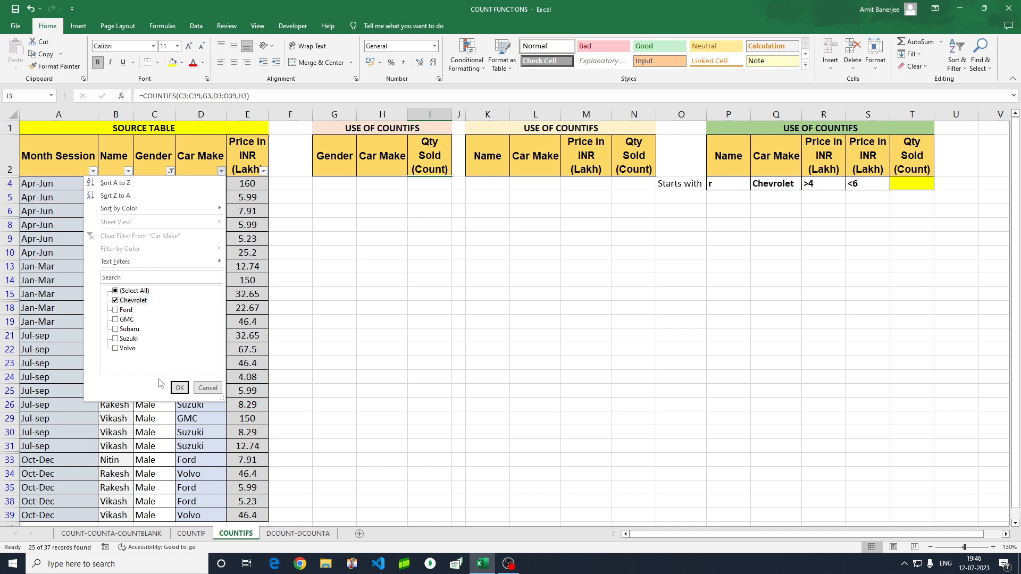
pyautogui.click(180, 388)
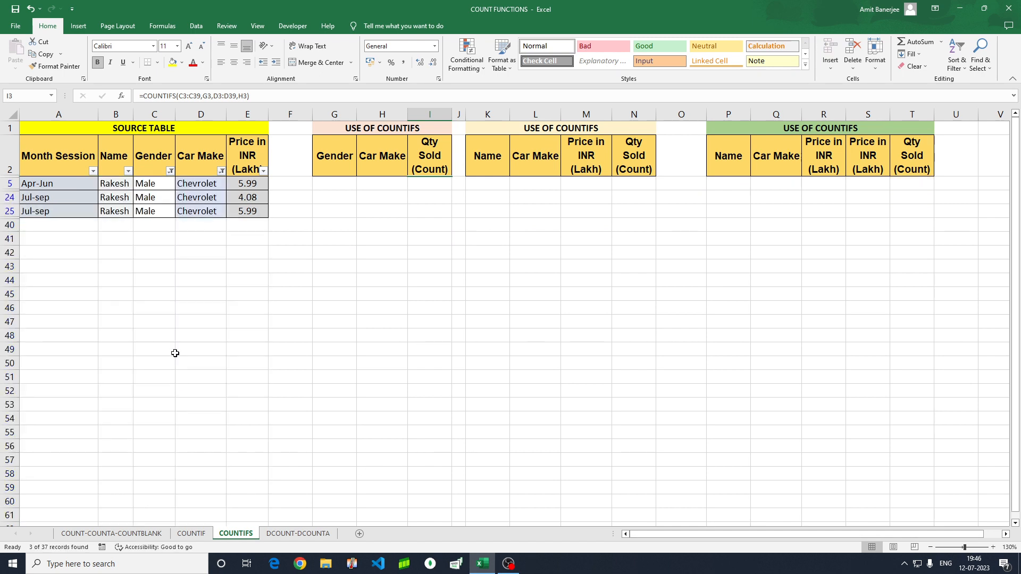
pyautogui.click(200, 164)
pyautogui.moveTo(202, 183); pyautogui.dragTo(203, 209)
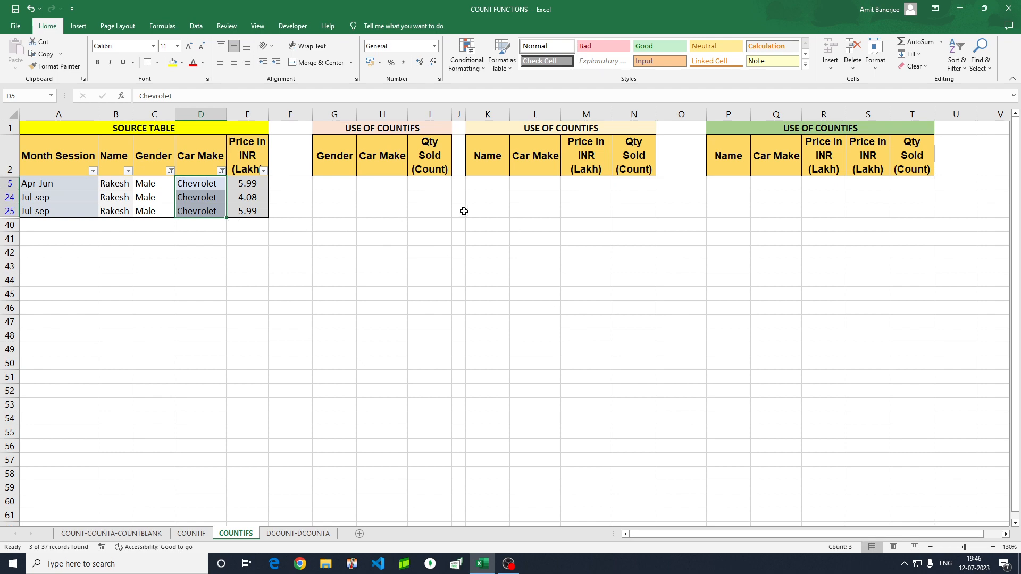
# Clear the Car Make and Gender filters to show all rows of the source table again
pyautogui.click(221, 170)
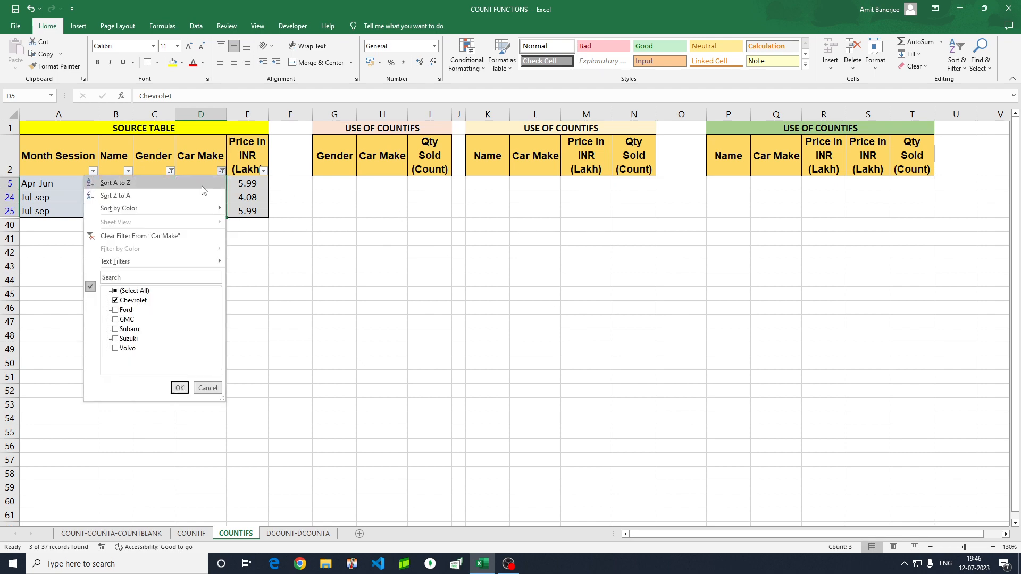
pyautogui.click(119, 291)
pyautogui.click(179, 388)
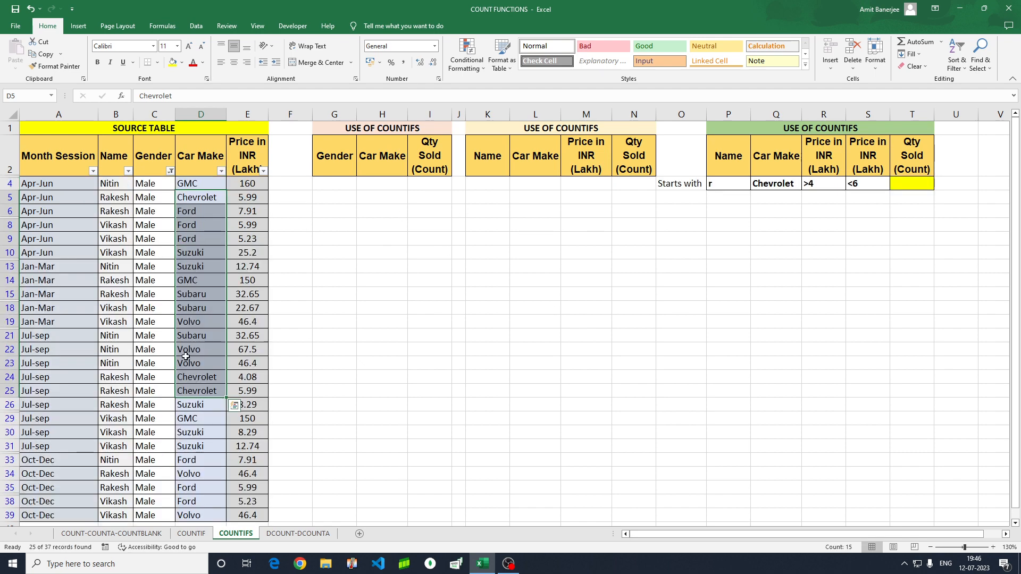
pyautogui.click(170, 171)
pyautogui.click(67, 293)
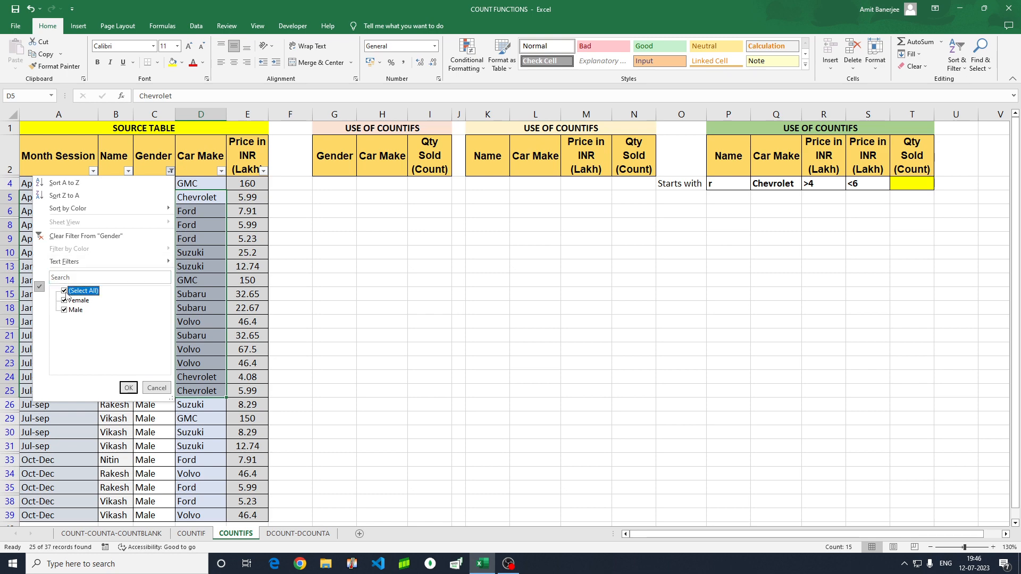
pyautogui.click(128, 388)
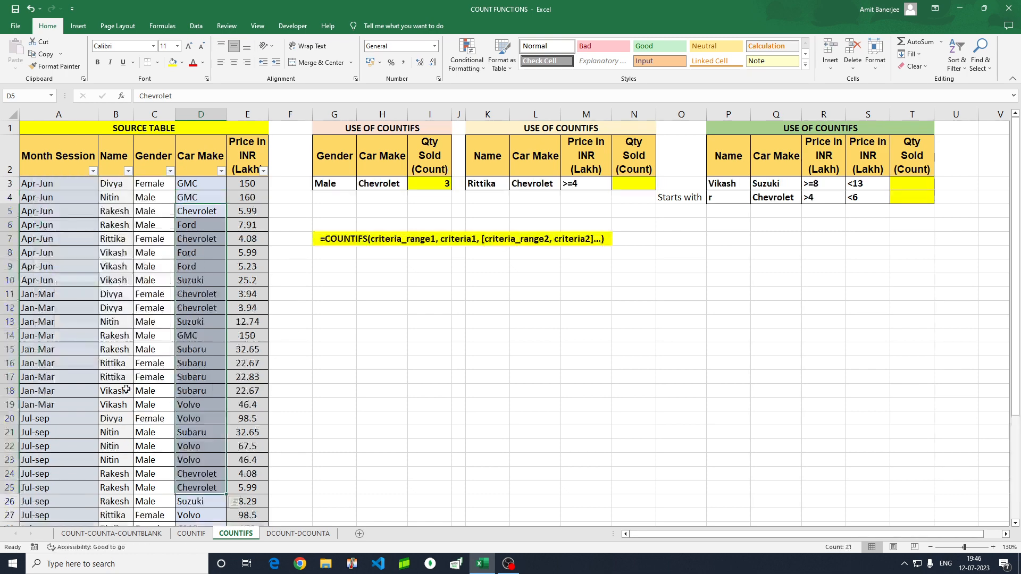
pyautogui.click(432, 319)
# Replace the Car Make criterion in H3 with Ford, copied from D8 and pasted as values only
pyautogui.click(385, 184)
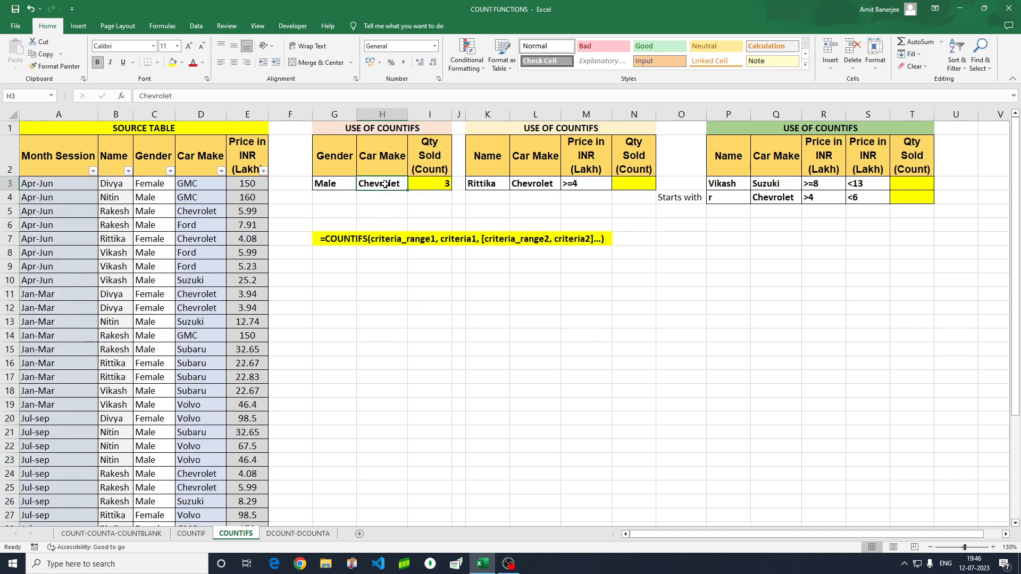
pyautogui.click(209, 263)
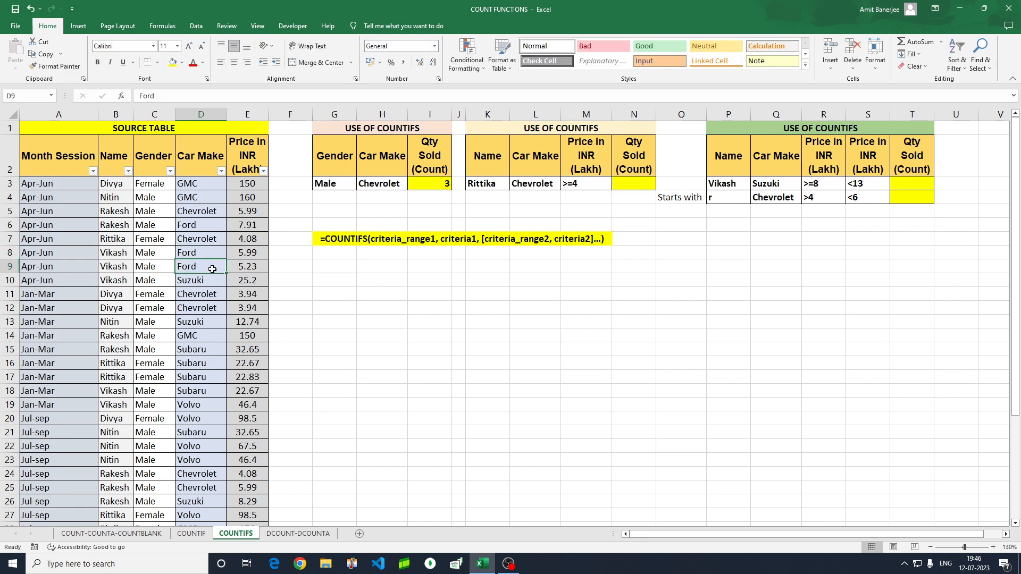
pyautogui.click(212, 253)
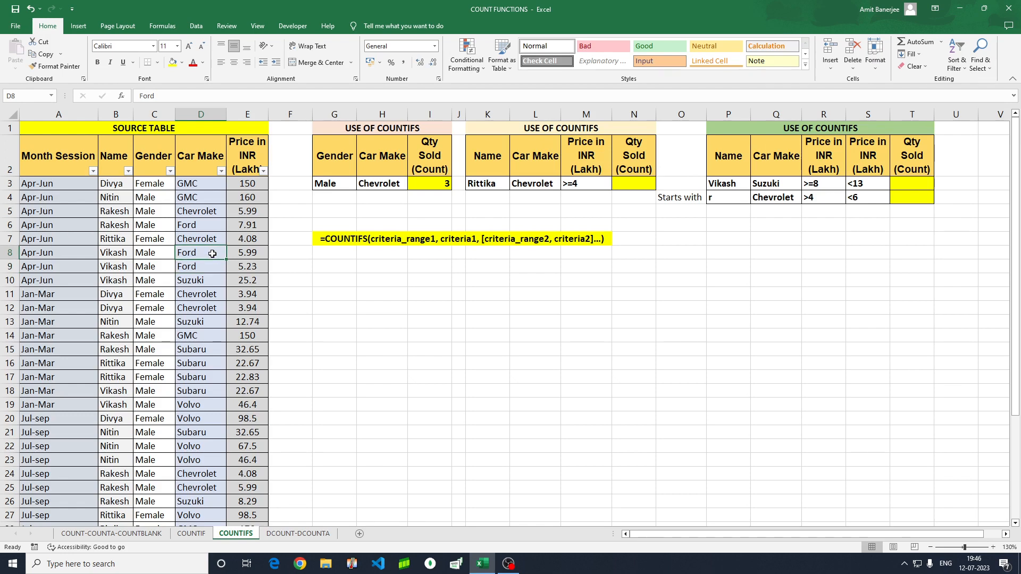
pyautogui.hotkey('ctrl', 'c')
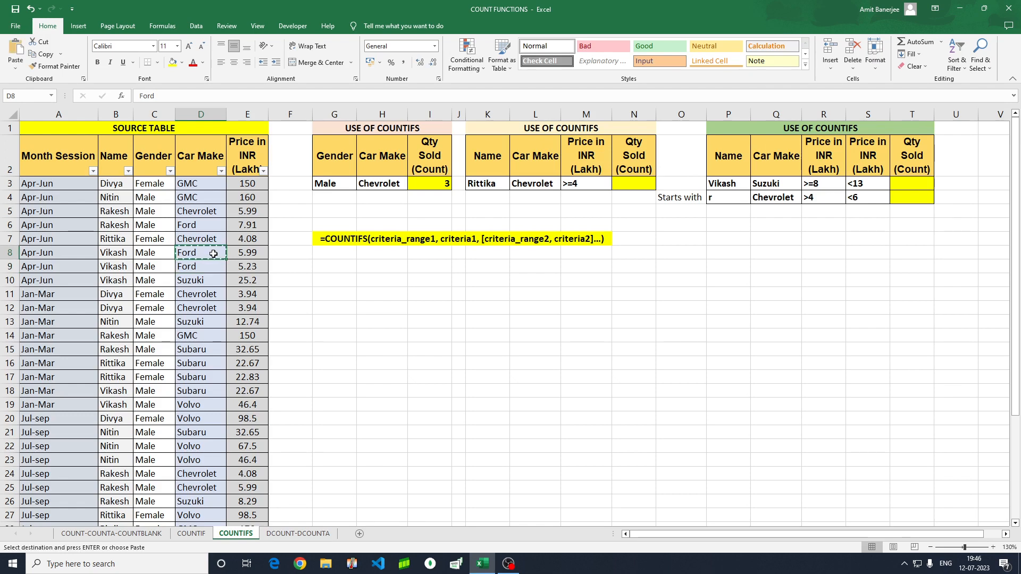
pyautogui.click(381, 184)
pyautogui.hotkey('ctrl', 'alt', 'v')
pyautogui.press('v')
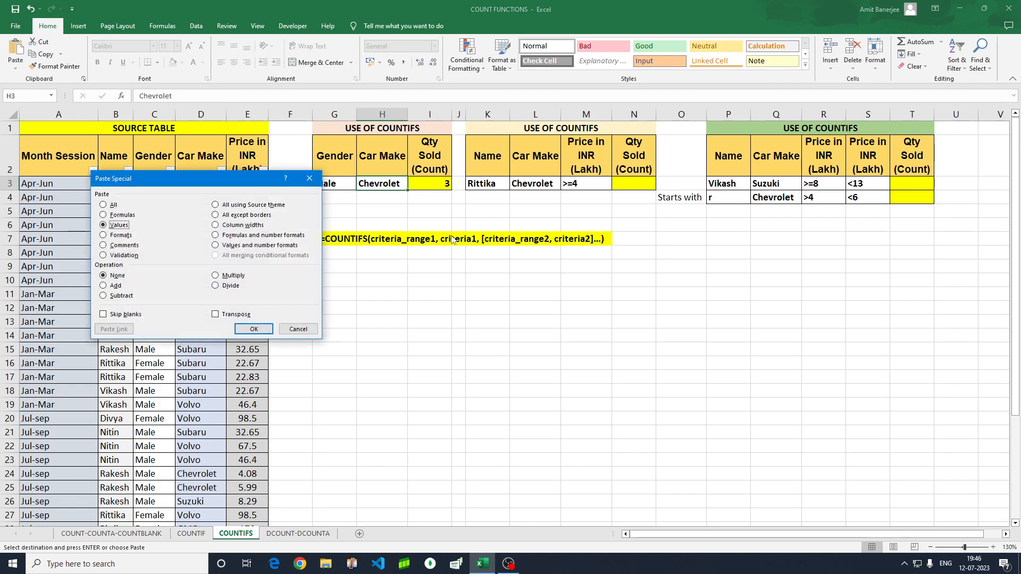
pyautogui.press('Return')
pyautogui.press('Escape')
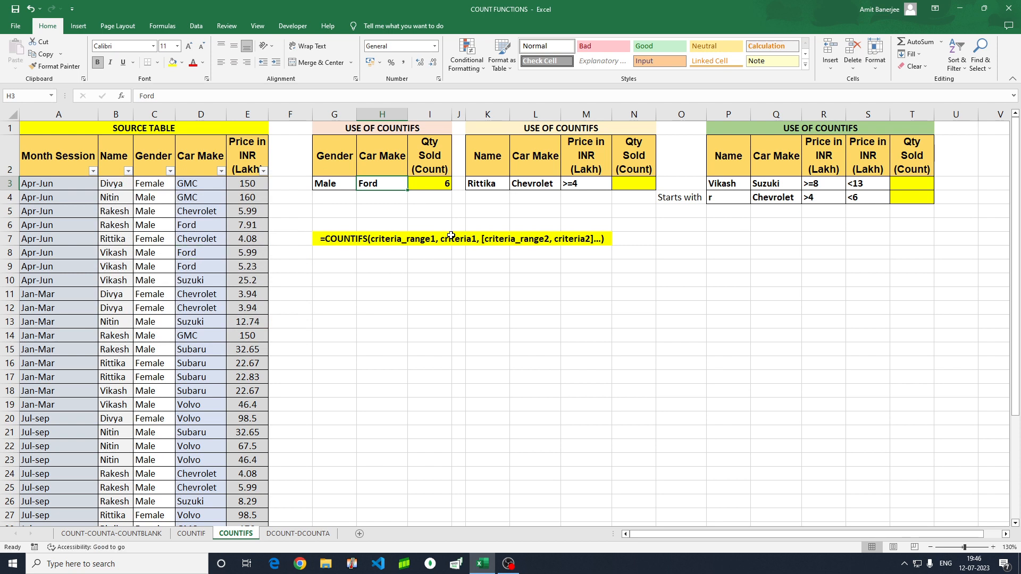
# Filter the source table to Gender Male and Car Make Ford
pyautogui.click(170, 171)
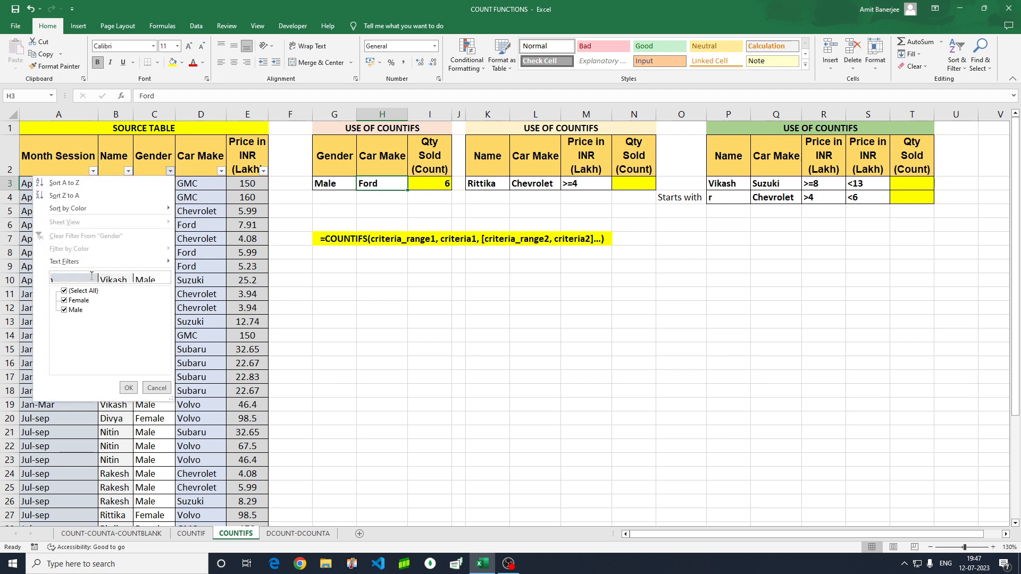
pyautogui.click(64, 301)
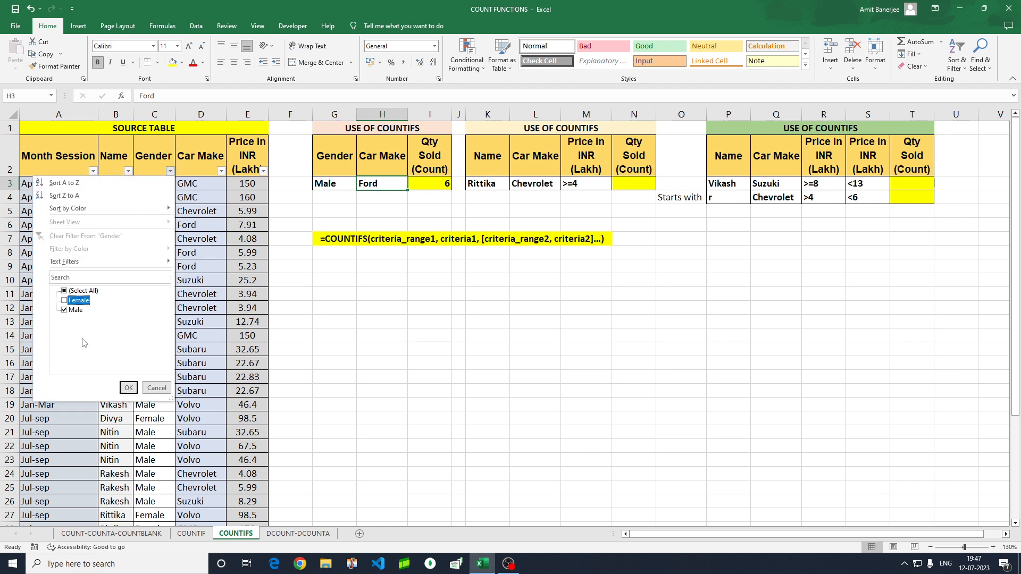
pyautogui.click(129, 388)
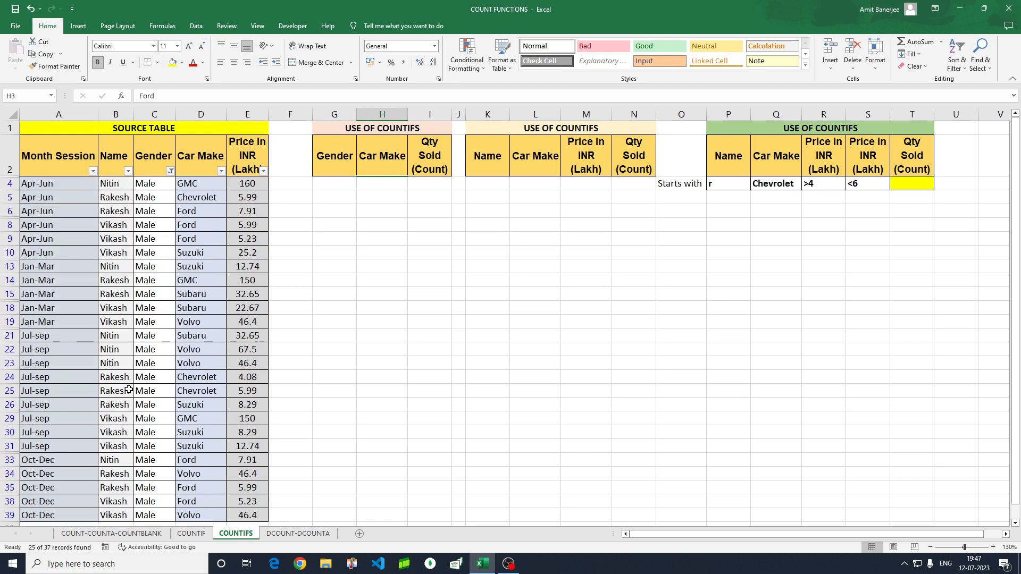
pyautogui.click(220, 171)
pyautogui.click(115, 291)
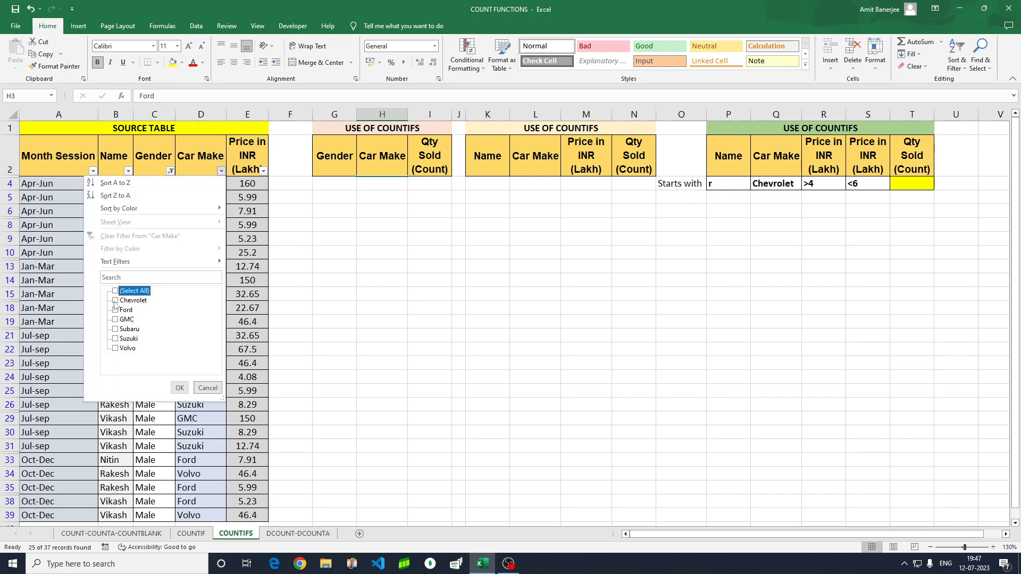
pyautogui.click(115, 310)
pyautogui.click(179, 387)
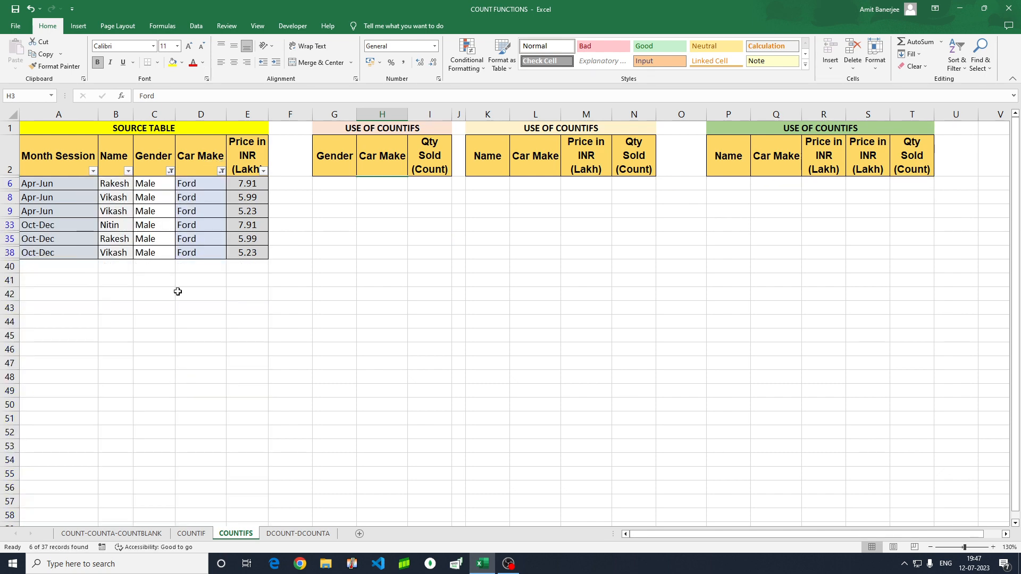
# Select all filtered Ford cells in the Car Make column to check their count against the formula result
pyautogui.click(199, 156)
pyautogui.press('Down')
pyautogui.hotkey('shift', 'Down')
pyautogui.hotkey('shift', 'Down')
pyautogui.hotkey('shift', 'Down')
pyautogui.hotkey('shift', 'Down')
pyautogui.hotkey('shift', 'Down')
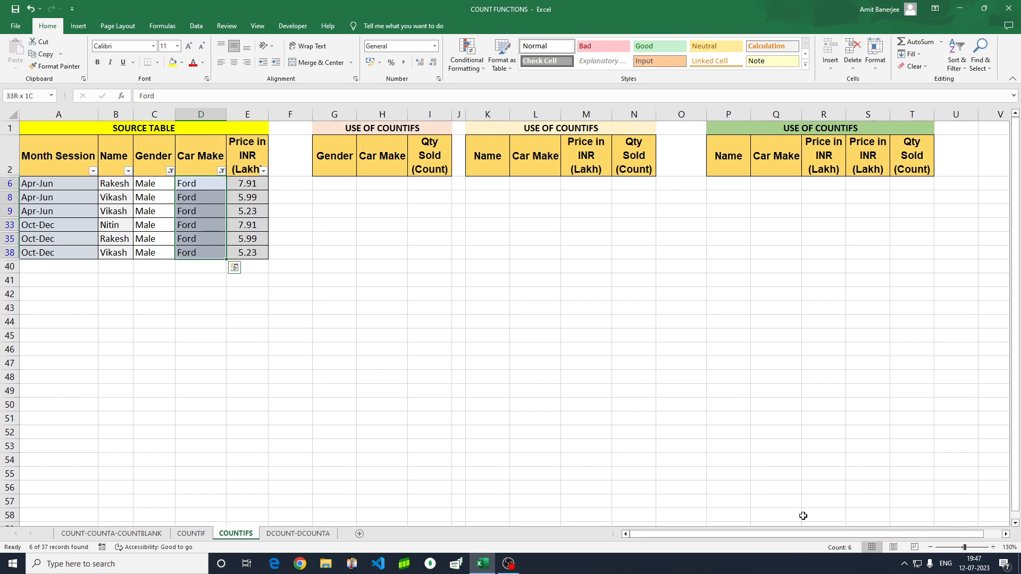
pyautogui.moveTo(861, 528); pyautogui.dragTo(853, 524)
# Remove the Ford and Male filters so the source table lists every record
pyautogui.click(221, 171)
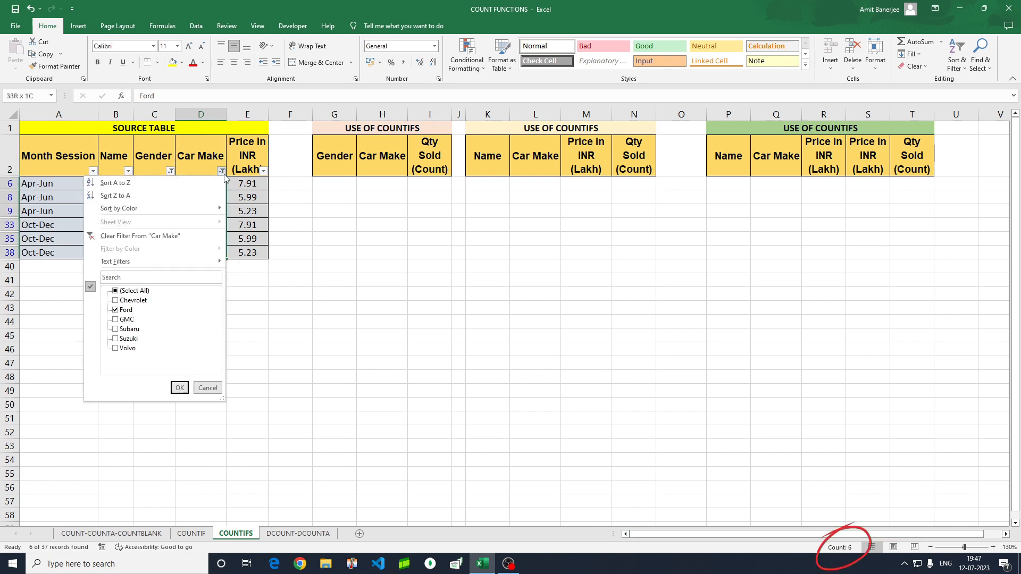
pyautogui.click(115, 292)
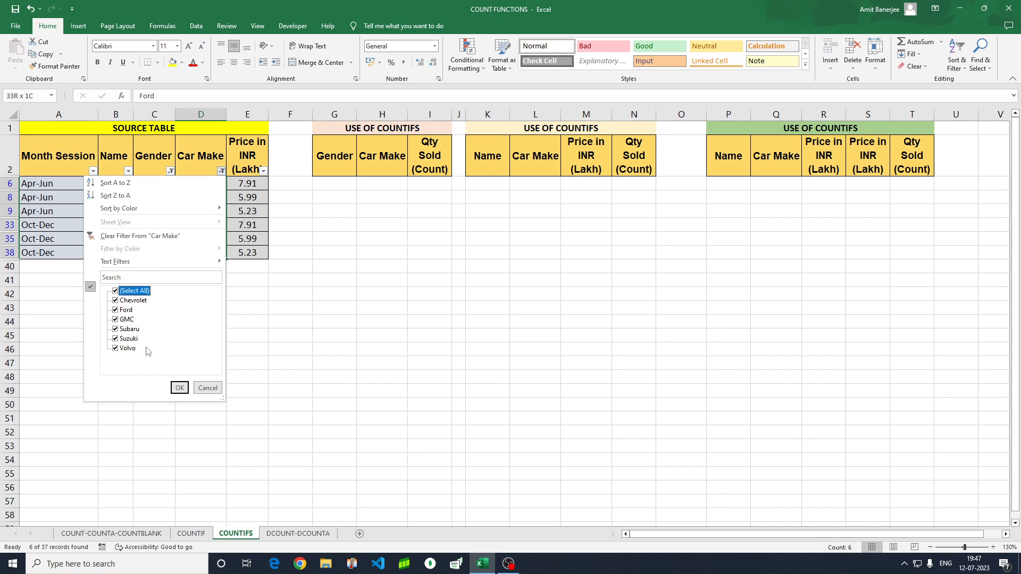
pyautogui.click(179, 388)
pyautogui.click(170, 171)
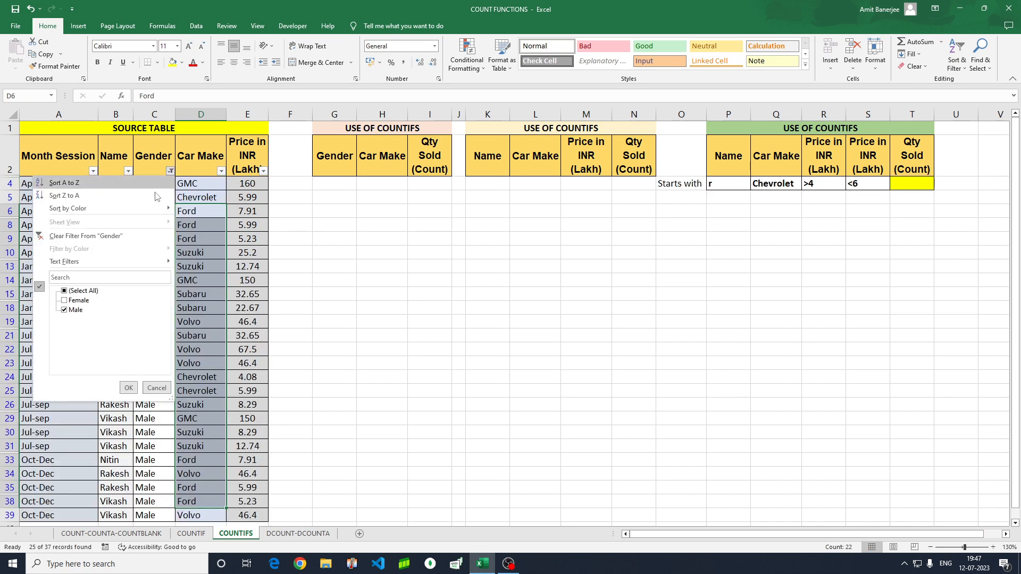
pyautogui.click(65, 291)
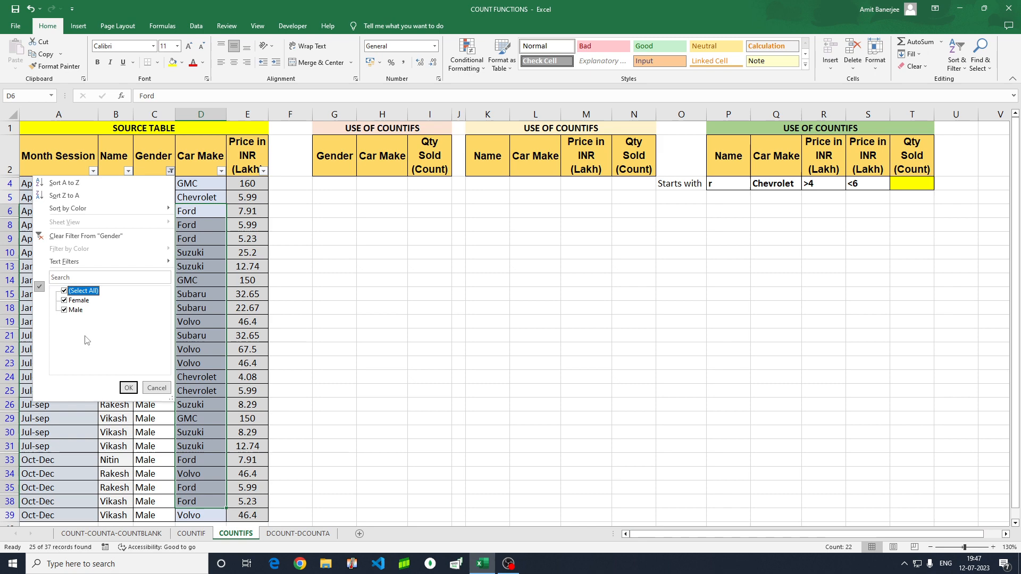
pyautogui.click(129, 387)
pyautogui.click(444, 336)
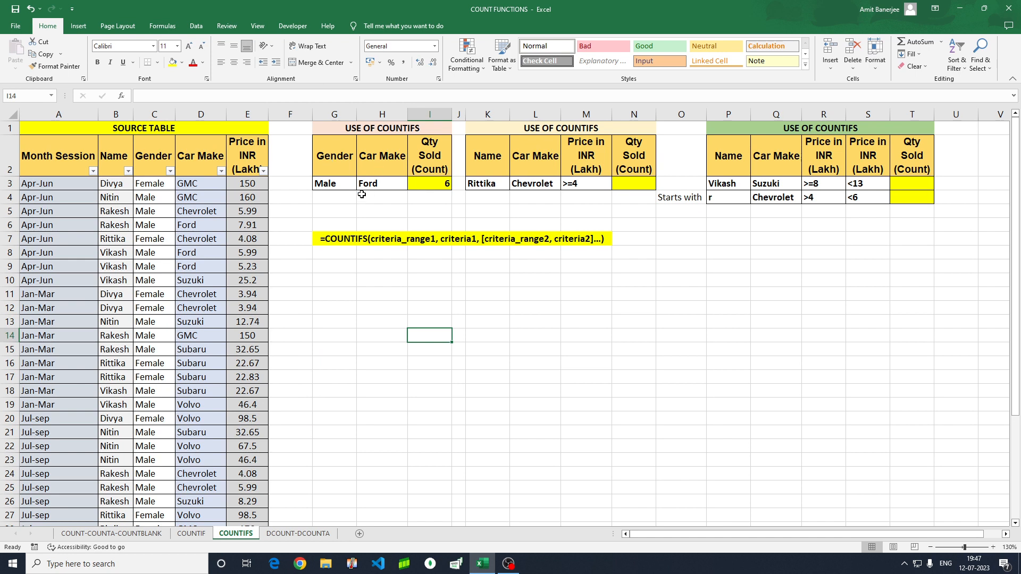
# Review the criteria in G3:H3, and examine the second COUNTIFS example's Name, Car Make and Price criteria in K3:M3 and its result cell N3
pyautogui.click(326, 184)
pyautogui.click(382, 182)
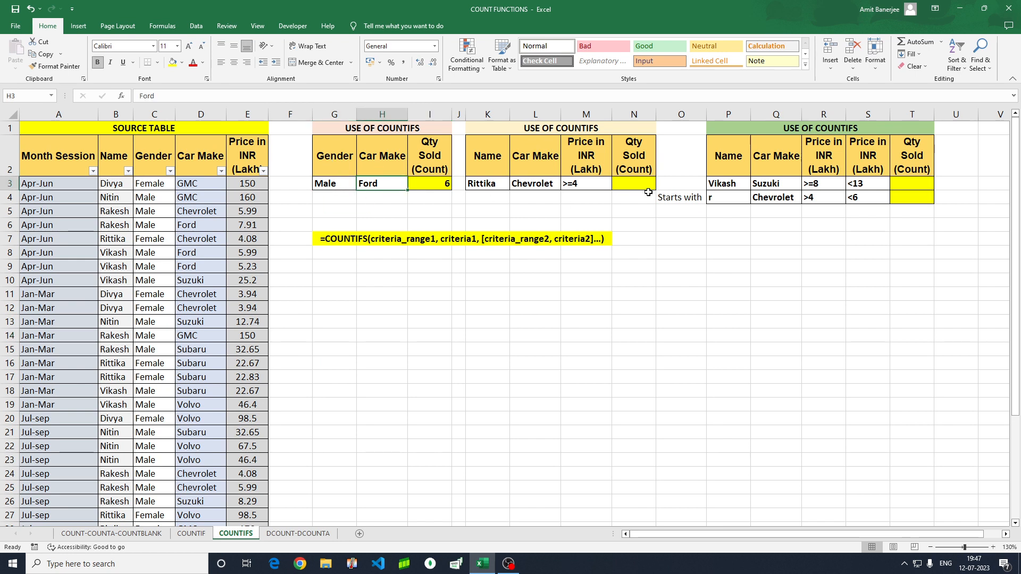
pyautogui.click(489, 184)
pyautogui.click(534, 184)
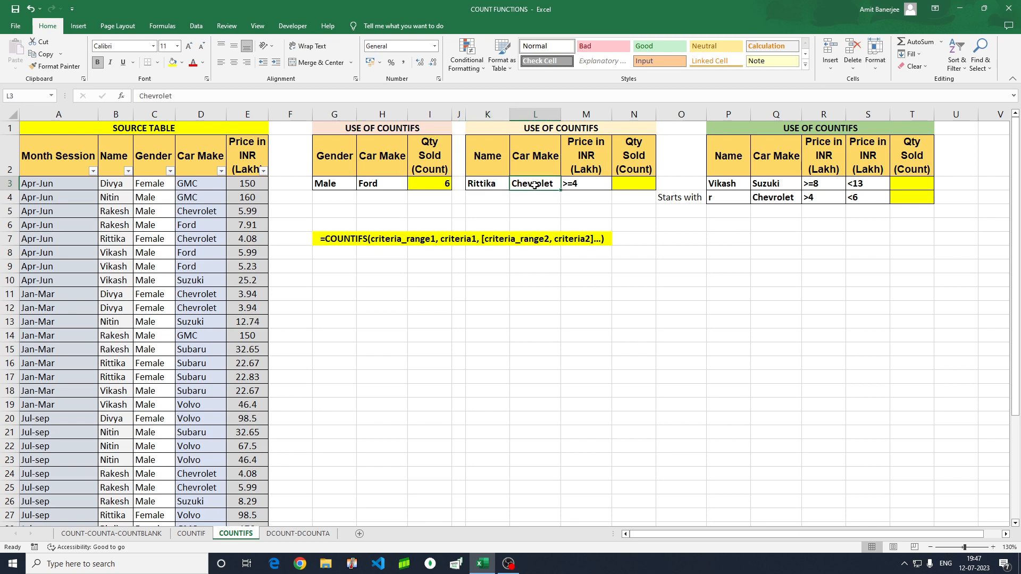
pyautogui.click(575, 186)
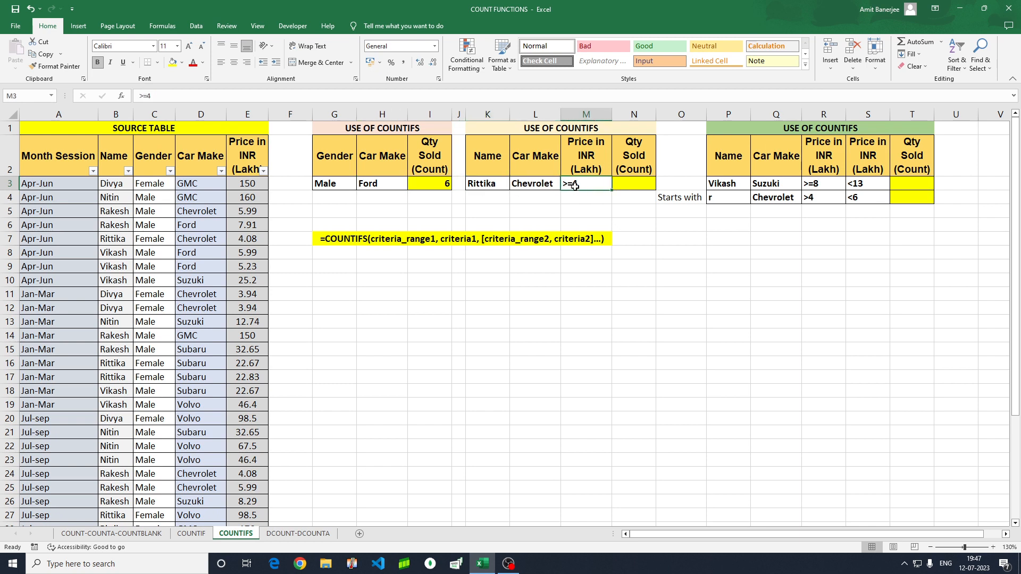
pyautogui.click(638, 149)
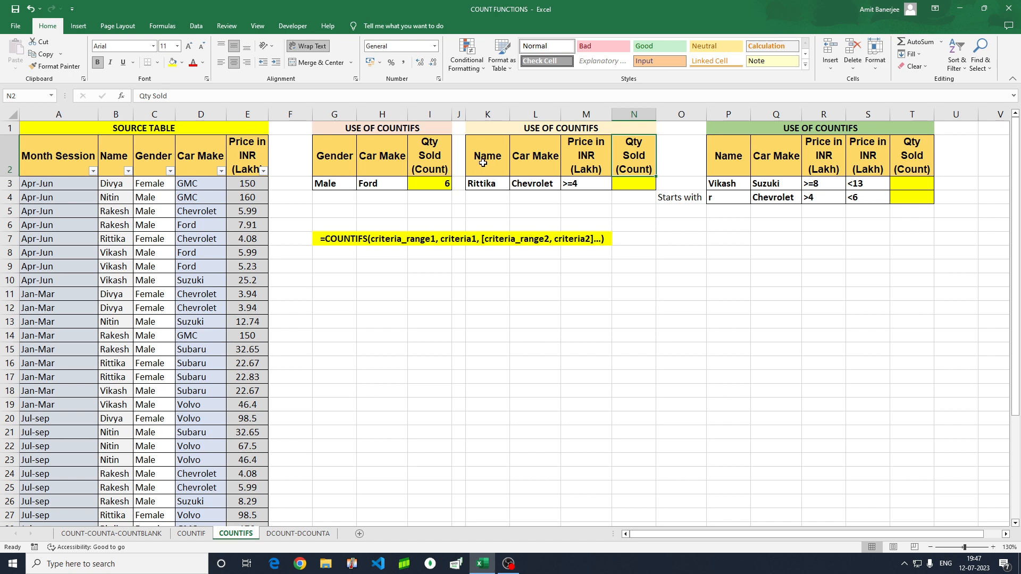
pyautogui.click(490, 184)
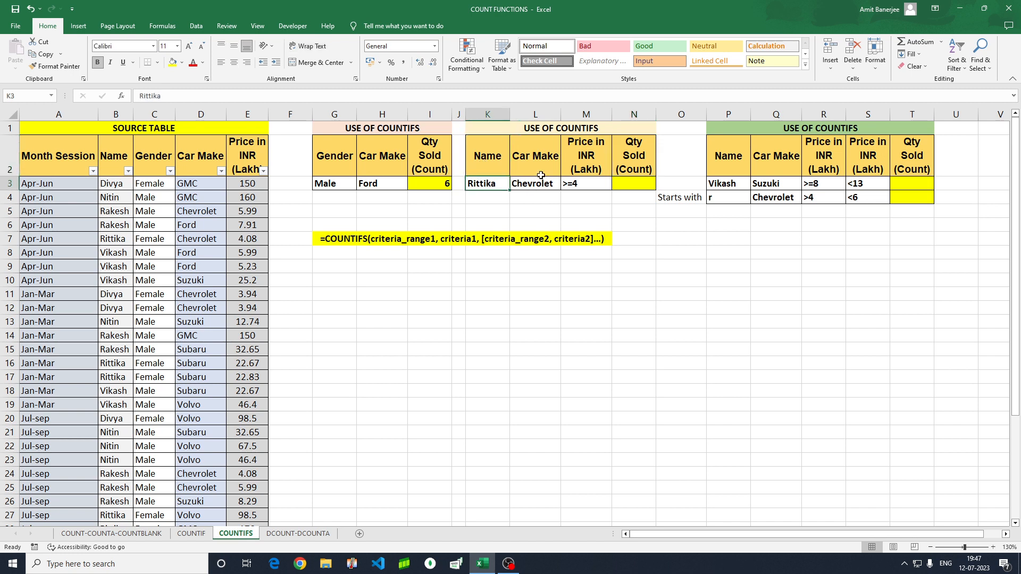
pyautogui.click(526, 184)
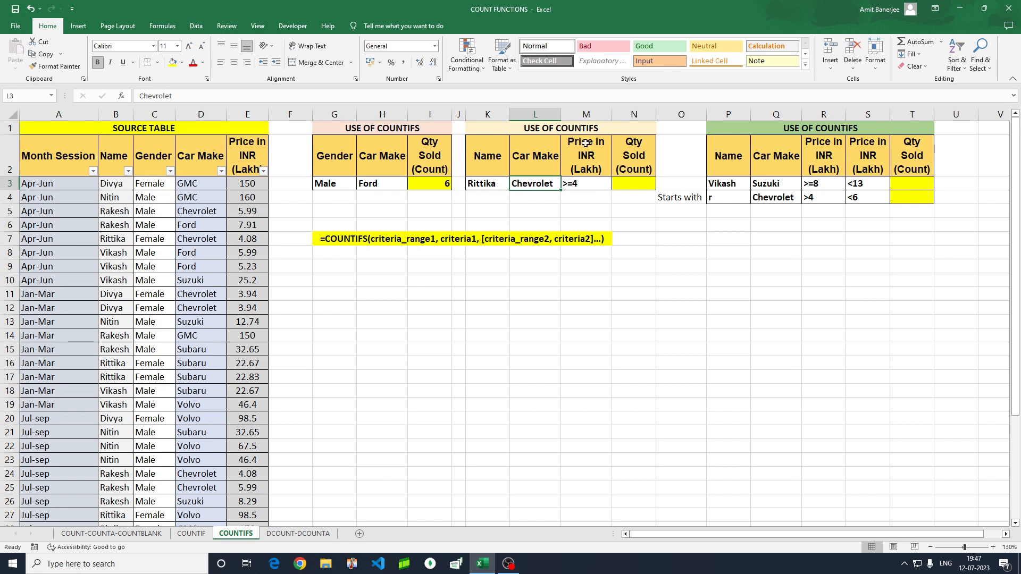
pyautogui.click(582, 184)
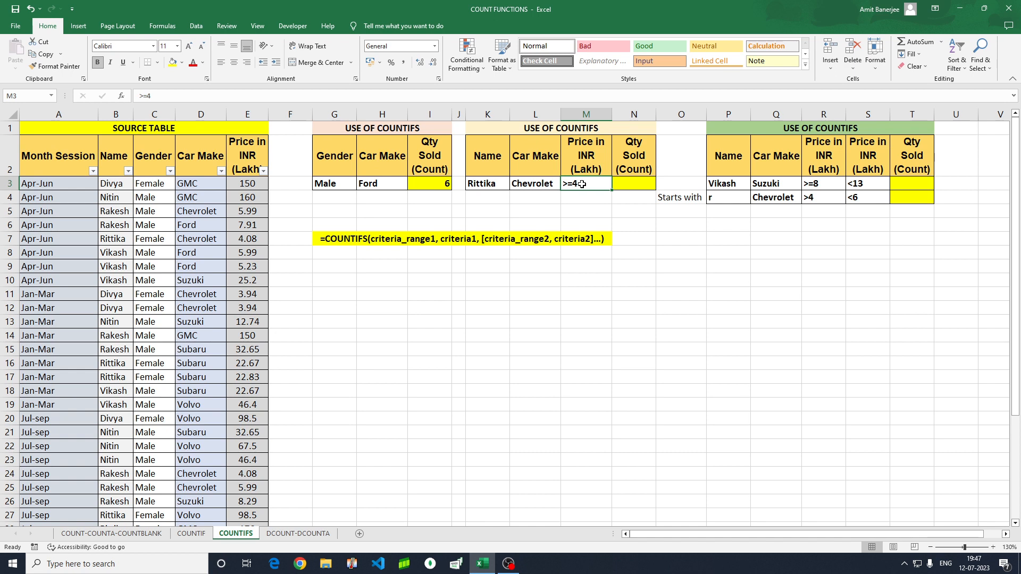
pyautogui.click(637, 184)
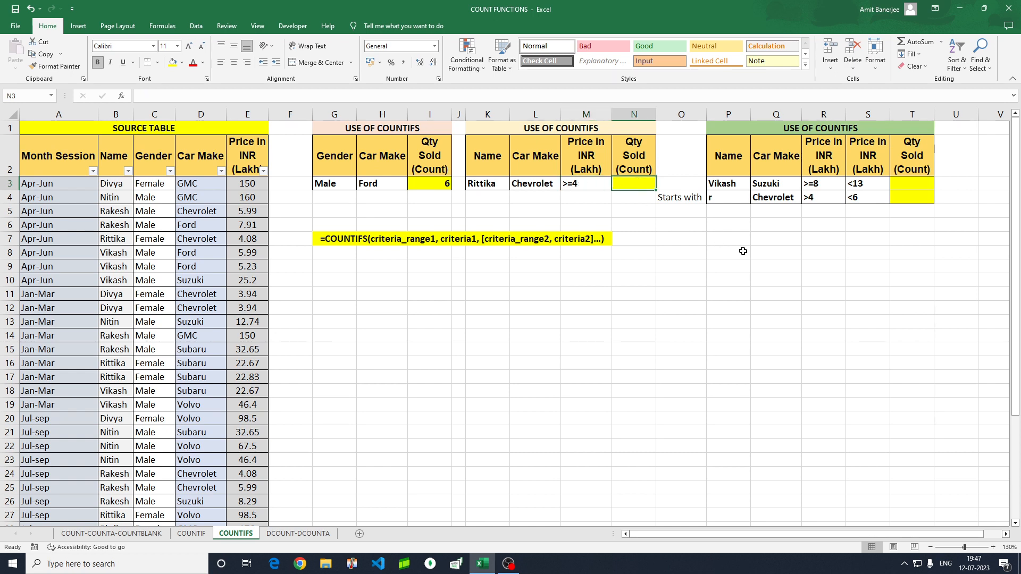
# Start a COUNTIFS formula in N3 with the Name range B3:B39 and K3 as its first criterion
pyautogui.write('=')
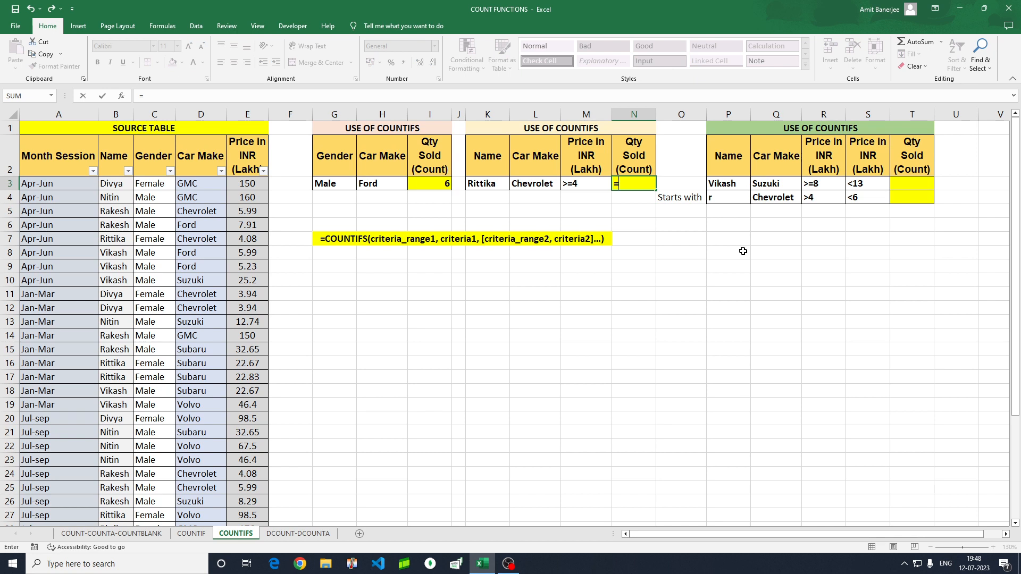
pyautogui.write('countifs')
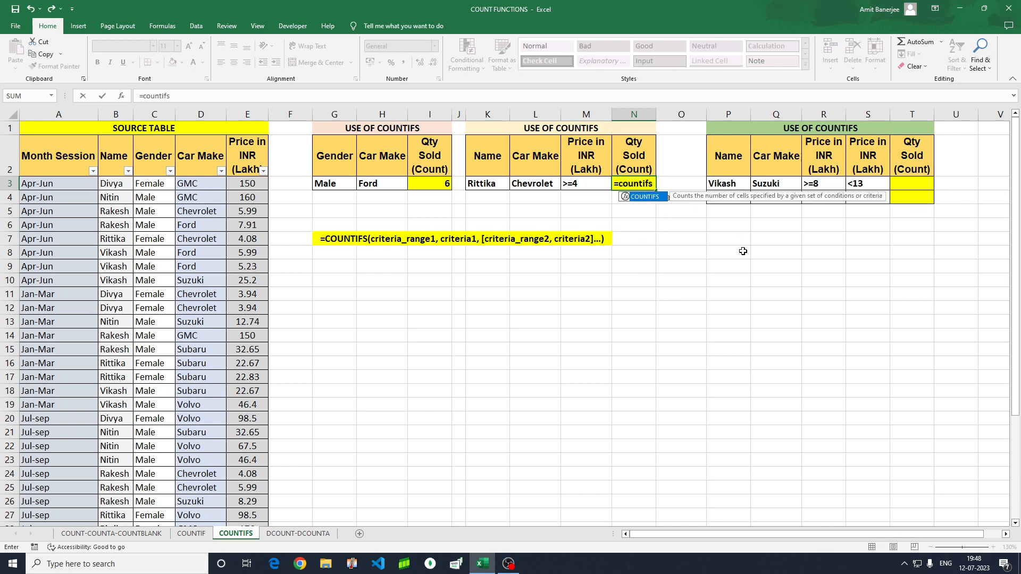
pyautogui.press('Tab')
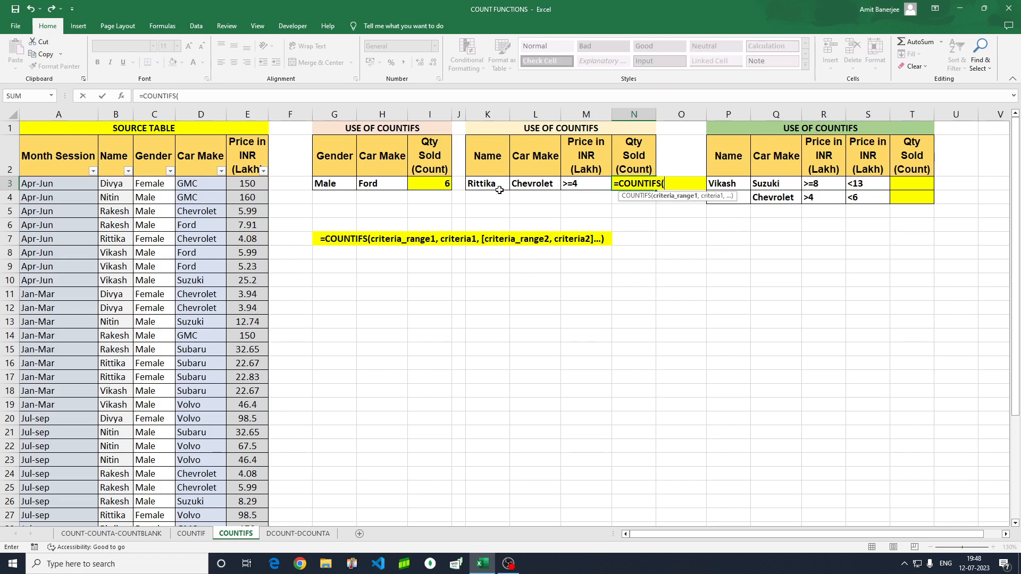
pyautogui.click(113, 183)
pyautogui.hotkey('ctrl', 'shift', 'Down')
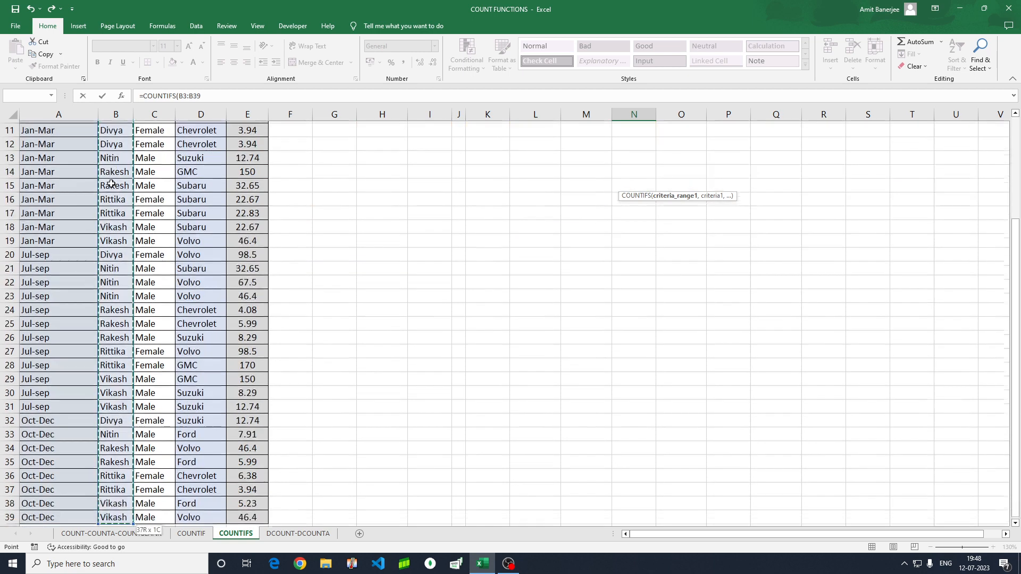
pyautogui.scroll(4, 111, 183)
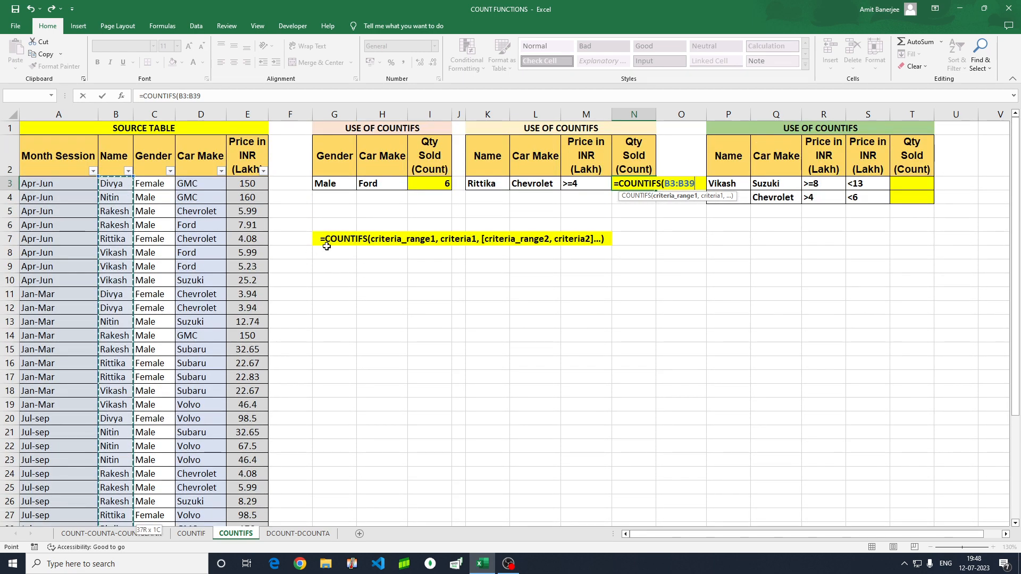
pyautogui.write(',')
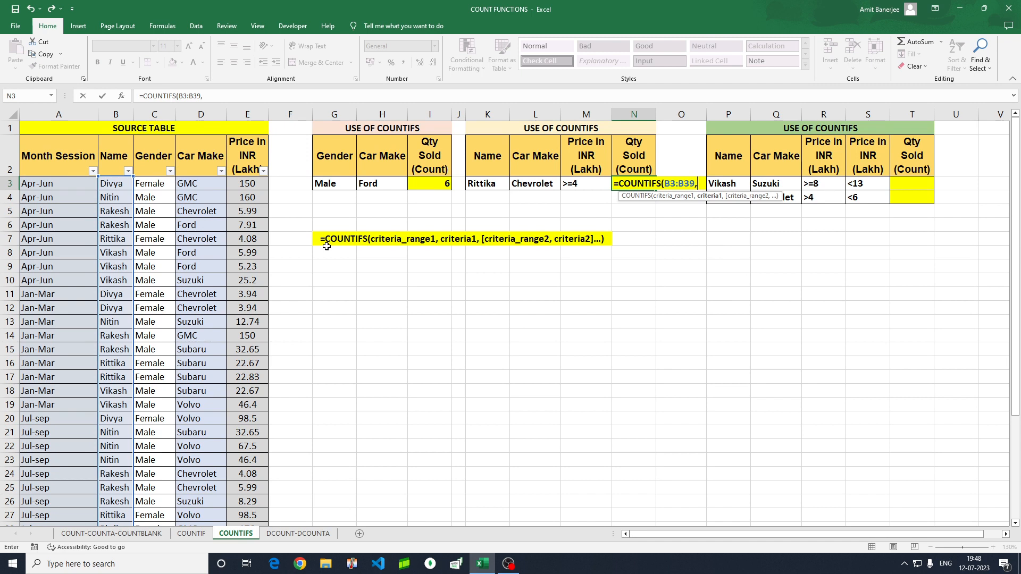
pyautogui.click(485, 185)
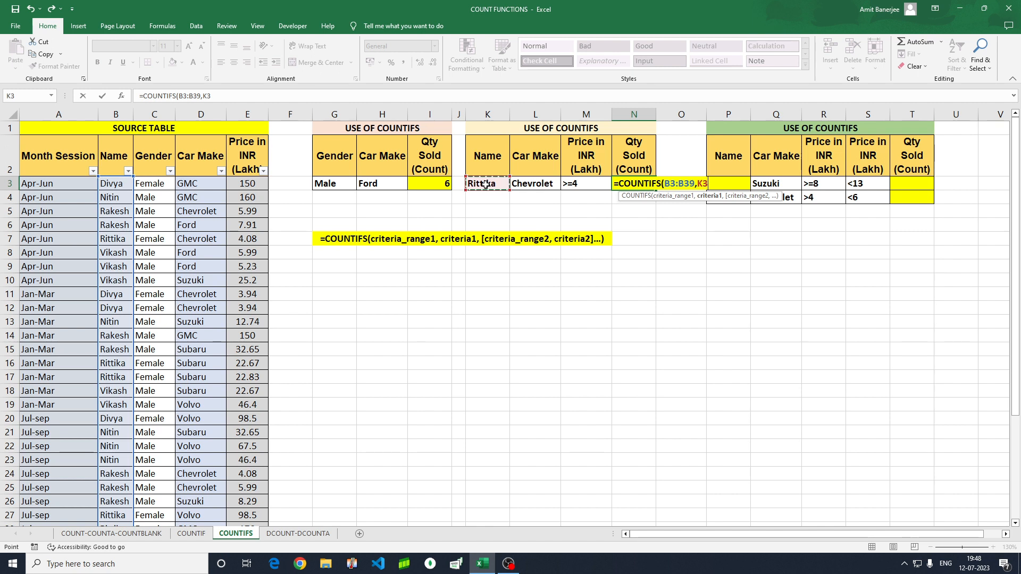
pyautogui.write(',')
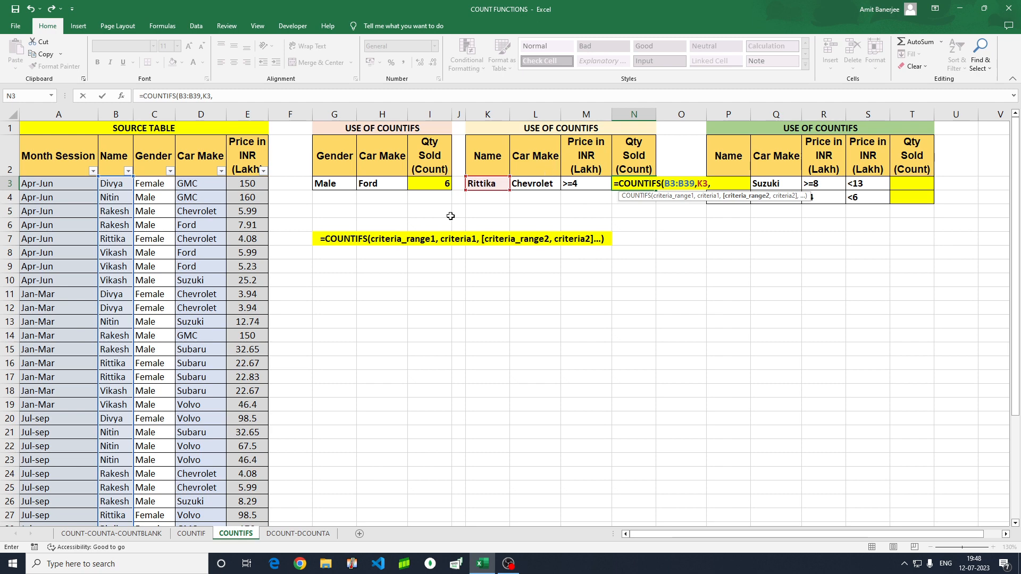
# Add the Car Make range D3:D39 with L3 as the second criterion of the COUNTIFS formula
pyautogui.click(193, 183)
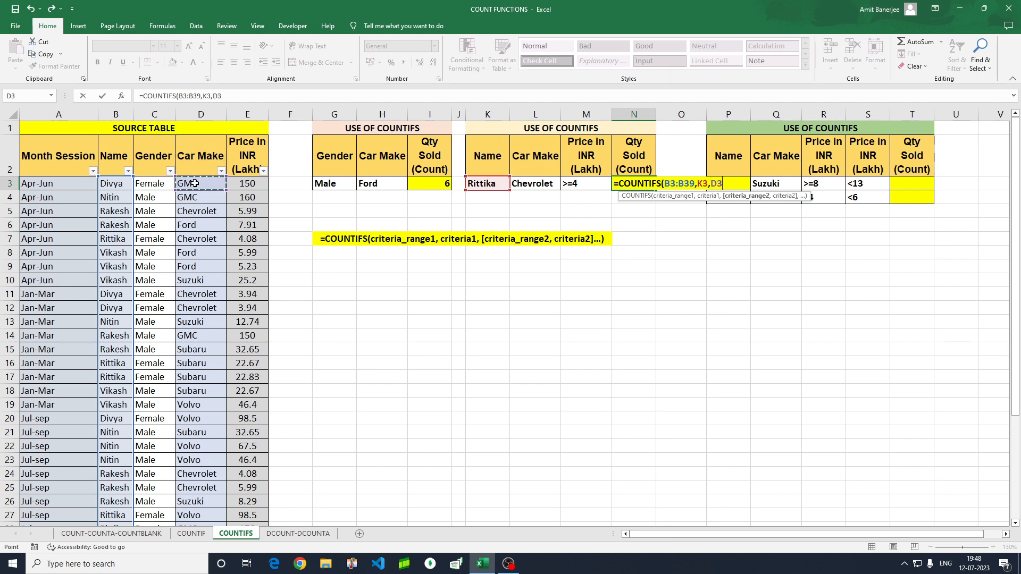
pyautogui.hotkey('ctrl', 'shift', 'Down')
pyautogui.scroll(3, 410, 306)
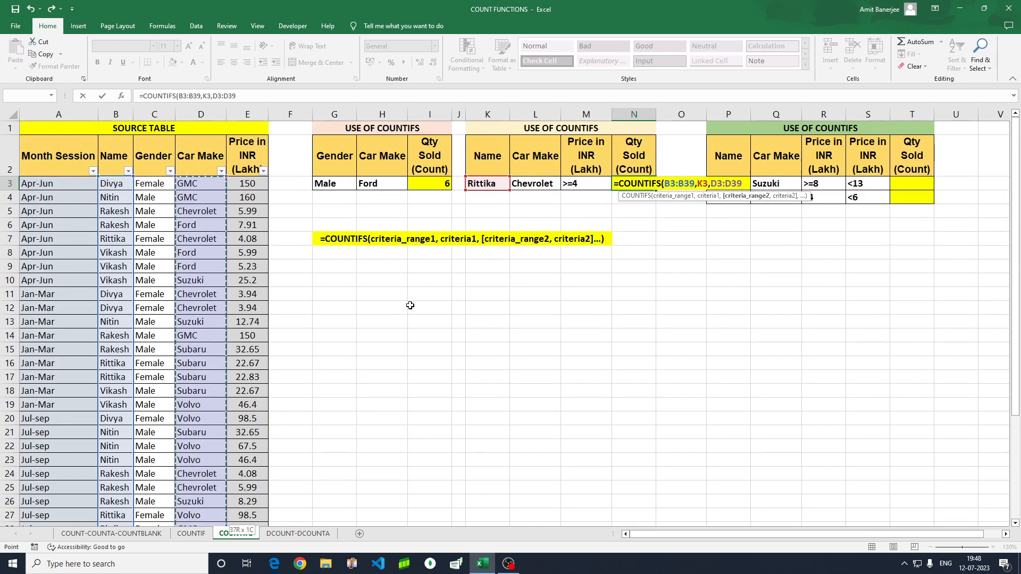
pyautogui.write(',')
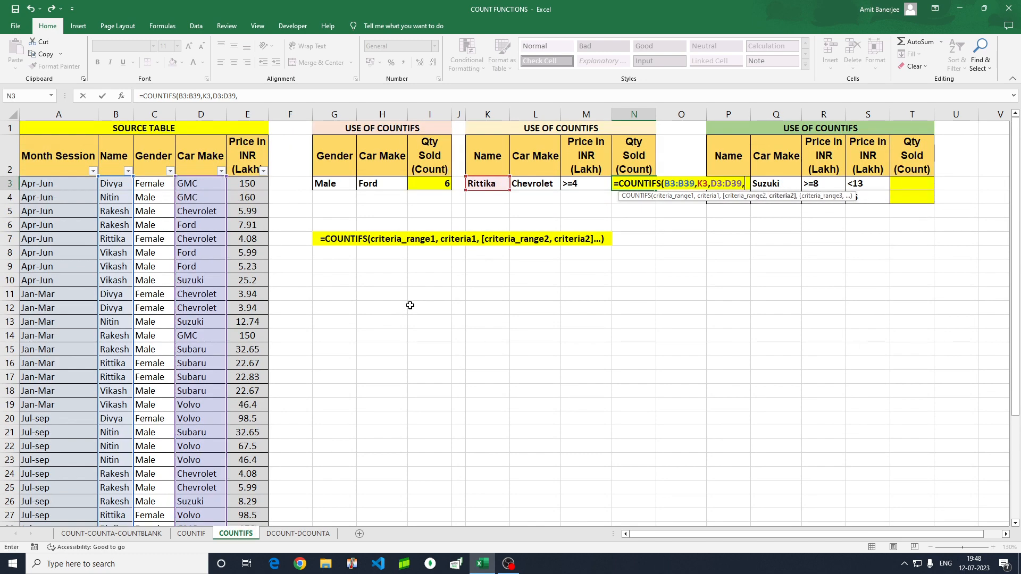
pyautogui.click(540, 184)
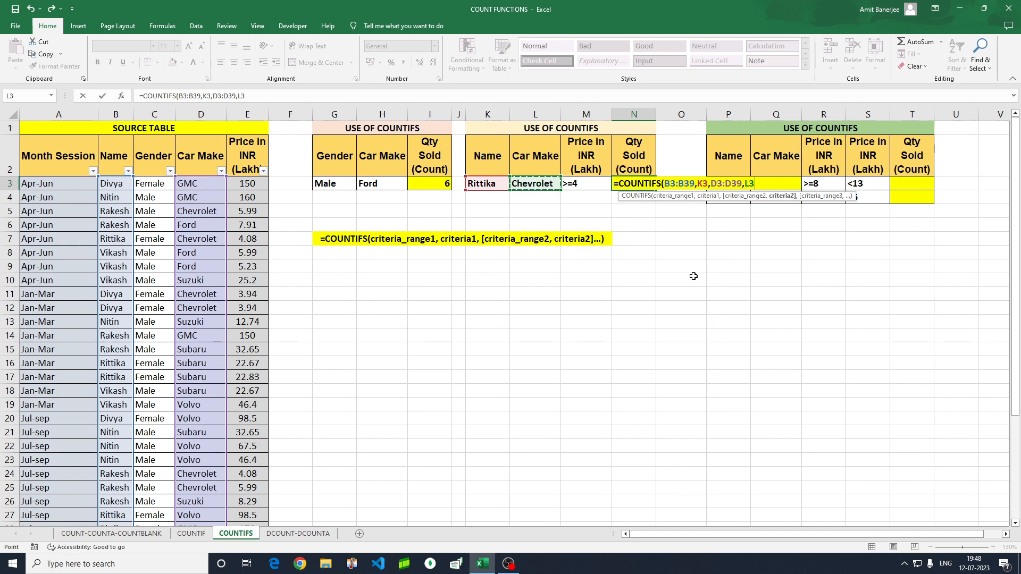
pyautogui.write(',')
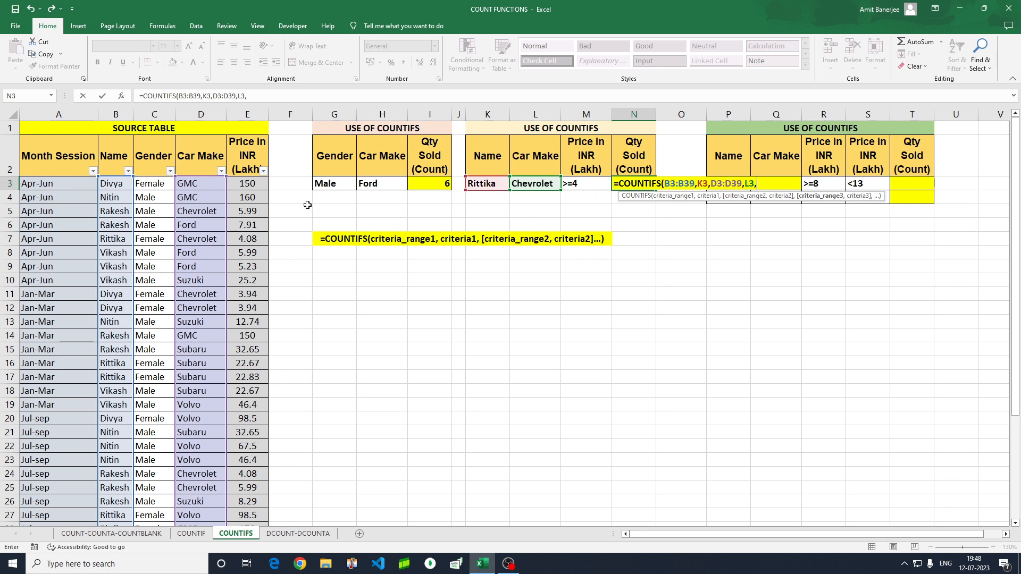
# Complete the COUNTIFS formula in N3 with the Price range E3:E39 and M3 as the third criterion
pyautogui.click(249, 184)
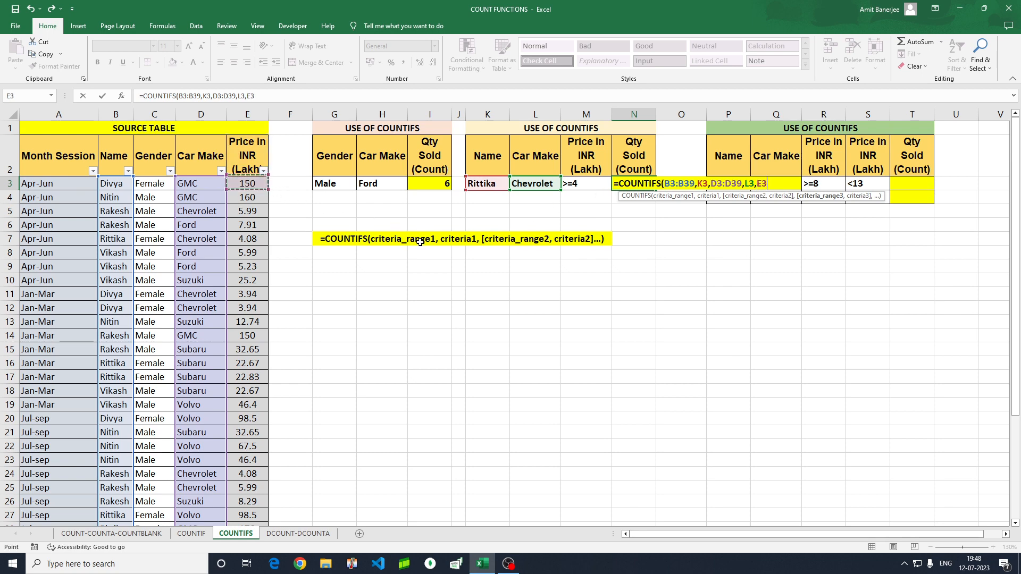
pyautogui.hotkey('ctrl', 'shift', 'Down')
pyautogui.scroll(4, 427, 235)
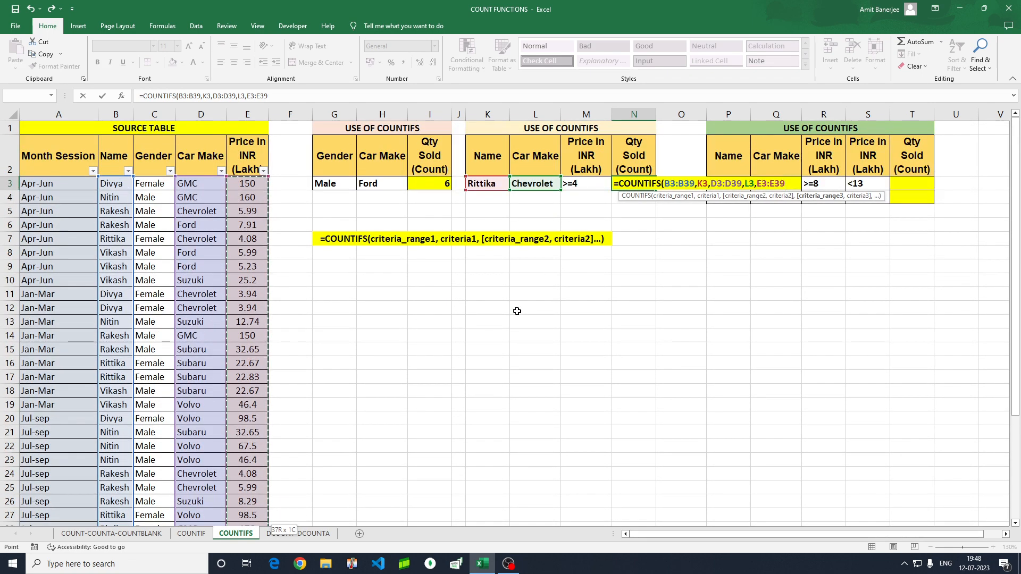
pyautogui.write(',')
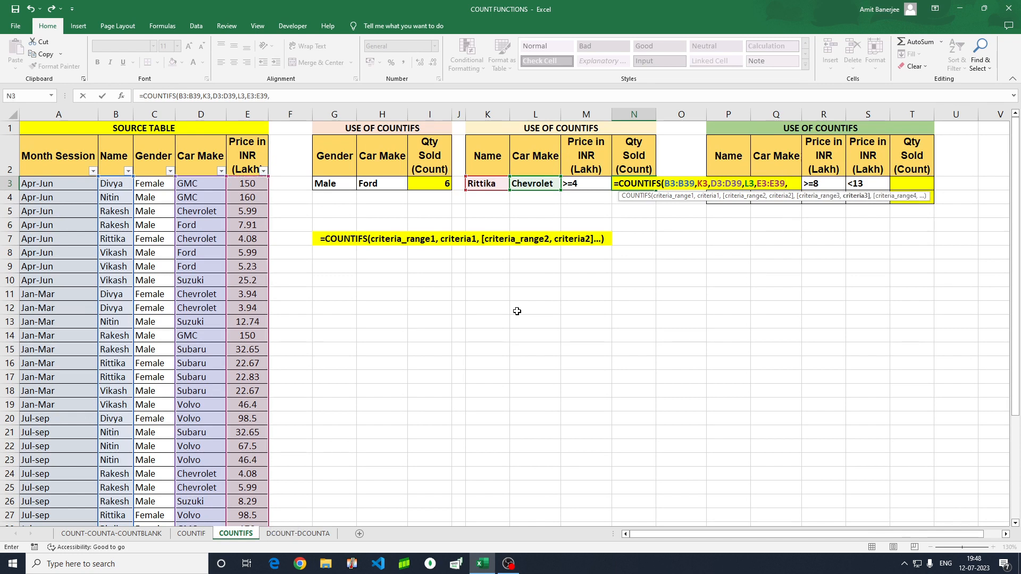
pyautogui.click(583, 183)
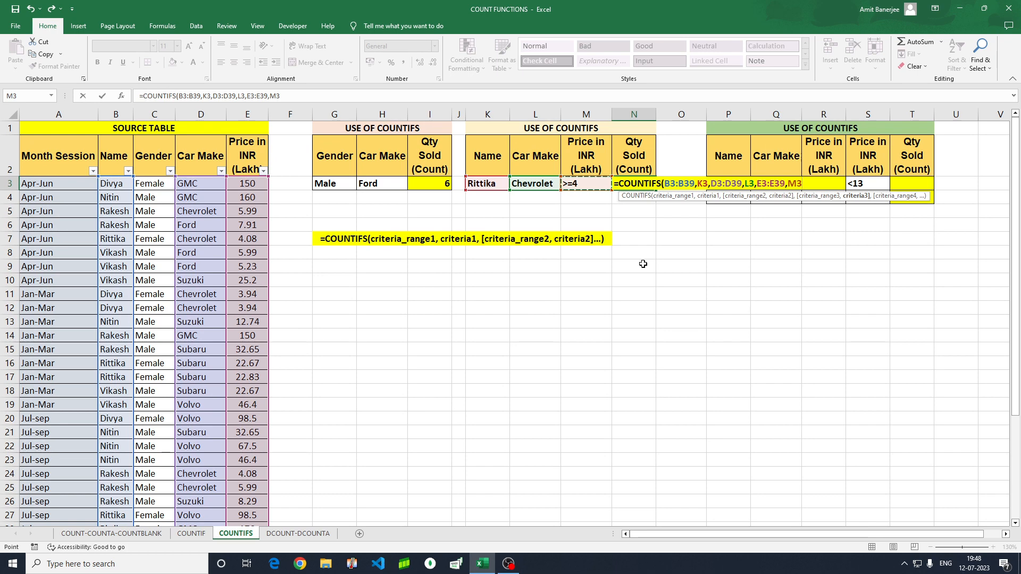
pyautogui.write(')')
pyautogui.press('Return')
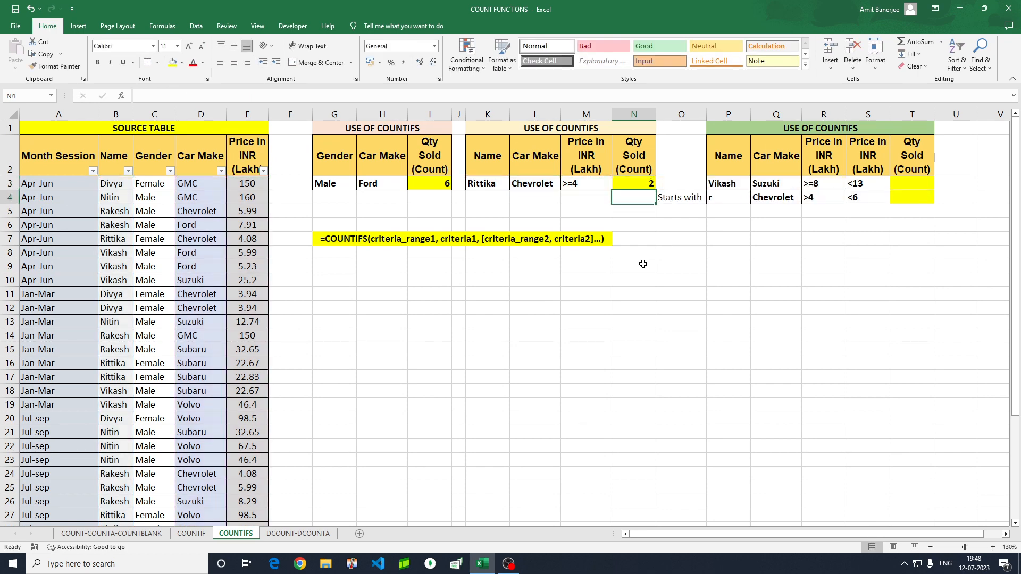
# Review the result in N3 and the price criterion in M3, and filter the source table's Name column to the name in K3
pyautogui.click(626, 186)
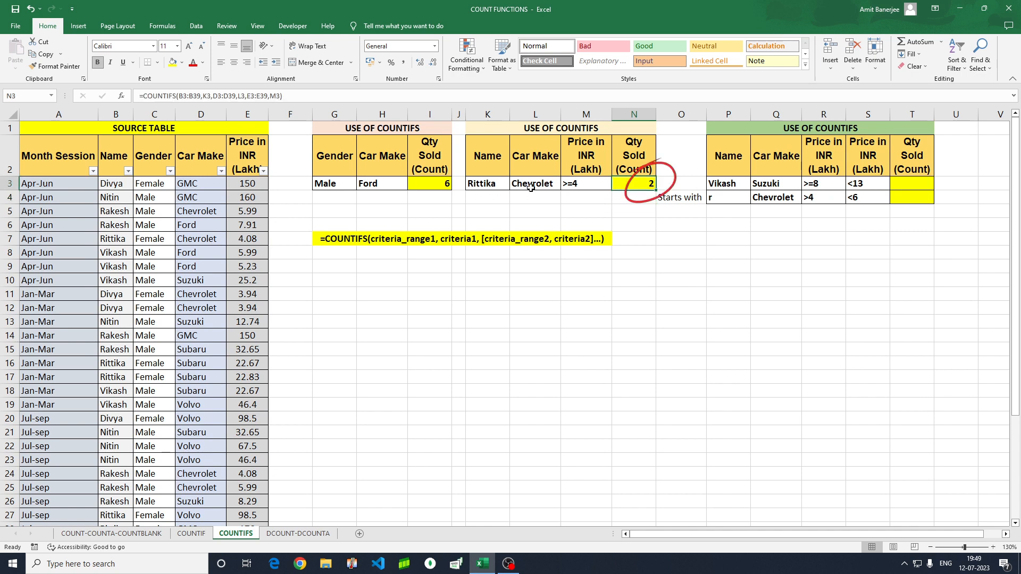
pyautogui.click(582, 186)
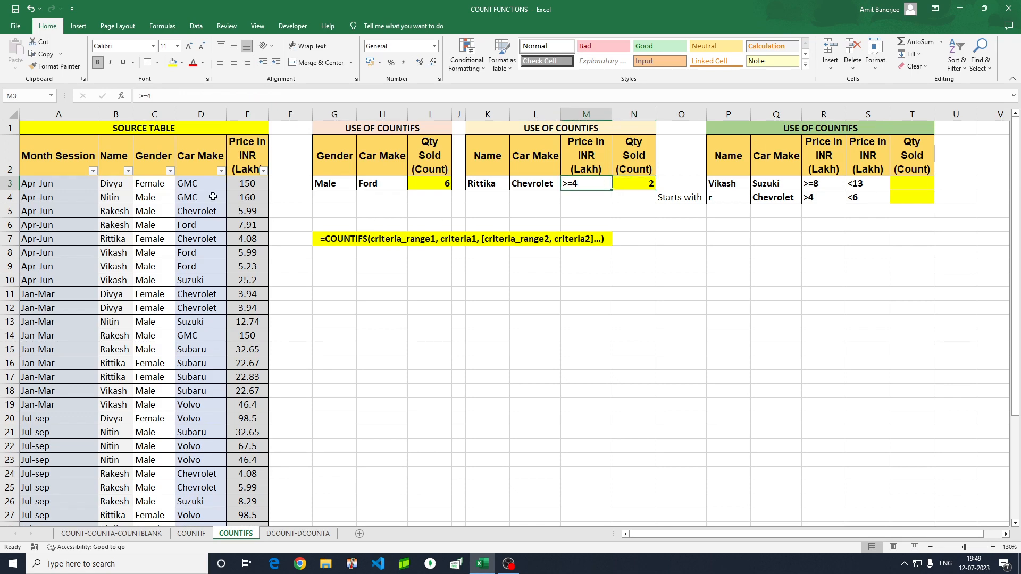
pyautogui.click(128, 171)
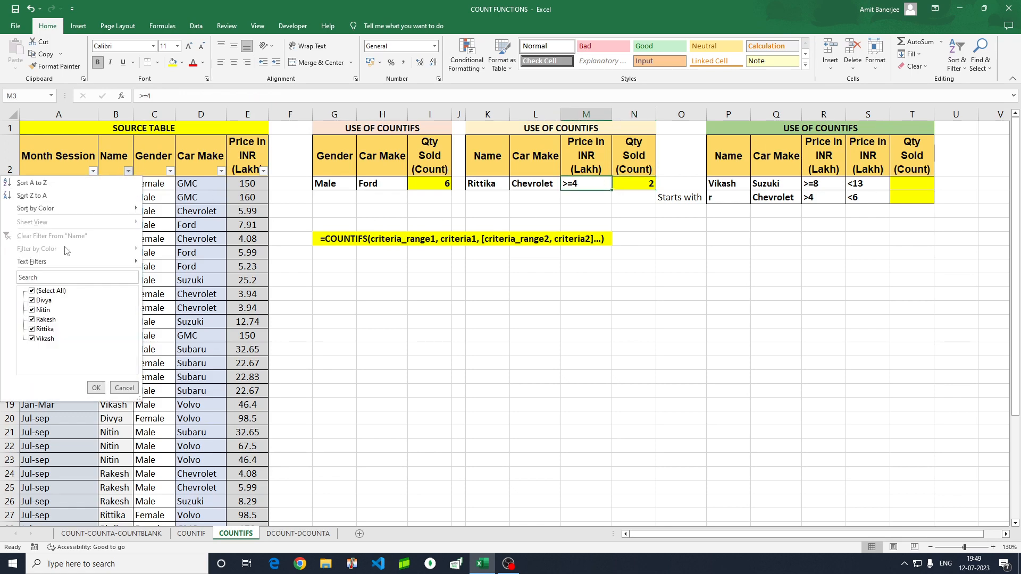
pyautogui.click(35, 292)
pyautogui.click(32, 329)
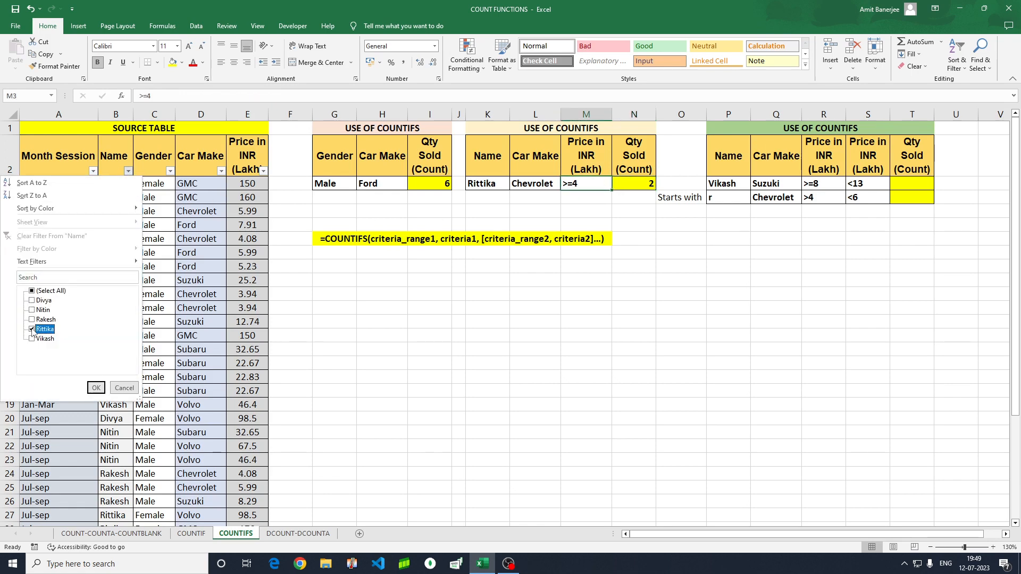
pyautogui.click(95, 388)
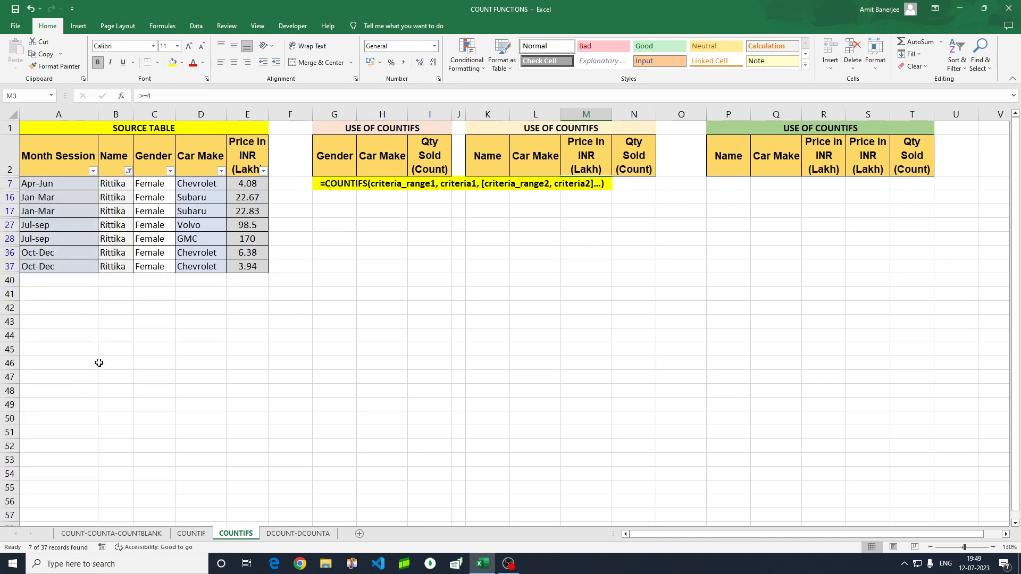
# Filter the Car Make column to Chevrolet and select the filtered prices that are at least 4
pyautogui.click(220, 171)
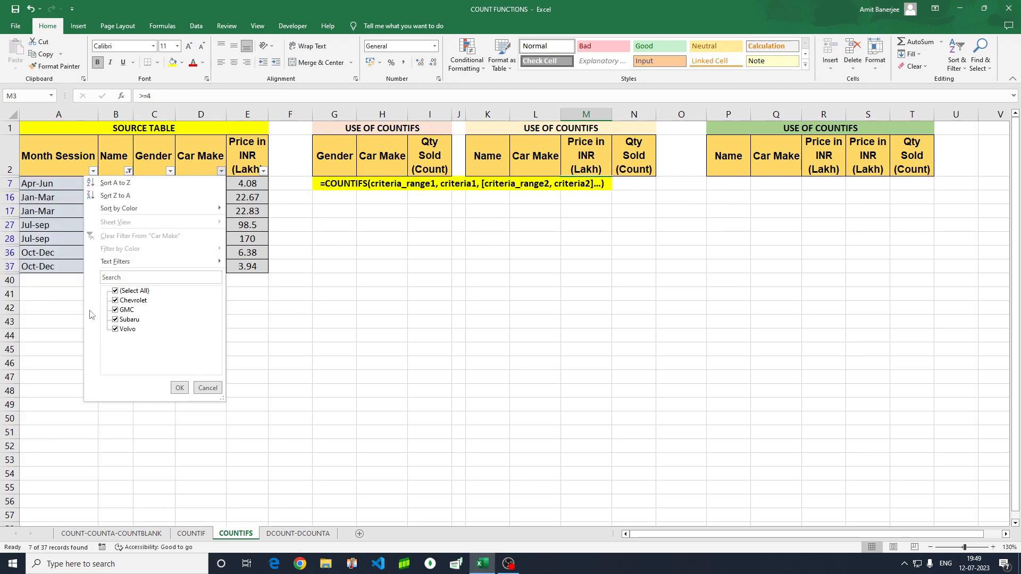
pyautogui.click(115, 292)
pyautogui.click(115, 300)
pyautogui.click(180, 388)
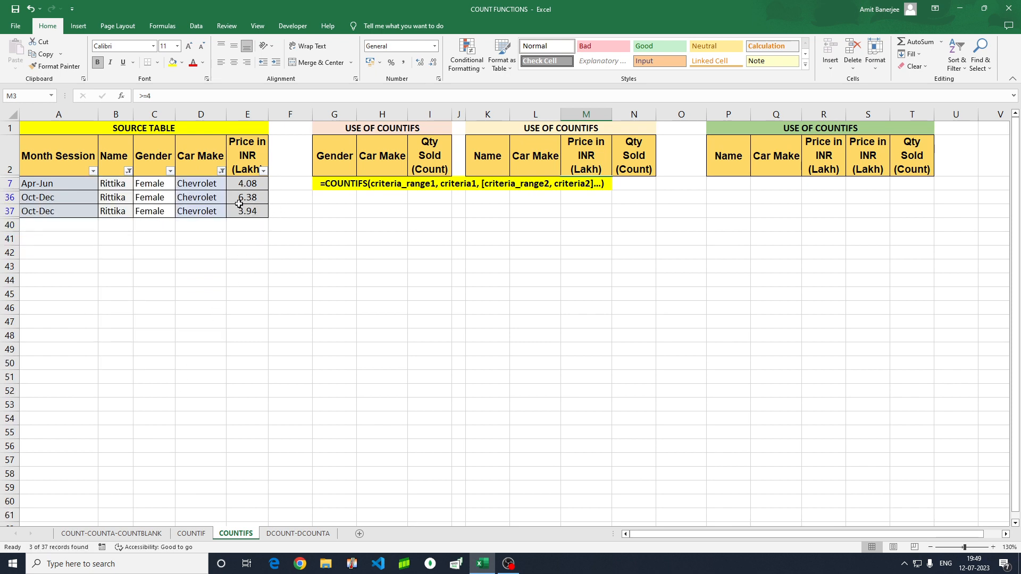
pyautogui.moveTo(246, 186); pyautogui.dragTo(243, 196)
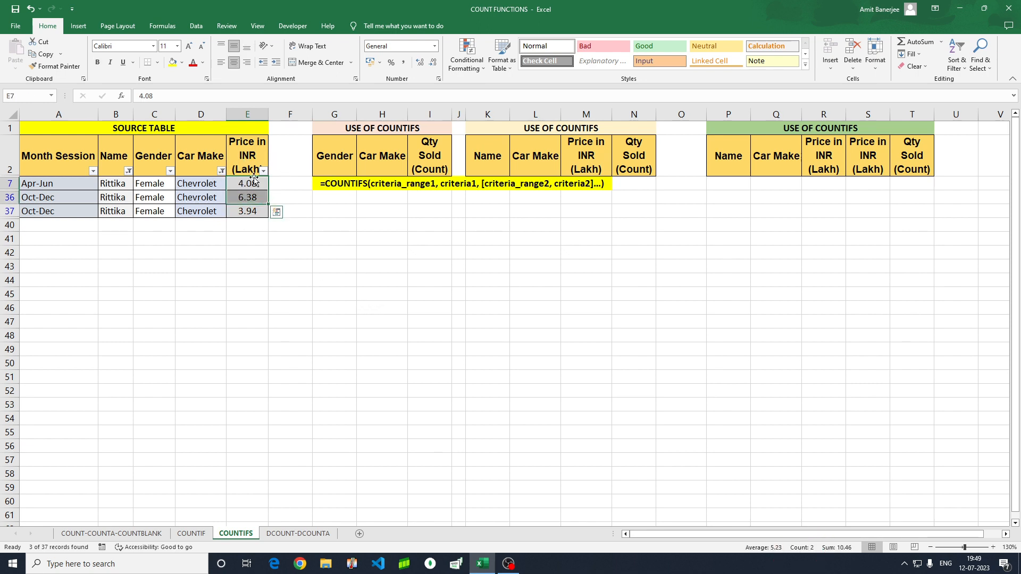
# Filter the Price column to 4.08 and 6.38, and select the filtered price cells to check their count against the formula result
pyautogui.click(251, 160)
pyautogui.click(263, 171)
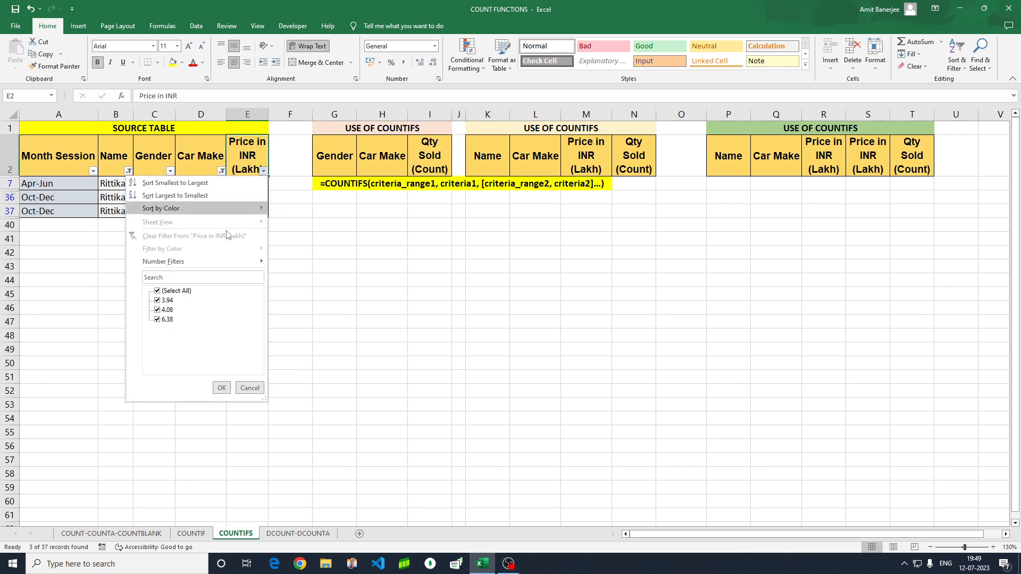
pyautogui.click(157, 292)
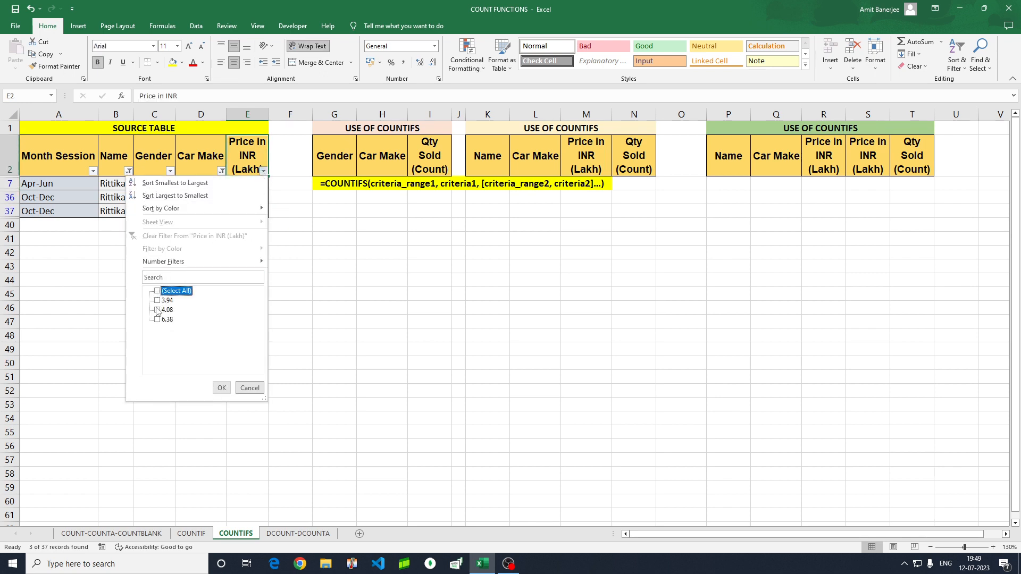
pyautogui.click(156, 310)
pyautogui.click(158, 320)
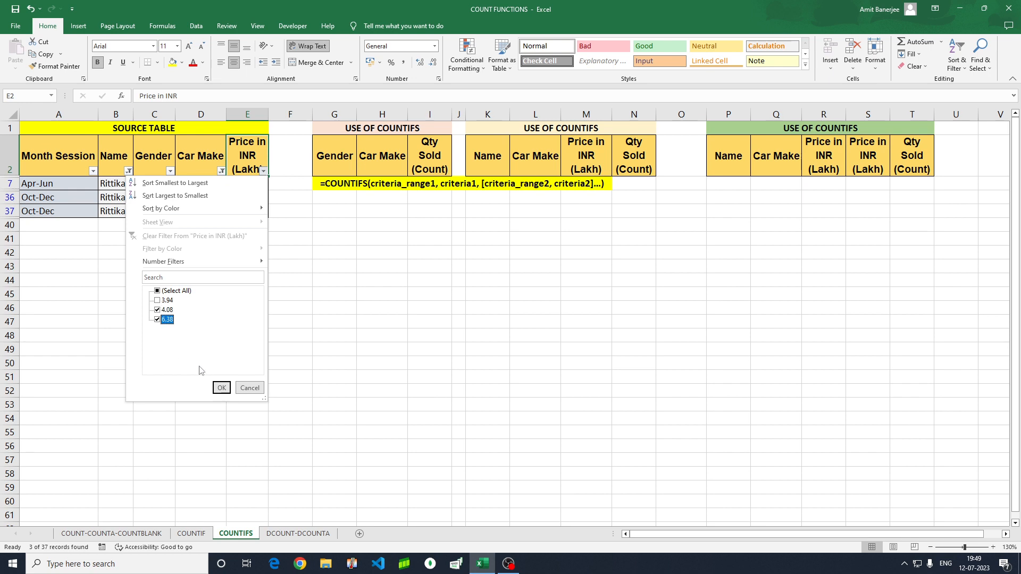
pyautogui.click(220, 389)
pyautogui.click(285, 283)
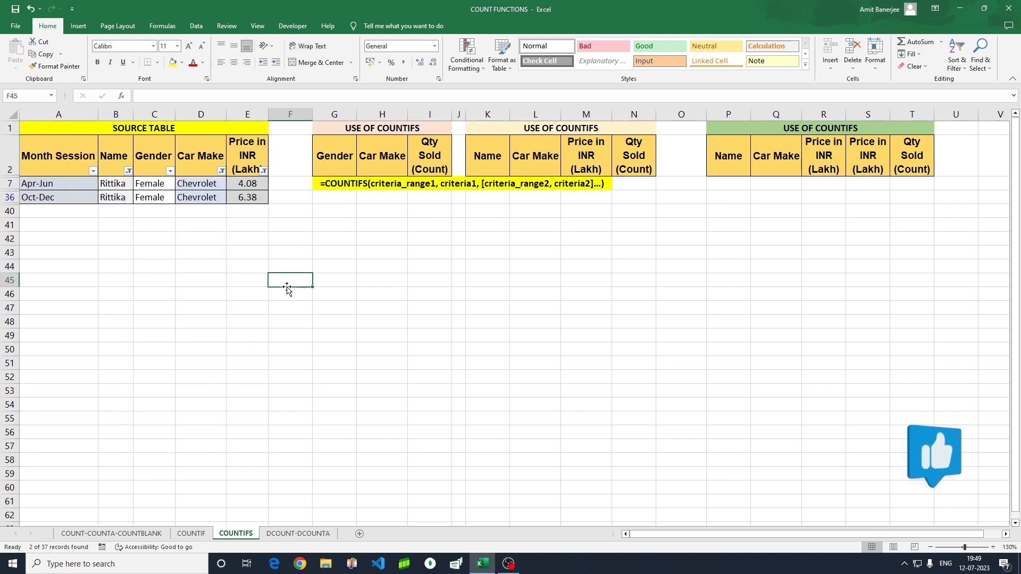
pyautogui.moveTo(239, 185); pyautogui.dragTo(246, 198)
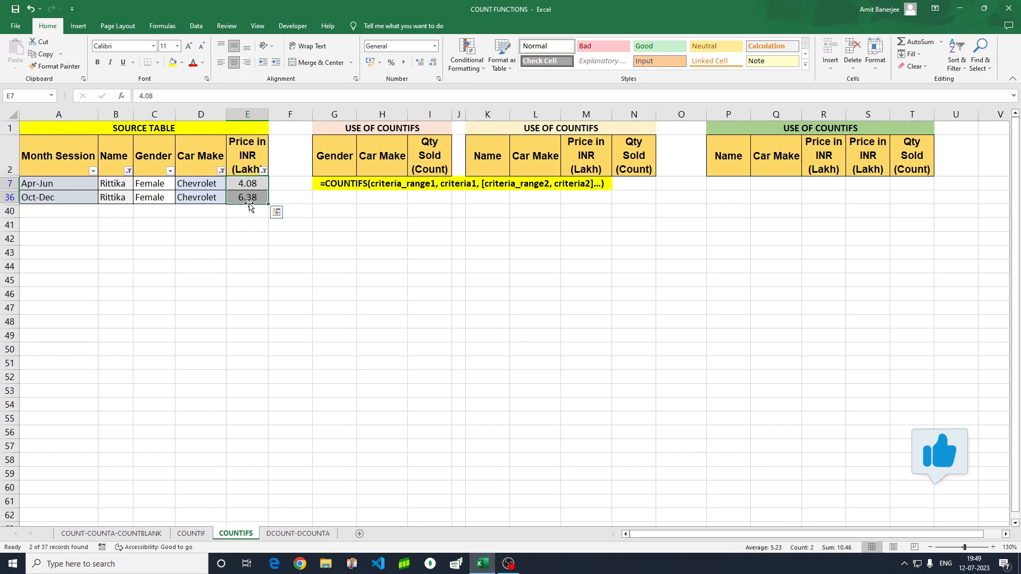
# Remove the Price filter and include every make again in the Car Make filter of the source table
pyautogui.click(263, 170)
pyautogui.click(158, 291)
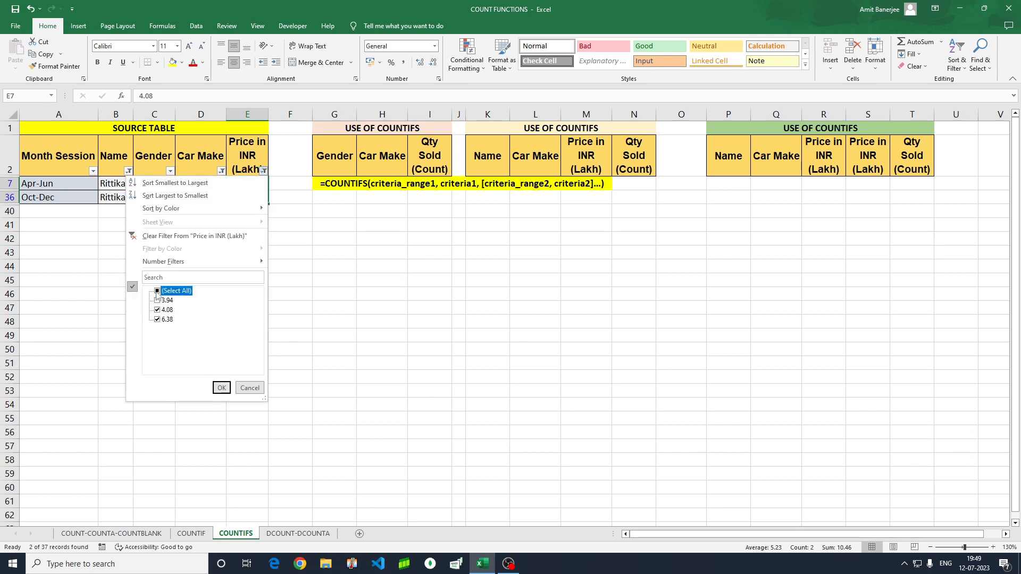
pyautogui.click(219, 386)
pyautogui.click(221, 171)
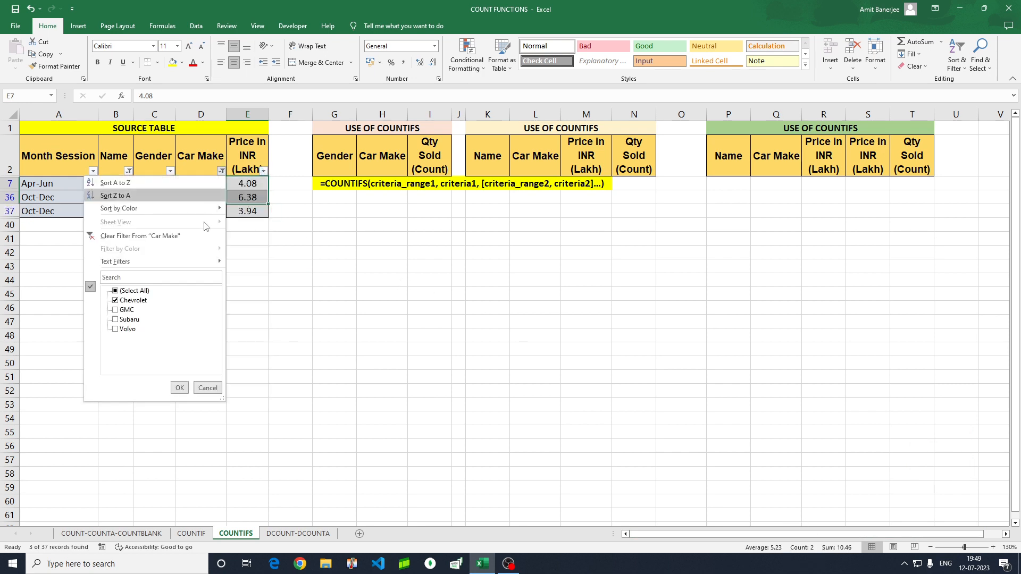
pyautogui.click(115, 292)
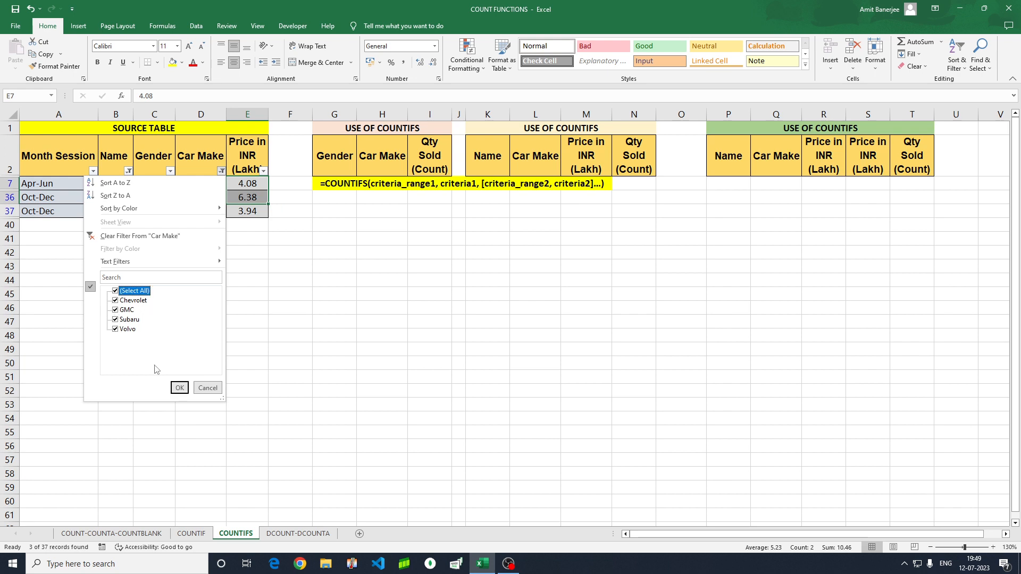
# Clear the Car Make and Name filters so all rows of the source table are shown
pyautogui.click(179, 388)
pyautogui.click(128, 171)
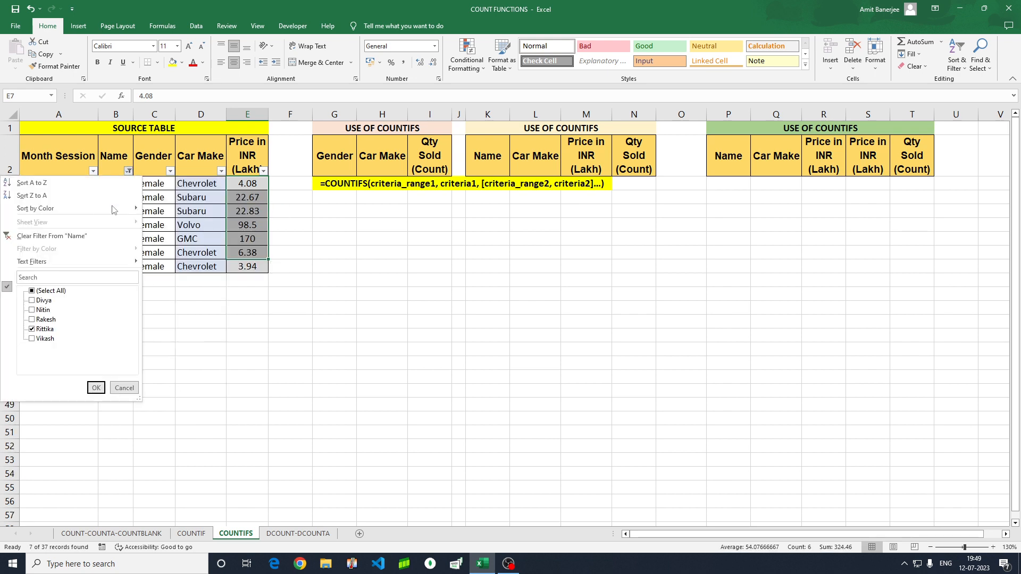
pyautogui.click(43, 291)
pyautogui.click(96, 387)
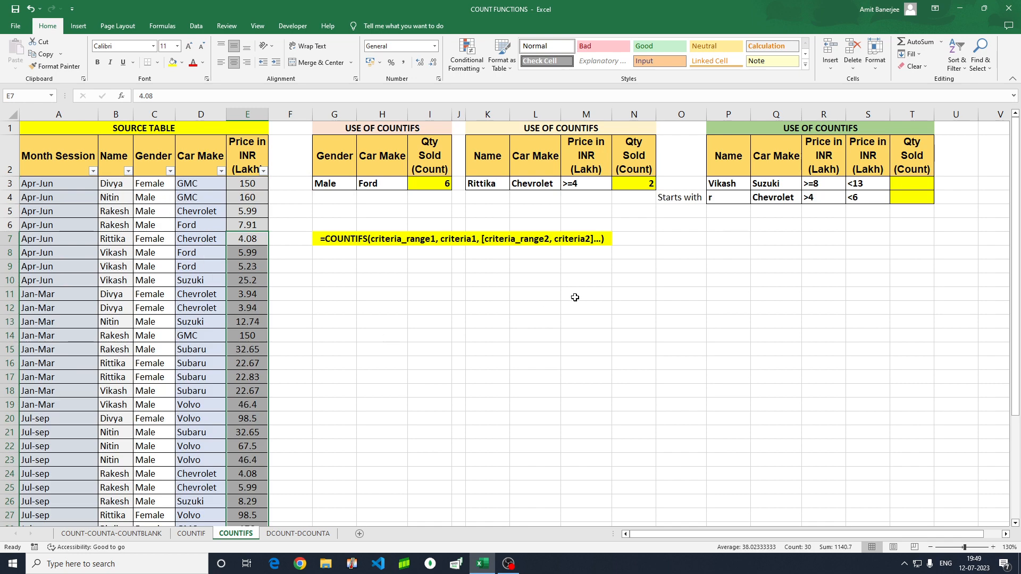
pyautogui.click(675, 319)
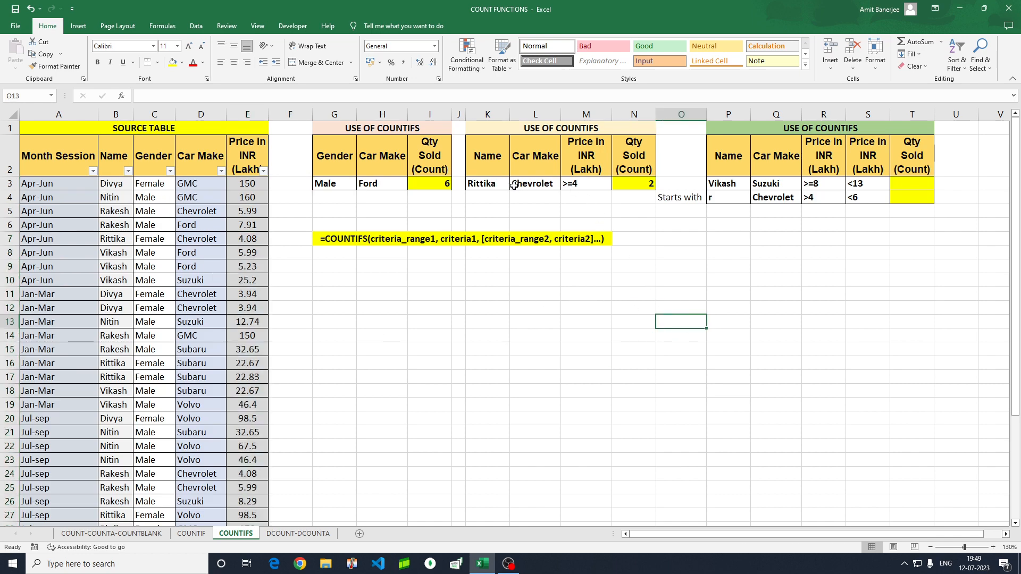
# Copy the name in B8 and paste it as a value into the COUNTIFS criteria cell K3
pyautogui.click(494, 184)
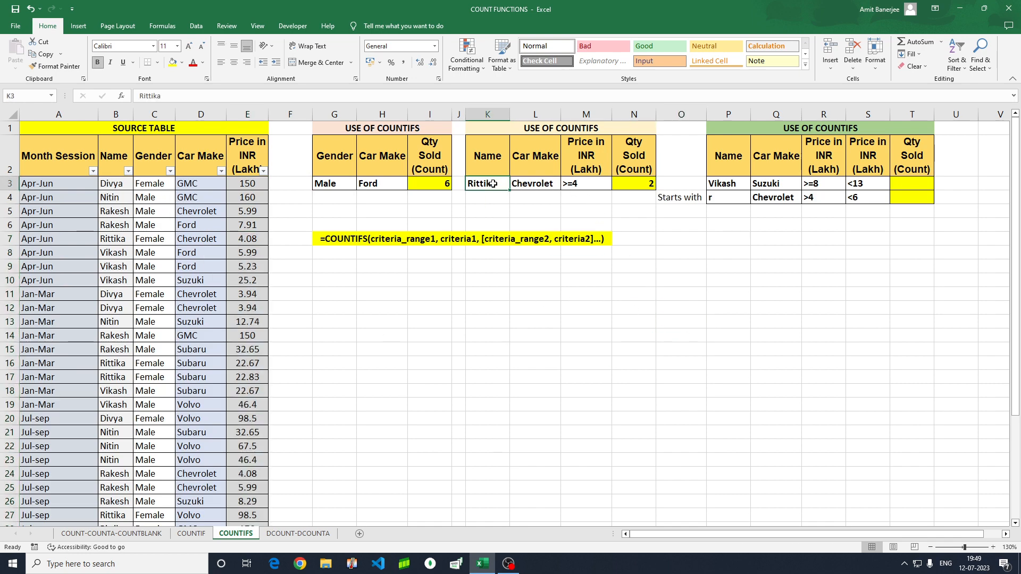
pyautogui.click(115, 255)
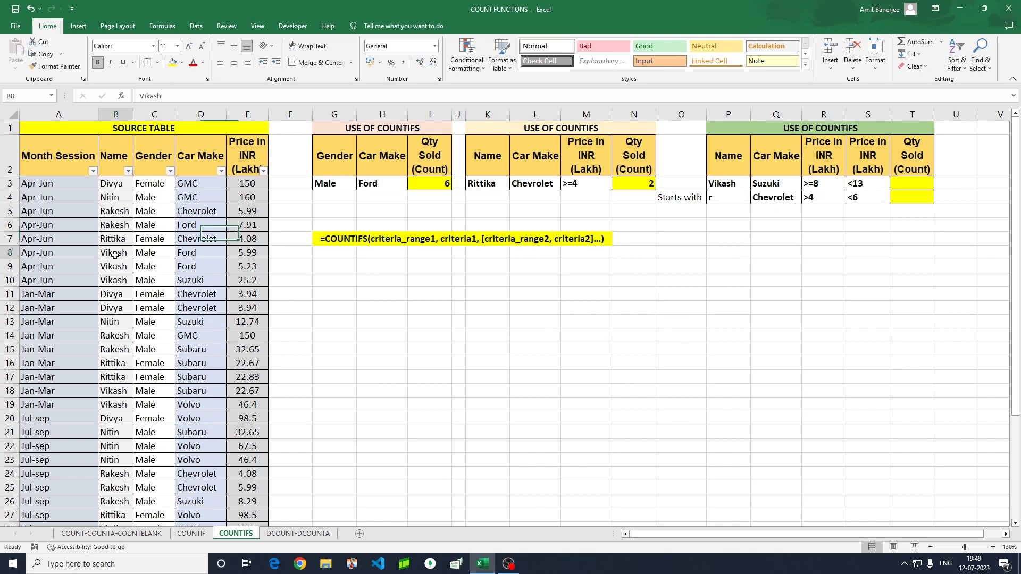
pyautogui.hotkey('ctrl', 'c')
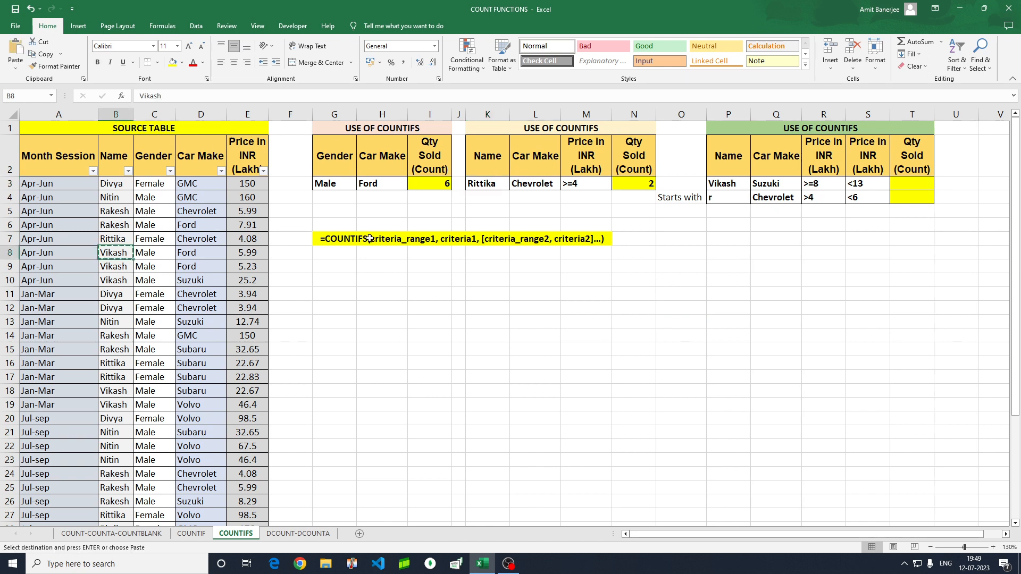
pyautogui.click(487, 186)
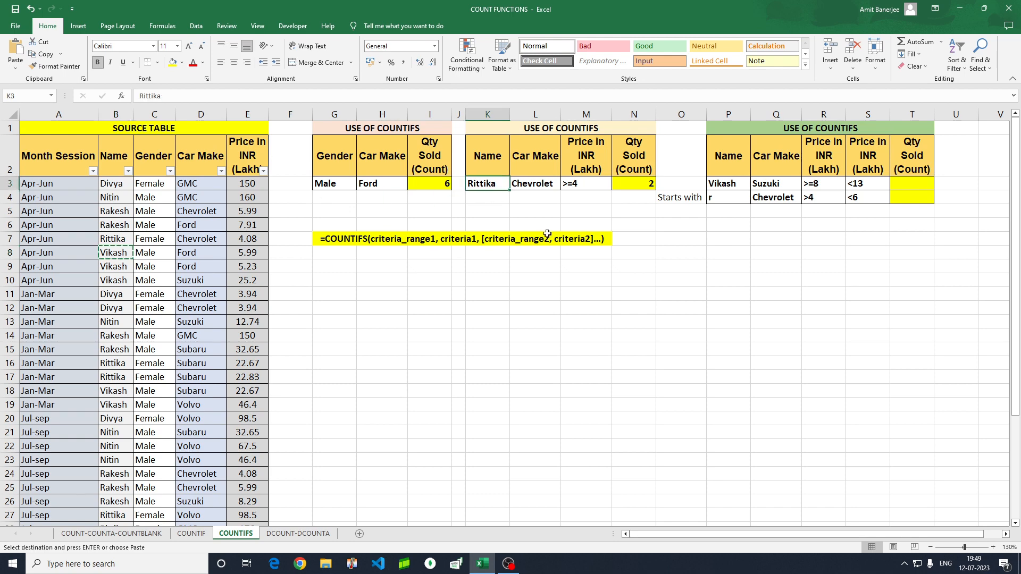
pyautogui.hotkey('ctrl', 'alt', 'v')
pyautogui.press('v')
pyautogui.press('Return')
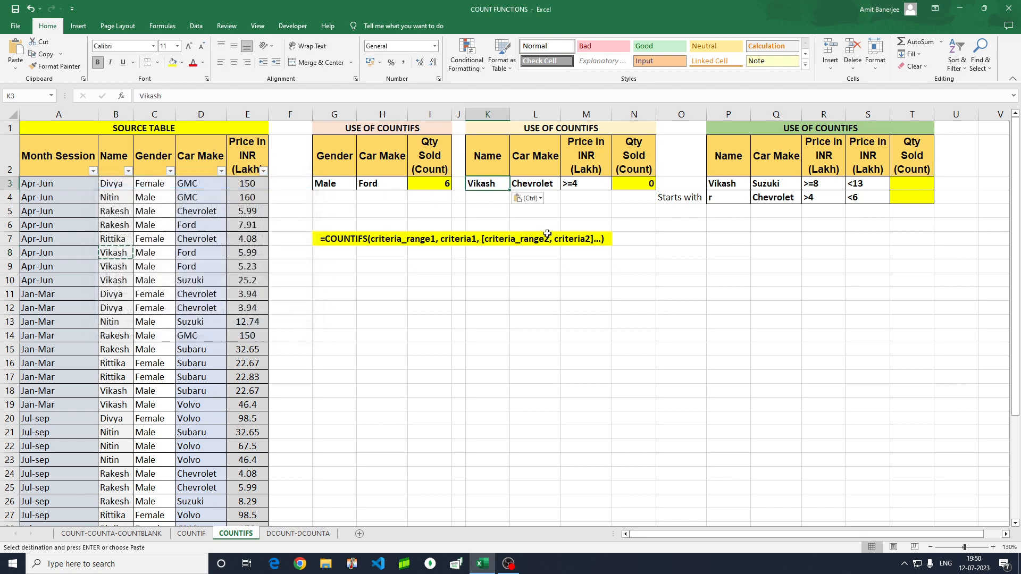
pyautogui.press('Escape')
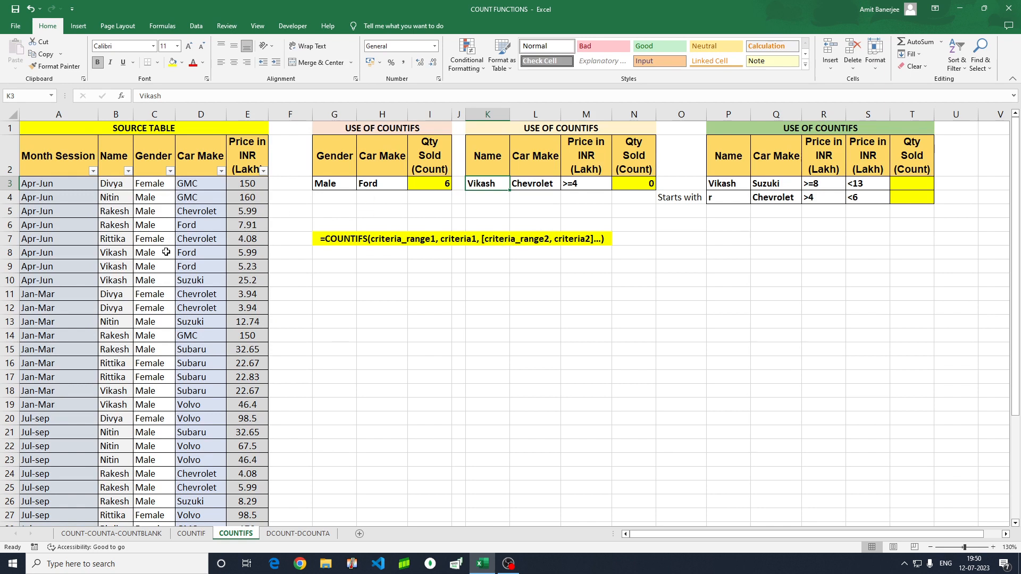
# Replace the criteria name in K3 with the name from B14, pasted as a value
pyautogui.click(117, 339)
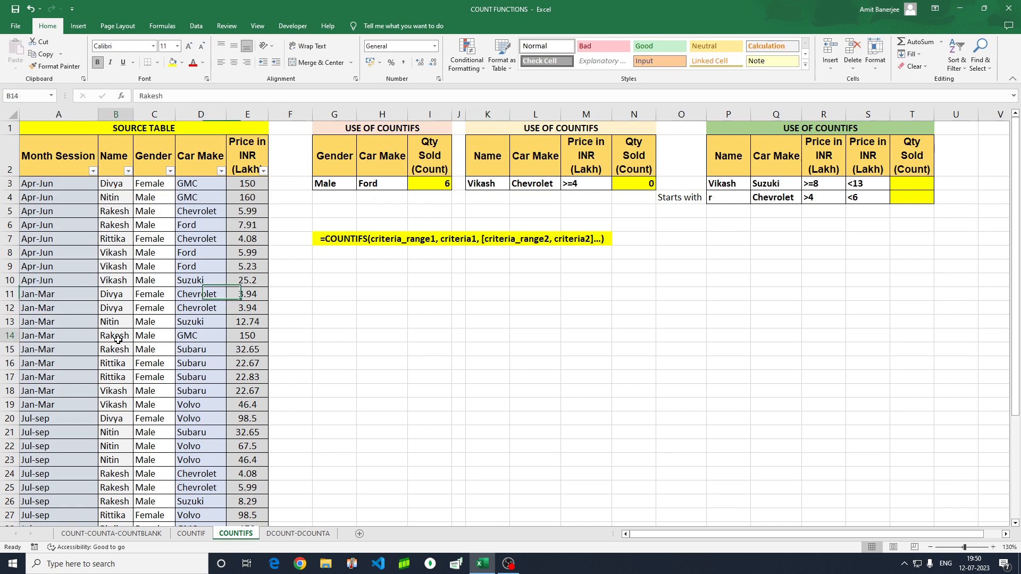
pyautogui.hotkey('ctrl', 'c')
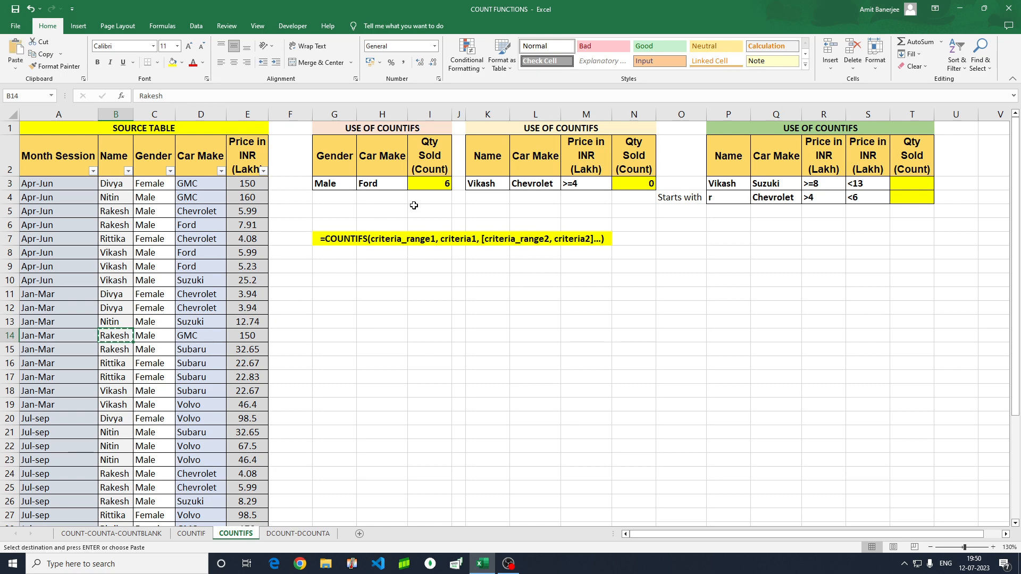
pyautogui.click(495, 184)
pyautogui.hotkey('ctrl', 'alt', 'v')
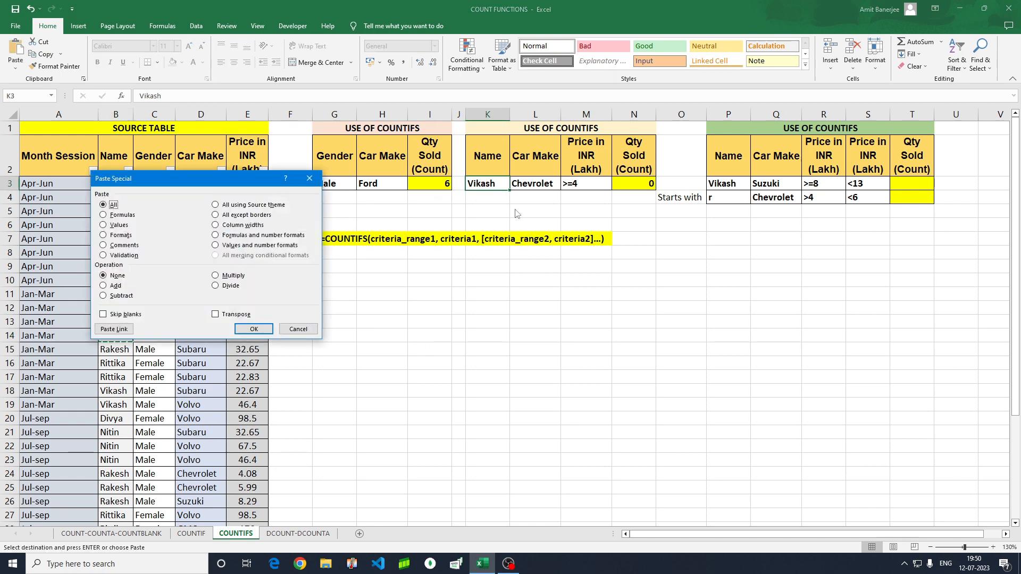
pyautogui.press('v')
pyautogui.press('Return')
pyautogui.press('Escape')
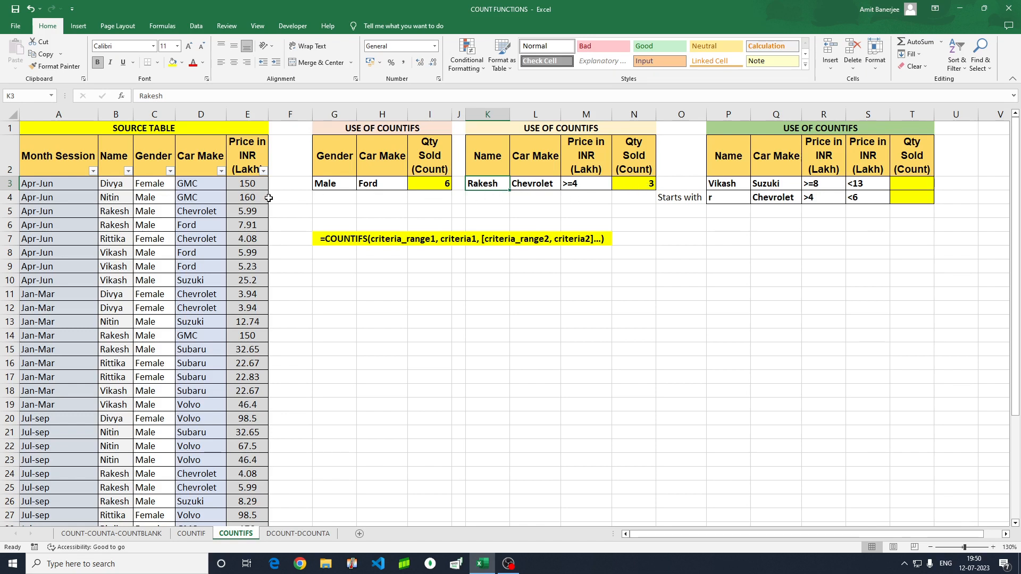
# Filter the source table by the name in K3 and Car Make Chevrolet, selecting the matching prices to check their count
pyautogui.click(129, 171)
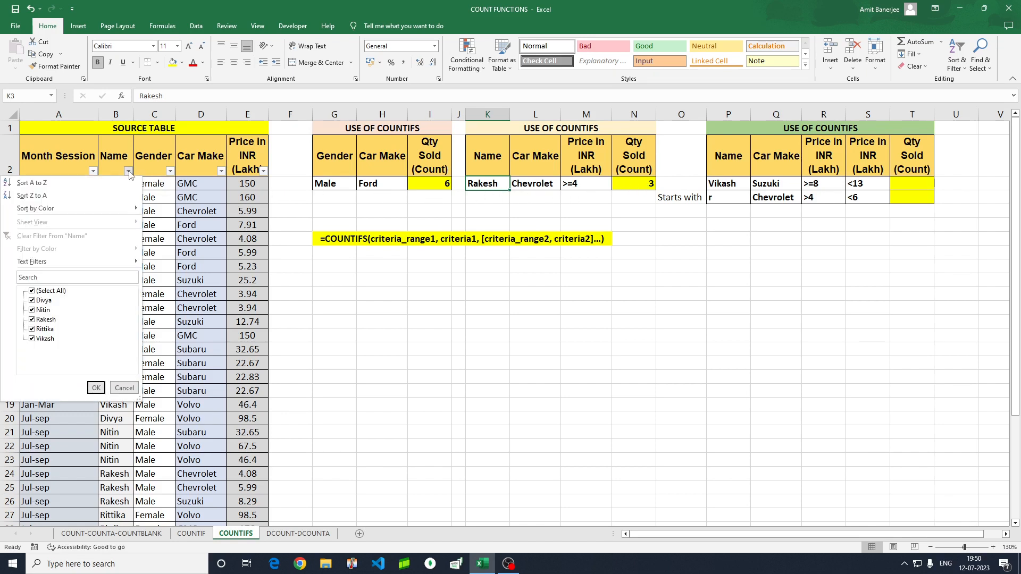
pyautogui.click(33, 292)
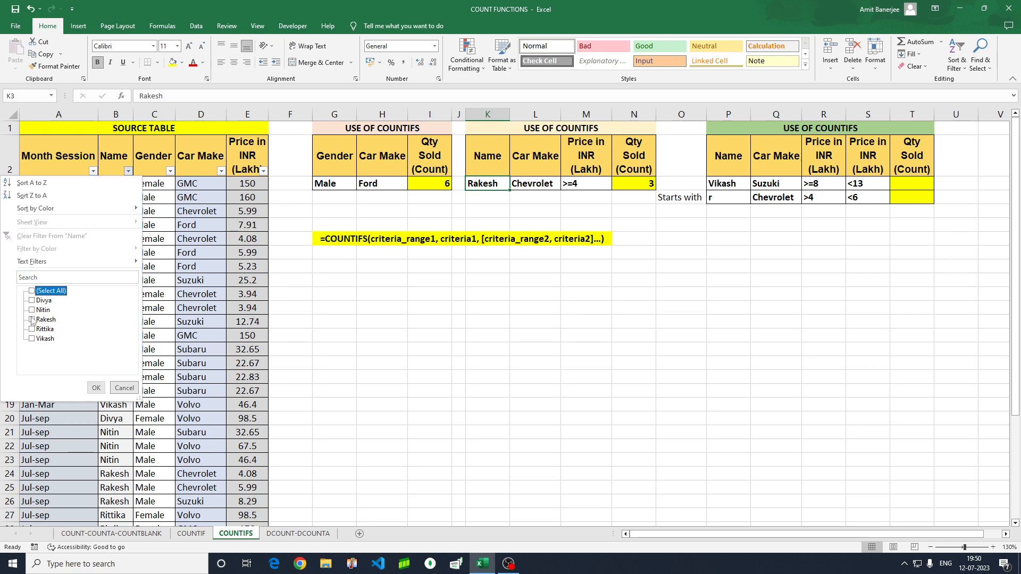
pyautogui.click(32, 320)
pyautogui.click(95, 387)
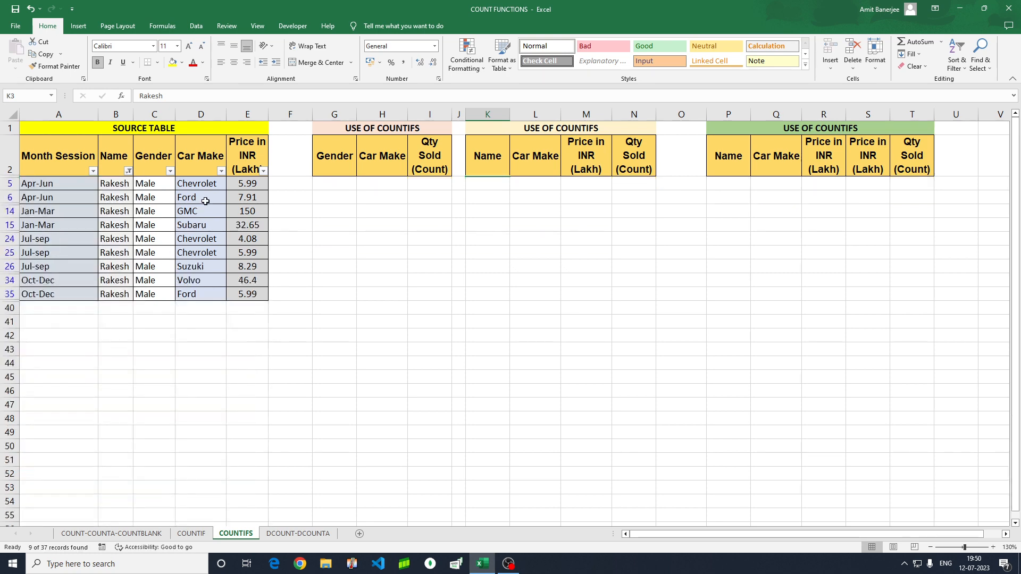
pyautogui.click(220, 171)
pyautogui.click(115, 292)
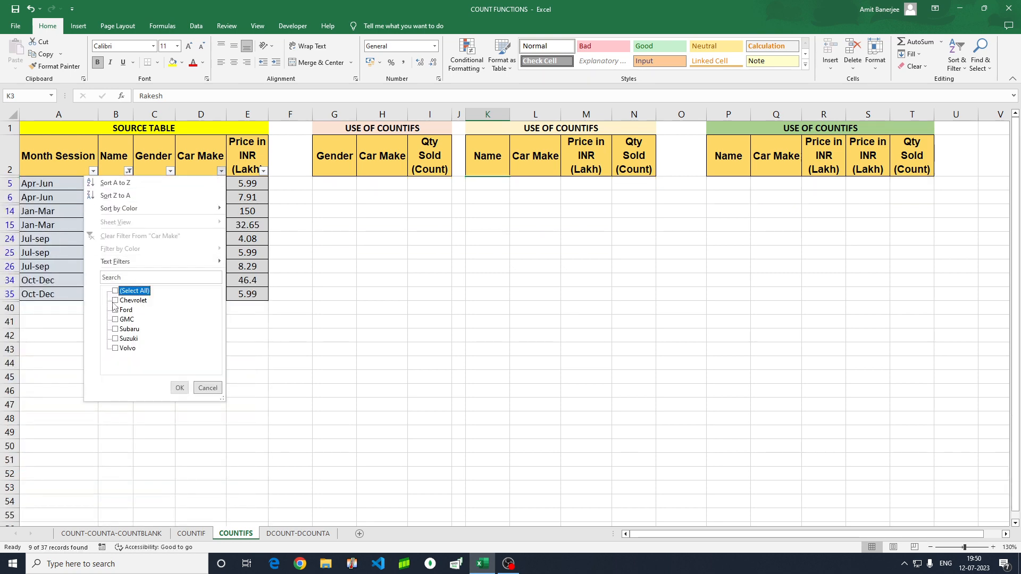
pyautogui.click(115, 300)
pyautogui.click(179, 388)
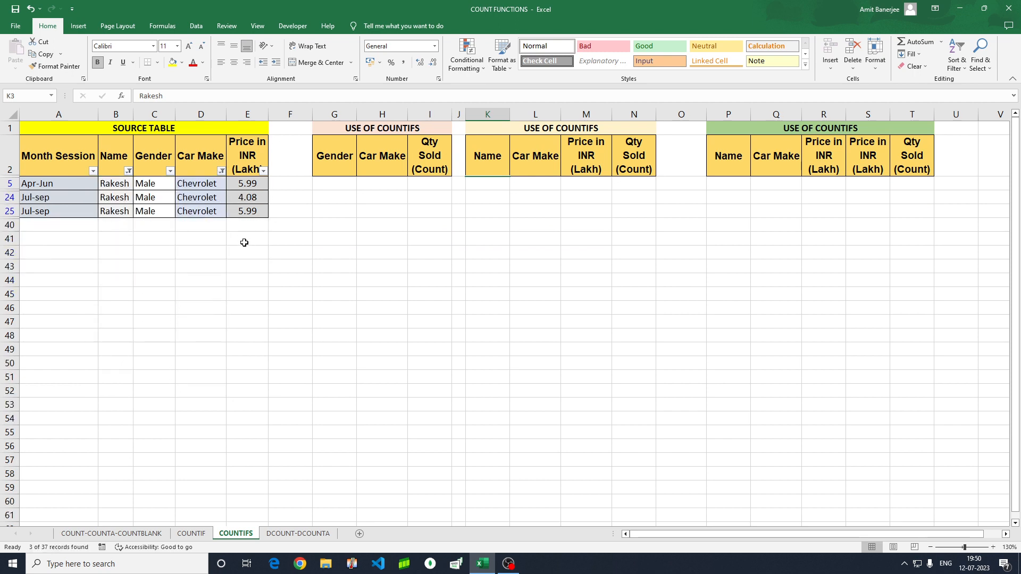
pyautogui.moveTo(242, 185); pyautogui.dragTo(243, 211)
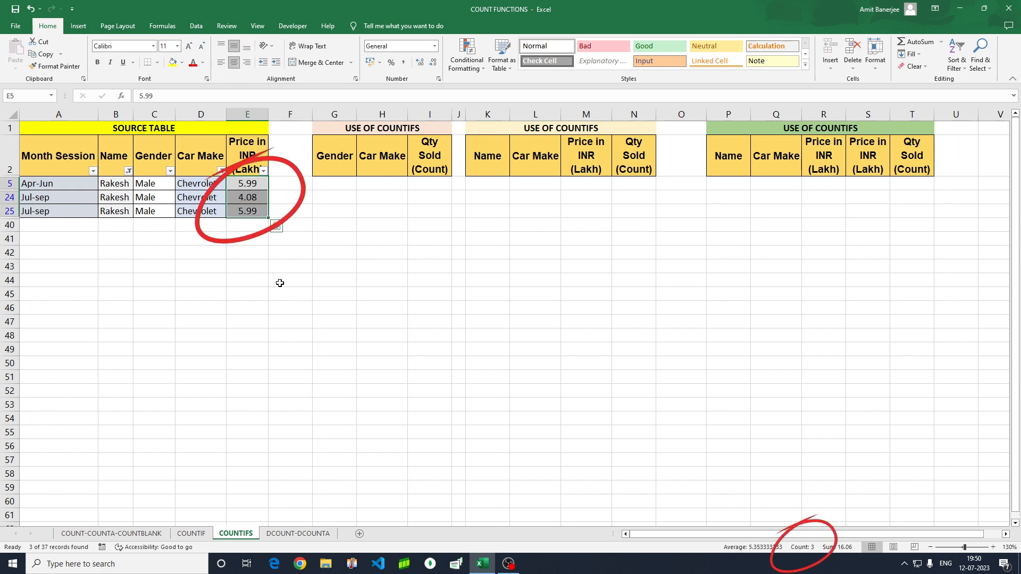
# Remove the Chevrolet and name filters from the source table to show all records again
pyautogui.click(221, 170)
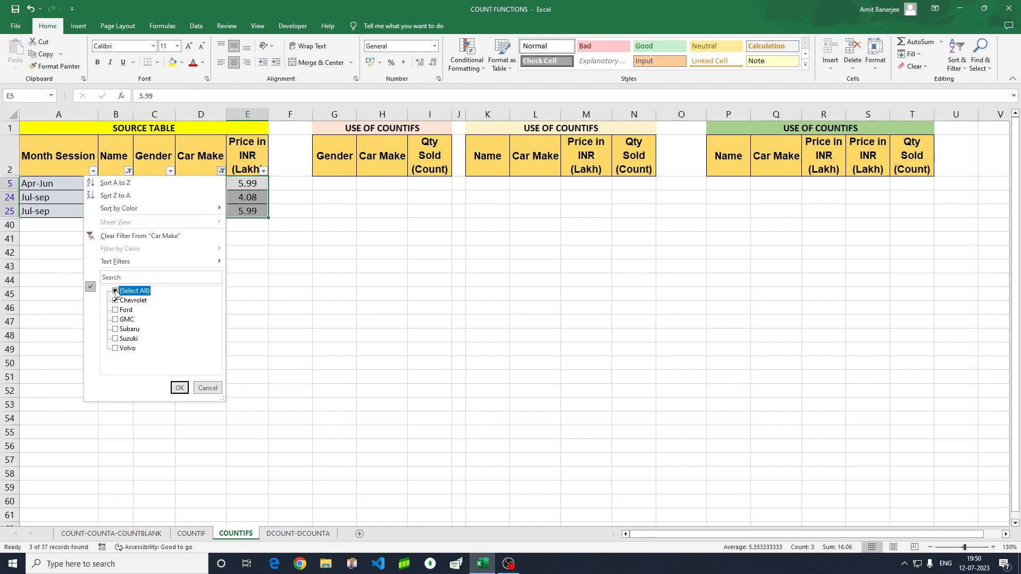
pyautogui.click(116, 290)
pyautogui.click(179, 387)
pyautogui.click(128, 170)
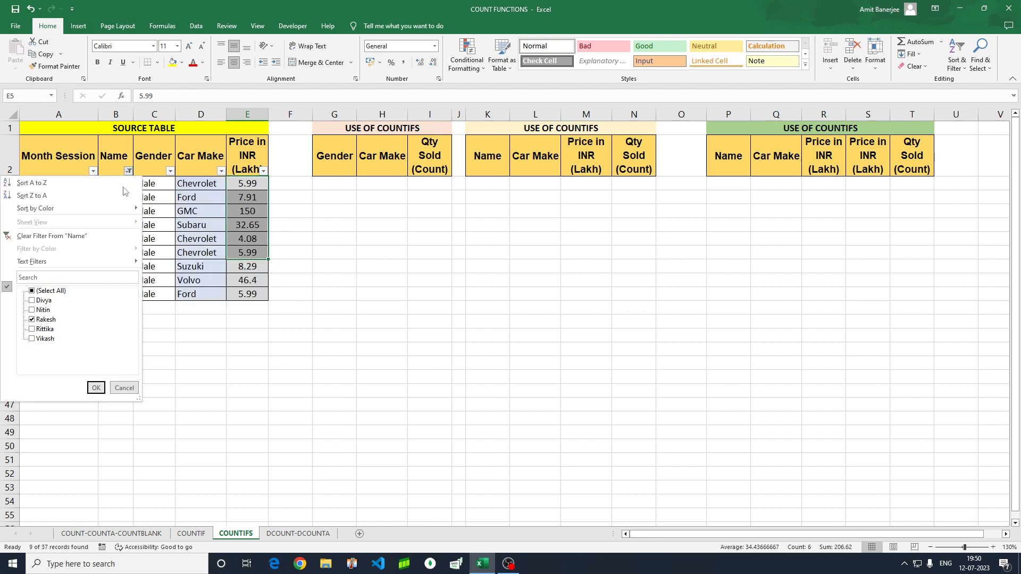
pyautogui.click(32, 291)
pyautogui.click(94, 387)
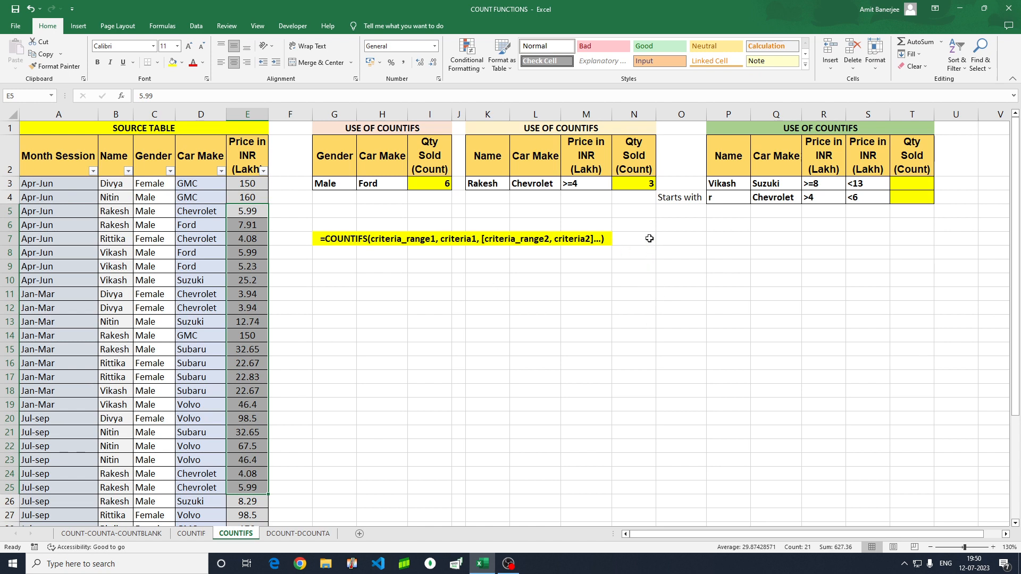
pyautogui.click(682, 244)
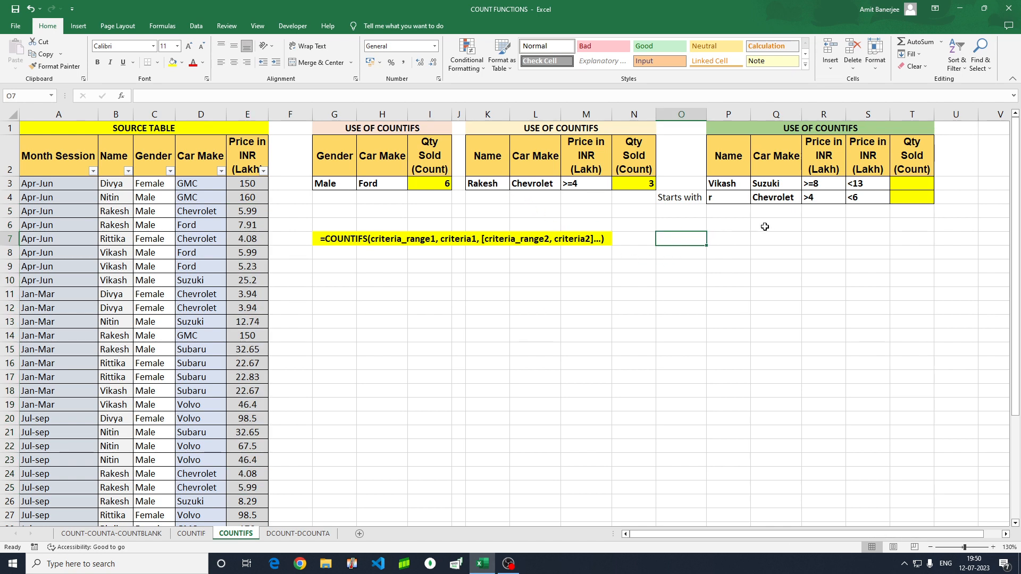
# Start a COUNTIFS formula in T3 with name range B3:B39 and criterion P3
pyautogui.click(913, 183)
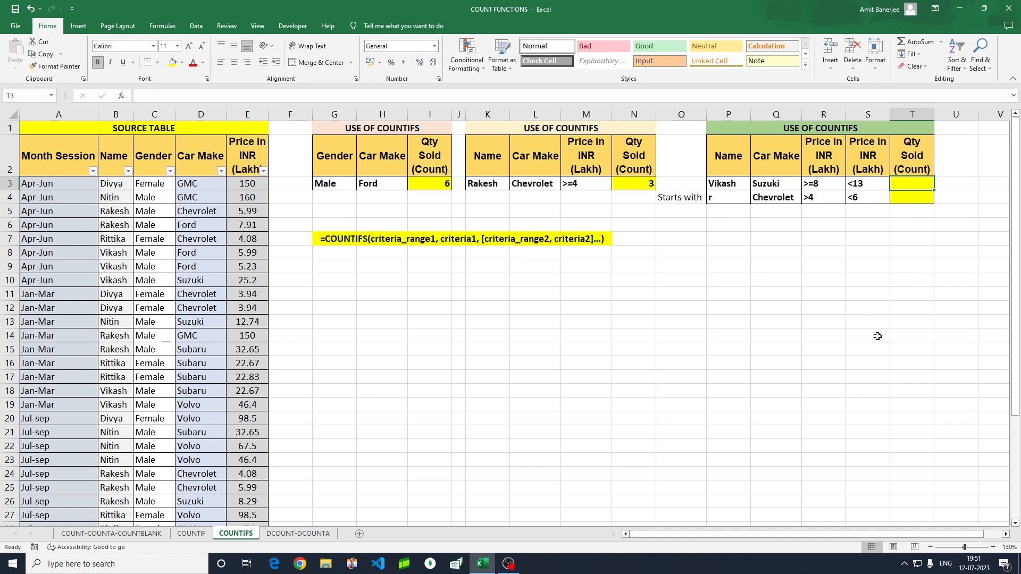
pyautogui.write('=')
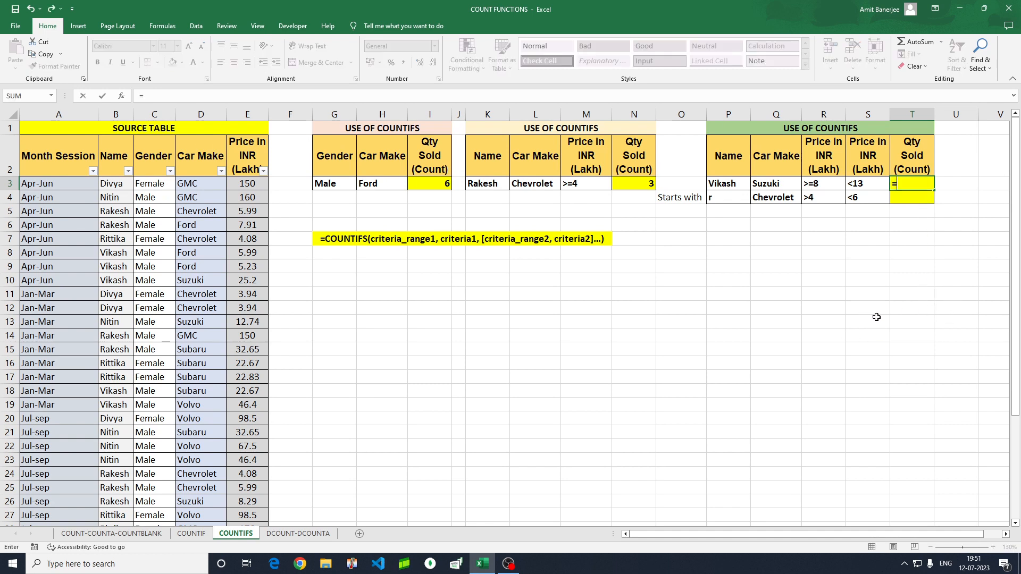
pyautogui.write('countifs')
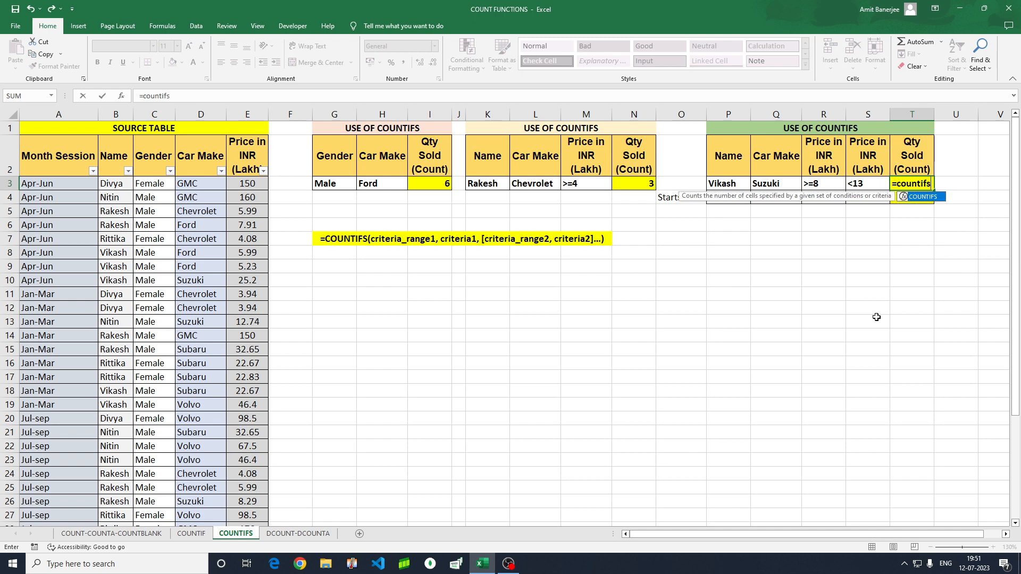
pyautogui.press('Tab')
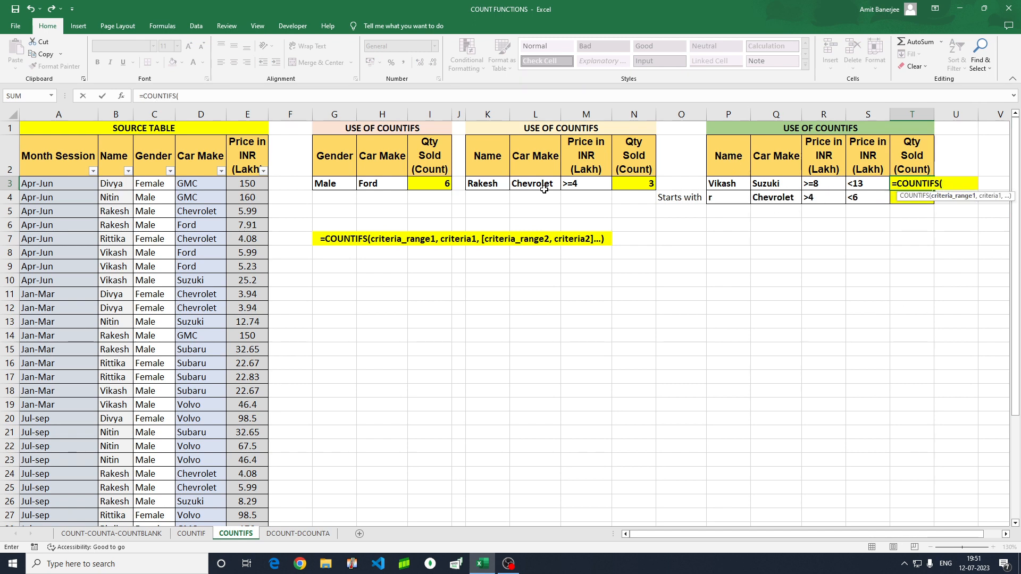
pyautogui.click(108, 183)
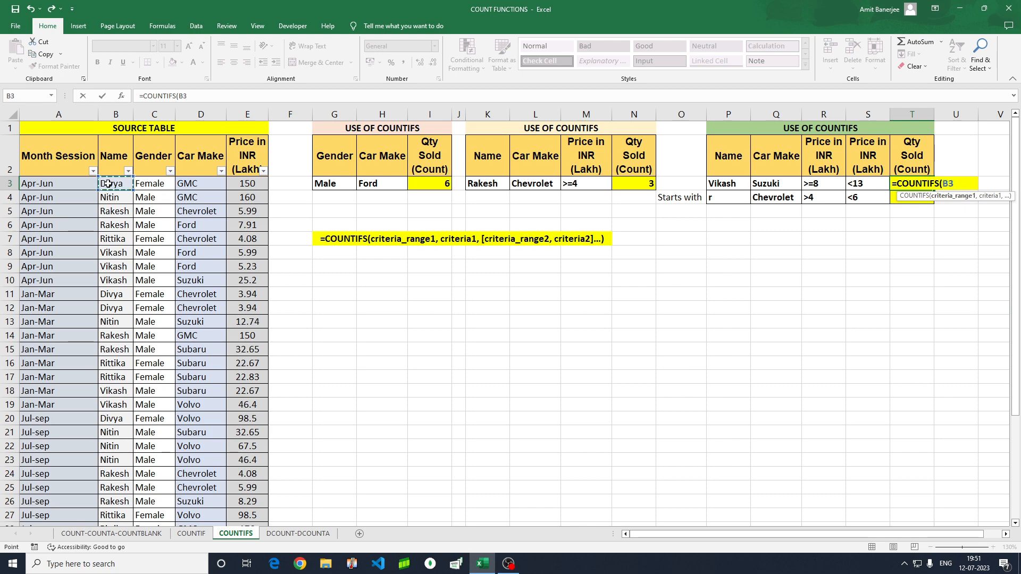
pyautogui.hotkey('ctrl', 'shift', 'Down')
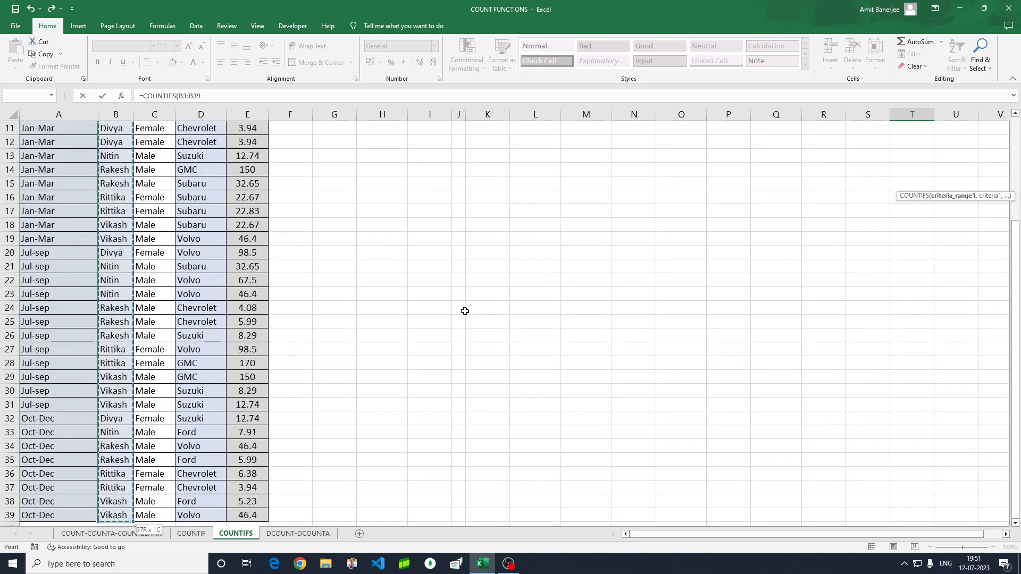
pyautogui.scroll(10, 464, 311)
pyautogui.write(',')
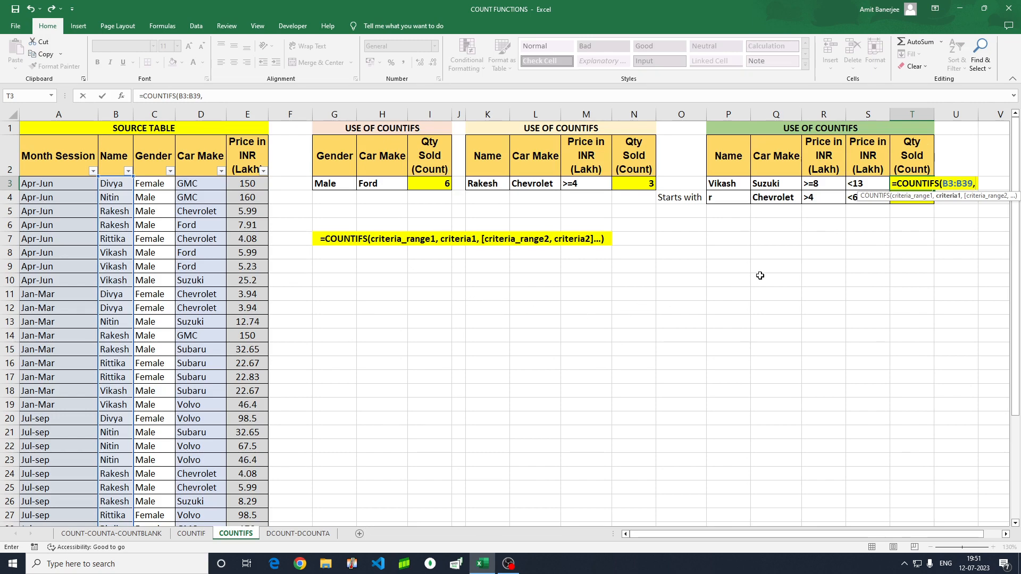
pyautogui.click(727, 184)
pyautogui.write(',')
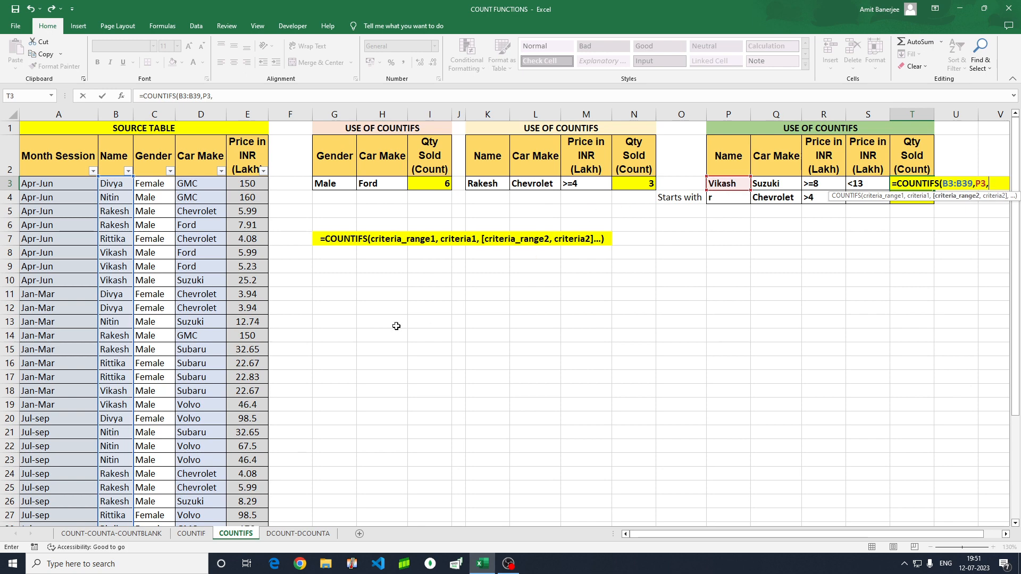
# Add the car make range D3:D39 with criterion Q3 to the COUNTIFS formula in T3
pyautogui.click(187, 184)
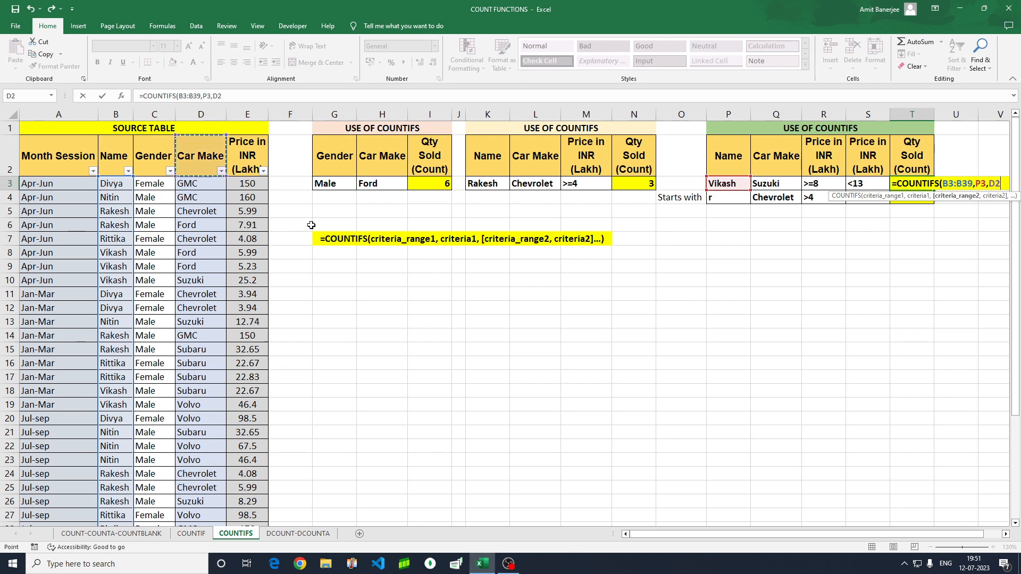
pyautogui.hotkey('ctrl', 'shift', 'Down')
pyautogui.write(',')
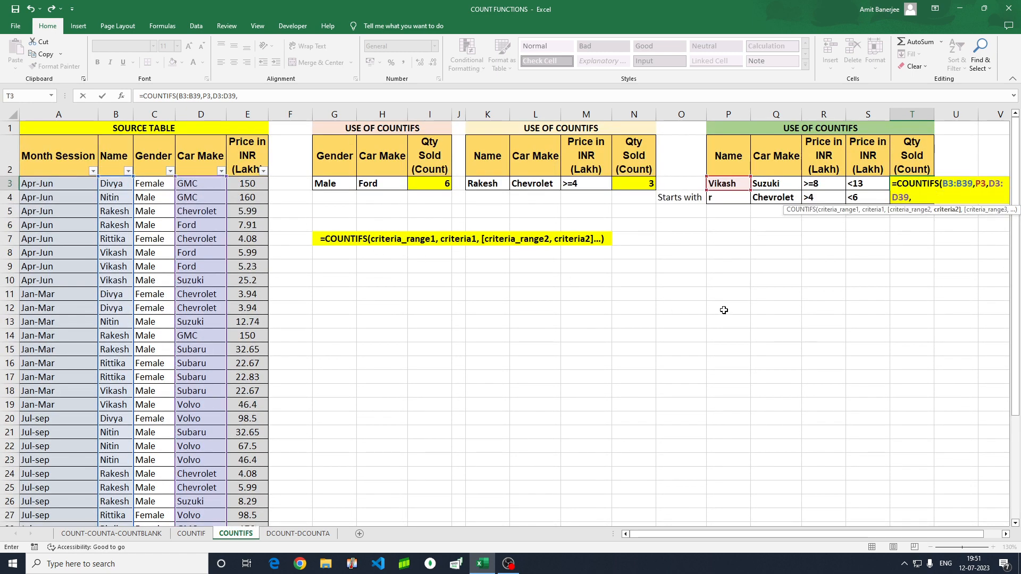
pyautogui.click(769, 181)
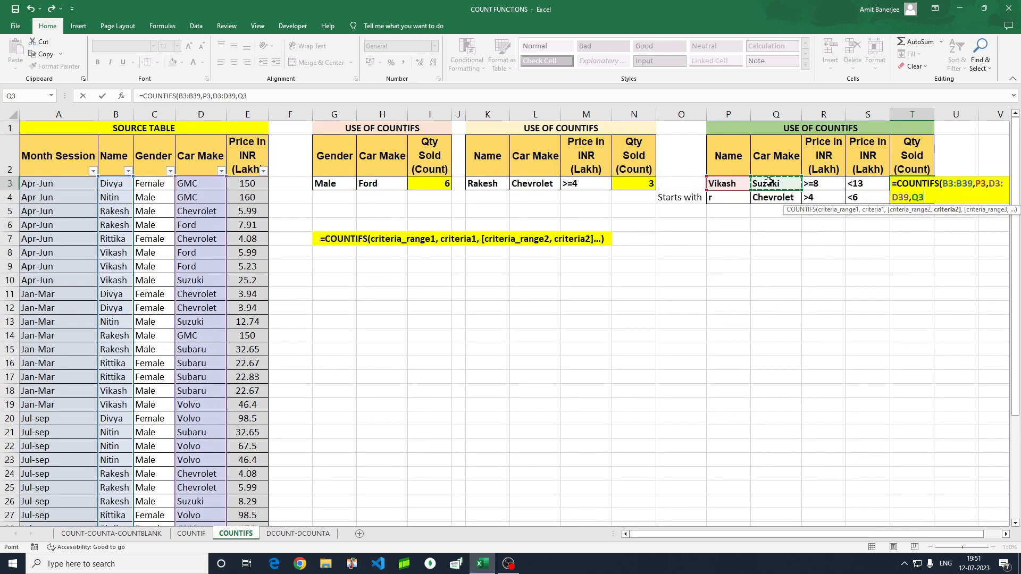
pyautogui.write(',')
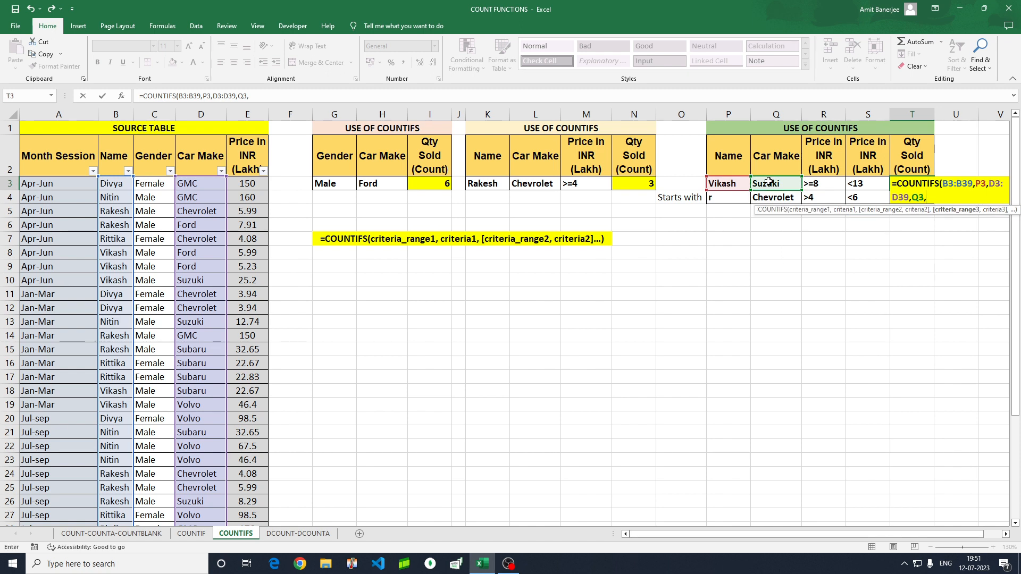
# Add the price range E3:E39 with the lower-limit criterion R3 to the COUNTIFS formula in T3
pyautogui.click(240, 181)
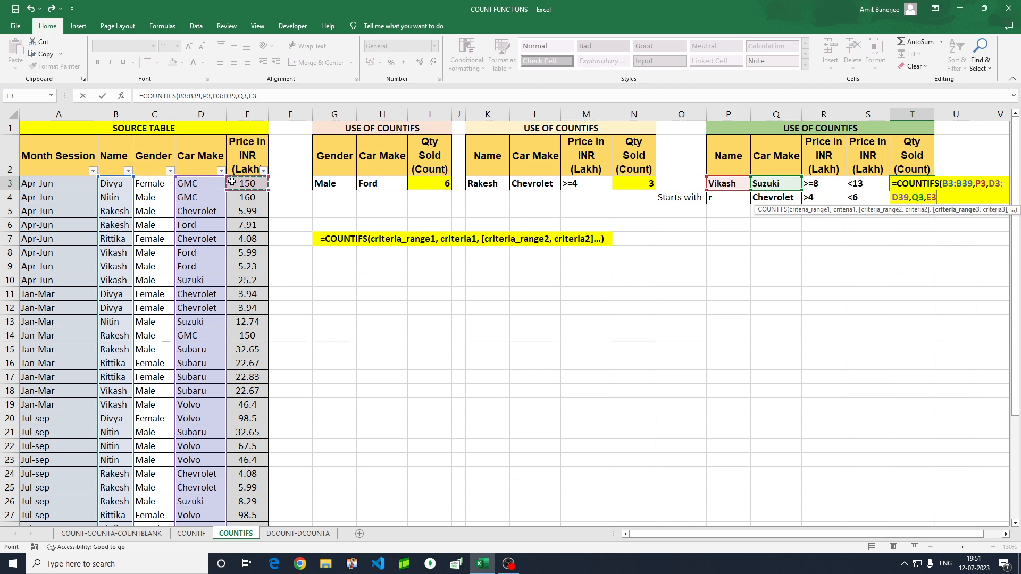
pyautogui.moveTo(231, 181); pyautogui.dragTo(249, 524)
pyautogui.scroll(4, 385, 233)
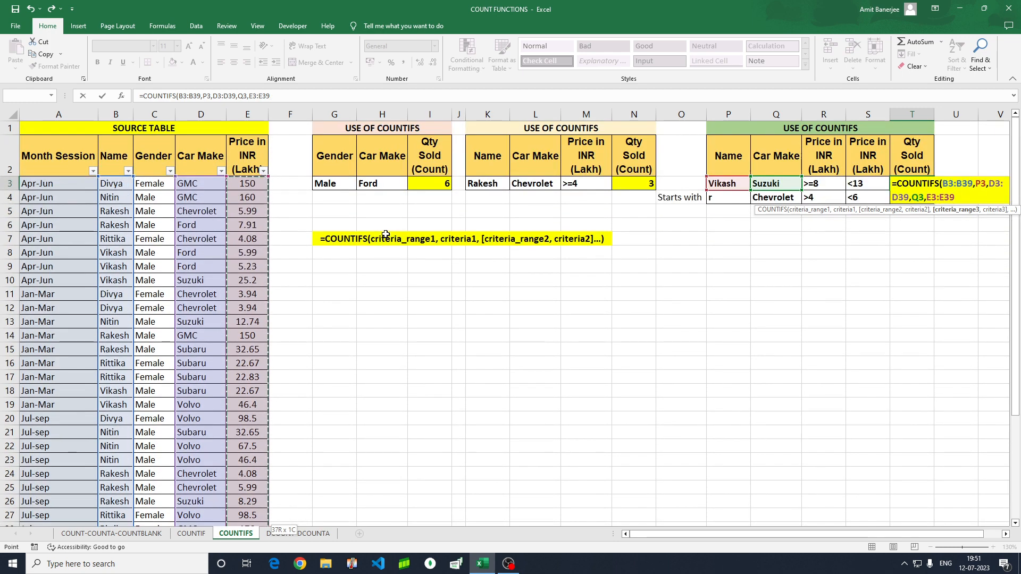
pyautogui.write(',')
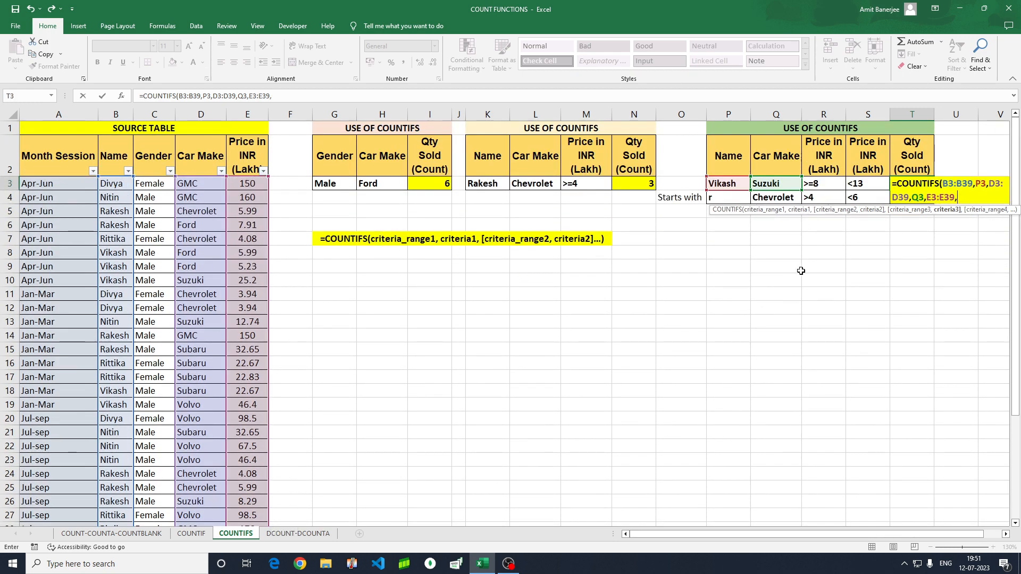
pyautogui.click(822, 184)
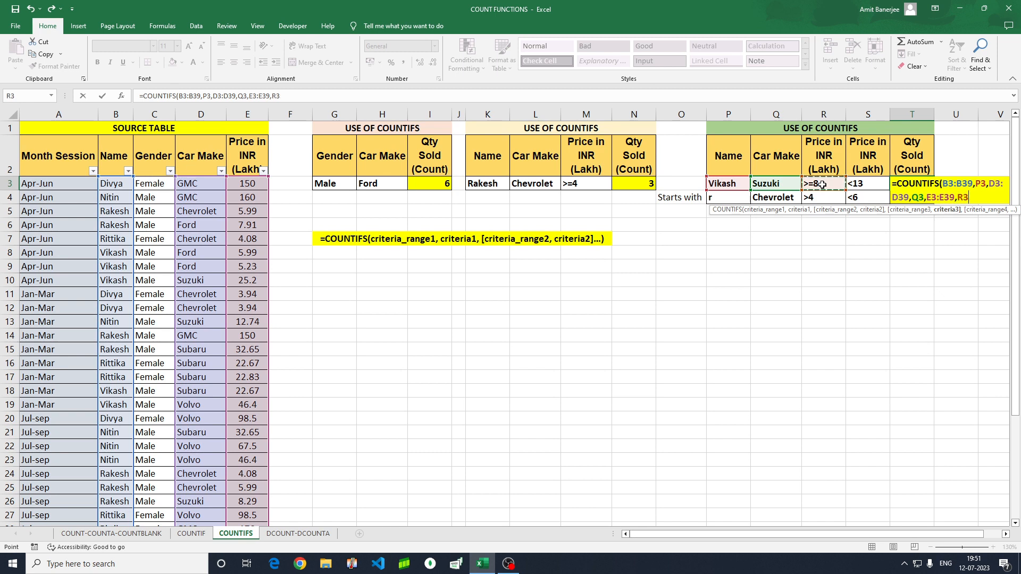
pyautogui.write(',')
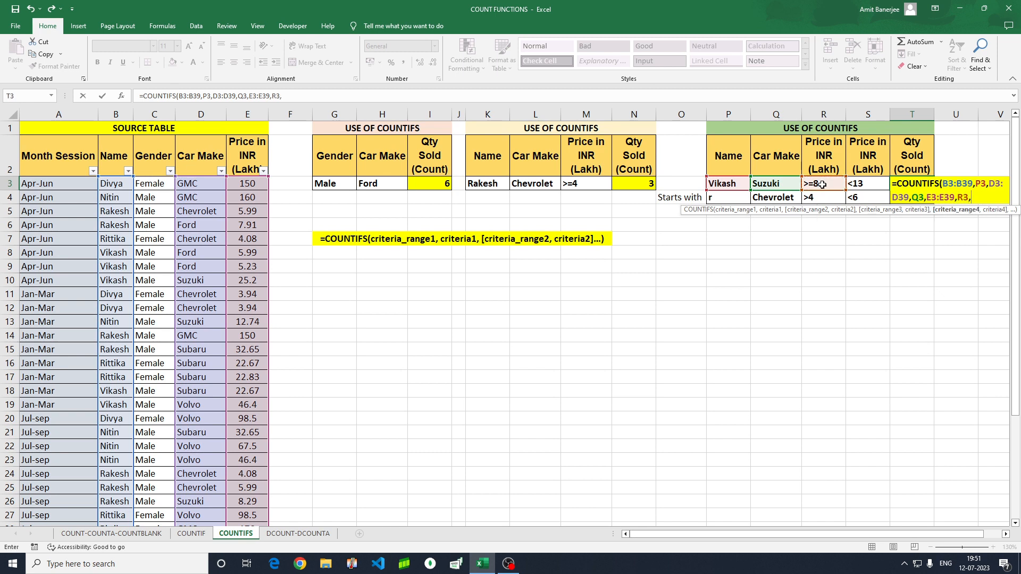
# Add the price range E3:E39 again with the upper-limit criterion S3 and complete the COUNTIFS formula in T3
pyautogui.click(254, 183)
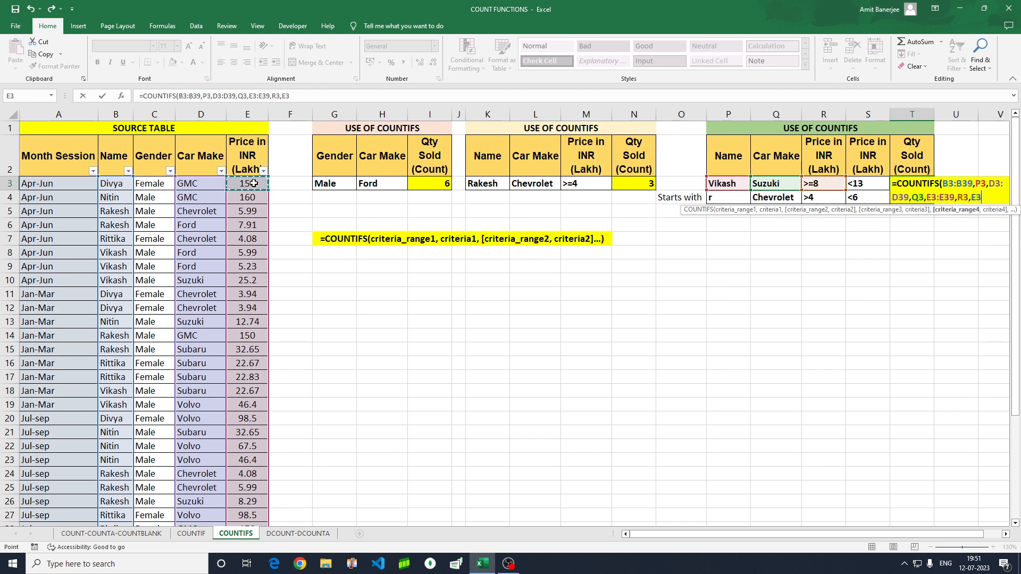
pyautogui.hotkey('ctrl', 'shift', 'Down')
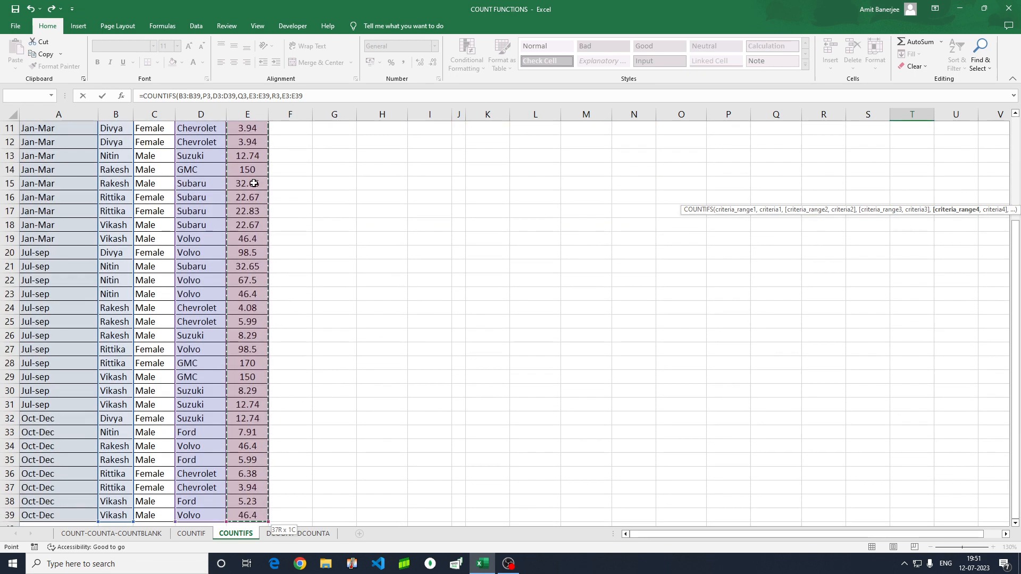
pyautogui.scroll(4, 423, 236)
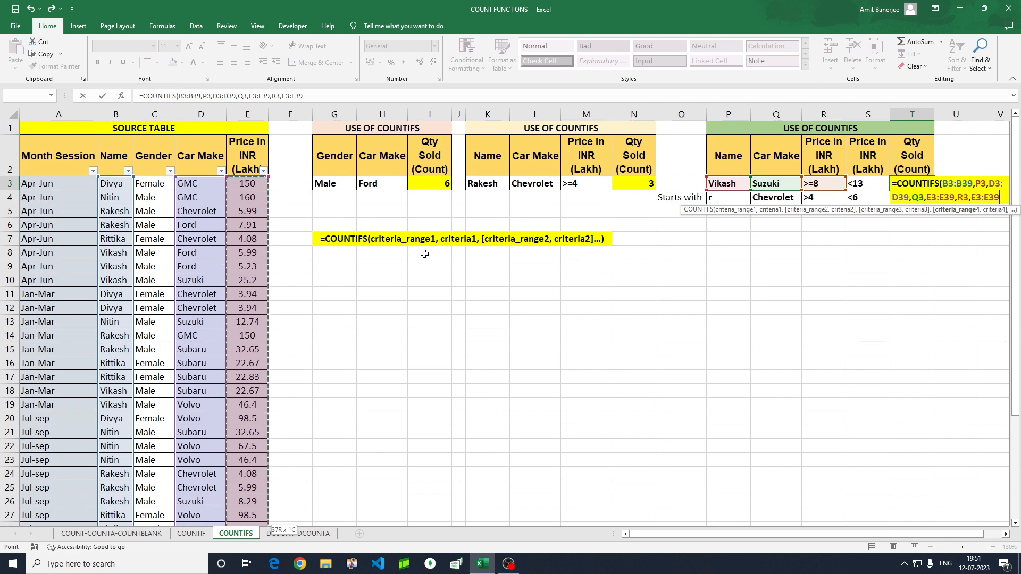
pyautogui.write(',')
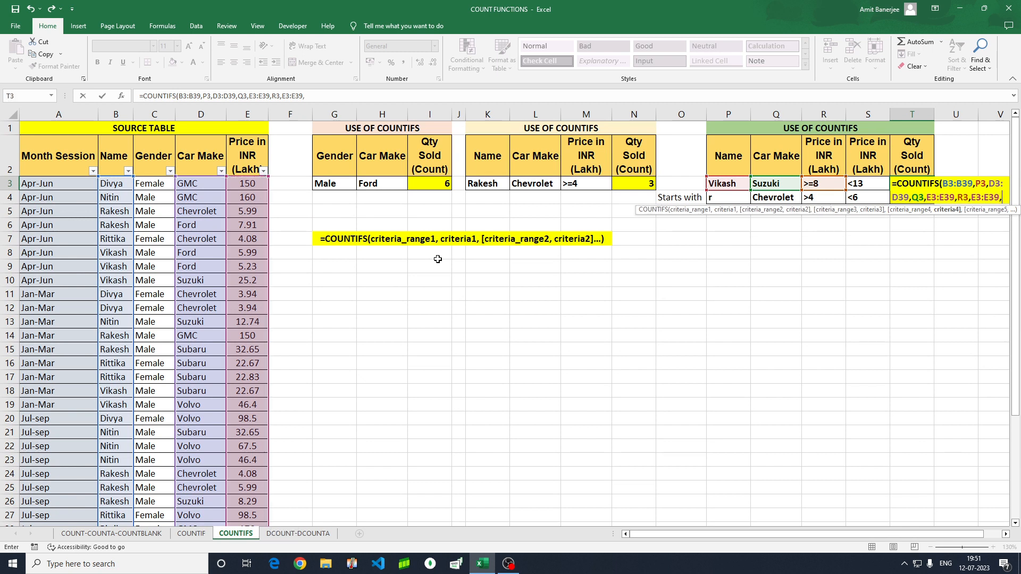
pyautogui.click(864, 183)
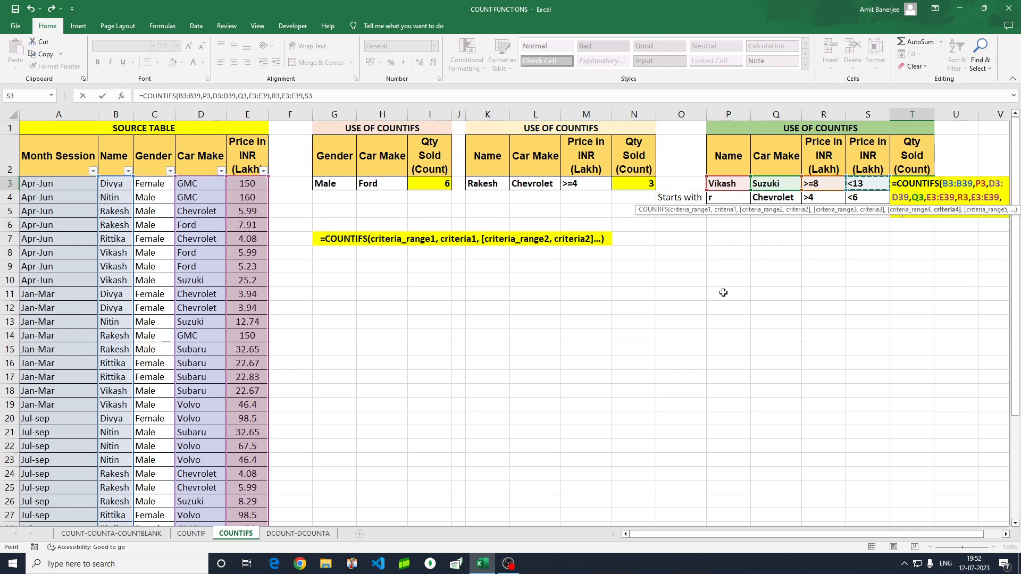
pyautogui.write(')')
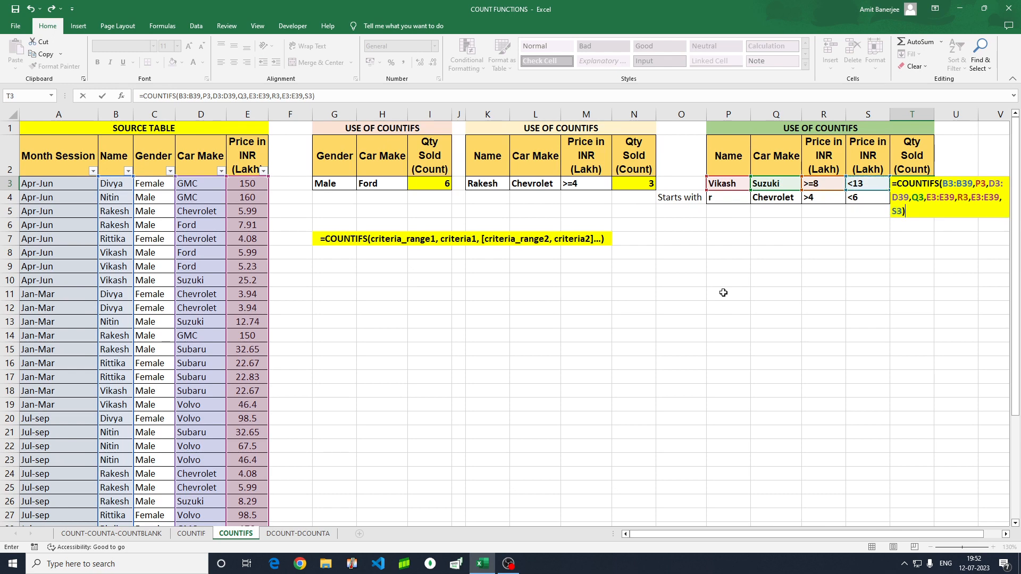
pyautogui.press('Return')
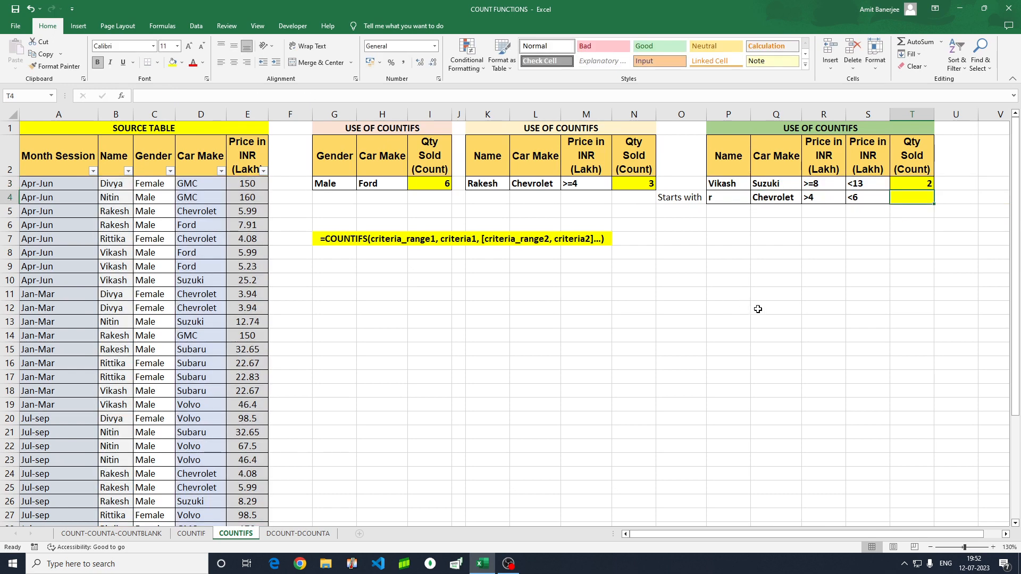
# Filter the source table's Name column to show only the name given in P3
pyautogui.click(923, 183)
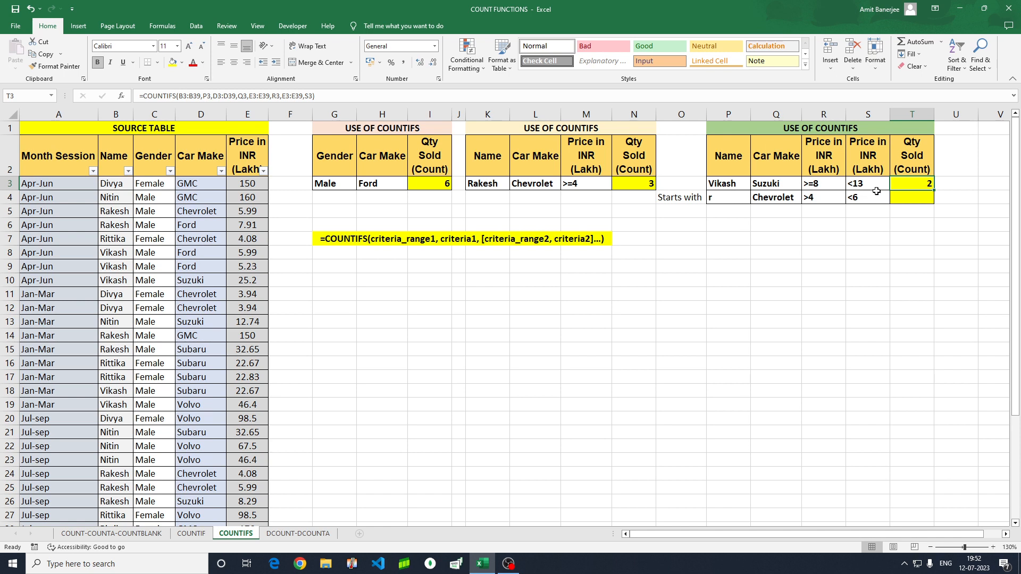
pyautogui.click(128, 171)
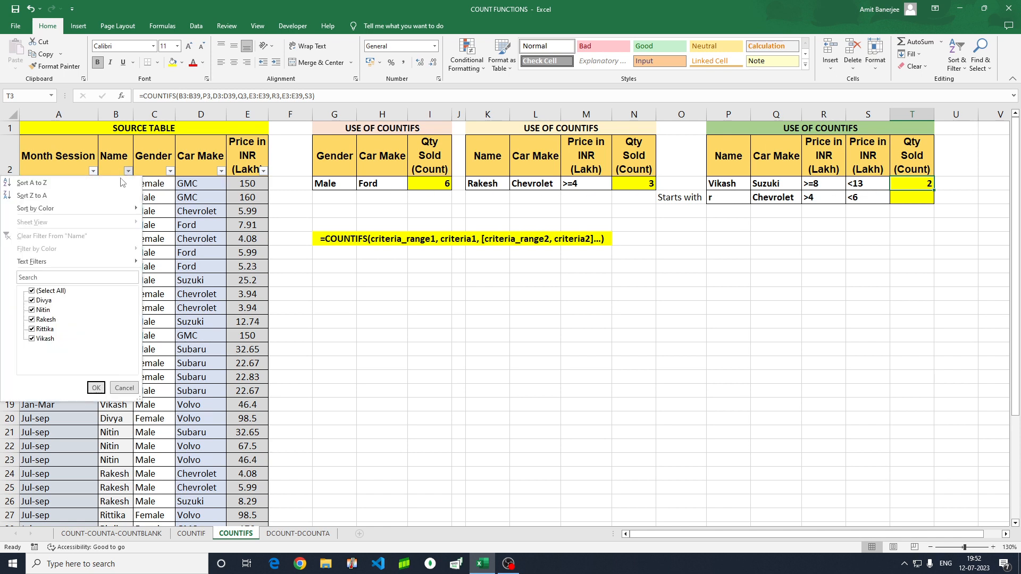
pyautogui.click(33, 291)
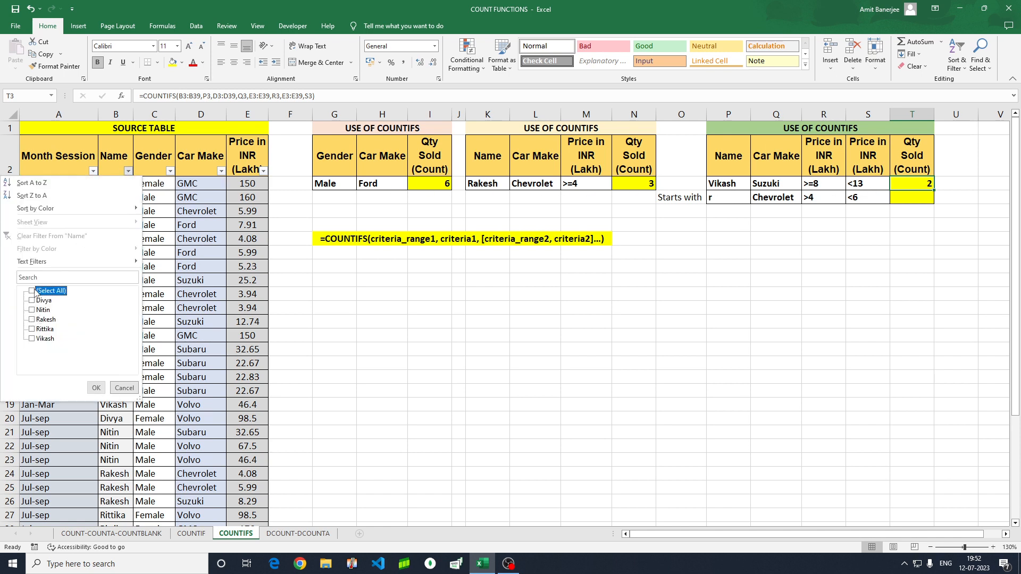
pyautogui.click(31, 339)
pyautogui.click(96, 387)
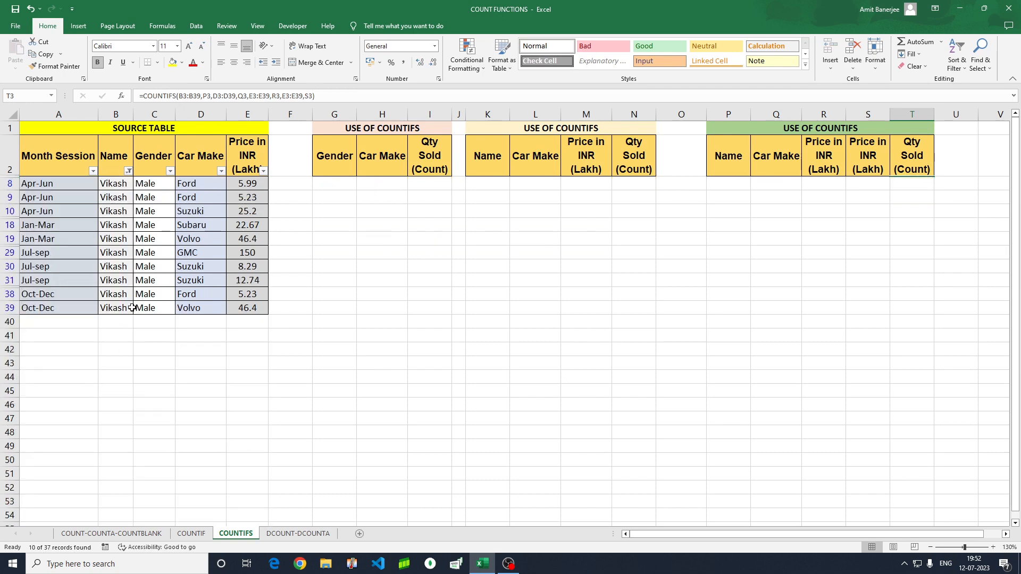
# Filter Car Make to Suzuki and select the prices that are at least 8 and below 13 to check their count
pyautogui.click(220, 171)
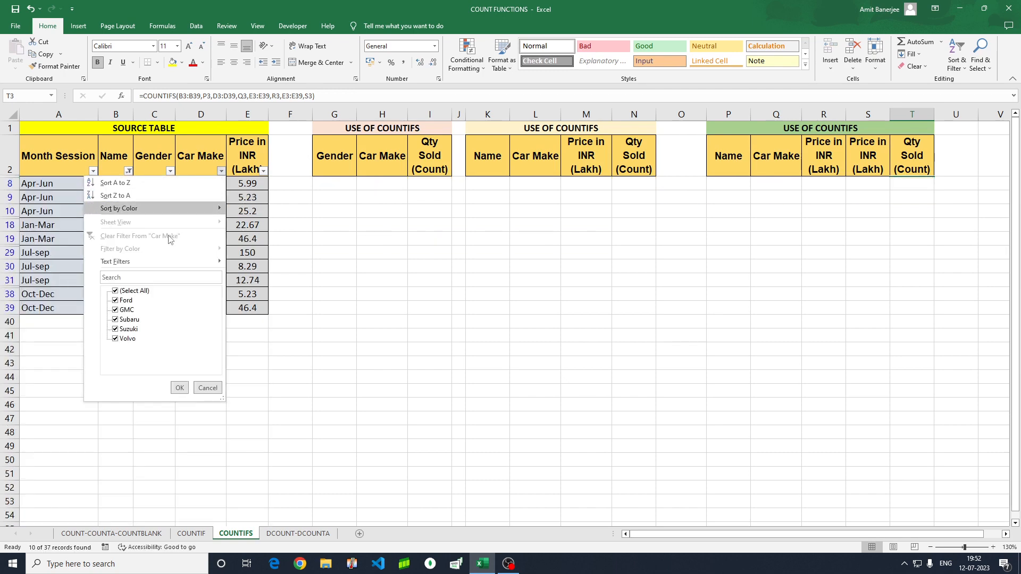
pyautogui.click(115, 291)
pyautogui.click(115, 330)
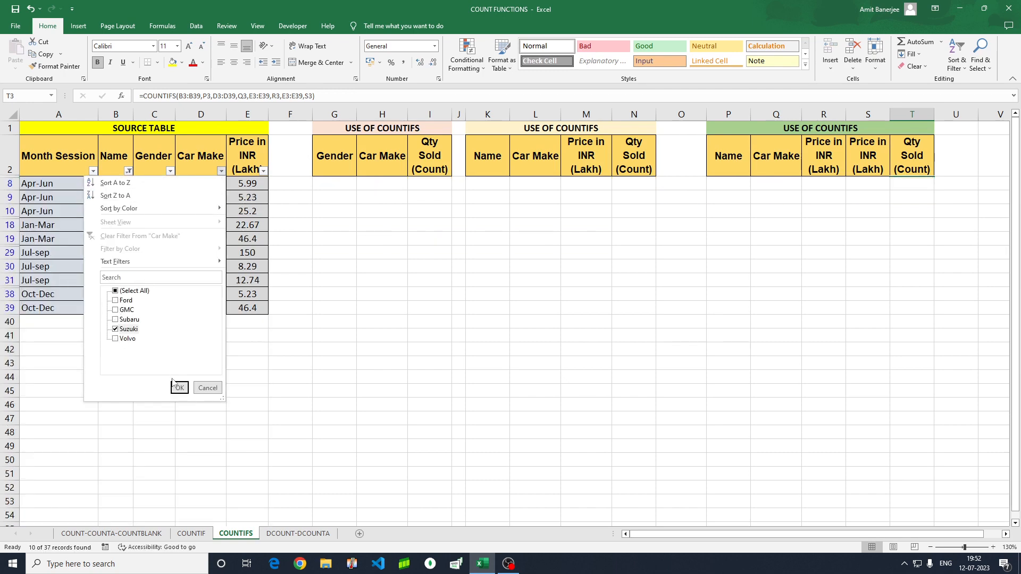
pyautogui.click(179, 387)
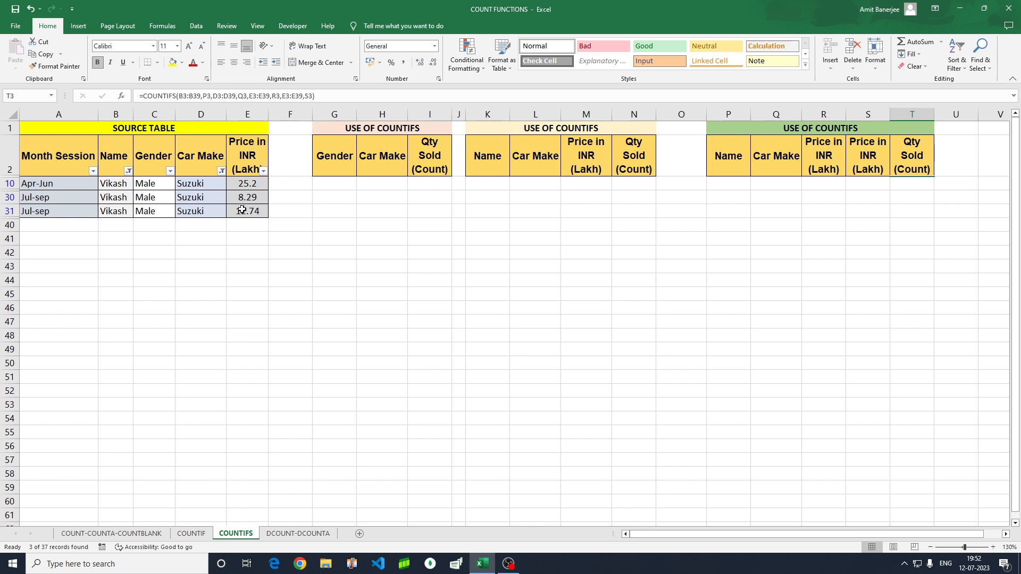
pyautogui.moveTo(243, 197); pyautogui.dragTo(242, 212)
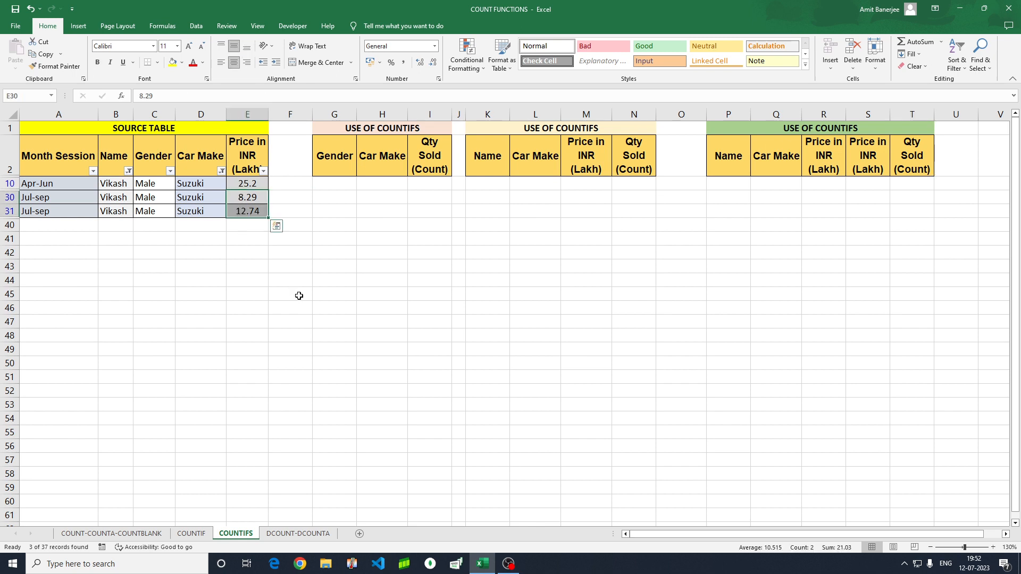
# Remove the Suzuki and name filters so the source table shows all records again
pyautogui.click(221, 171)
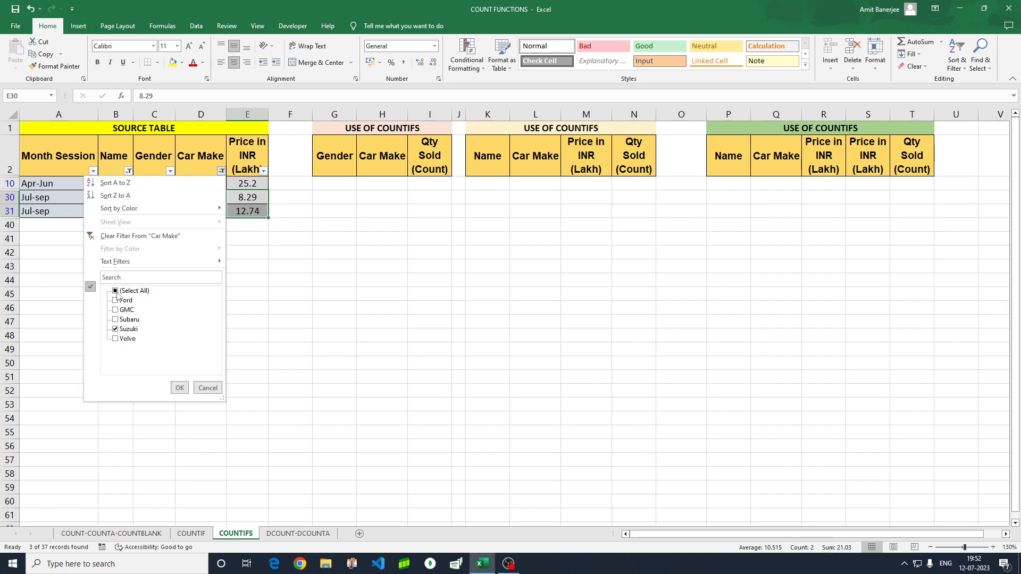
pyautogui.click(179, 388)
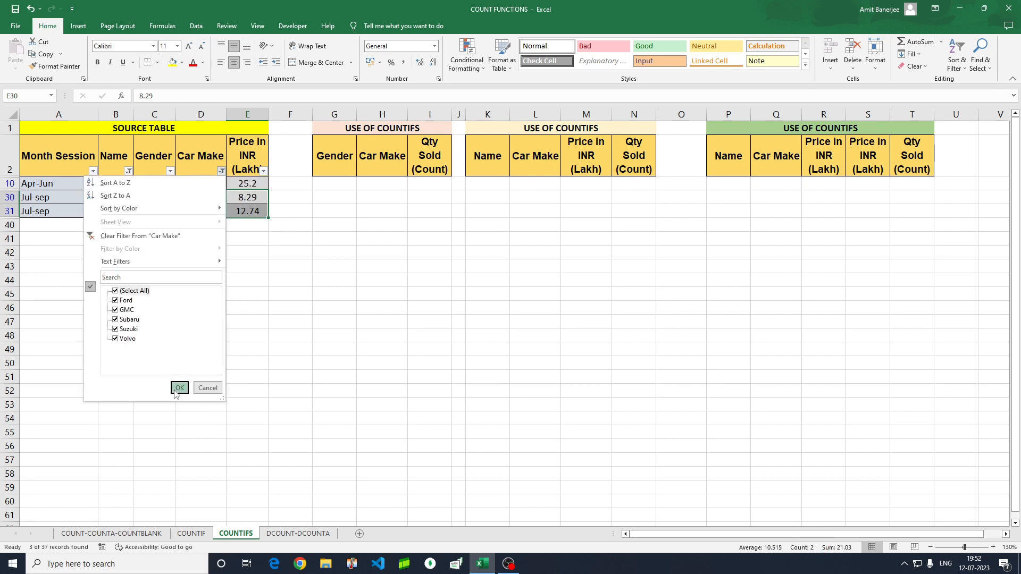
pyautogui.click(129, 171)
pyautogui.click(33, 291)
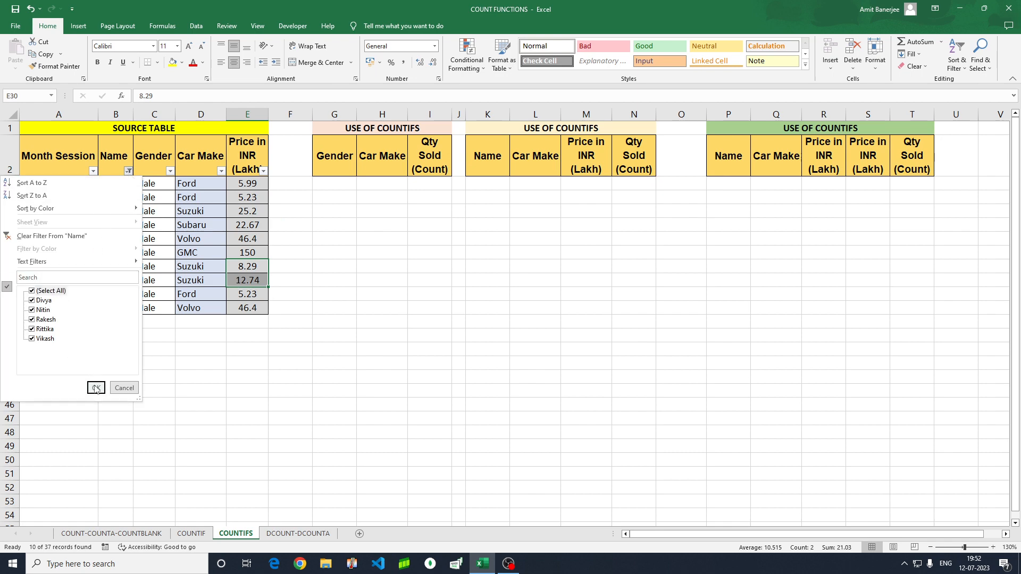
pyautogui.click(95, 387)
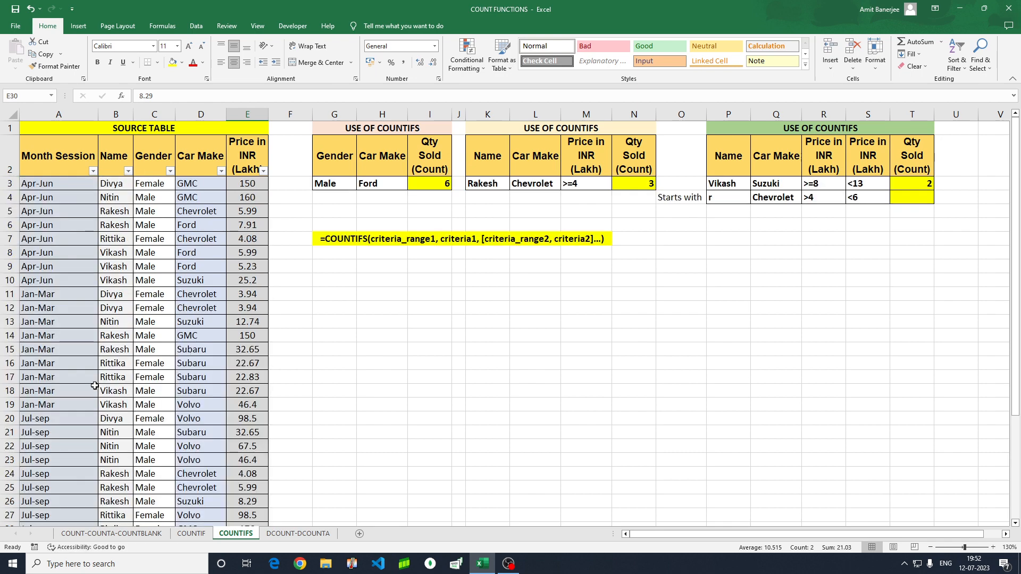
# Change the upper price criterion in S3 to <10
pyautogui.click(923, 187)
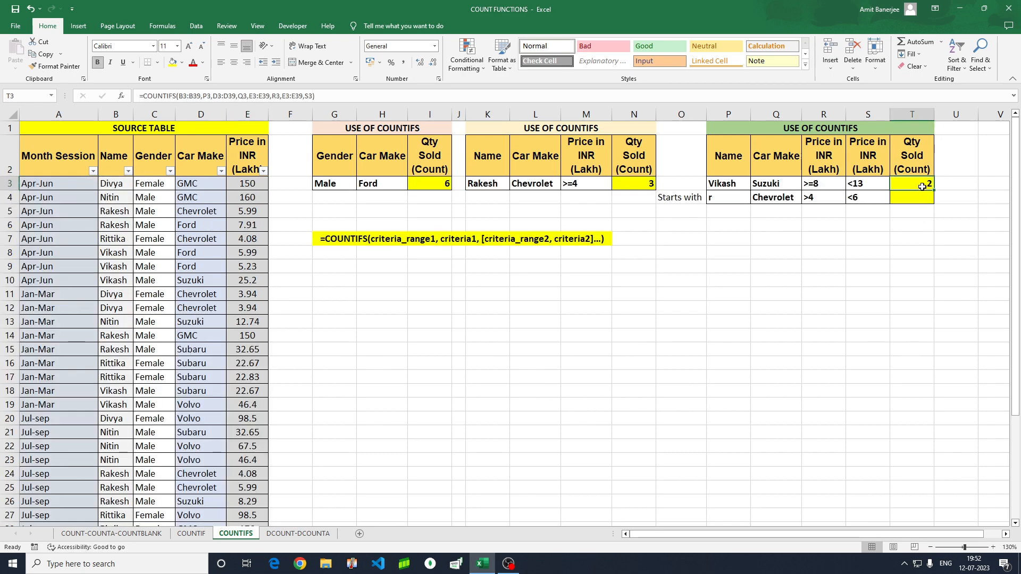
pyautogui.click(859, 184)
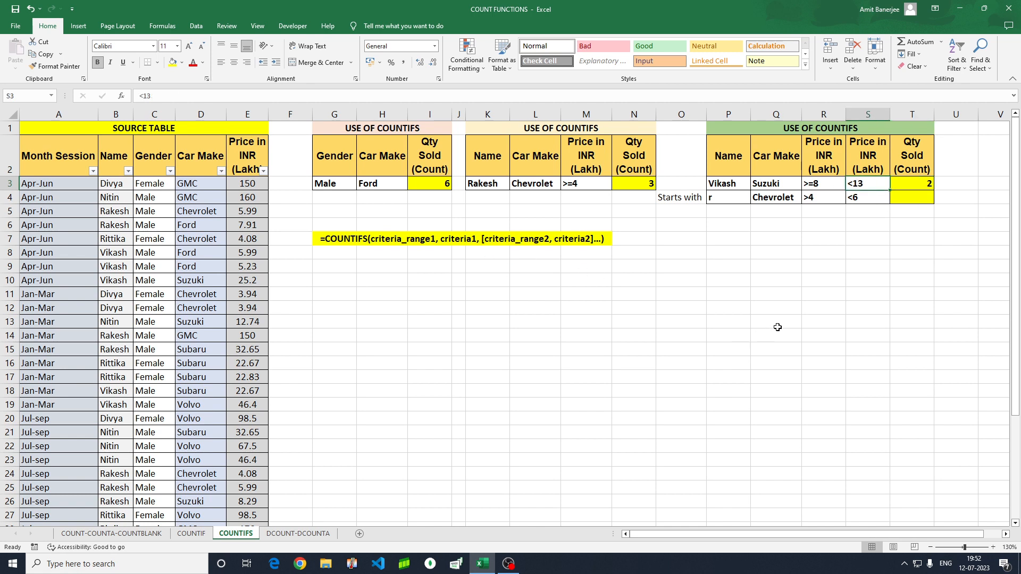
pyautogui.write('<')
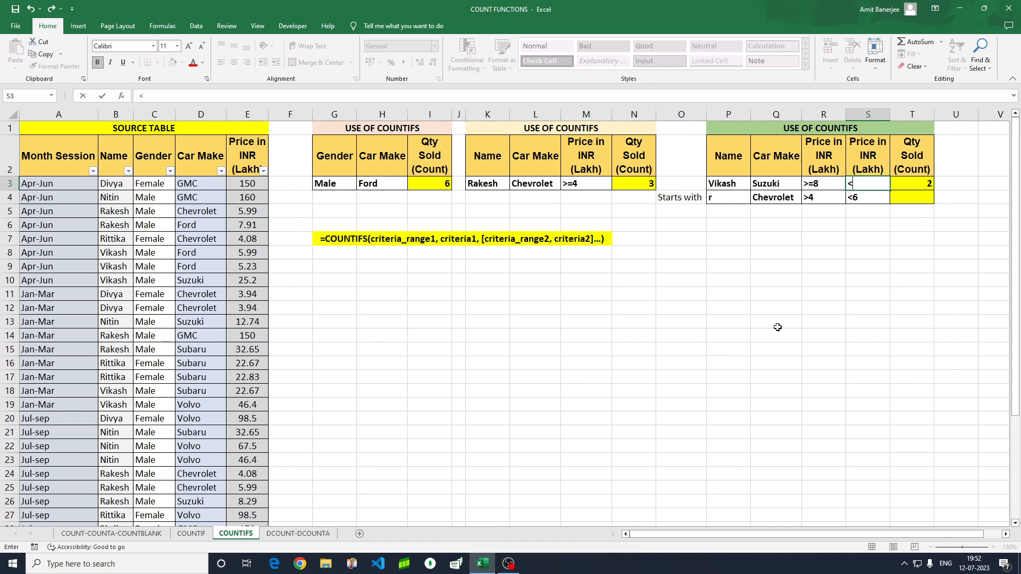
pyautogui.press('Escape')
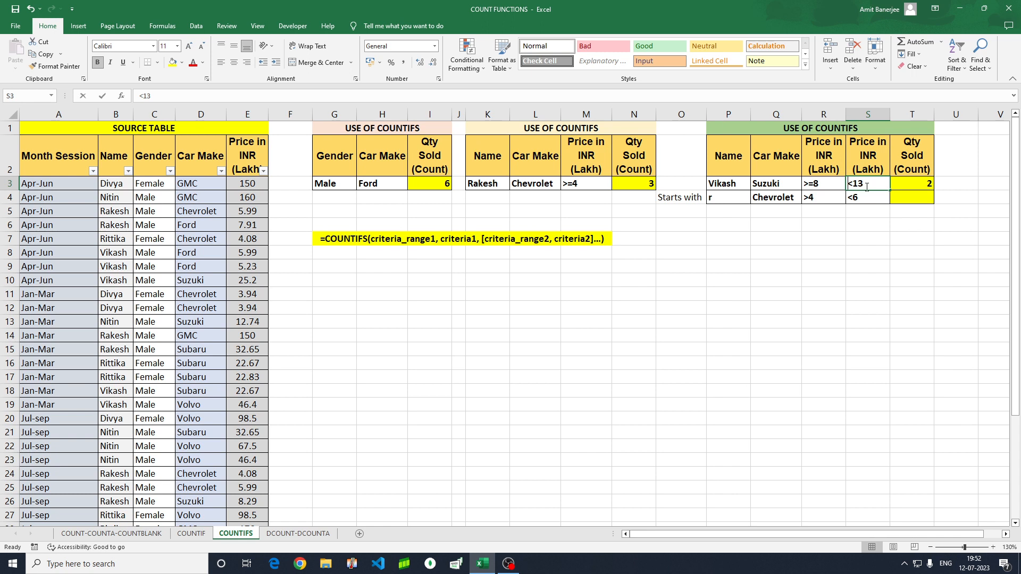
pyautogui.write('<10')
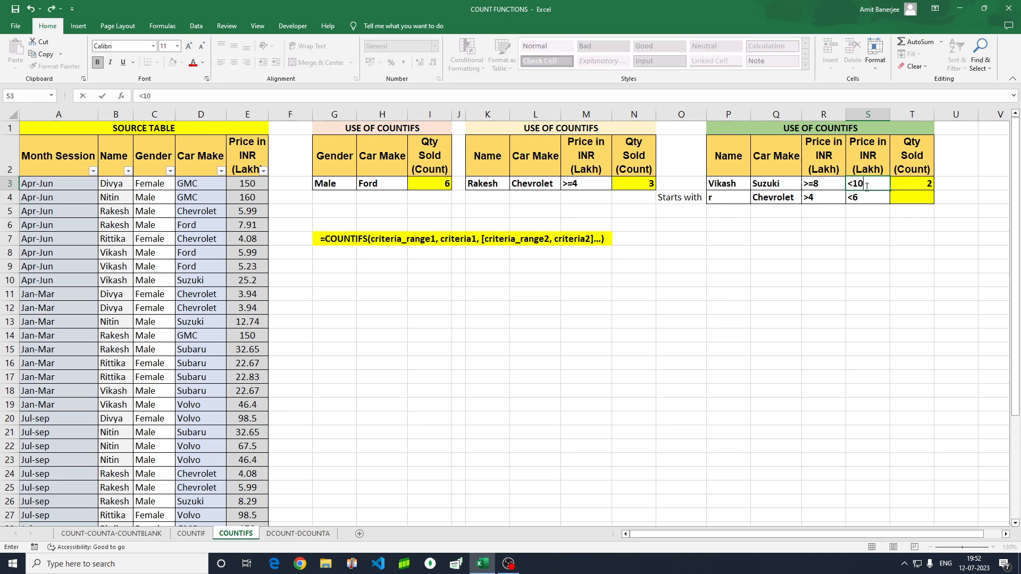
pyautogui.press('Return')
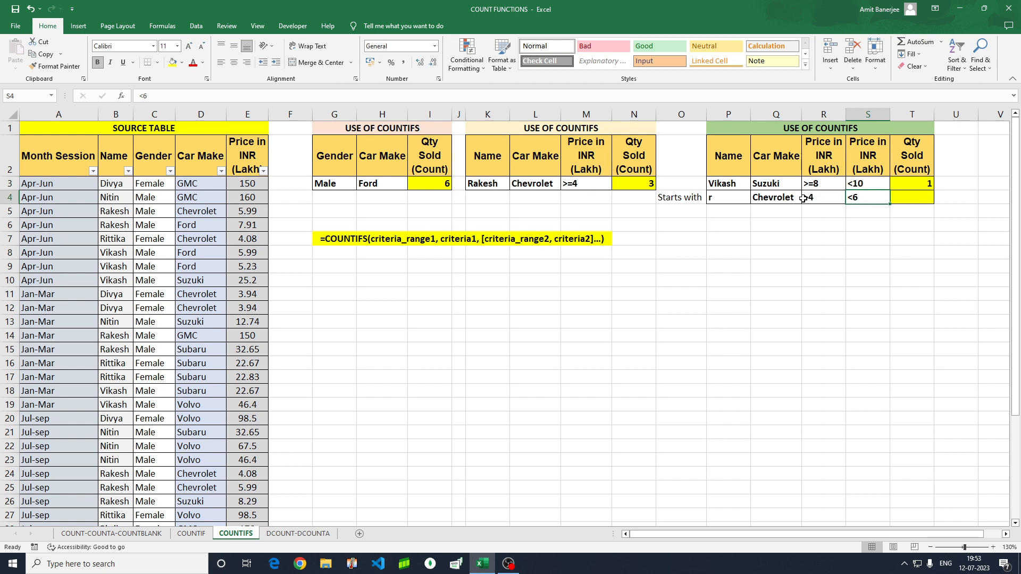
# Change the lower price criterion in R3 to >=5
pyautogui.click(814, 184)
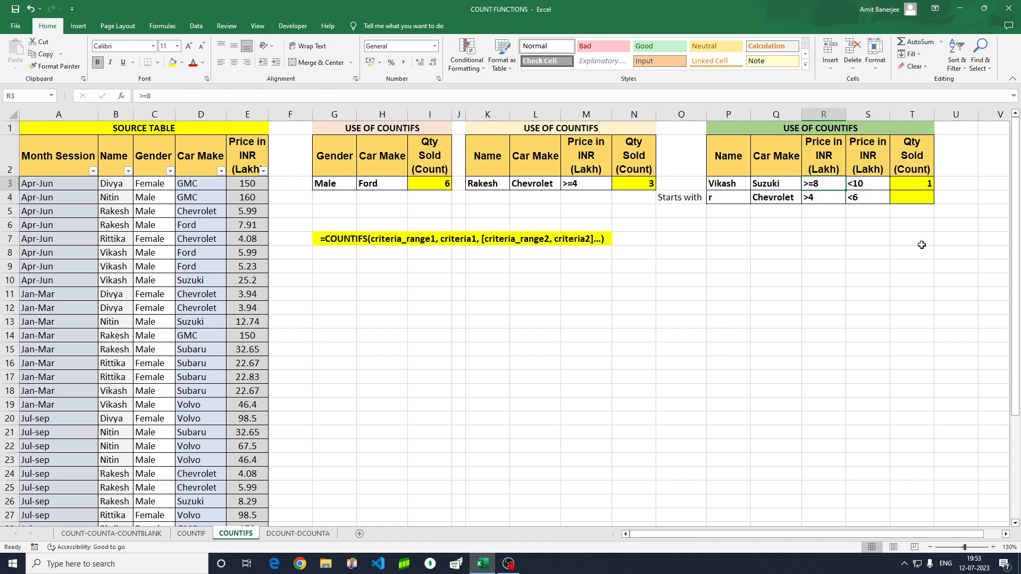
pyautogui.write('>')
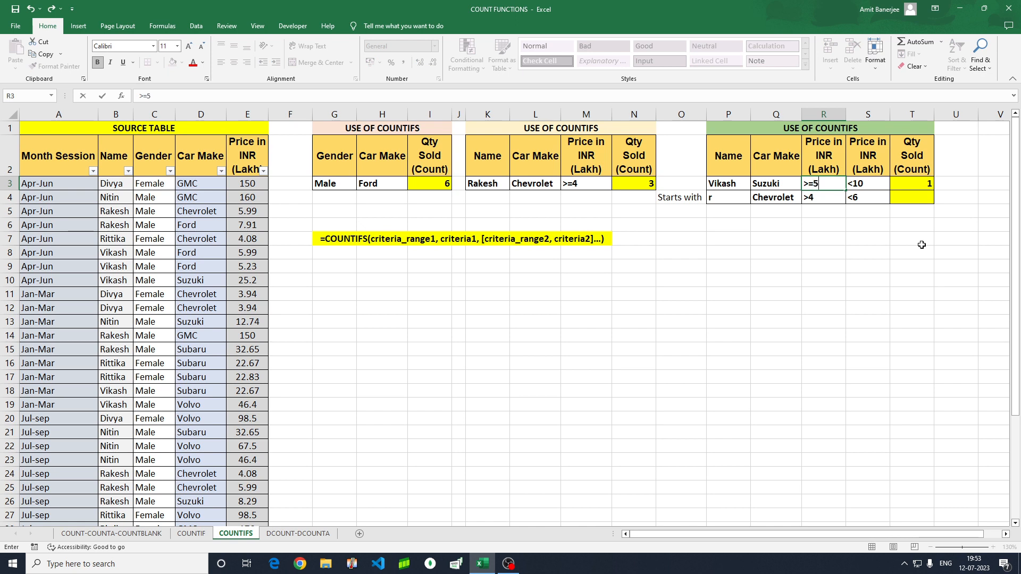
pyautogui.write('=5')
pyautogui.press('Return')
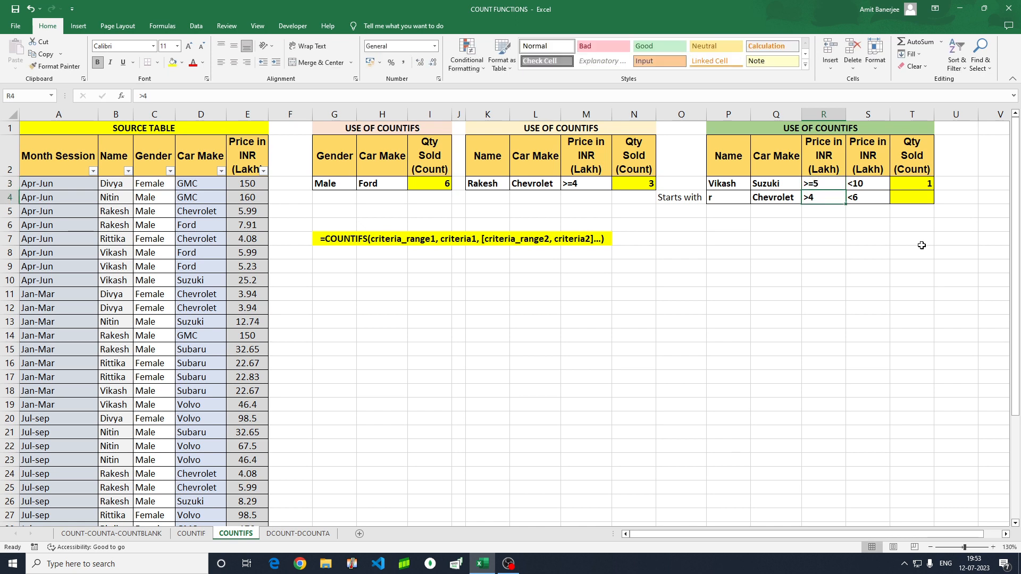
pyautogui.press('Up')
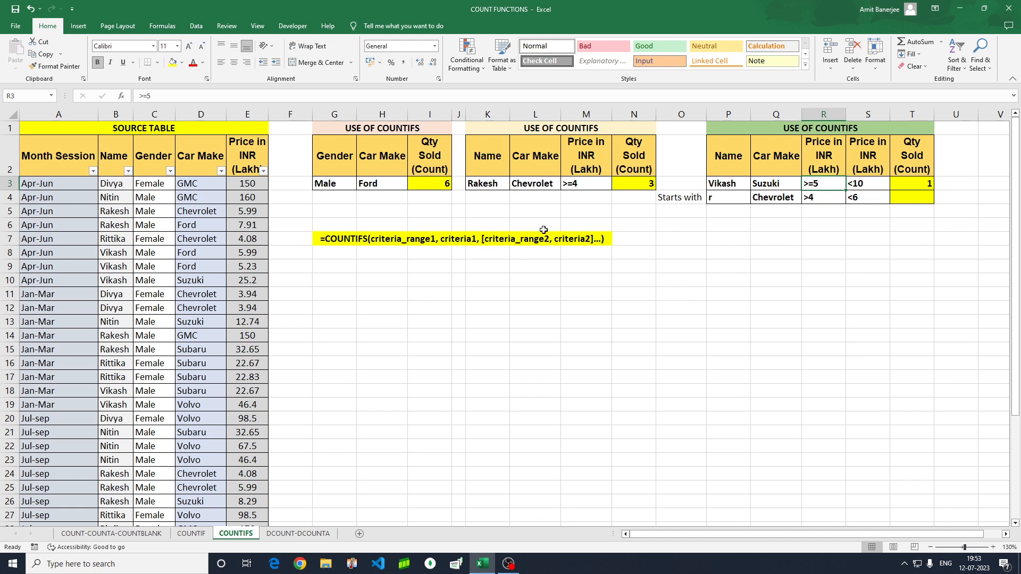
pyautogui.click(196, 254)
pyautogui.hotkey('ctrl', 'c')
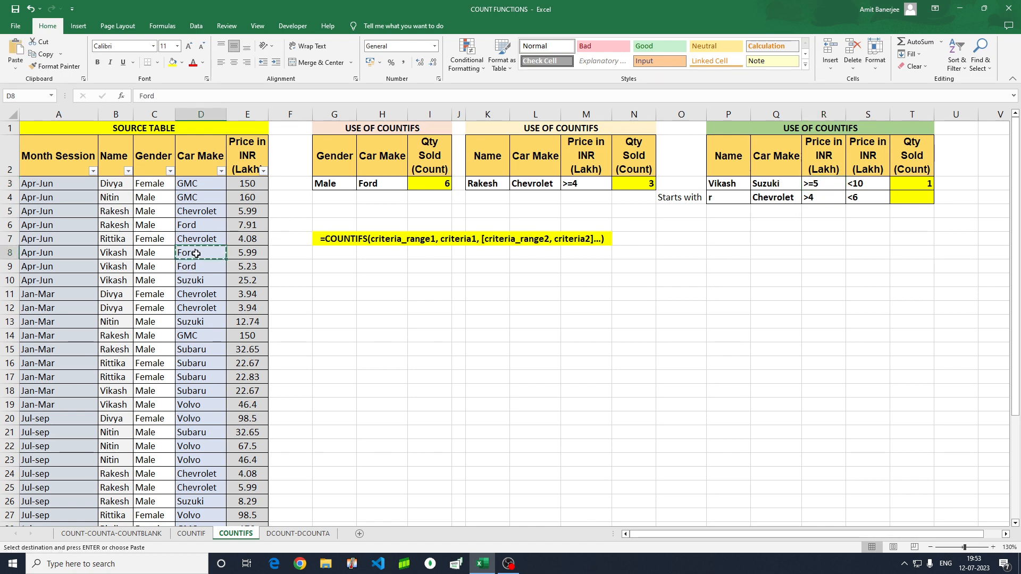
pyautogui.doubleClick(780, 184)
pyautogui.press('Return')
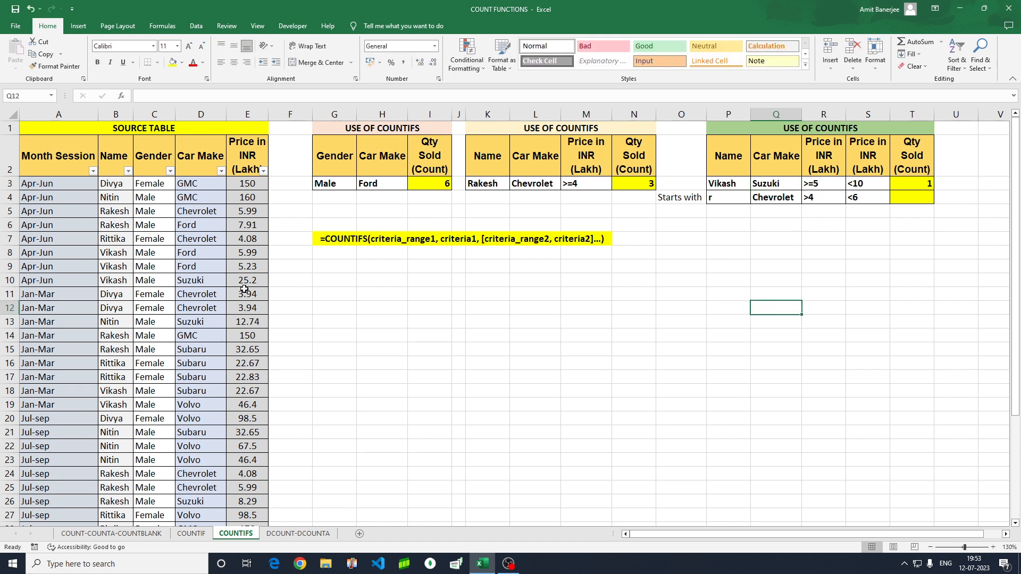
# Copy Ford from the source table's Car Make column and paste only its value into the Car Make criterion Q3
pyautogui.click(206, 254)
pyautogui.hotkey('ctrl', 'c')
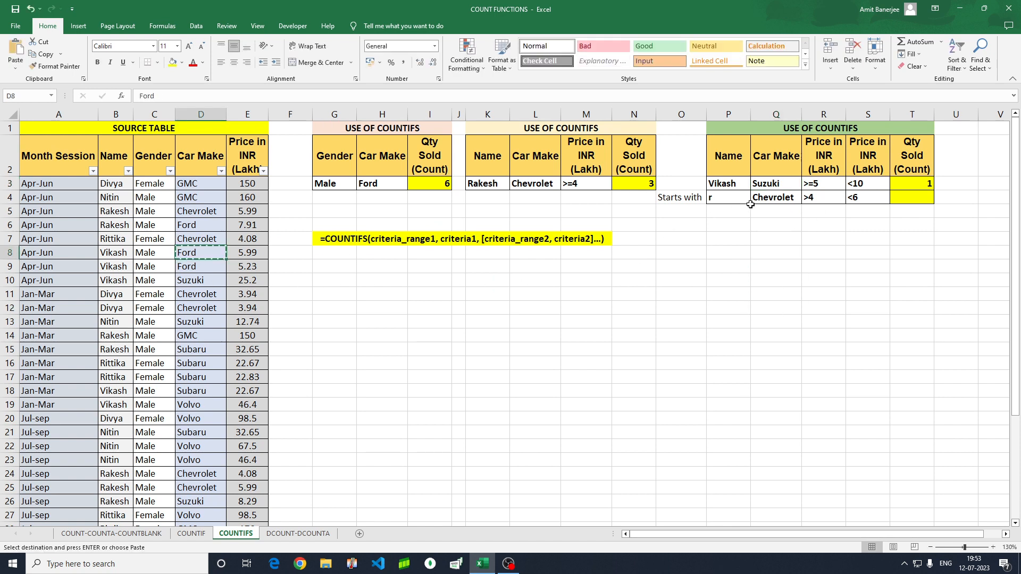
pyautogui.click(763, 186)
pyautogui.hotkey('ctrl', 'alt', 'v')
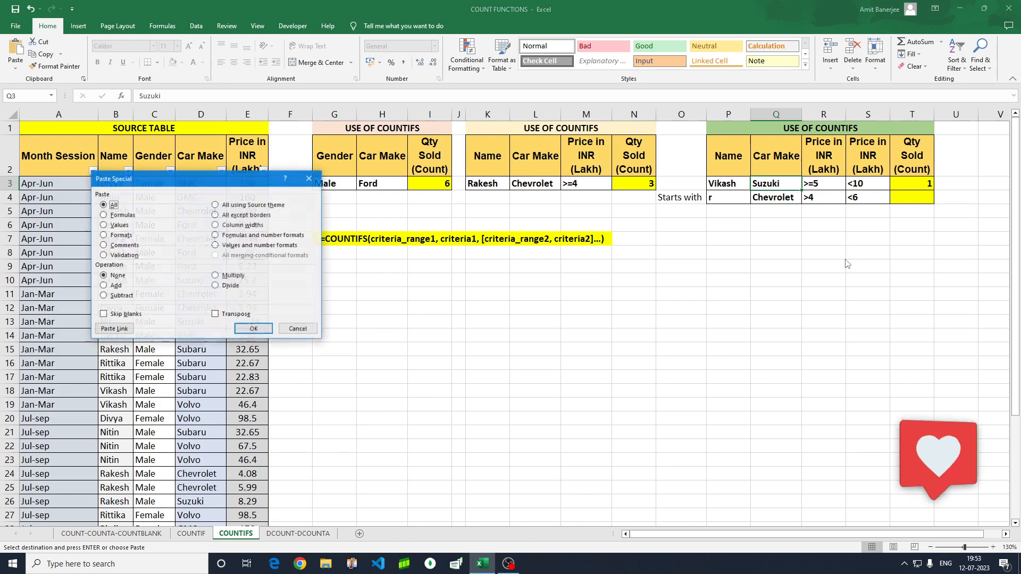
pyautogui.press('v')
pyautogui.press('Return')
pyautogui.press('Escape')
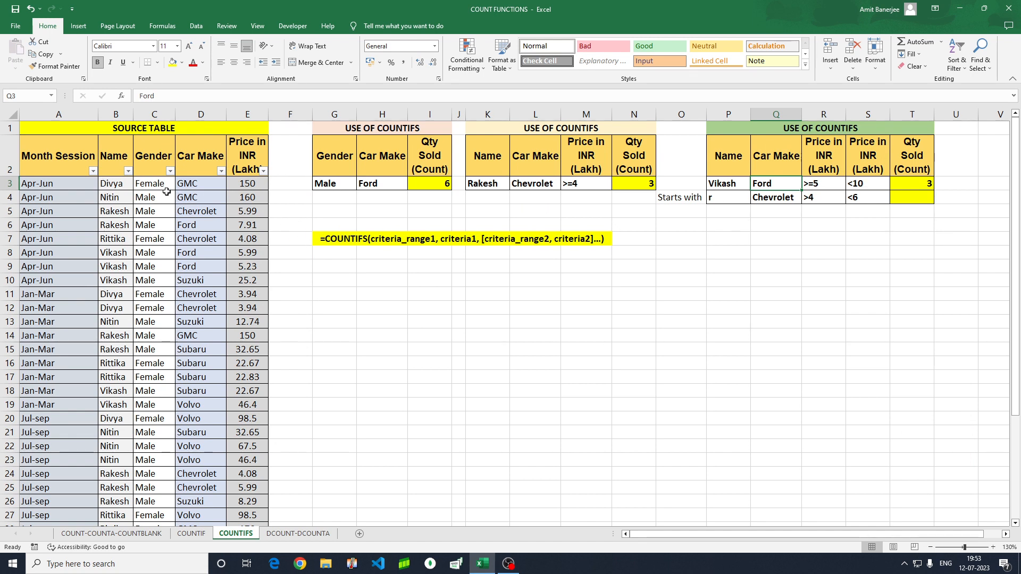
# Filter the source table's Name column to only the name given as the criterion in P3
pyautogui.click(128, 170)
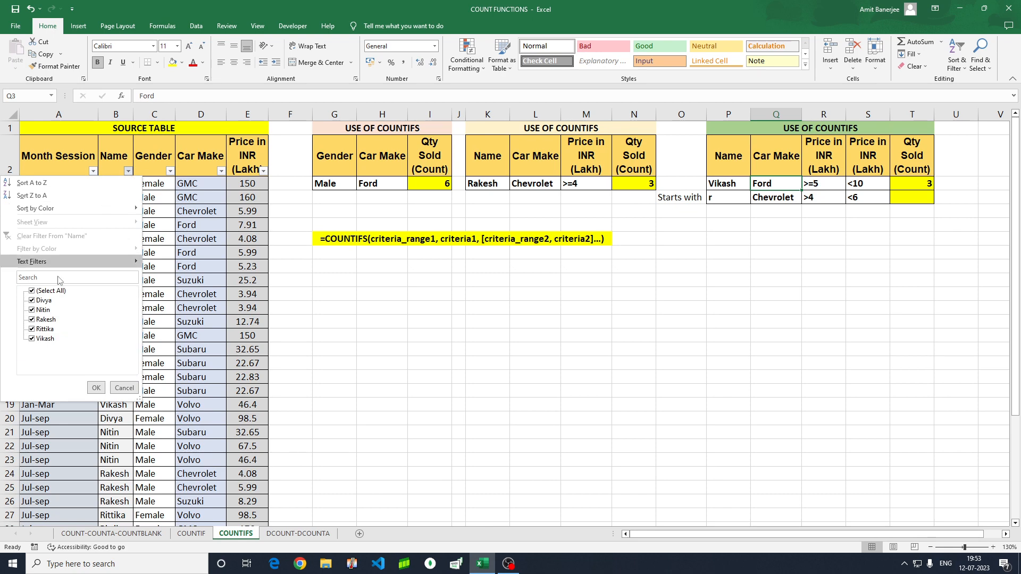
pyautogui.click(33, 291)
pyautogui.click(33, 339)
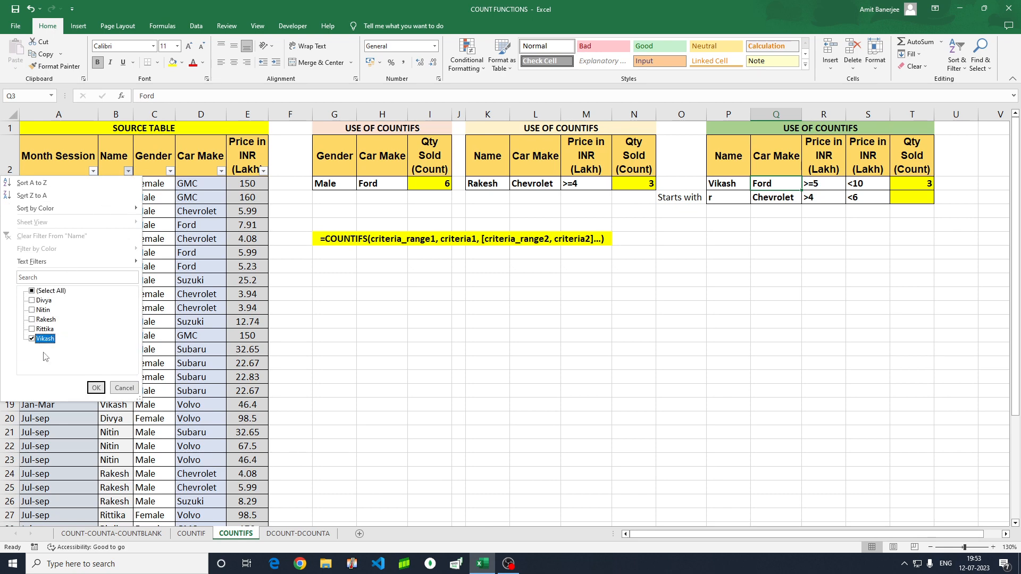
pyautogui.click(96, 388)
# Filter Car Make to Ford and select the remaining prices to check their count
pyautogui.click(221, 170)
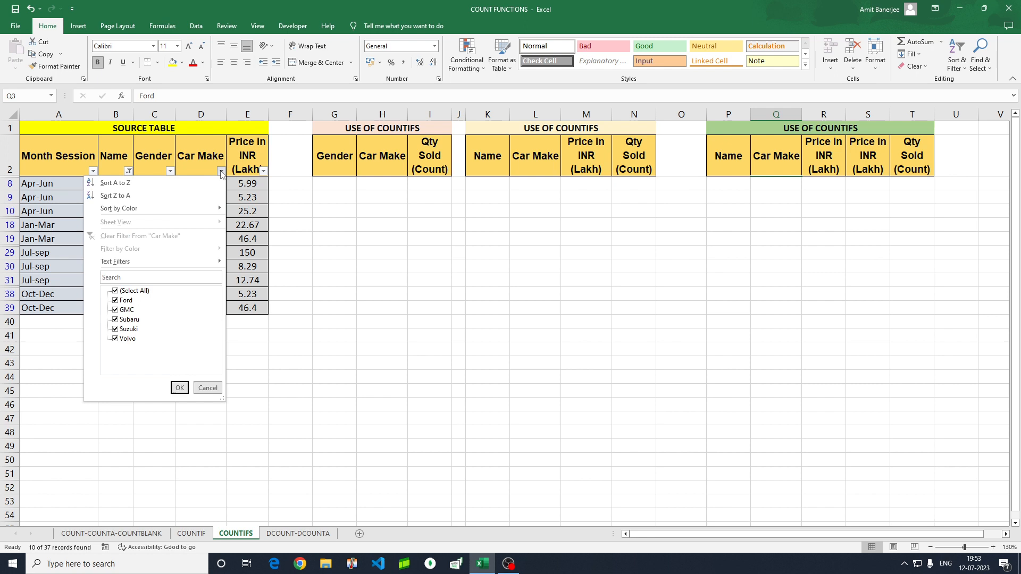
pyautogui.click(116, 291)
pyautogui.click(115, 300)
pyautogui.click(180, 388)
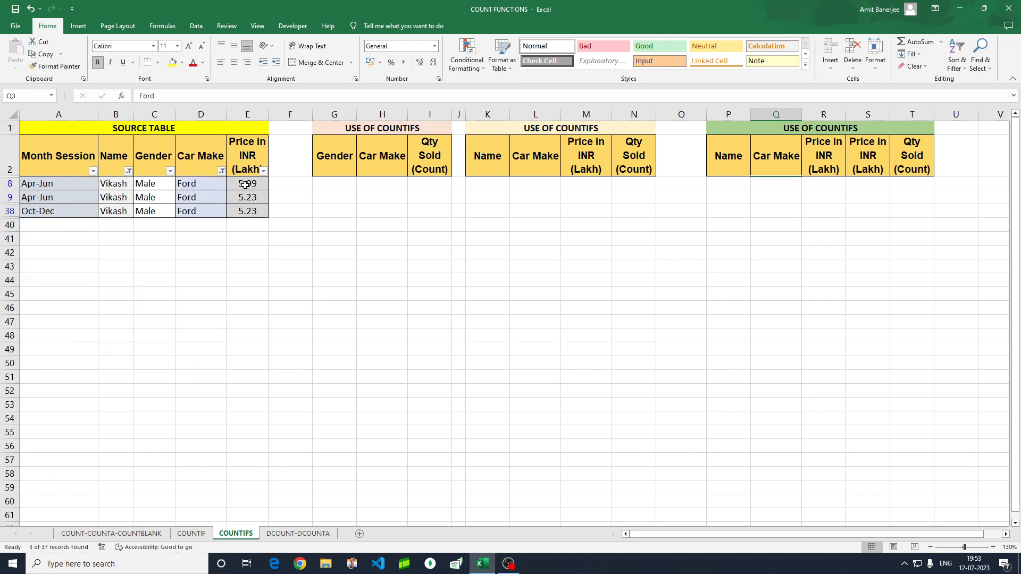
pyautogui.moveTo(248, 184); pyautogui.dragTo(248, 211)
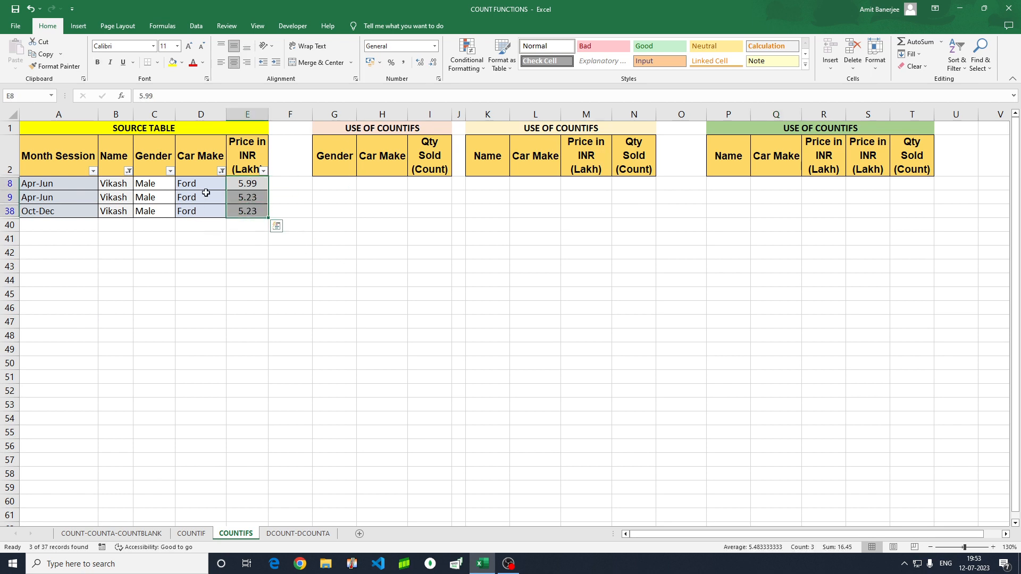
# Remove the Car Make and Name filters so the source table shows all records again
pyautogui.click(222, 171)
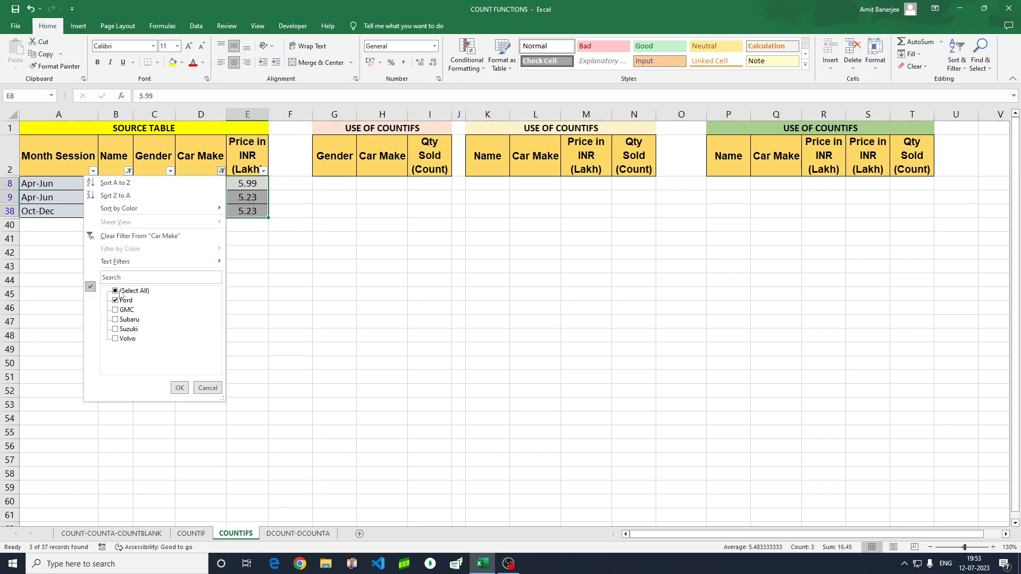
pyautogui.click(115, 291)
pyautogui.click(175, 388)
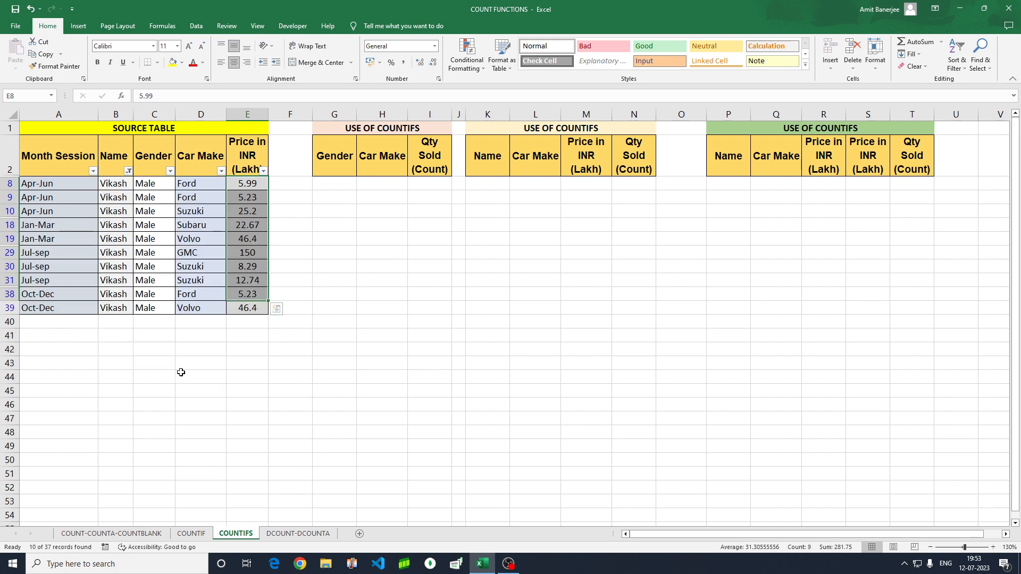
pyautogui.click(129, 171)
pyautogui.click(32, 291)
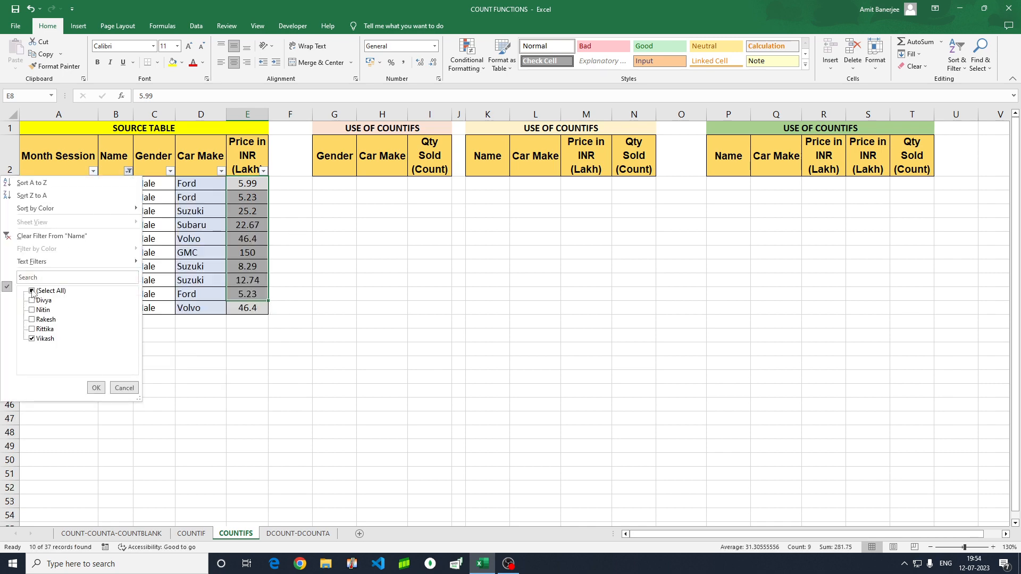
pyautogui.click(96, 388)
pyautogui.click(587, 304)
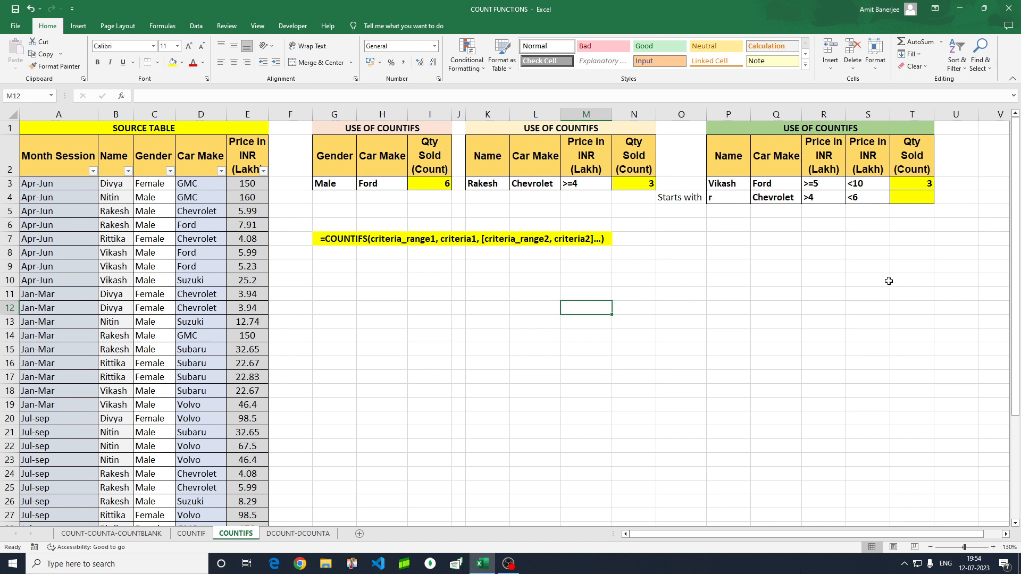
# Copy the COUNTIFS formula from T3 into T4
pyautogui.click(917, 202)
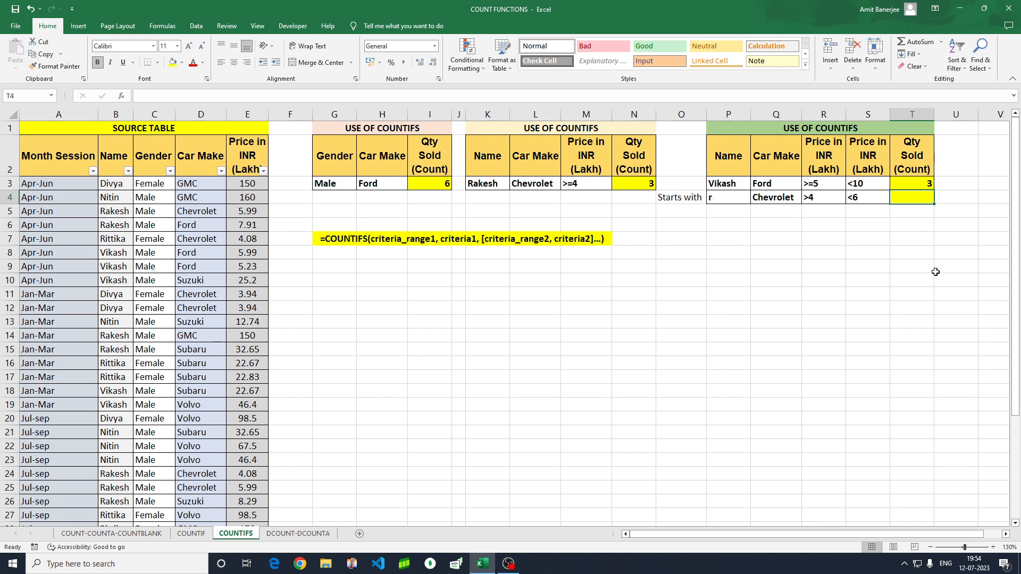
pyautogui.press('Up')
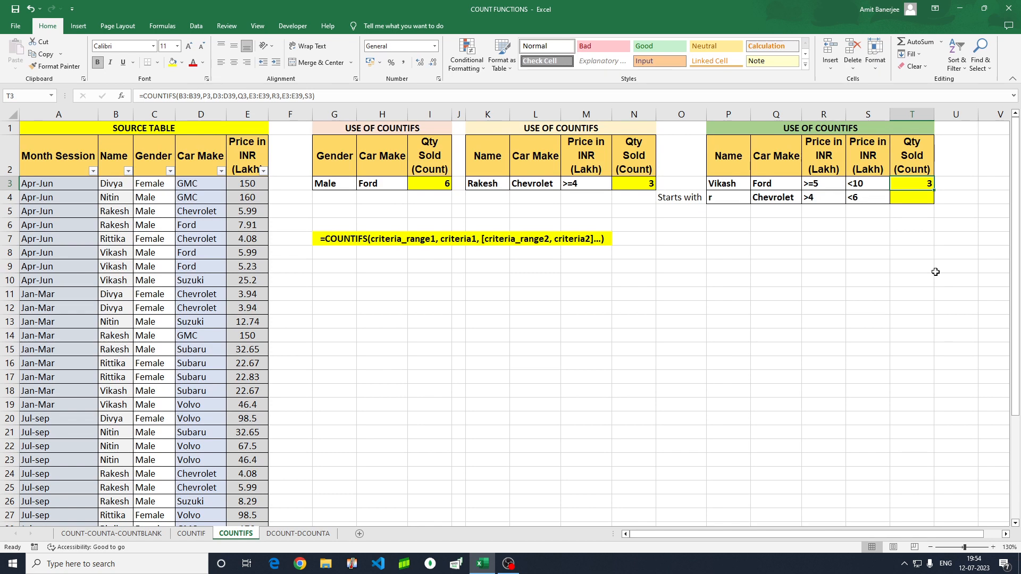
pyautogui.hotkey('ctrl', 'c')
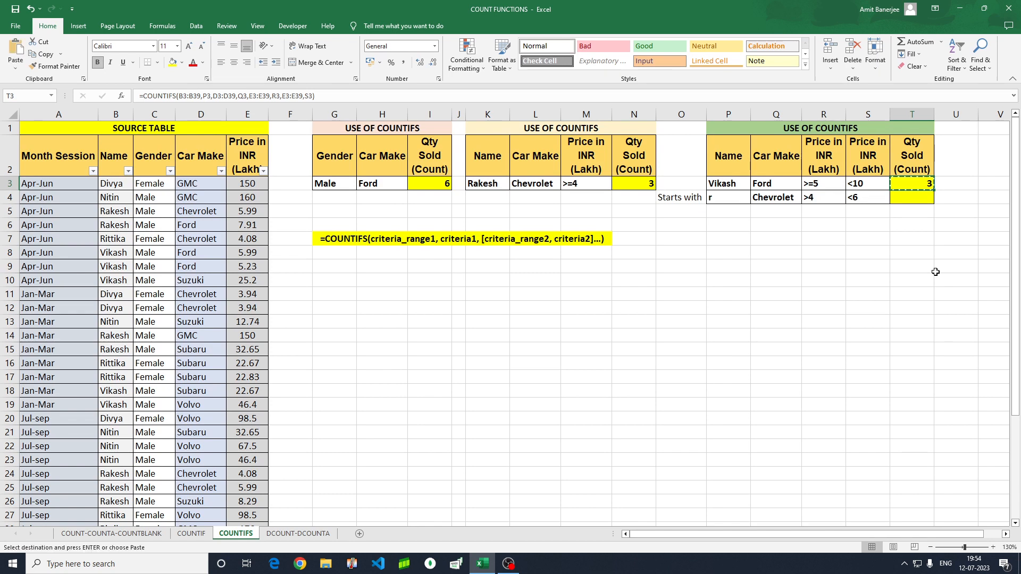
pyautogui.press('Down')
pyautogui.press('Return')
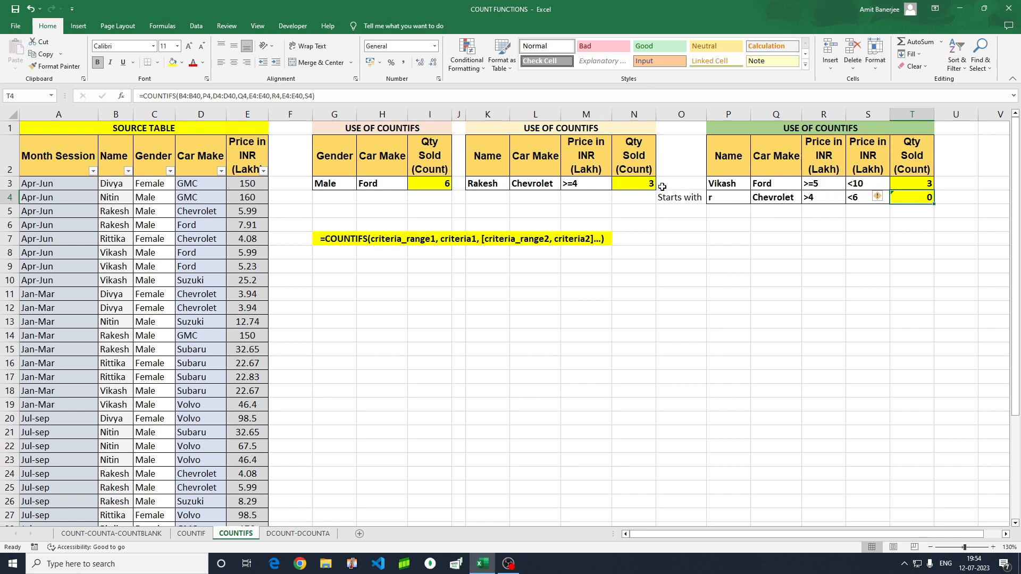
# Try removing the P4 criterion from the copied formula in T4, abandon the edit and clear the cell
pyautogui.click(204, 95)
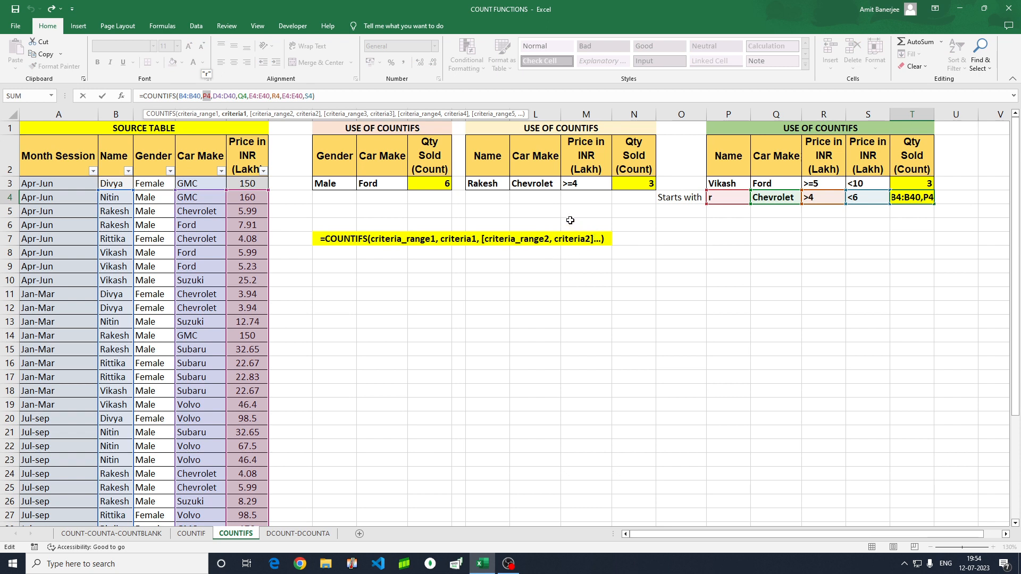
pyautogui.press('Delete')
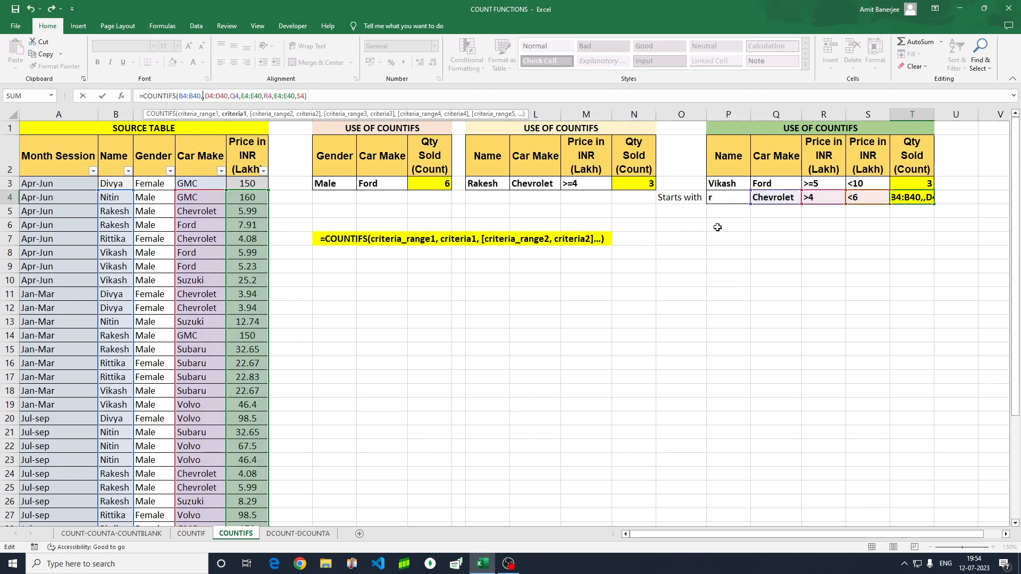
pyautogui.press('Escape')
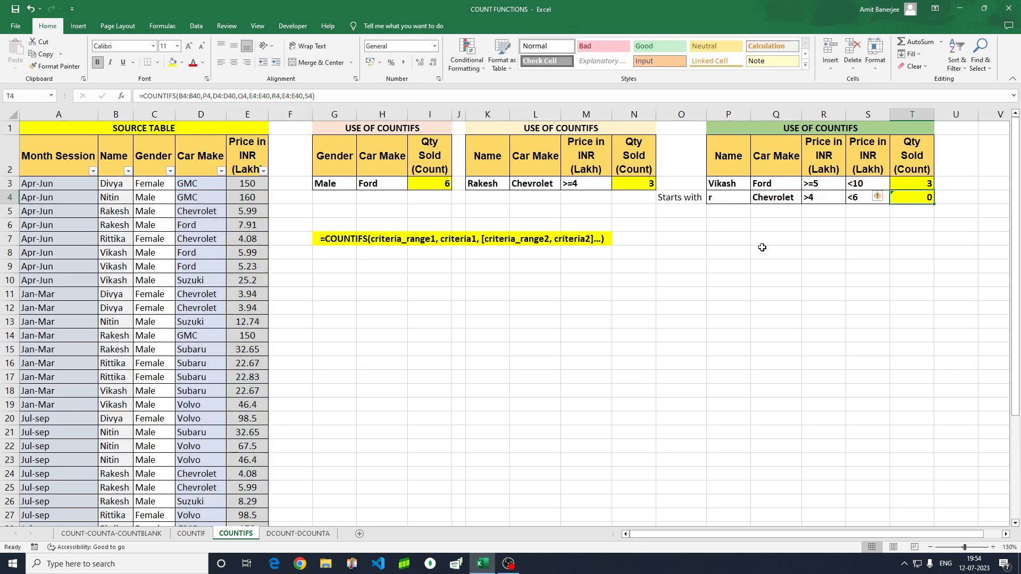
pyautogui.press('Delete')
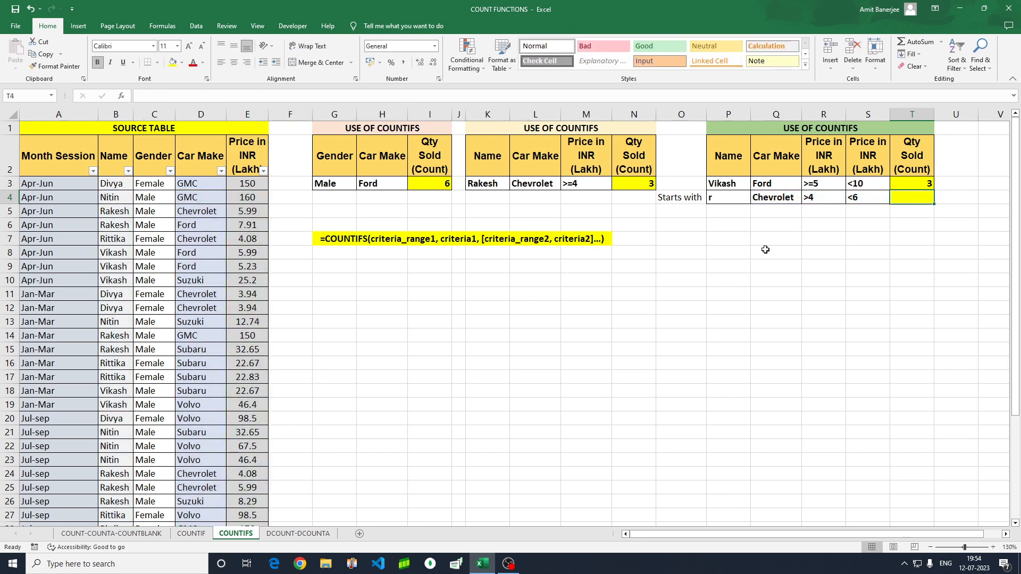
# Start a COUNTIFS formula in T4 with name range B3:B39 and the starts-with criterion P4&"*"
pyautogui.write('=')
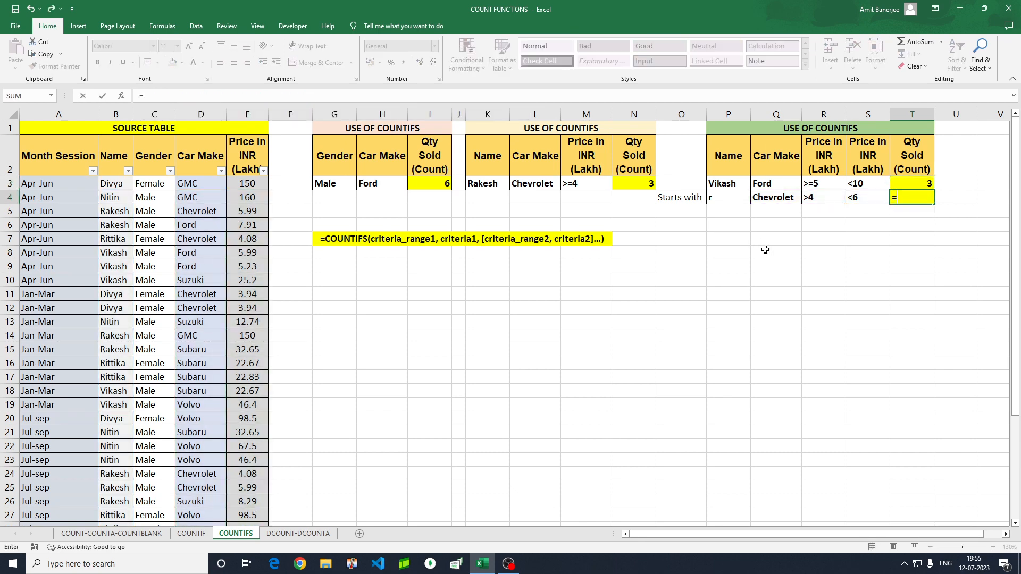
pyautogui.write('countifs')
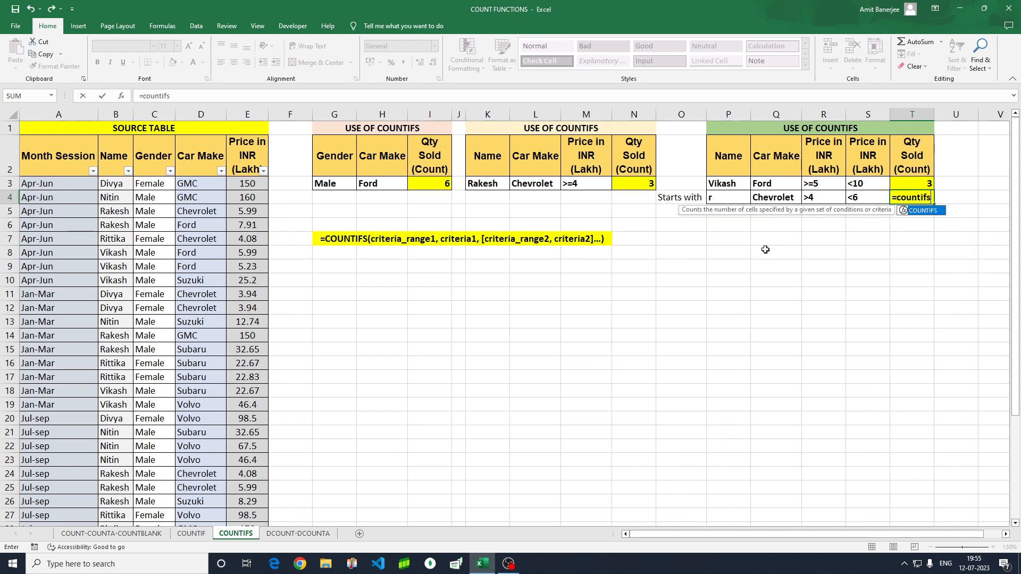
pyautogui.press('Tab')
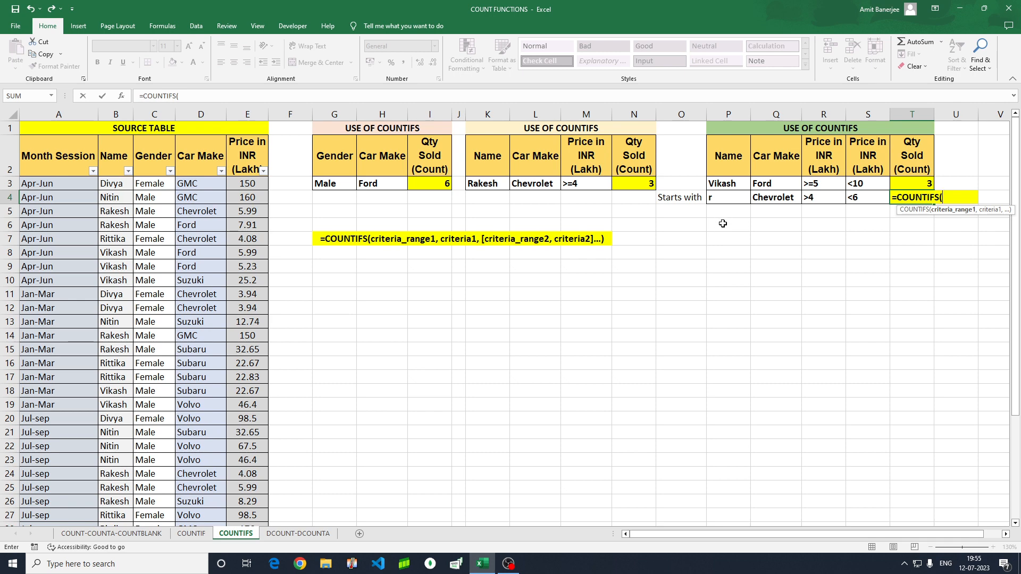
pyautogui.click(119, 184)
pyautogui.hotkey('ctrl', 'shift', 'Down')
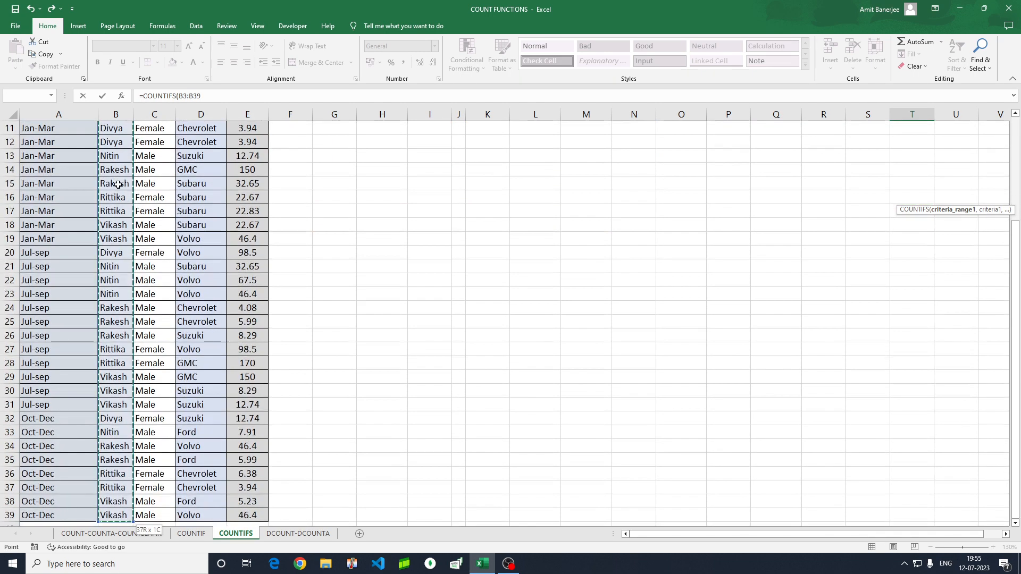
pyautogui.scroll(4, 137, 243)
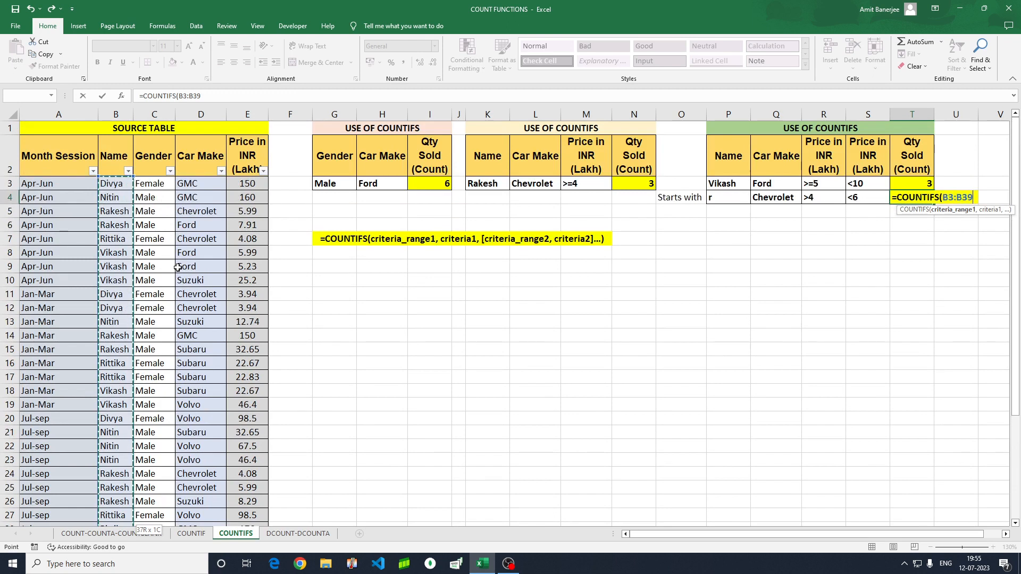
pyautogui.write(',')
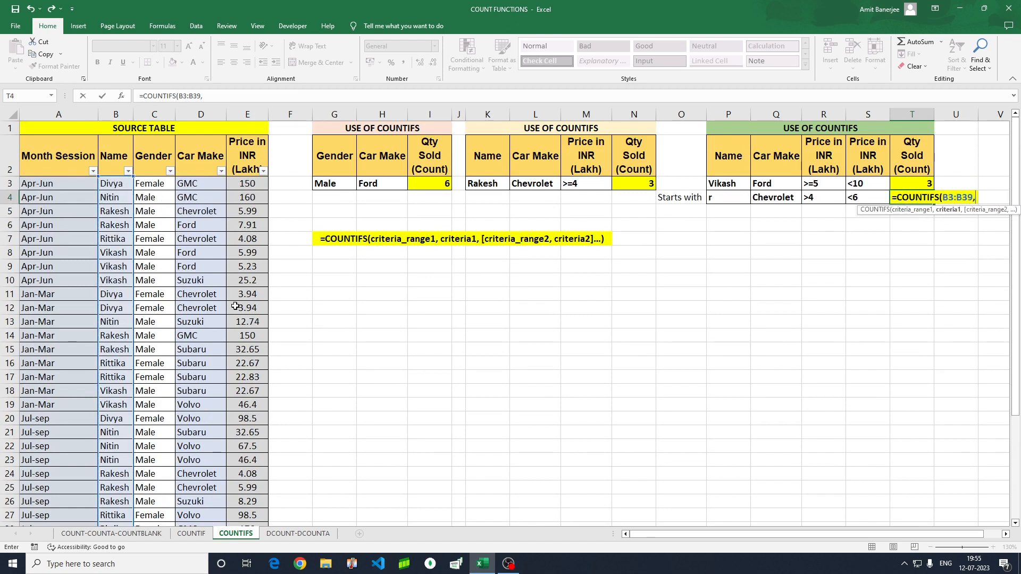
pyautogui.click(718, 198)
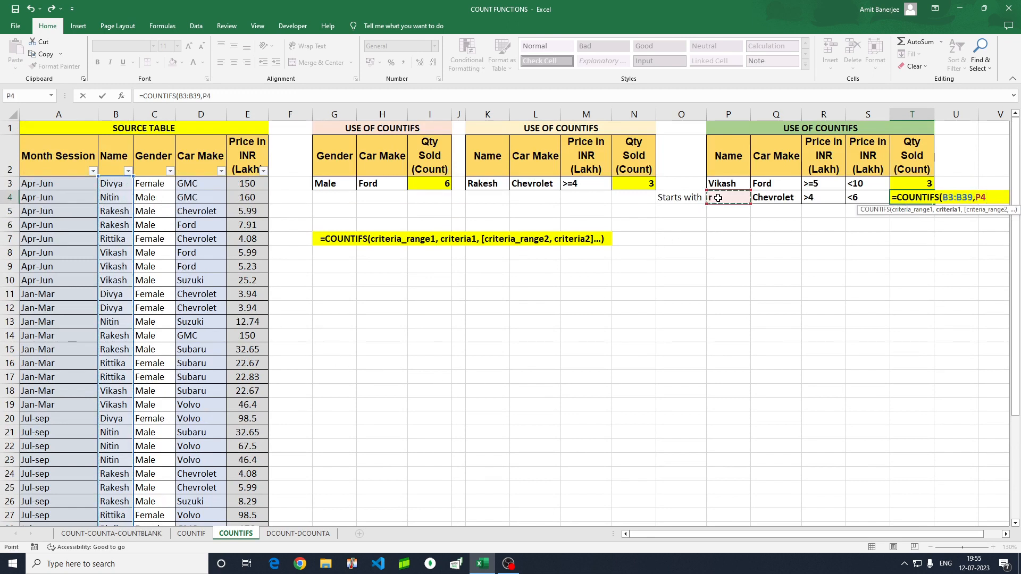
pyautogui.write('&')
pyautogui.write('"*",')
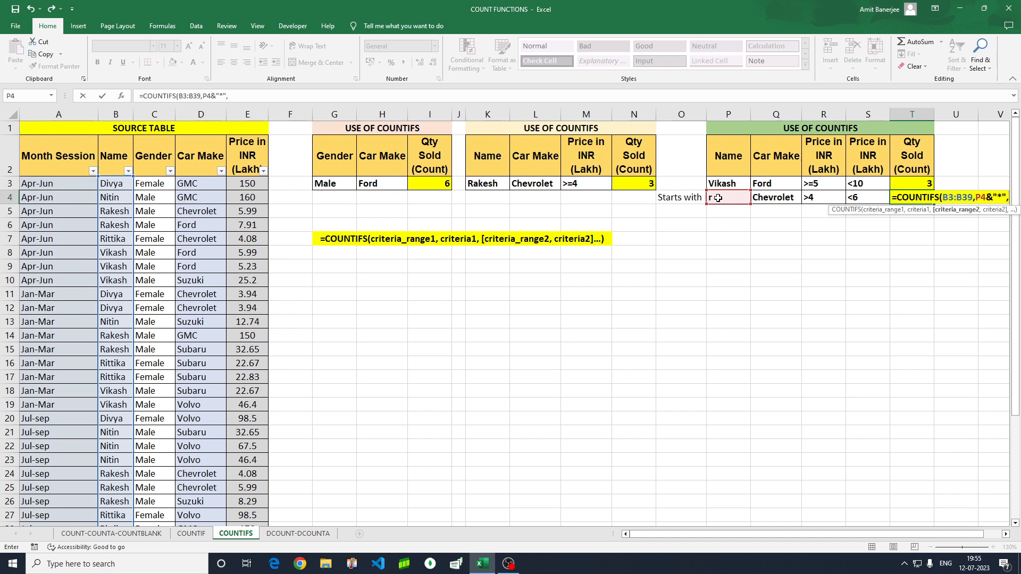
# Add the car make range D3:D39 with criterion Q4 as the second condition of the T4 formula
pyautogui.click(193, 183)
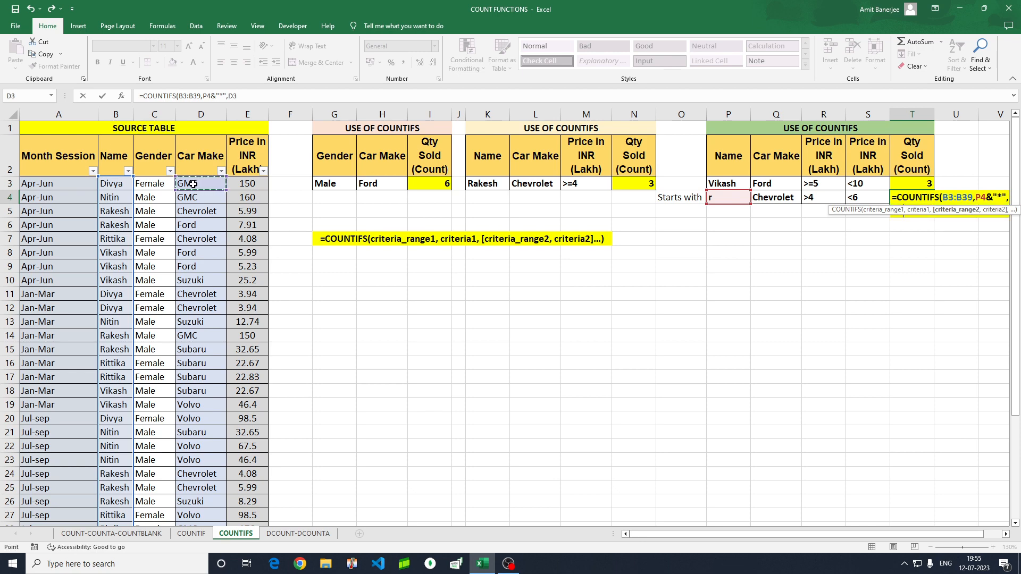
pyautogui.hotkey('ctrl', 'shift', 'Down')
pyautogui.hotkey('ctrl', 'BackSpace')
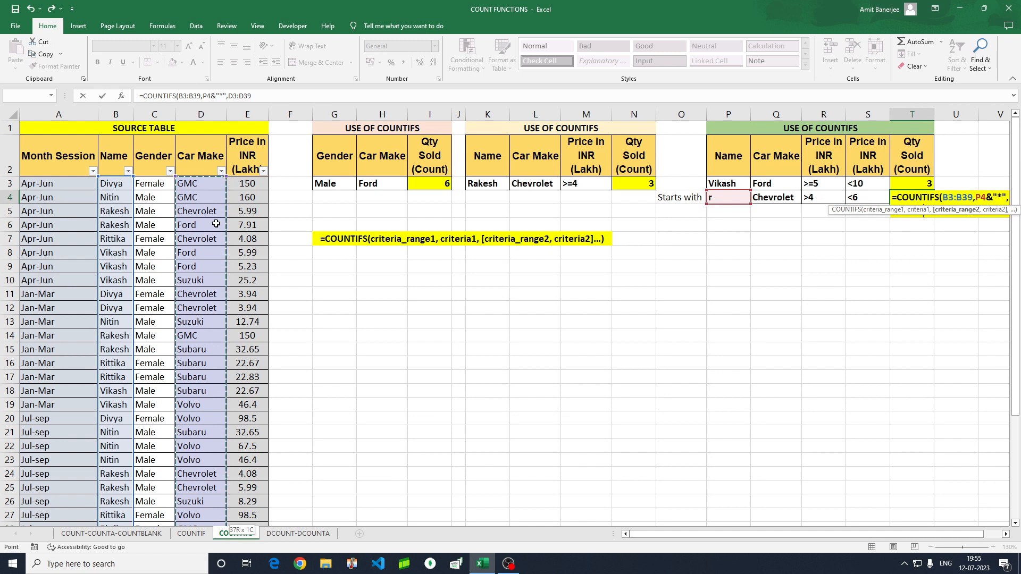
pyautogui.write(',')
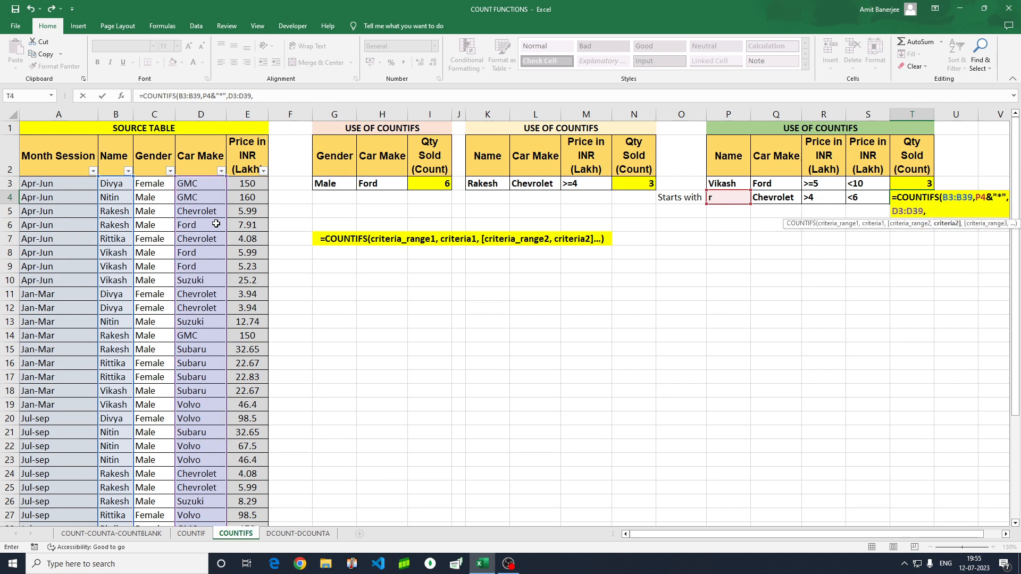
pyautogui.click(769, 198)
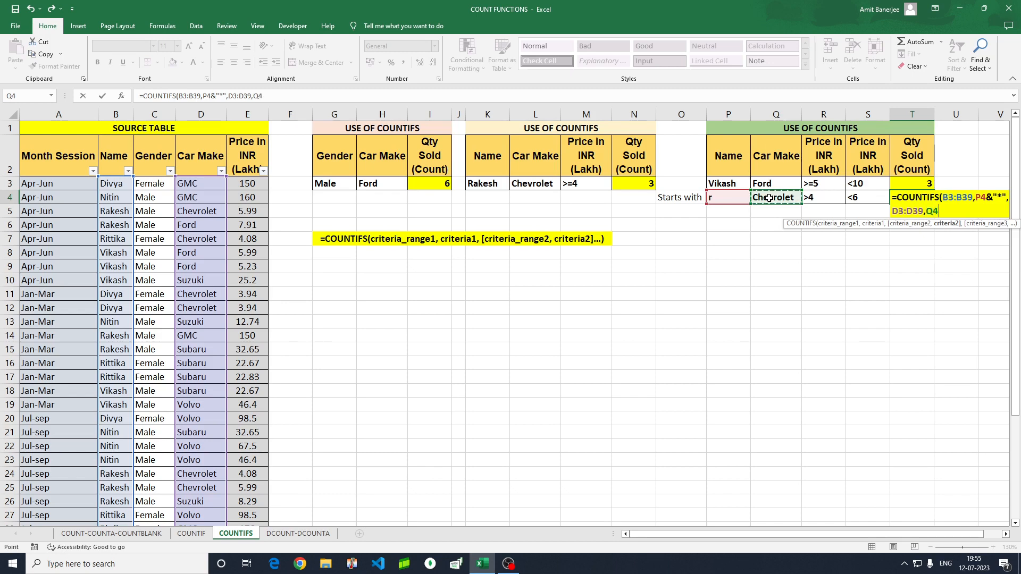
pyautogui.write(',')
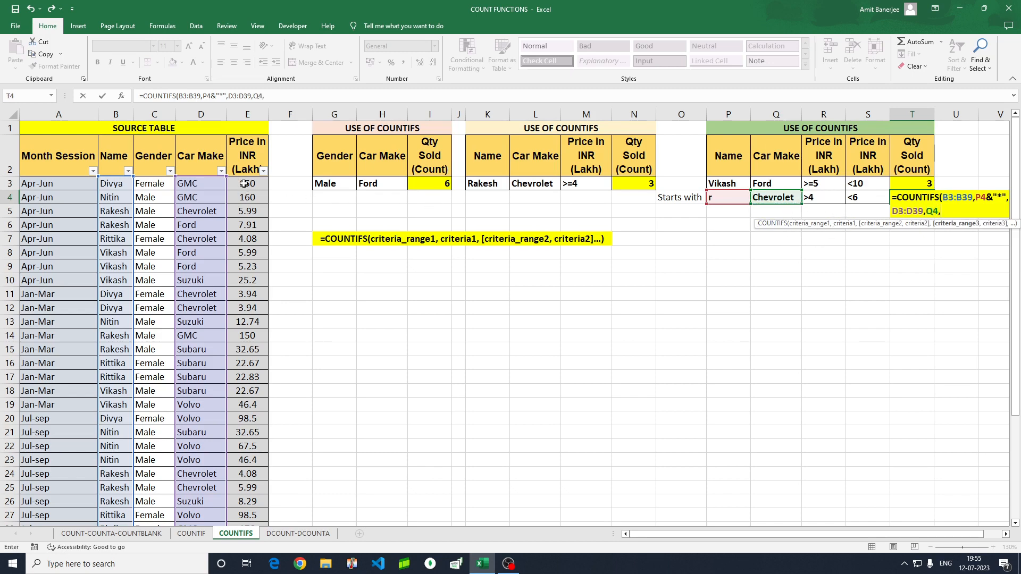
# Add the price range E3:E39 with criterion R4 as the third condition of the T4 formula
pyautogui.click(246, 159)
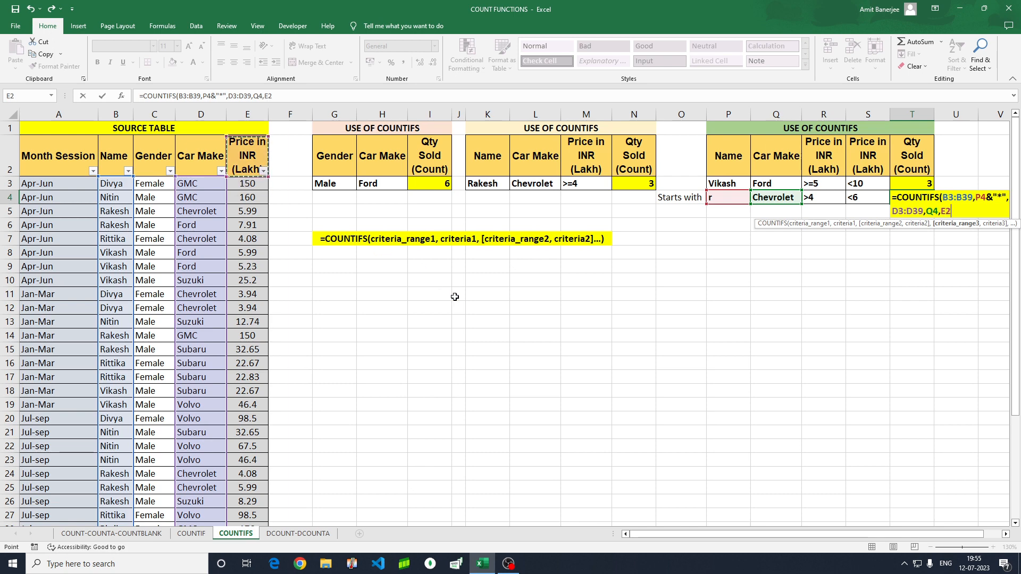
pyautogui.press('Down')
pyautogui.hotkey('ctrl', 'shift', 'Down')
pyautogui.scroll(4, 462, 294)
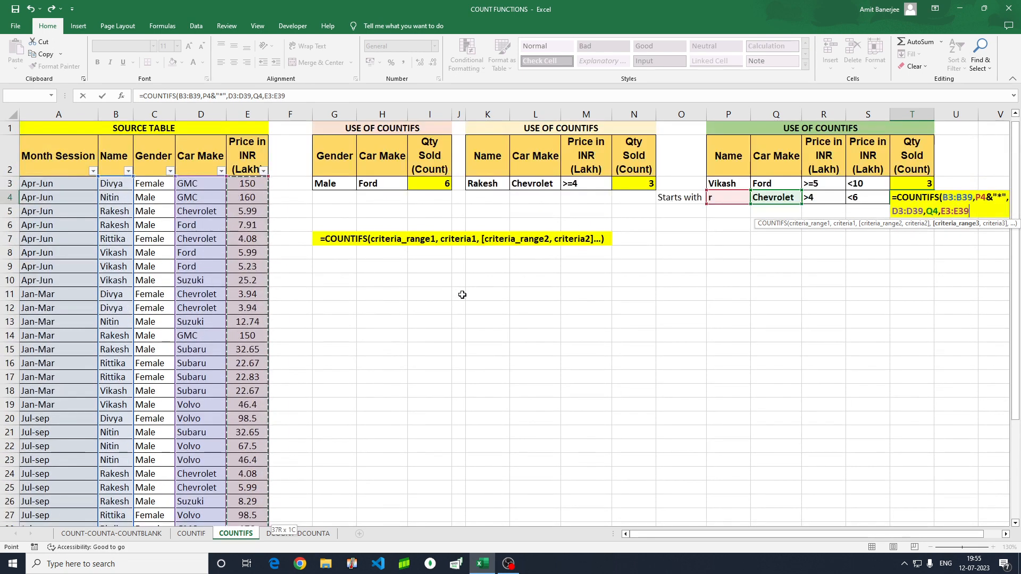
pyautogui.write(',')
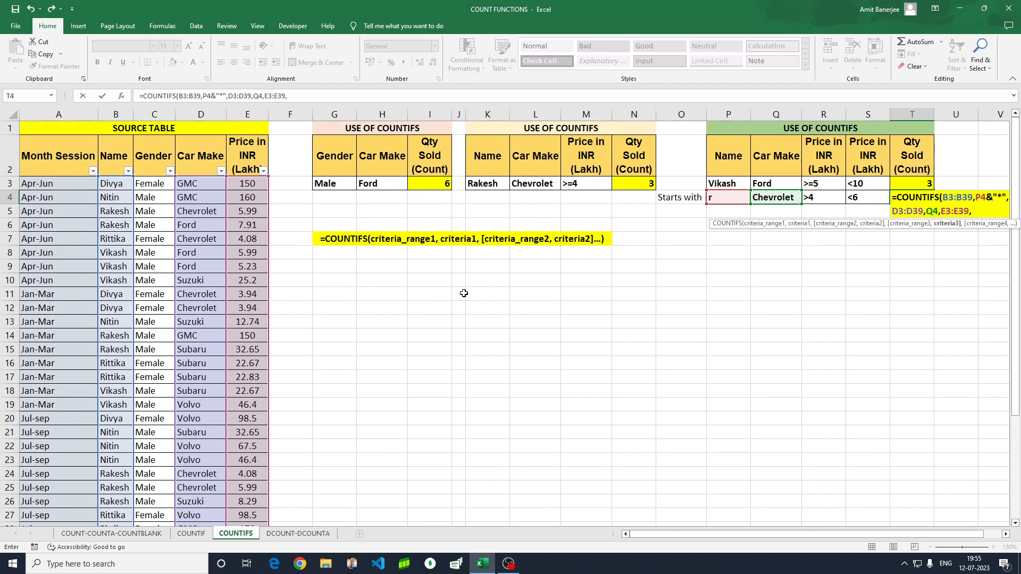
pyautogui.click(821, 197)
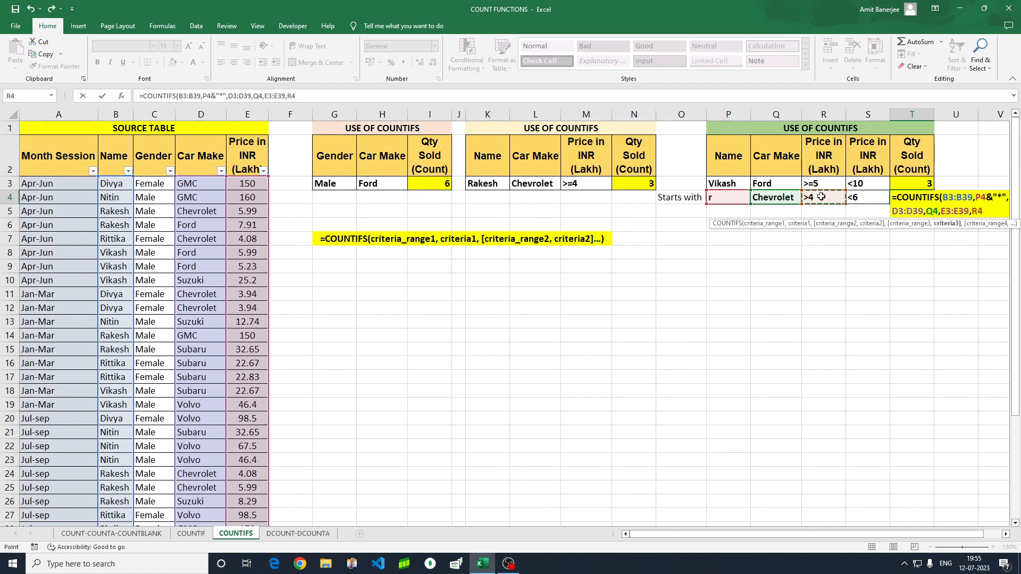
pyautogui.write(',')
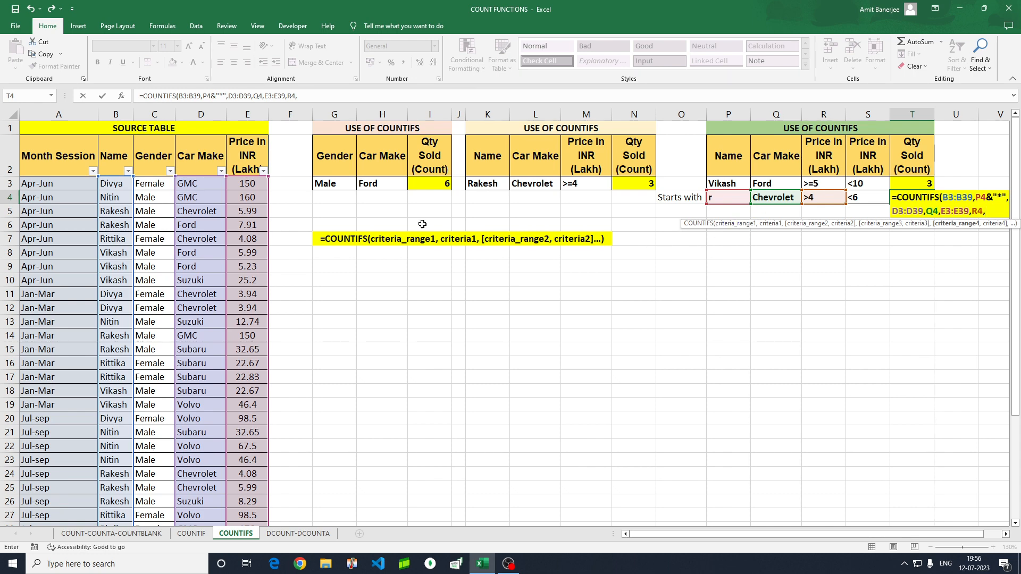
# Add the price range E3:E39 again with criterion S4 as the fourth condition and complete the T4 formula
pyautogui.click(253, 184)
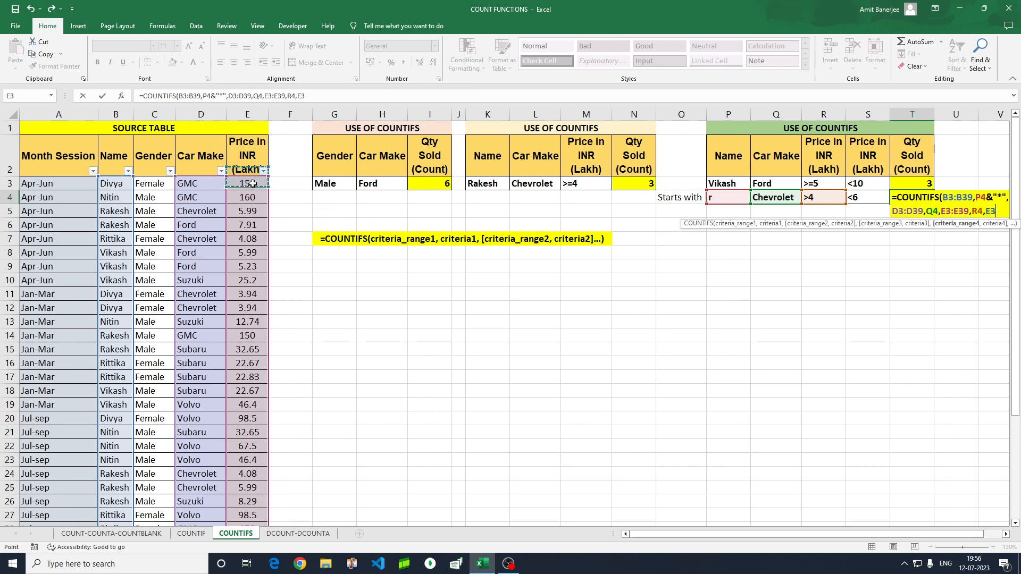
pyautogui.hotkey('ctrl', 'shift', 'Down')
pyautogui.write(',')
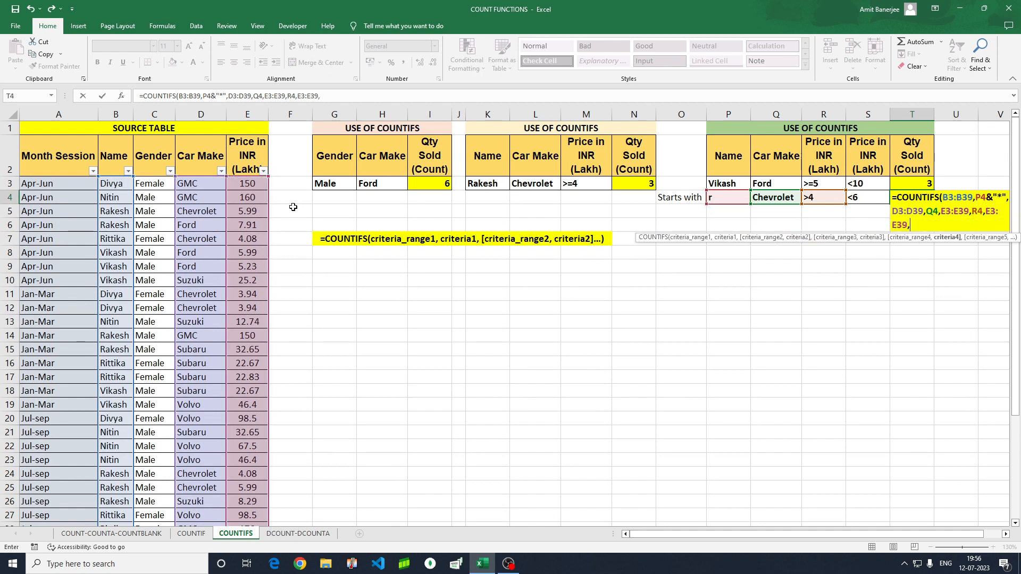
pyautogui.click(856, 199)
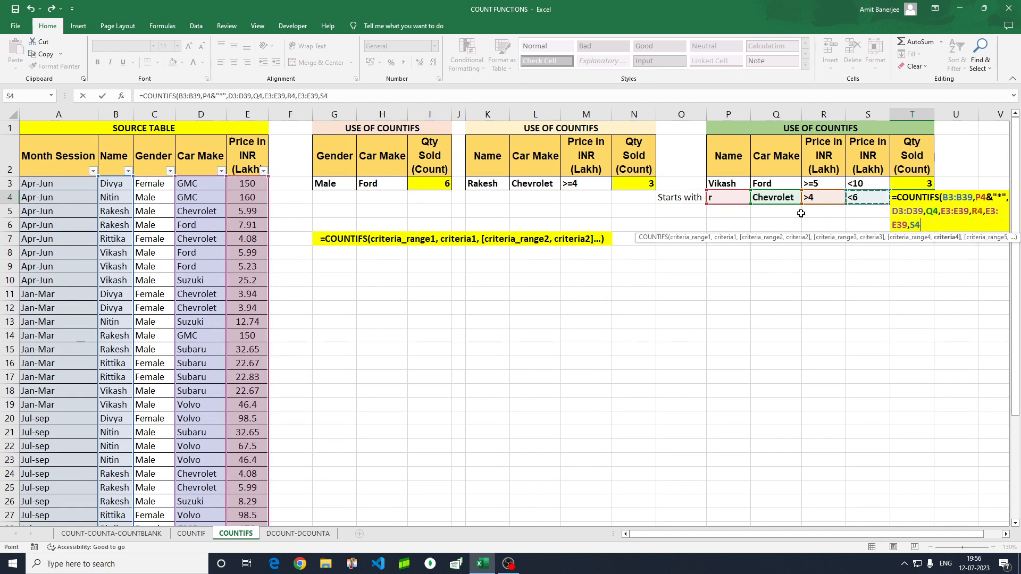
pyautogui.write(')')
pyautogui.press('Return')
pyautogui.press('Up')
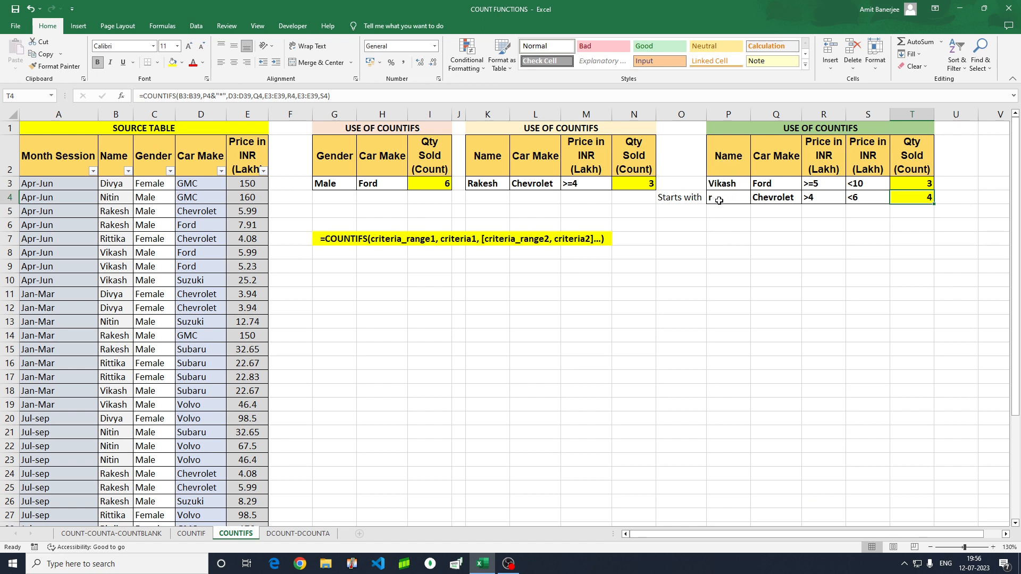
# Filter the source table's Name column to the two names starting with R
pyautogui.click(128, 171)
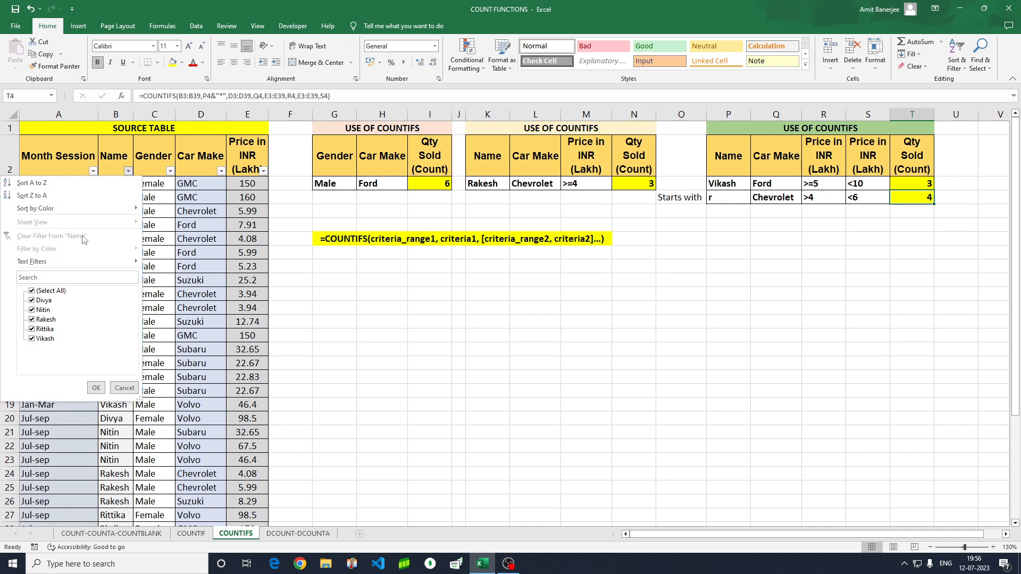
pyautogui.click(33, 292)
pyautogui.click(32, 321)
pyautogui.click(32, 329)
pyautogui.click(97, 387)
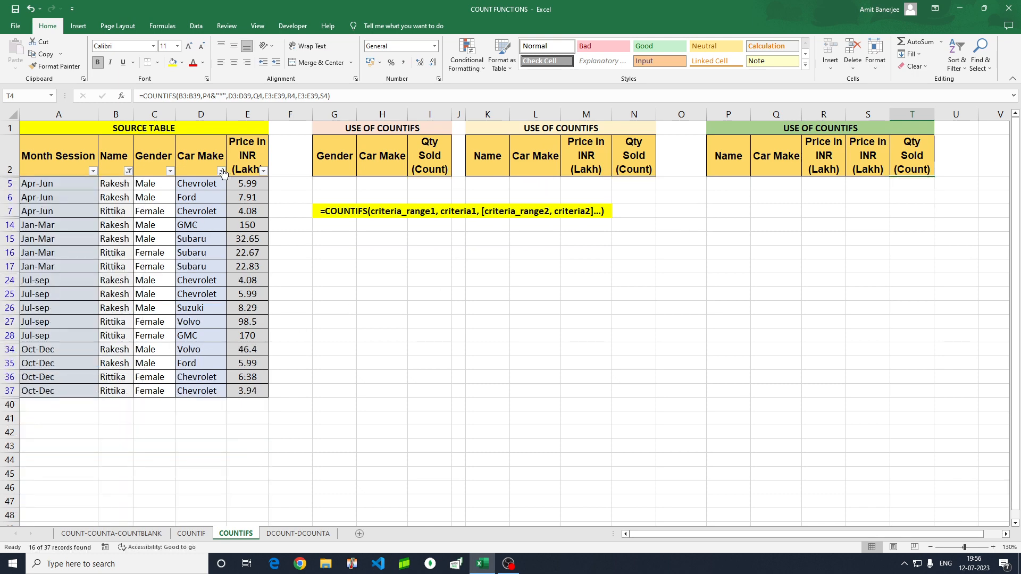
# Filter the Car Make column to Chevrolet and select the visible prices that lie between 4 and 6
pyautogui.click(222, 171)
pyautogui.click(116, 291)
pyautogui.click(116, 300)
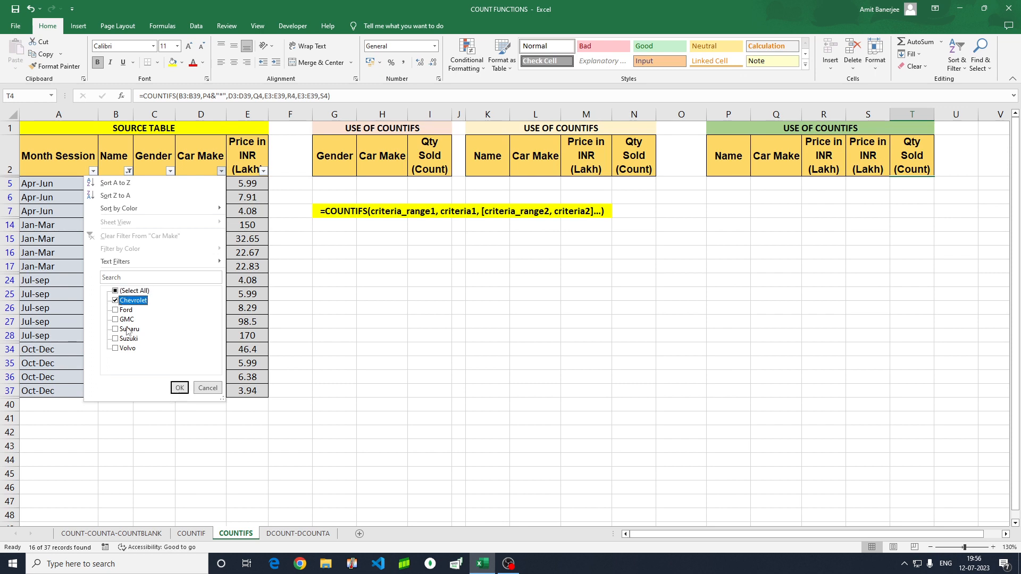
pyautogui.click(179, 388)
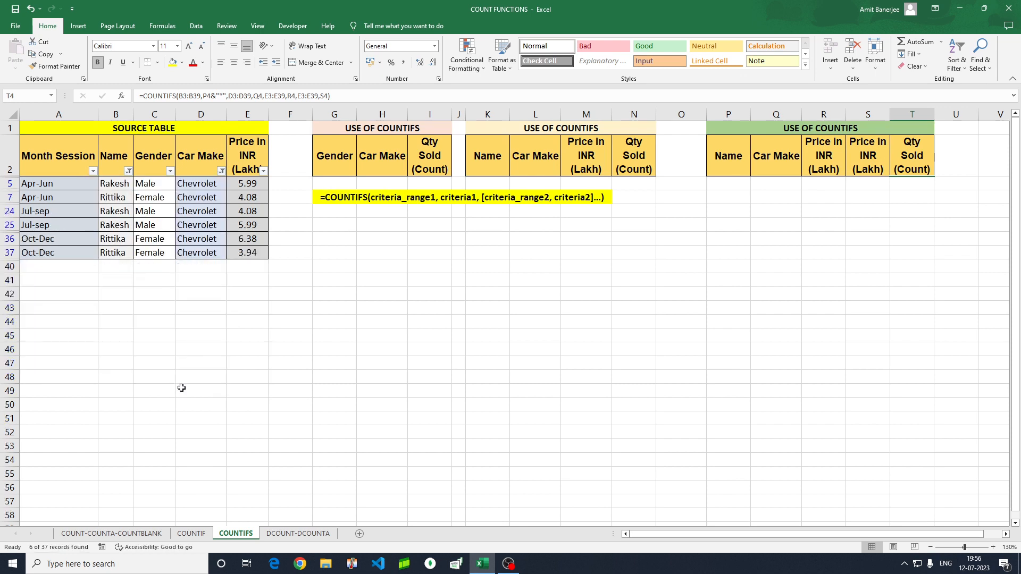
pyautogui.click(250, 202)
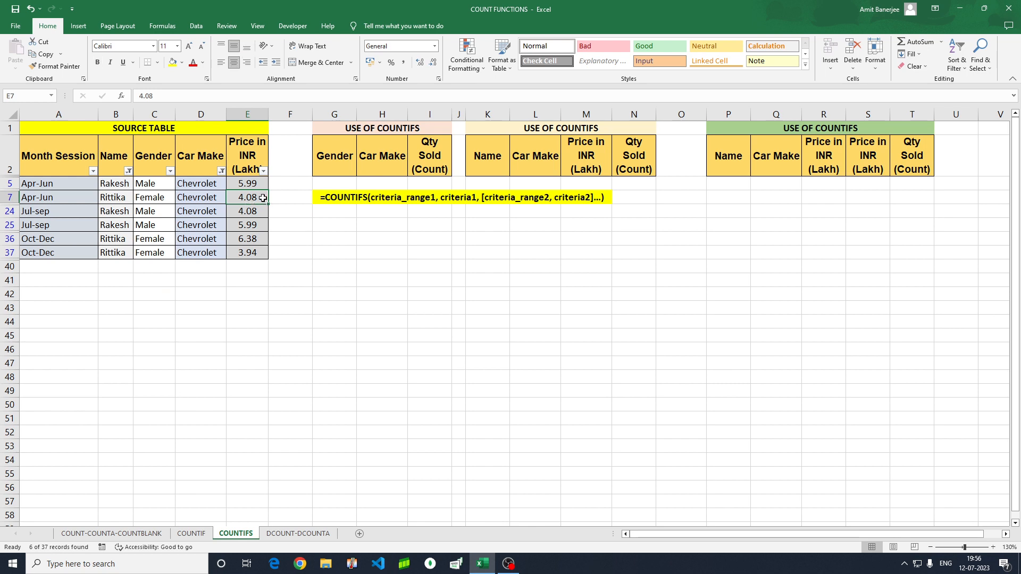
pyautogui.click(252, 183)
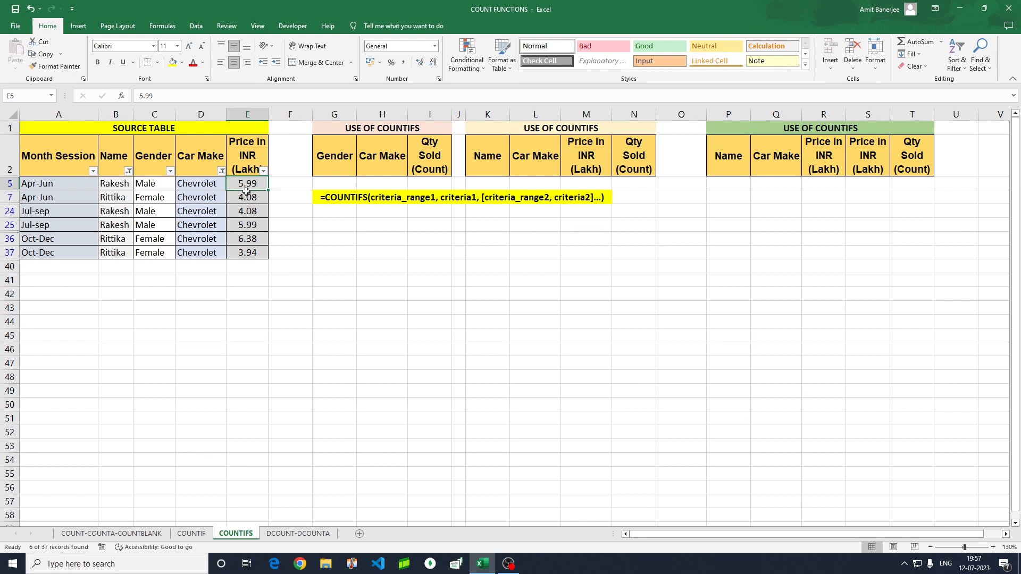
pyautogui.moveTo(247, 191); pyautogui.dragTo(245, 220)
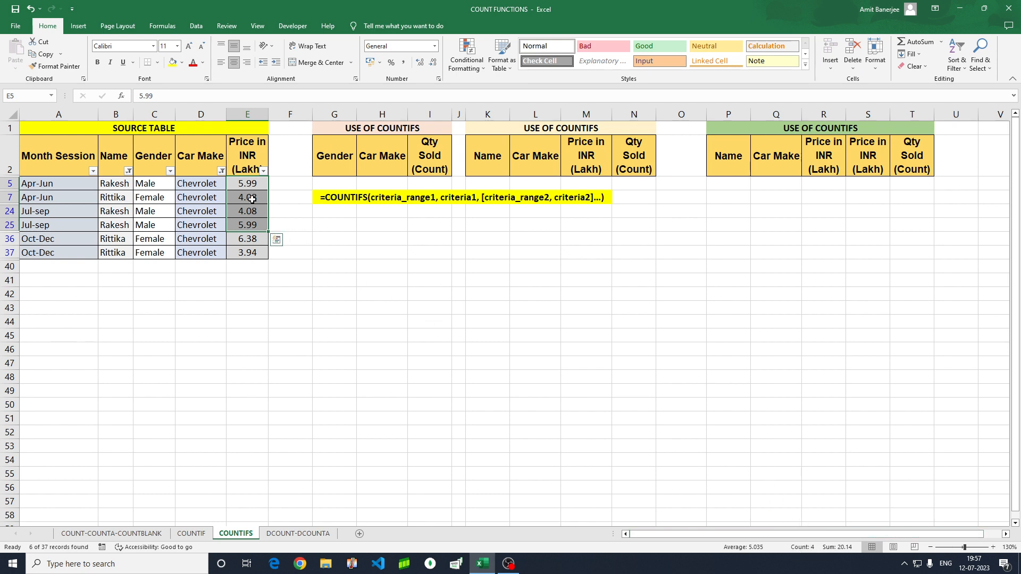
# Reset the Car Make and Name filters of the source table to show all items
pyautogui.click(221, 171)
pyautogui.click(115, 292)
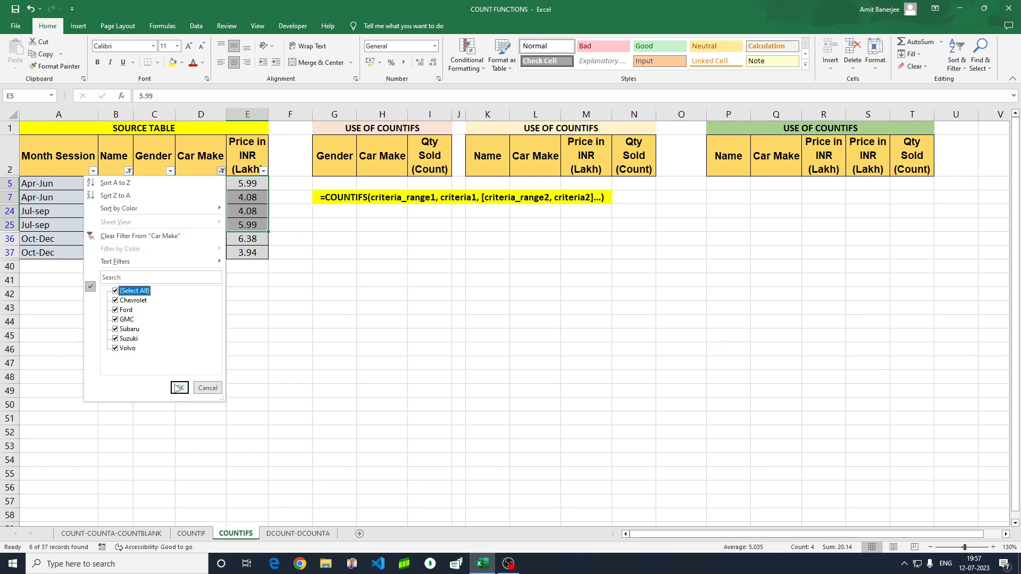
pyautogui.click(179, 388)
pyautogui.click(130, 173)
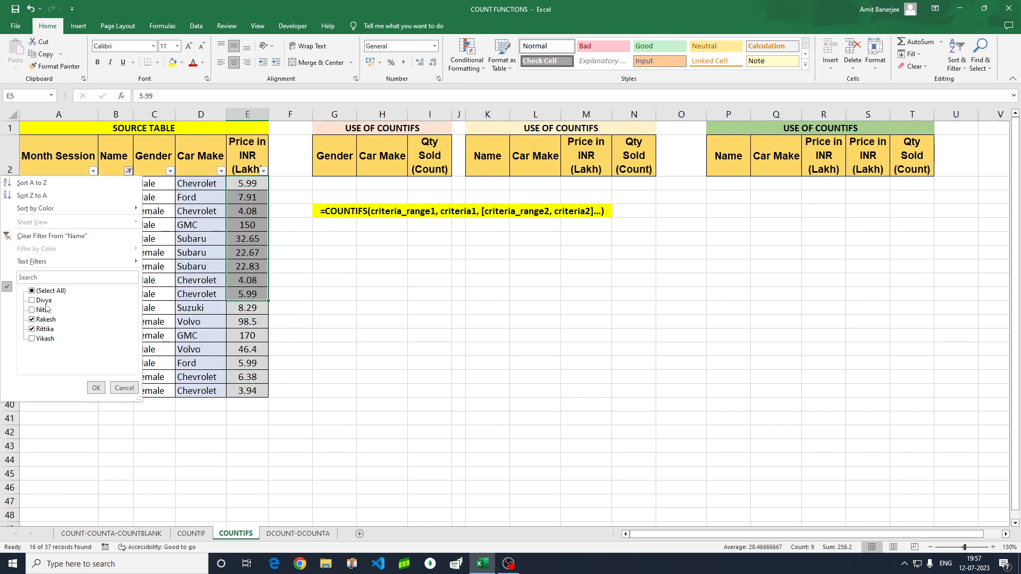
pyautogui.click(36, 291)
pyautogui.click(96, 387)
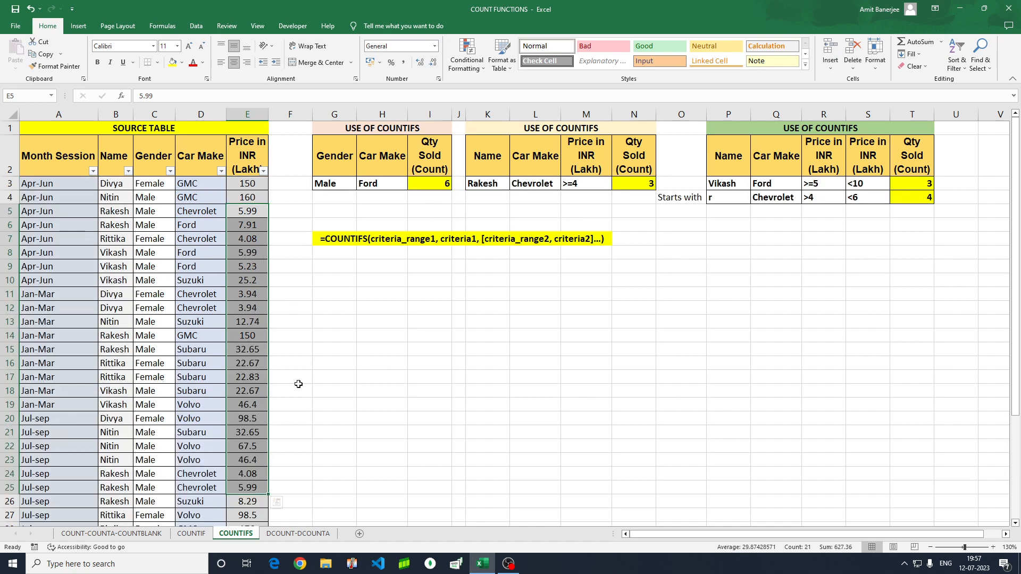
# Copy the car make Ford from Q3 and paste it into Q4 as a value
pyautogui.click(918, 198)
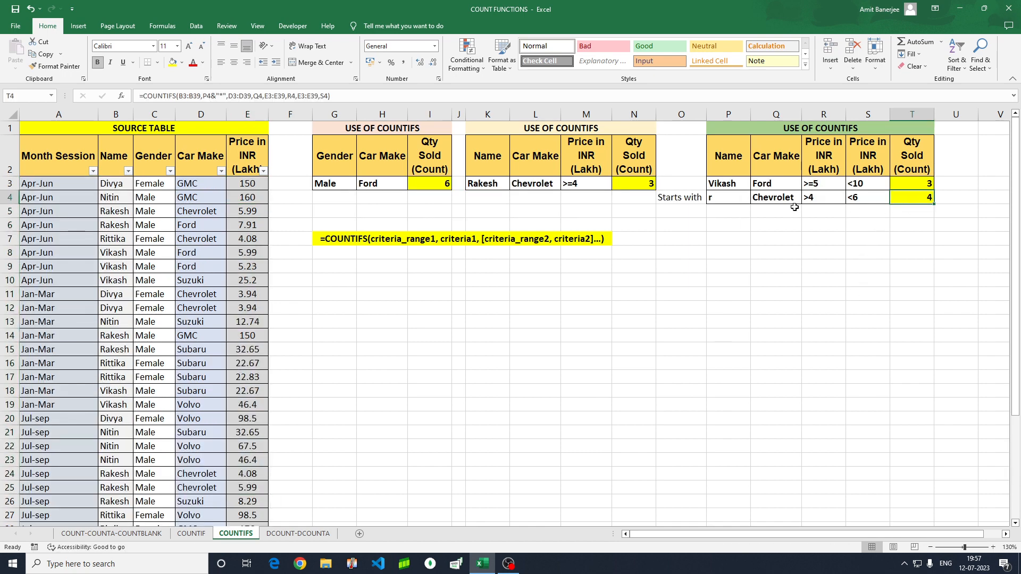
pyautogui.click(768, 183)
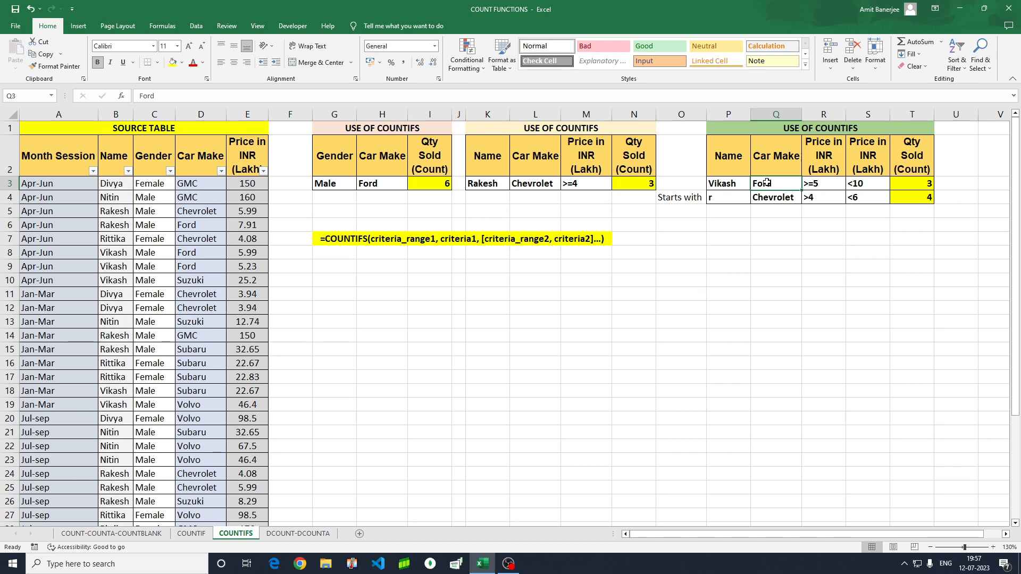
pyautogui.hotkey('ctrl', 'c')
pyautogui.press('Down')
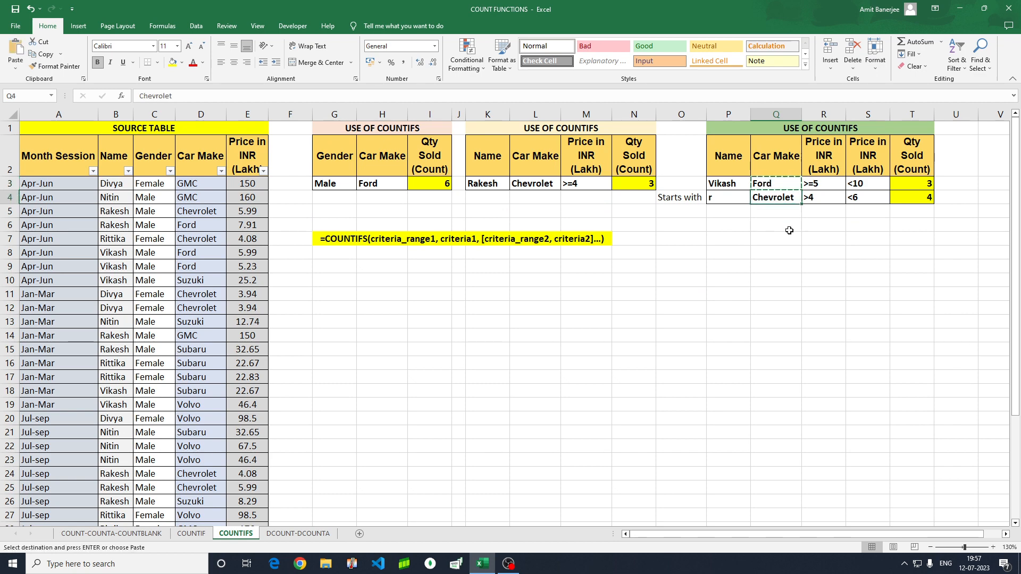
pyautogui.hotkey('ctrl', 'alt', 'v')
pyautogui.press('Down')
pyautogui.press('Down')
pyautogui.press('Return')
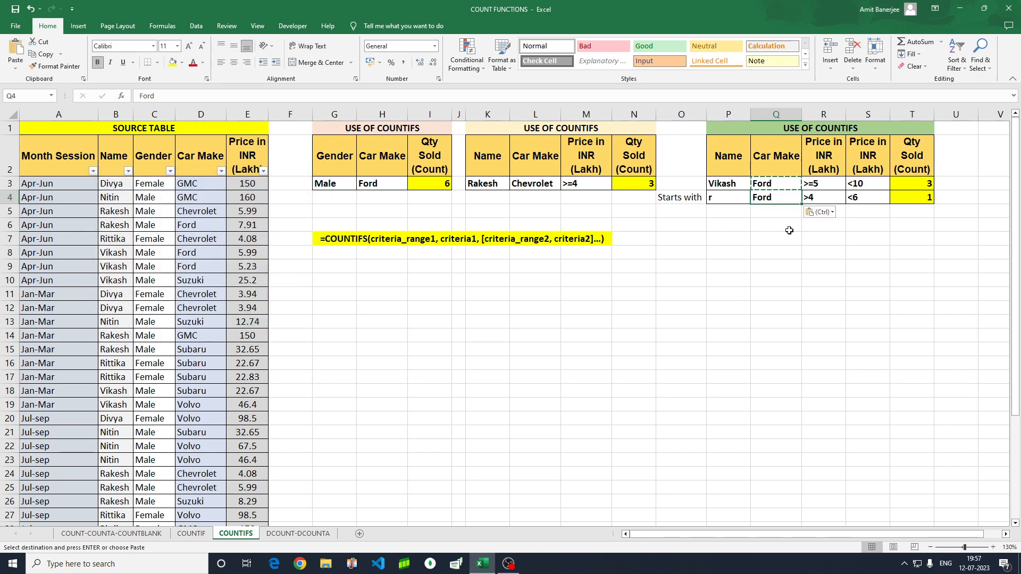
pyautogui.press('Escape')
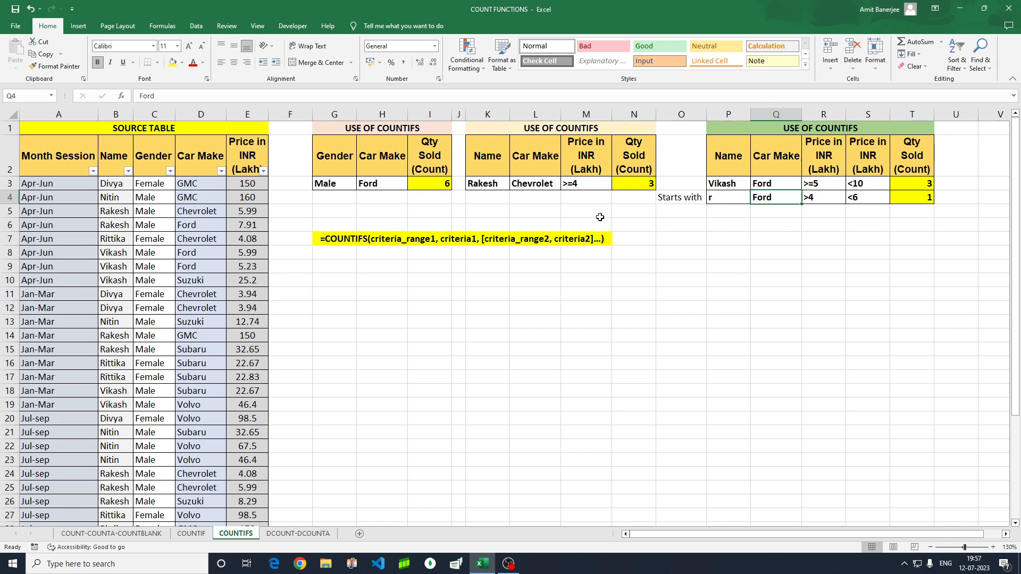
# Filter the Name column again to the two names starting with R to check the Ford count
pyautogui.click(128, 172)
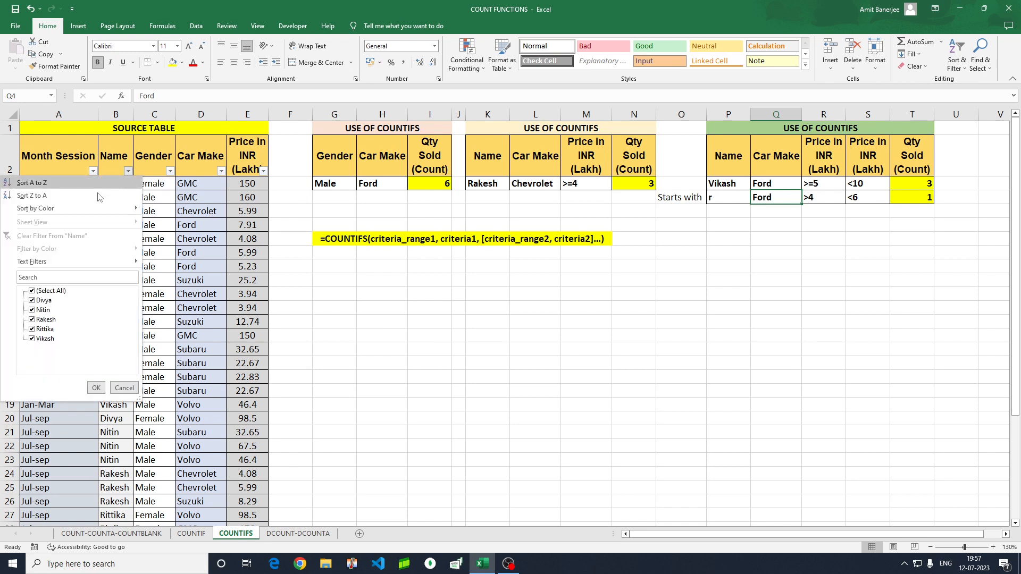
pyautogui.moveTo(55, 266)
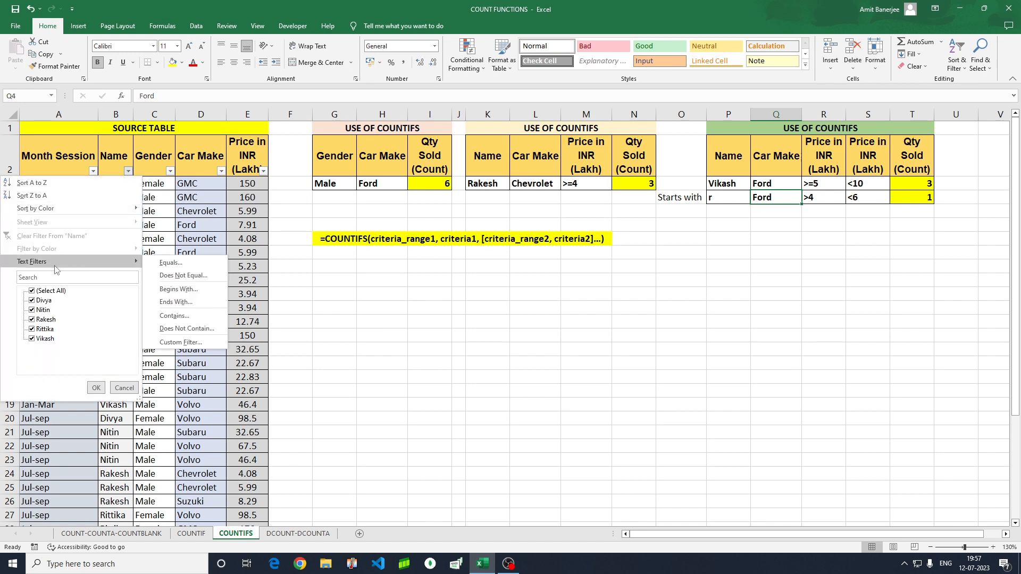
pyautogui.click(32, 291)
pyautogui.click(32, 319)
pyautogui.click(32, 329)
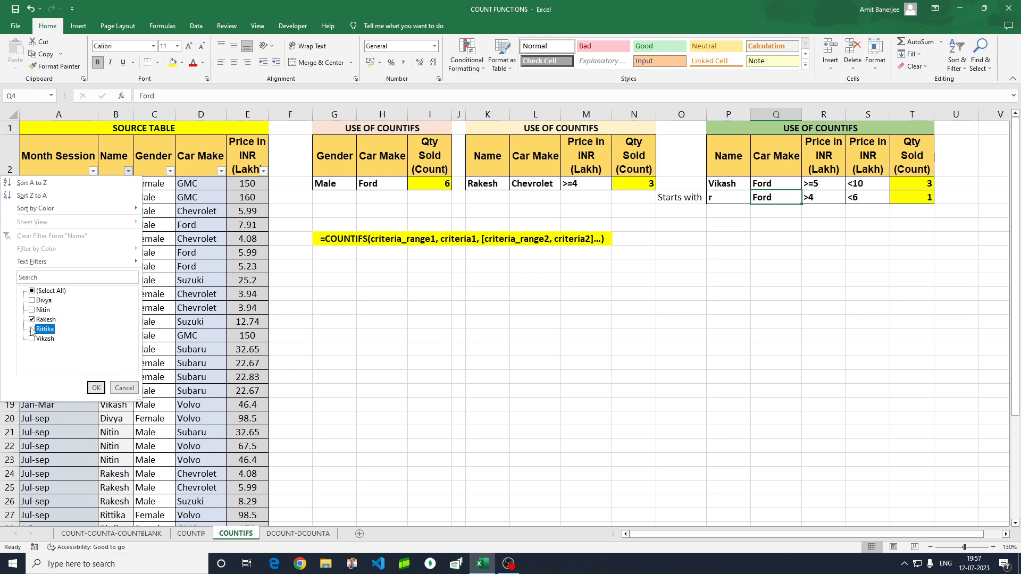
pyautogui.click(96, 387)
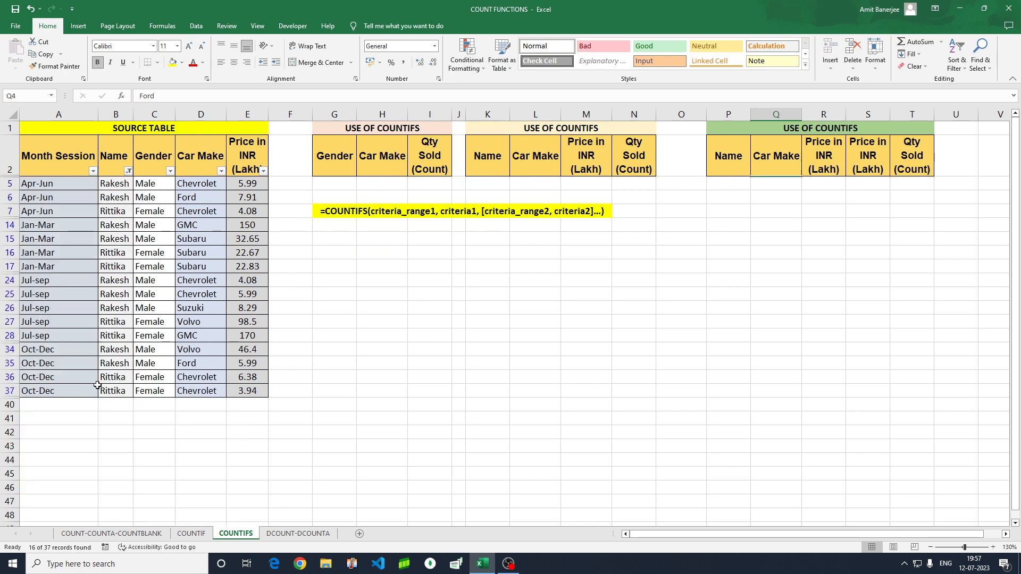
# Filter the Car Make column to Ford and select the visible price that lies between 4 and 6
pyautogui.click(221, 170)
pyautogui.click(114, 291)
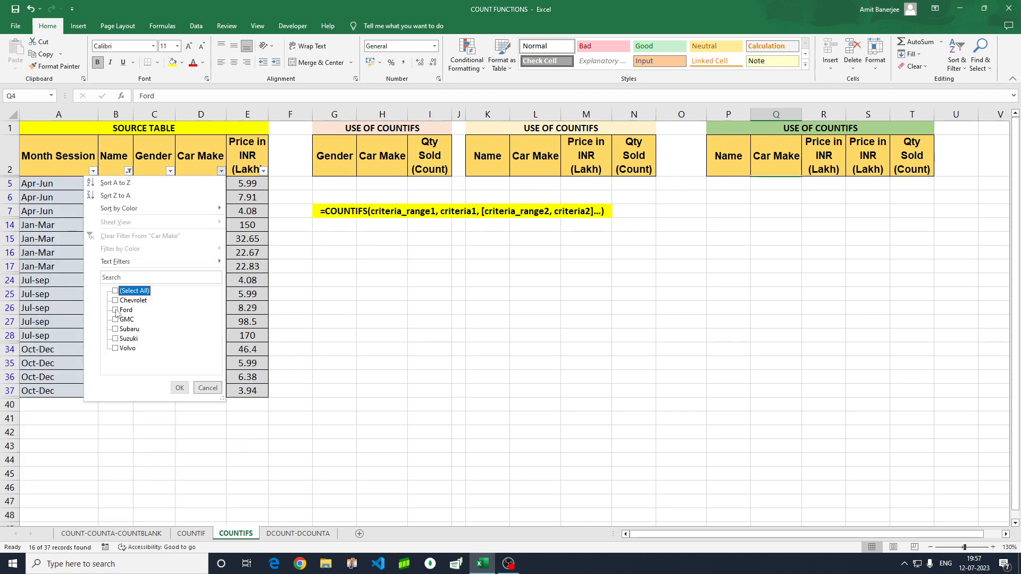
pyautogui.click(116, 310)
pyautogui.click(179, 388)
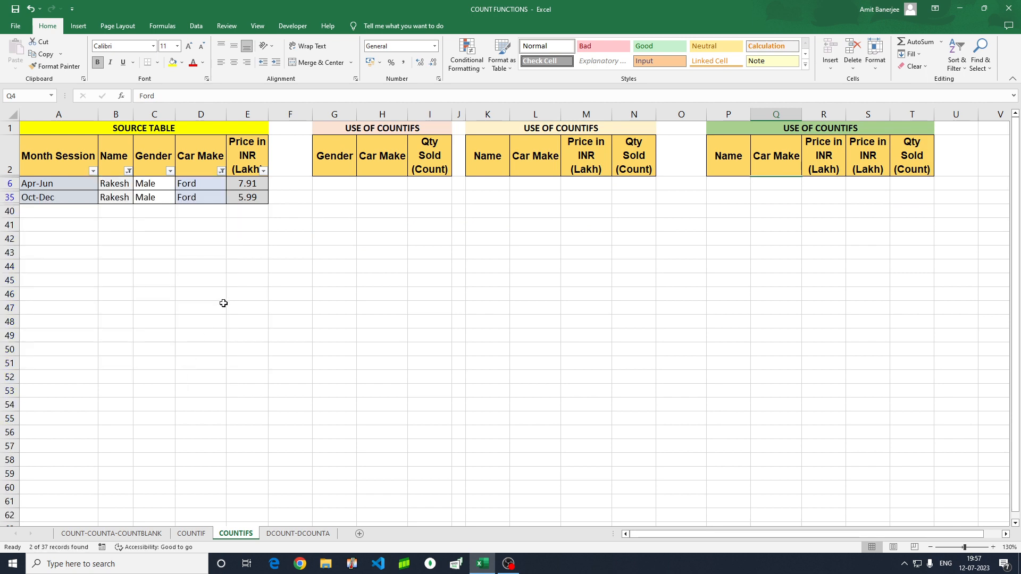
pyautogui.click(251, 197)
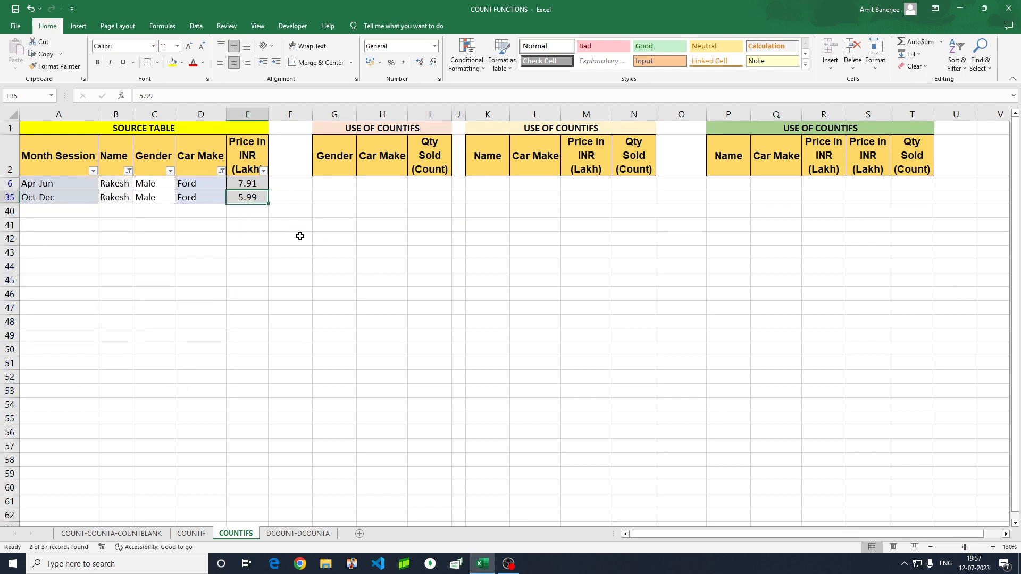
# Show all car makes and all names in the source table again after the Ford check
pyautogui.click(221, 171)
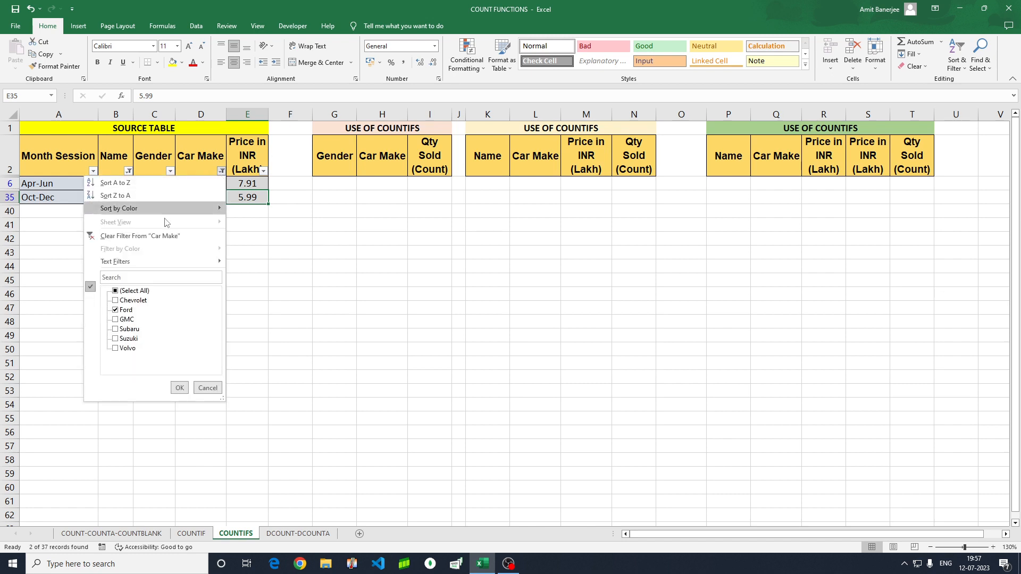
pyautogui.click(115, 291)
pyautogui.click(179, 389)
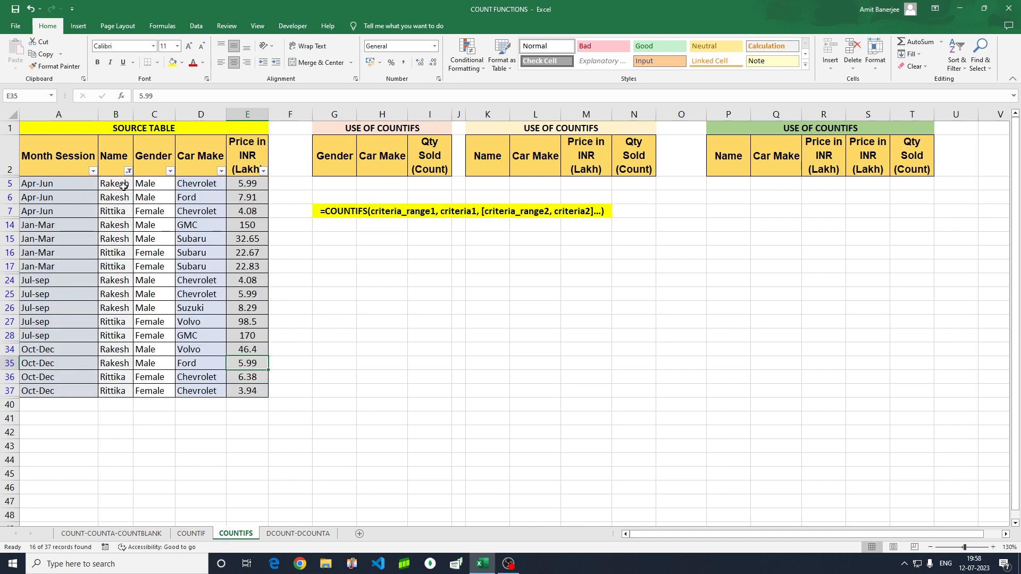
pyautogui.click(129, 171)
pyautogui.click(39, 291)
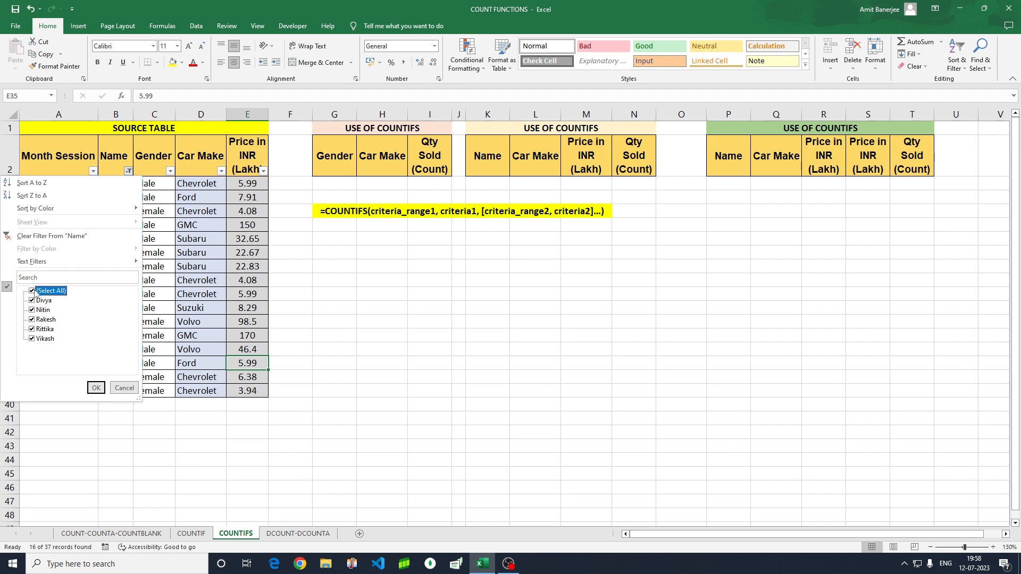
pyautogui.click(96, 388)
pyautogui.click(524, 334)
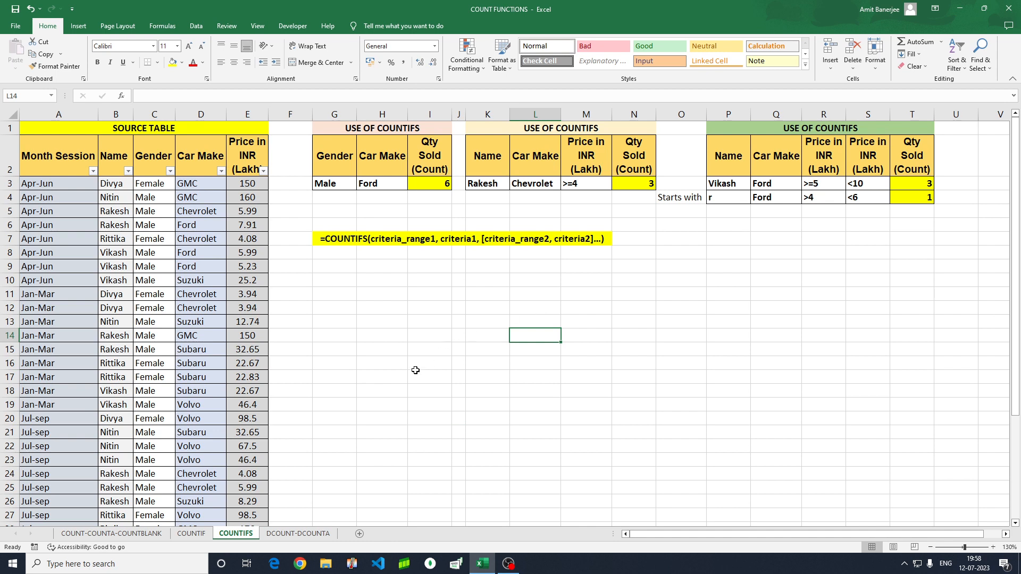
# Switch to the DCOUNT-DCOUNTA sheet and select the order table A3:E8 to review the database range
pyautogui.click(298, 532)
pyautogui.click(277, 391)
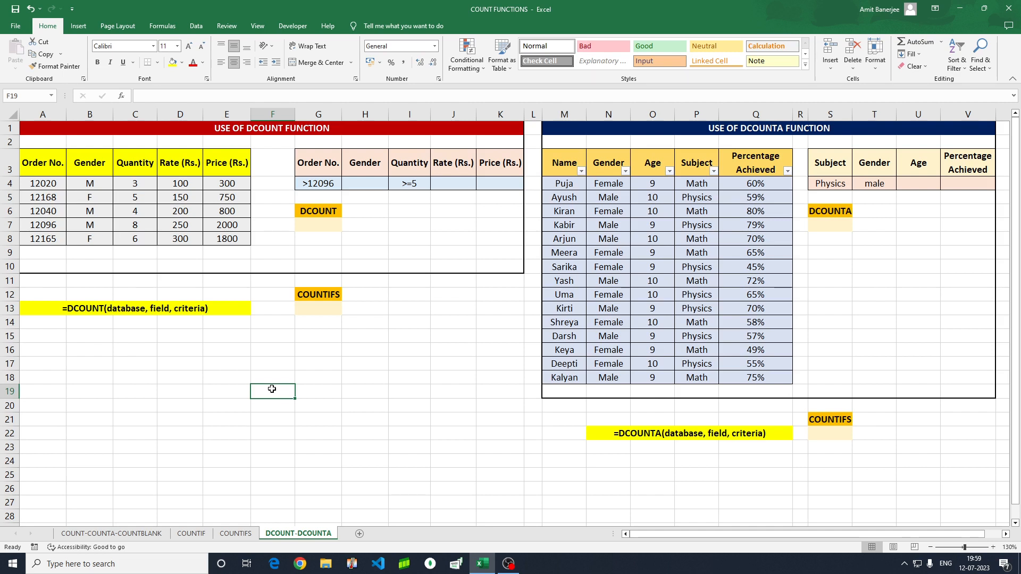
pyautogui.moveTo(41, 161); pyautogui.dragTo(207, 240)
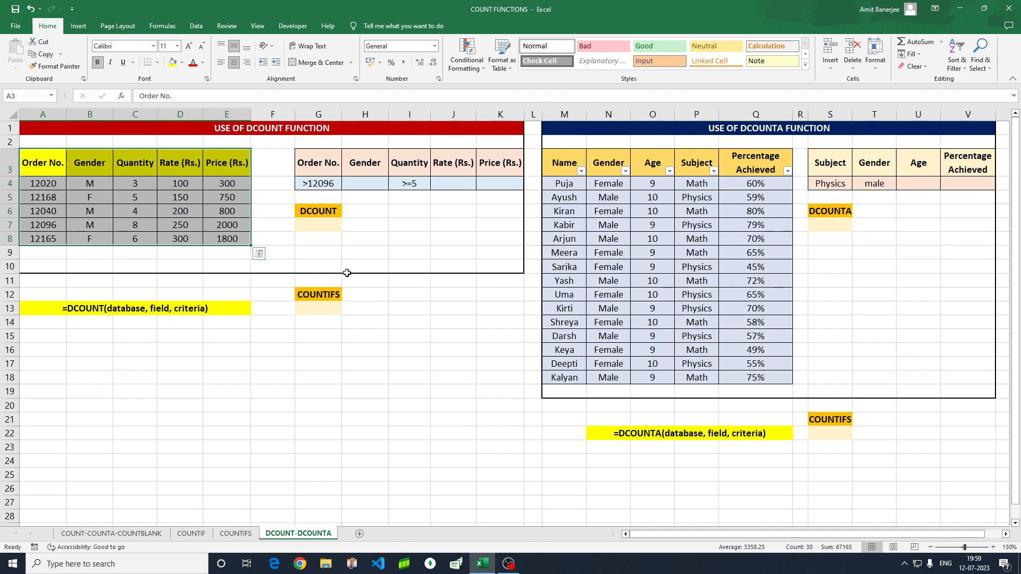
pyautogui.click(397, 237)
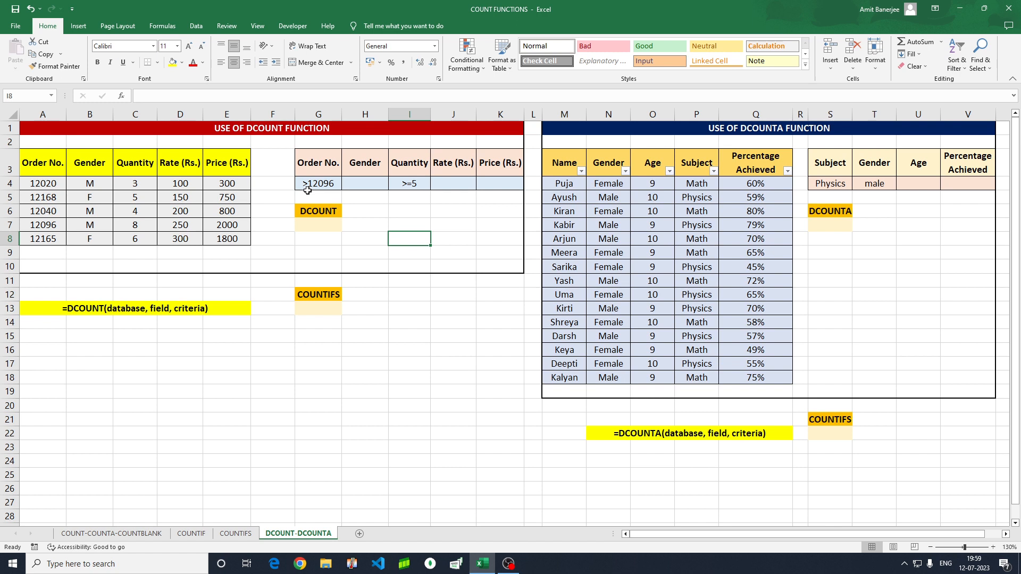
# Fill A5 and A8, the order numbers that meet the Order No. criterion, with yellow
pyautogui.doubleClick(48, 198)
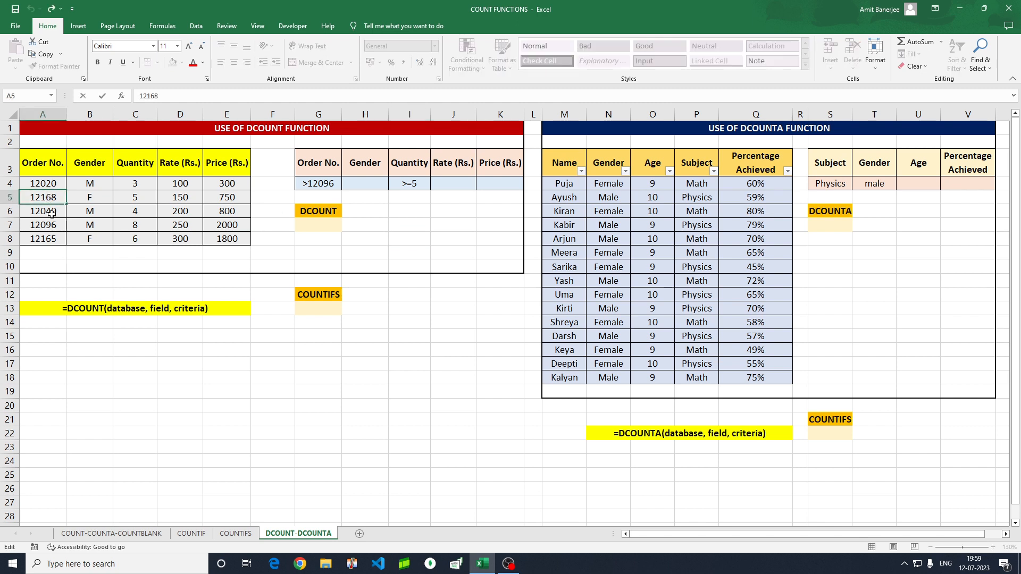
pyautogui.press('Escape')
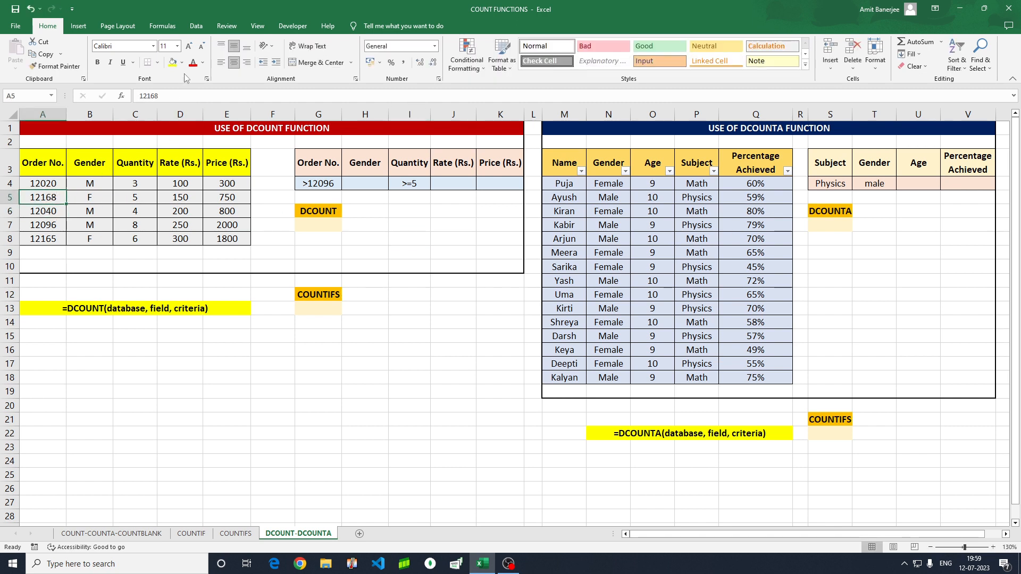
pyautogui.click(171, 63)
pyautogui.click(50, 238)
pyautogui.click(173, 62)
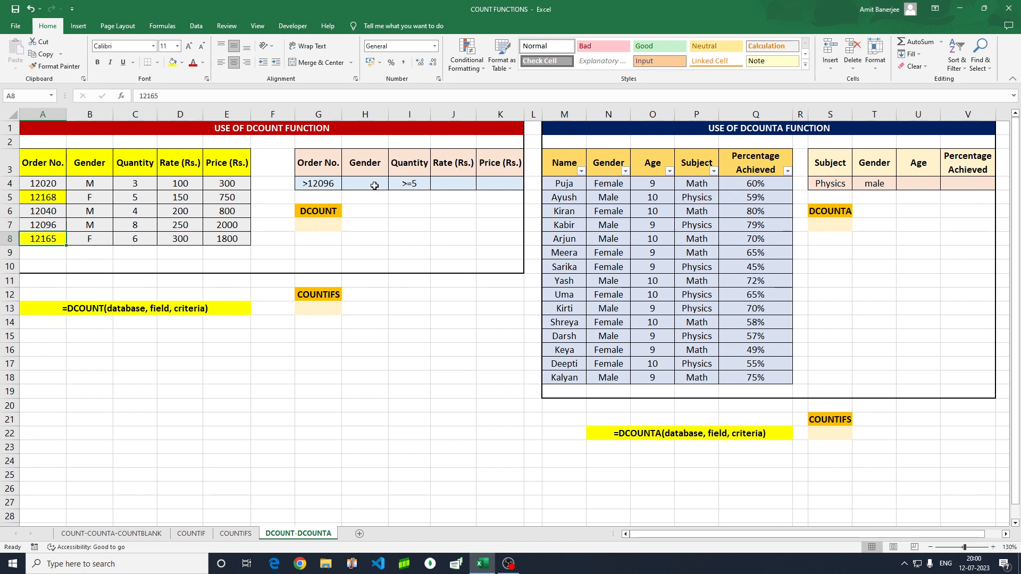
# Fill the quantities in C5 and C8, which meet the >=5 criterion, with yellow
pyautogui.click(137, 199)
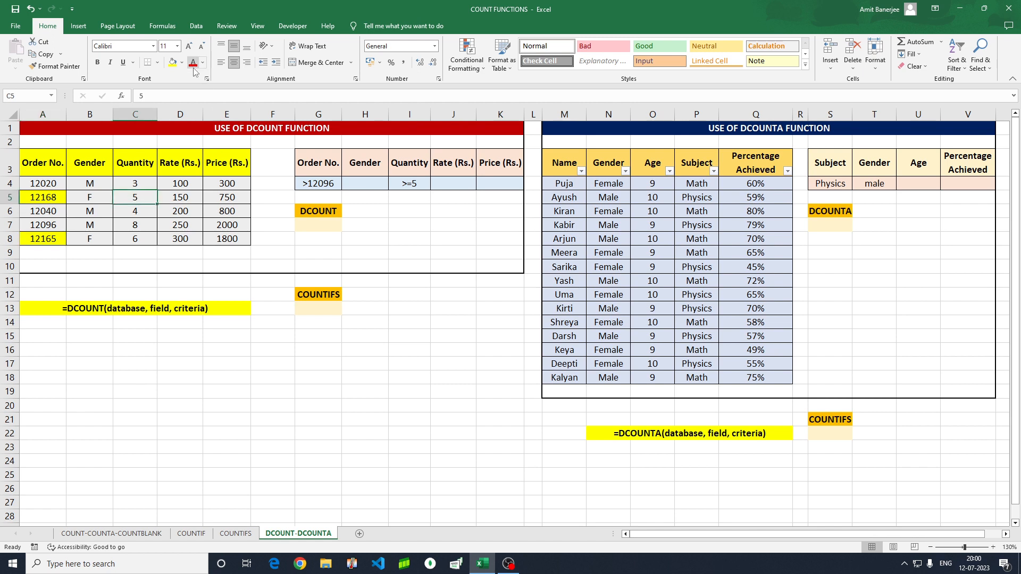
pyautogui.click(173, 62)
pyautogui.click(138, 237)
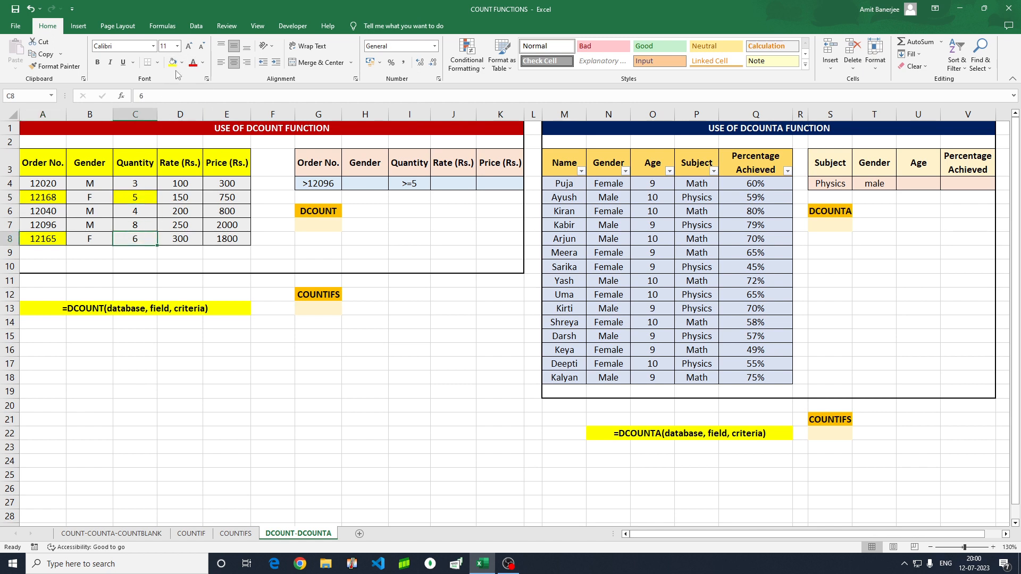
pyautogui.click(172, 62)
# Start a DCOUNT formula in G7 with A3:E8 as the database and the Quantity header C3 as the field
pyautogui.click(314, 224)
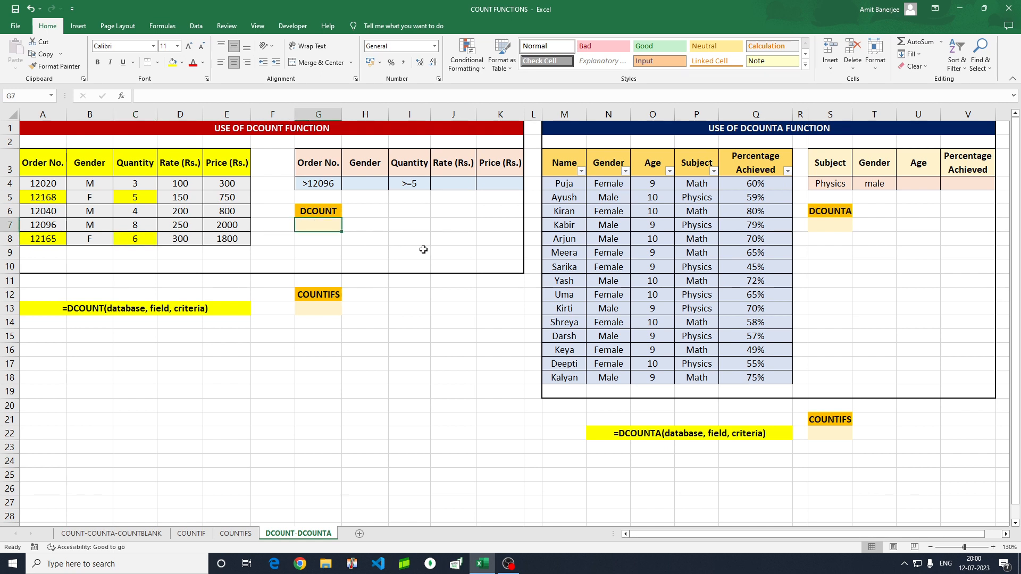
pyautogui.write('=')
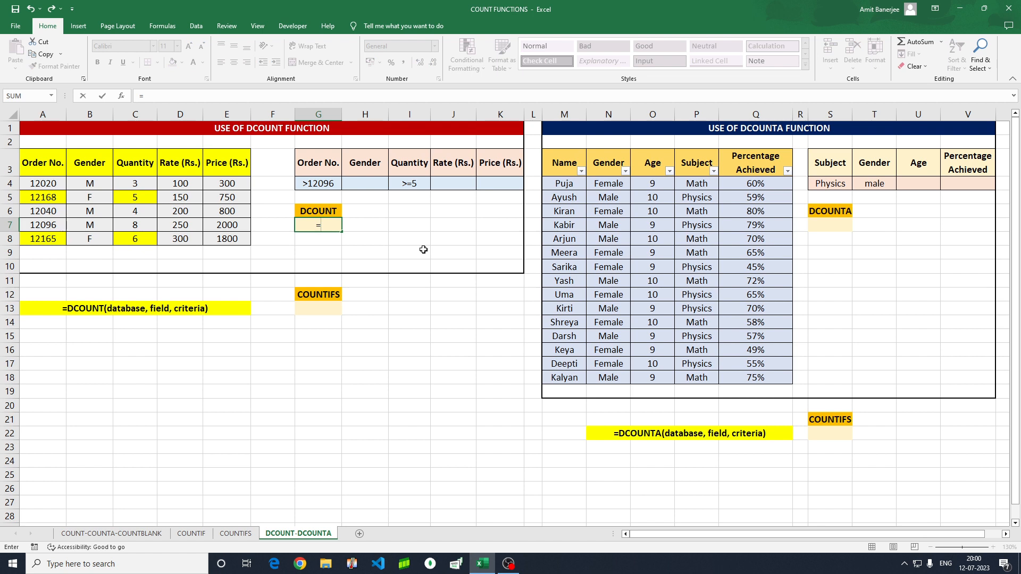
pyautogui.write('dcount')
pyautogui.press('Tab')
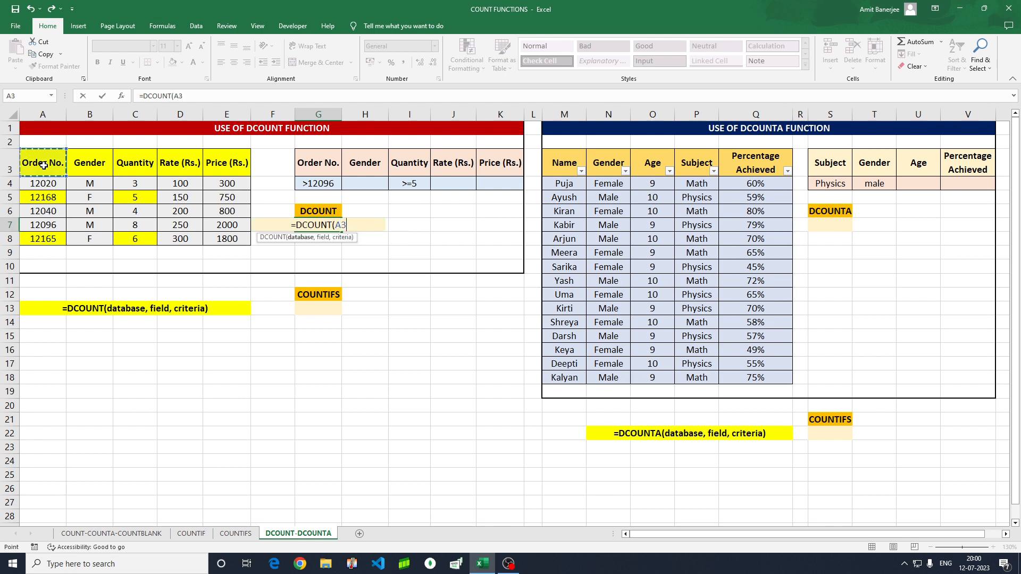
pyautogui.moveTo(27, 159); pyautogui.dragTo(234, 239)
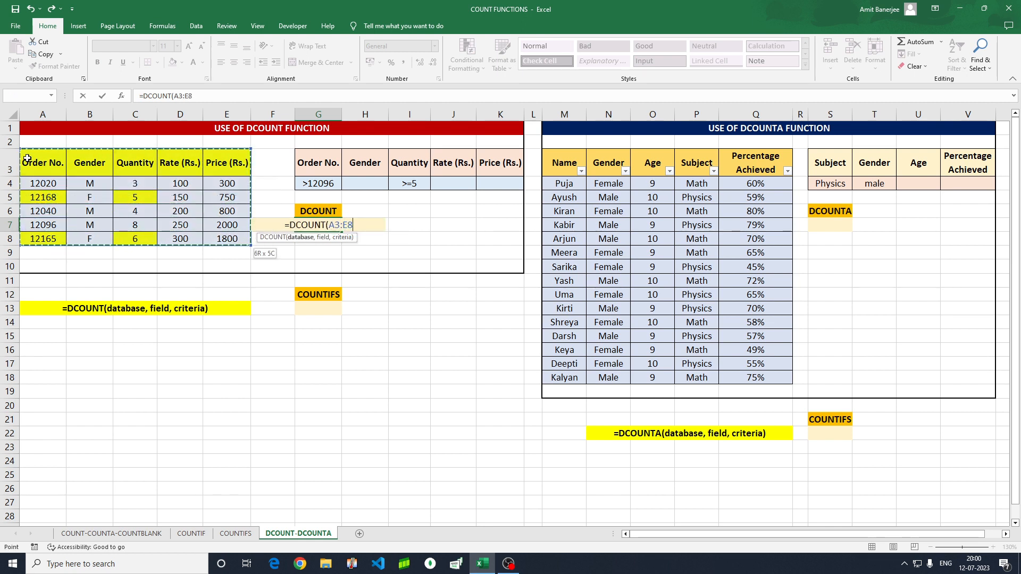
pyautogui.write(',')
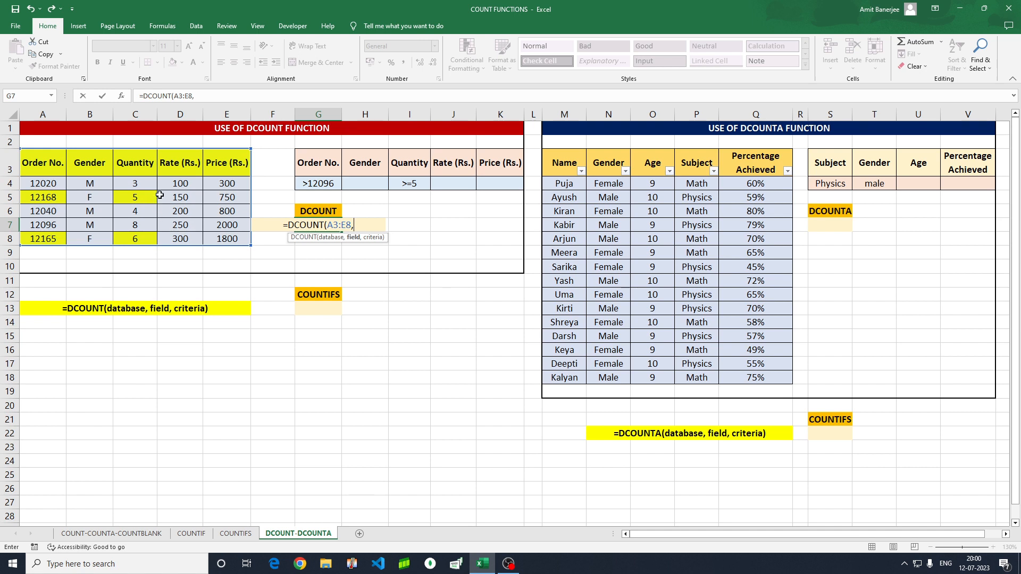
pyautogui.click(135, 166)
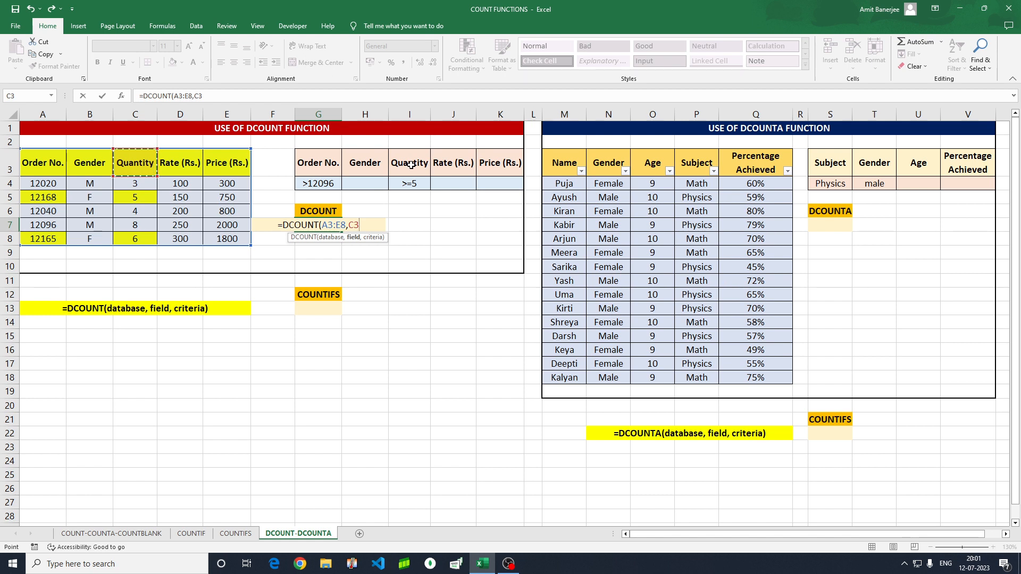
pyautogui.write(',')
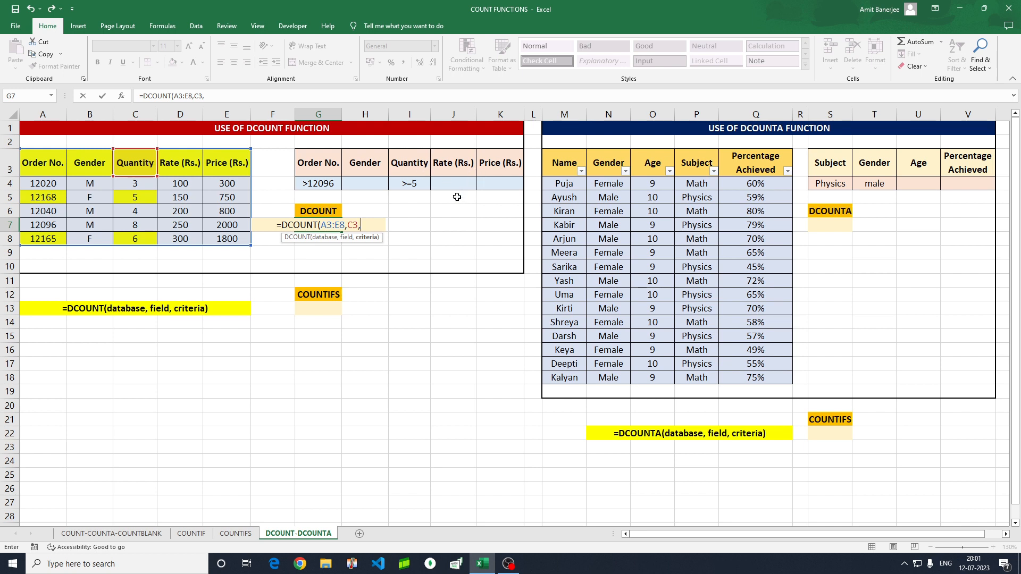
# Complete the DCOUNT formula in G7 with the criteria range G3:I4
pyautogui.click(325, 161)
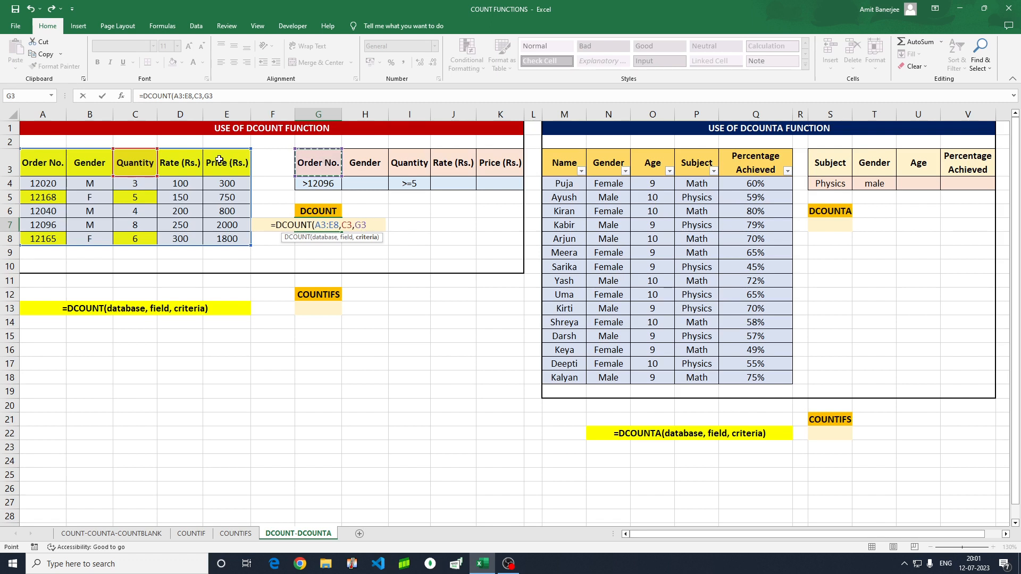
pyautogui.hotkey('shift', 'Right')
pyautogui.hotkey('shift', 'Right')
pyautogui.hotkey('shift', 'Right')
pyautogui.hotkey('shift', 'Right')
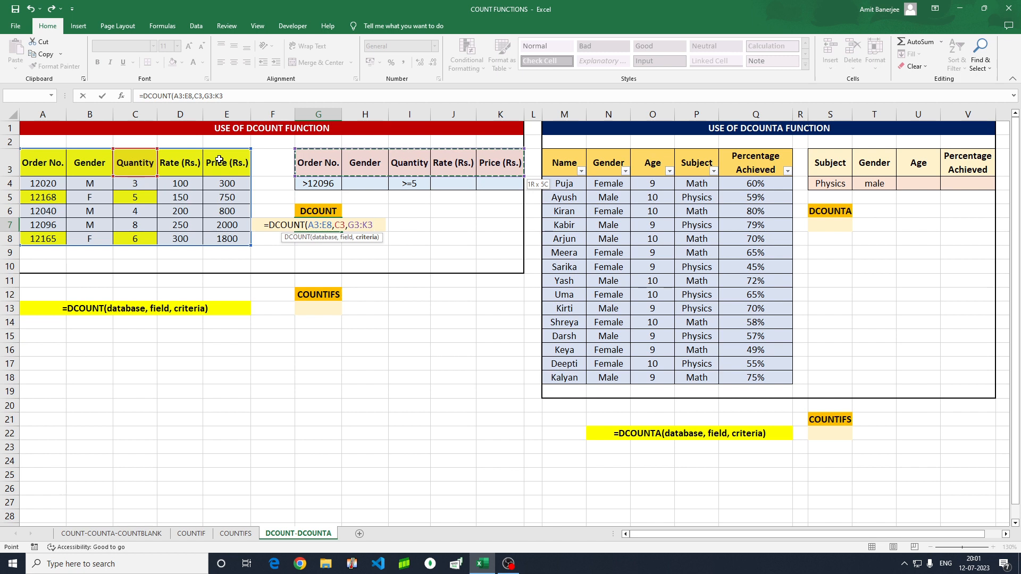
pyautogui.hotkey('shift', 'Left')
pyautogui.hotkey('shift', 'Left')
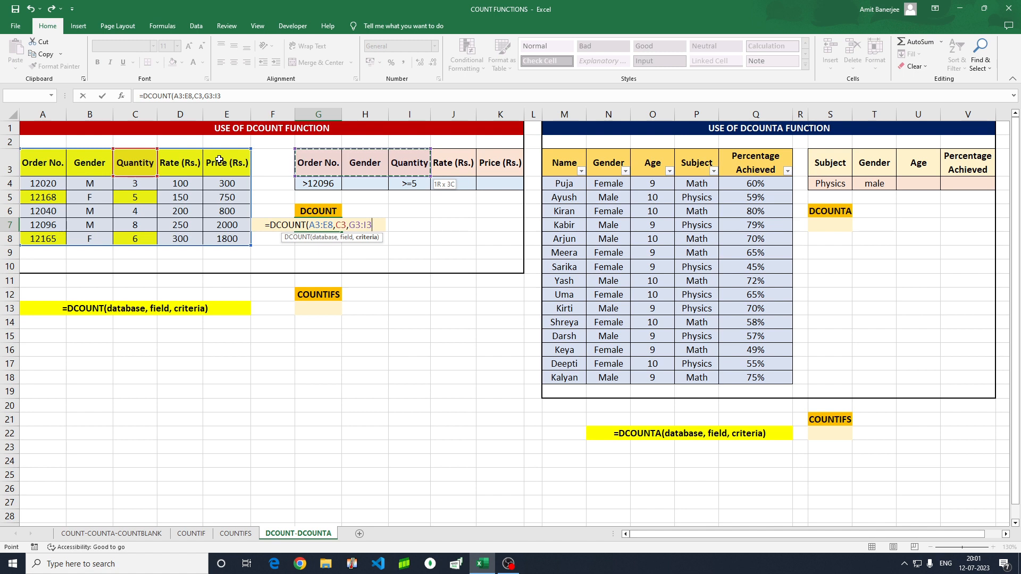
pyautogui.hotkey('shift', 'Down')
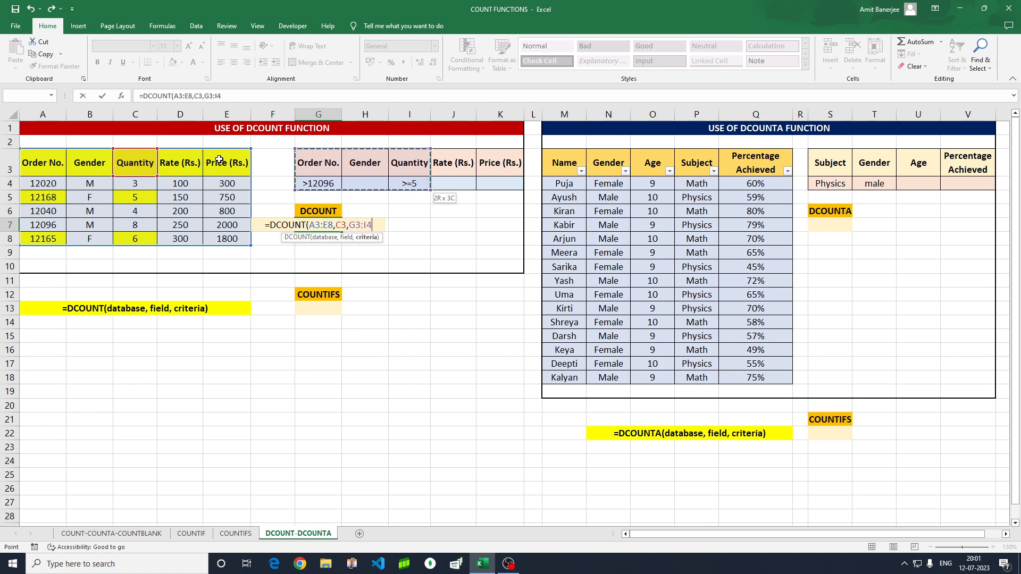
pyautogui.write(')')
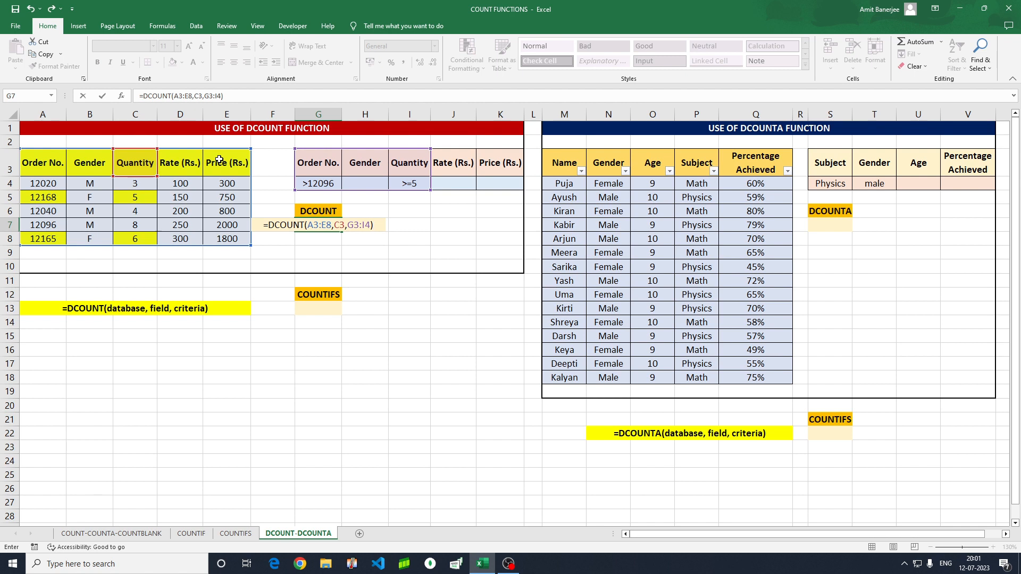
pyautogui.press('Return')
pyautogui.press('Up')
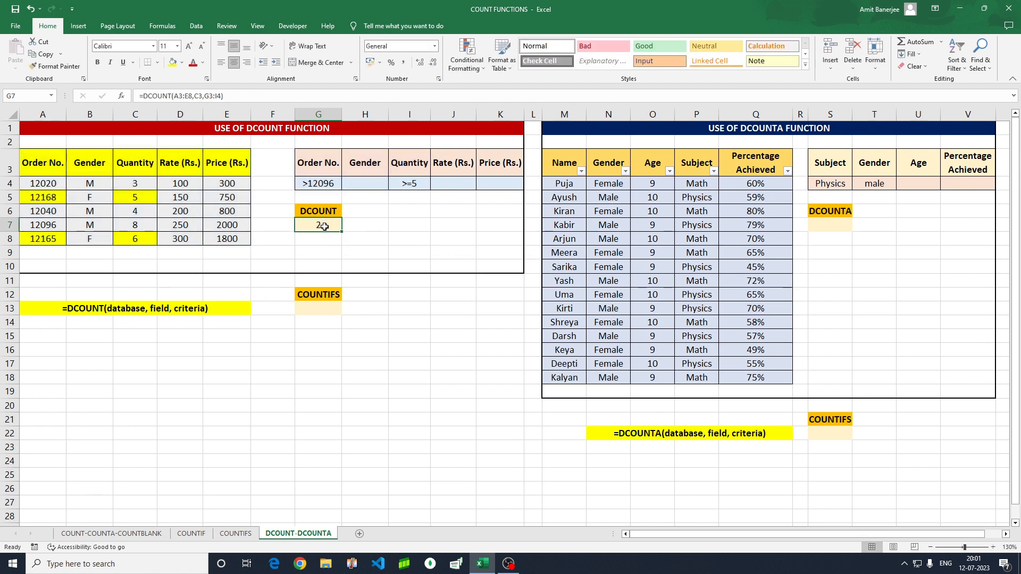
# Select the two highlighted order records in rows 5 and 8 to check them against the DCOUNT result
pyautogui.click(39, 198)
pyautogui.moveTo(38, 198); pyautogui.dragTo(137, 198)
pyautogui.moveTo(57, 233); pyautogui.dragTo(136, 240)
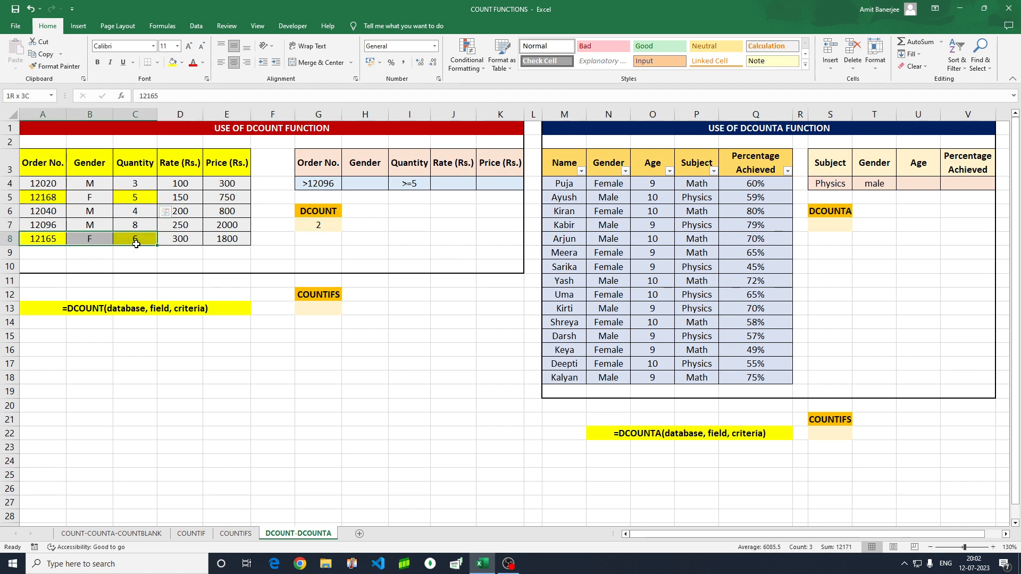
pyautogui.moveTo(34, 198); pyautogui.dragTo(223, 199)
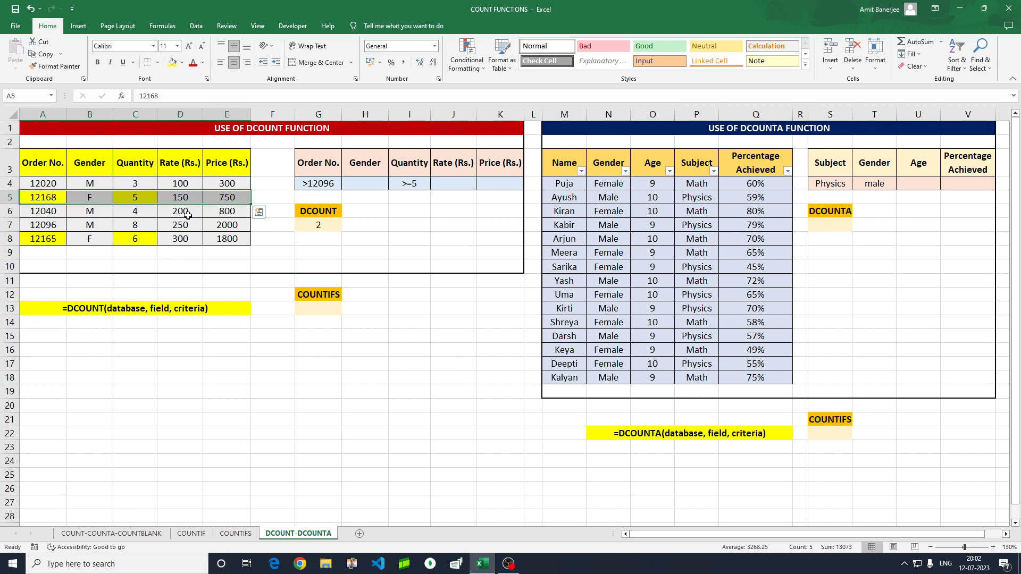
pyautogui.moveTo(35, 236); pyautogui.dragTo(229, 243)
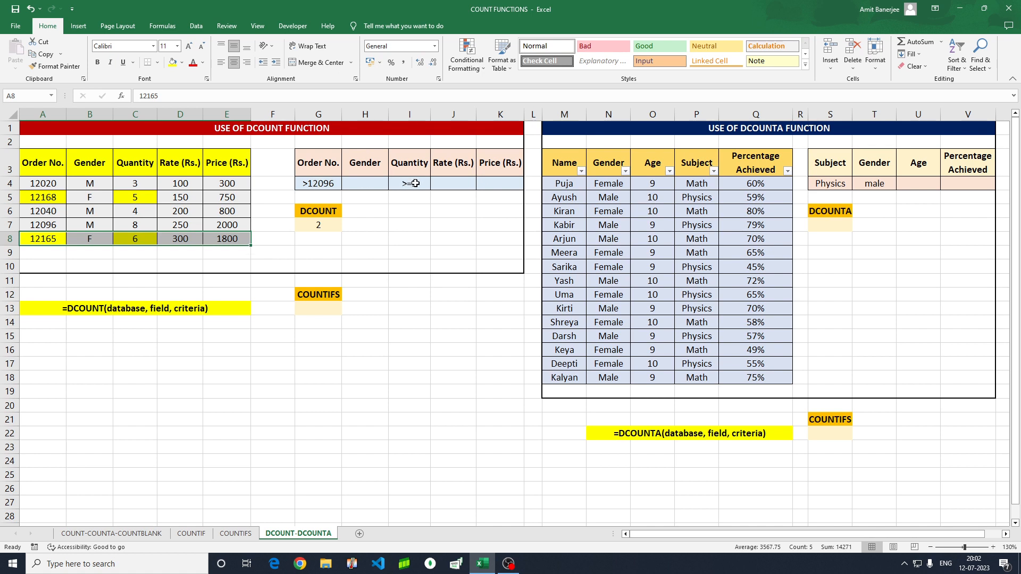
pyautogui.click(378, 218)
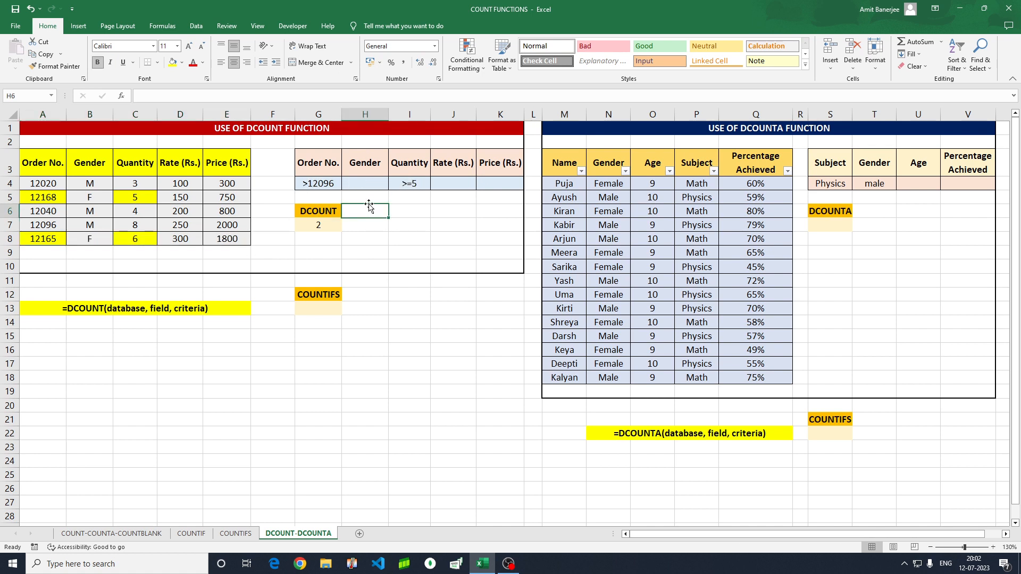
# Clear the DCOUNT formula from G7 and enter F as the Gender criterion in H4
pyautogui.click(331, 224)
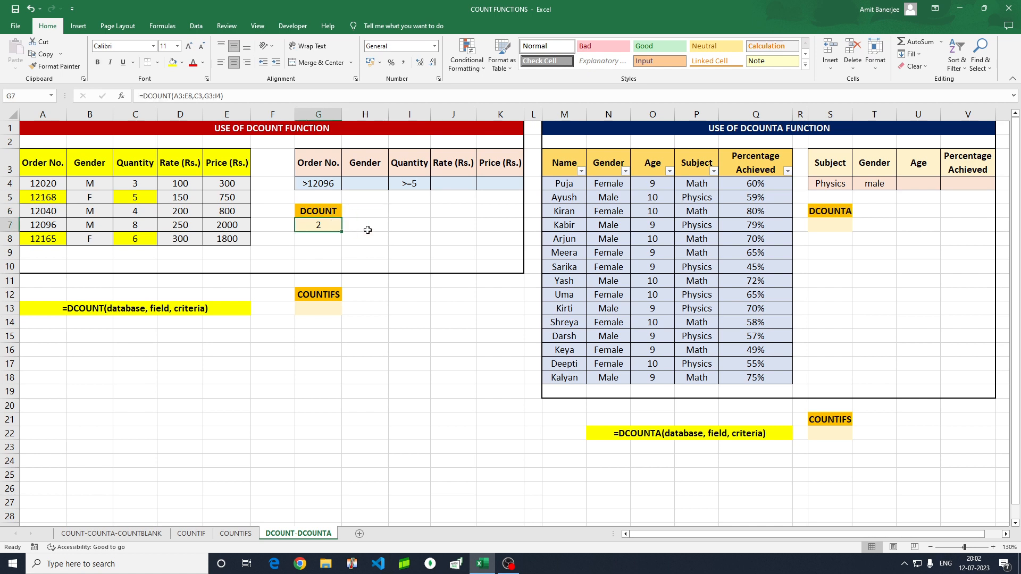
pyautogui.press('Delete')
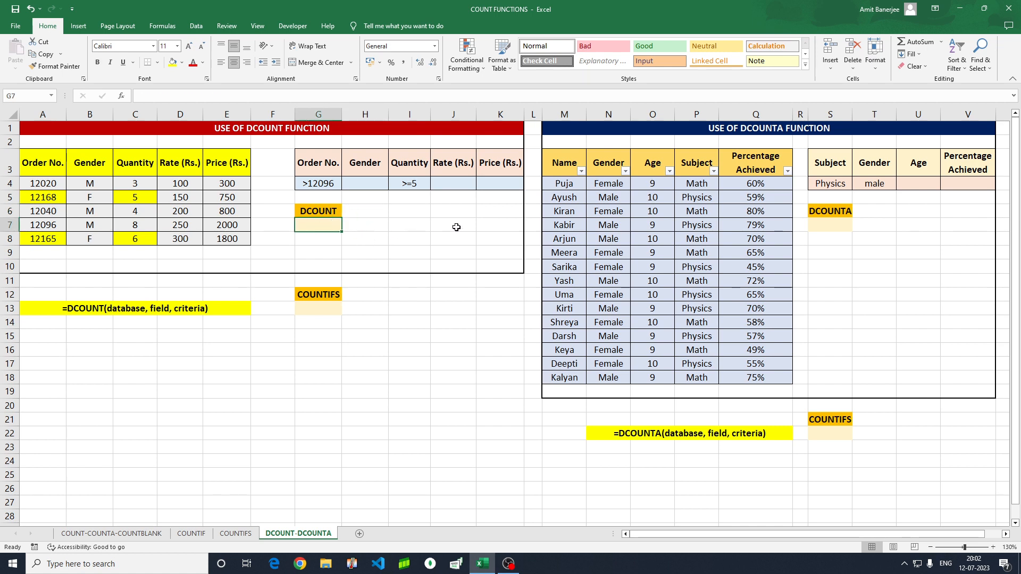
pyautogui.click(369, 187)
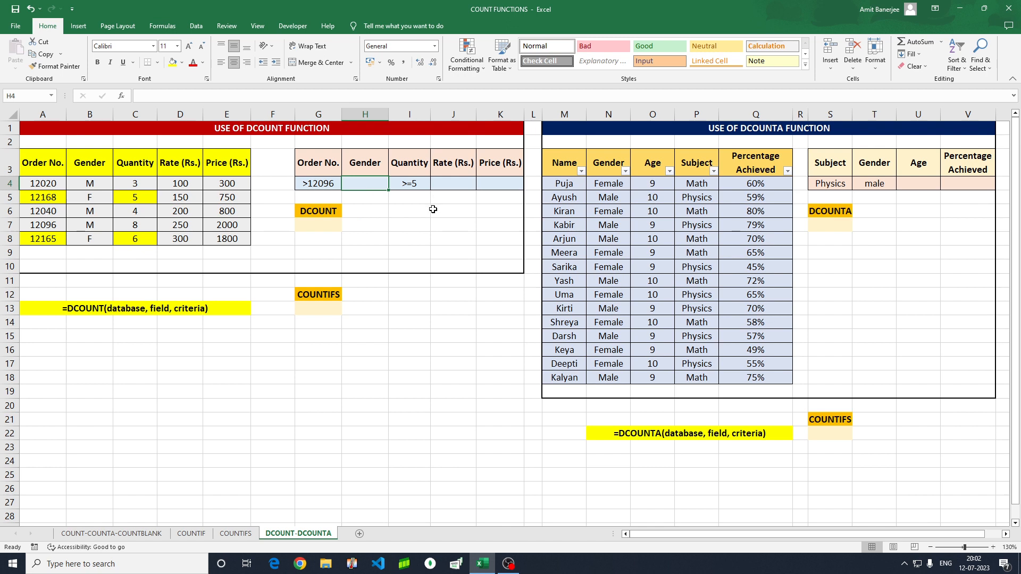
pyautogui.write('F')
pyautogui.press('Return')
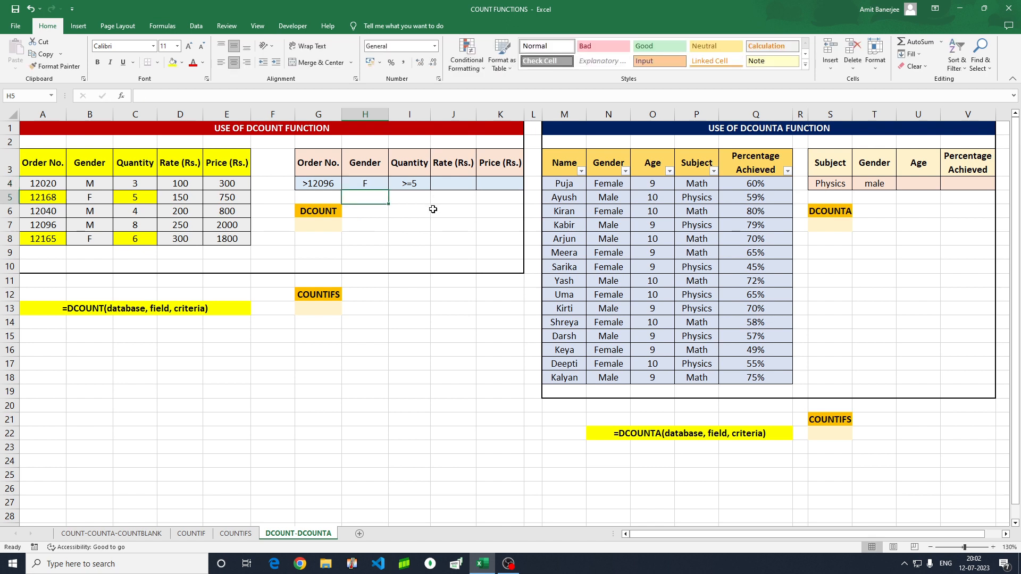
# Start a DCOUNT formula in G7 with the order table A3:E8 as the database
pyautogui.click(320, 224)
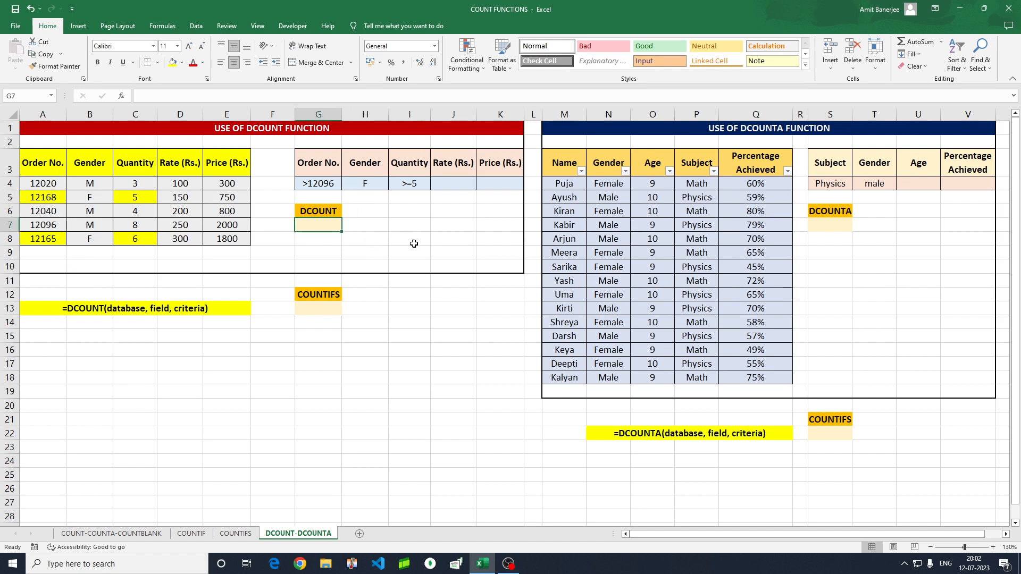
pyautogui.write('=')
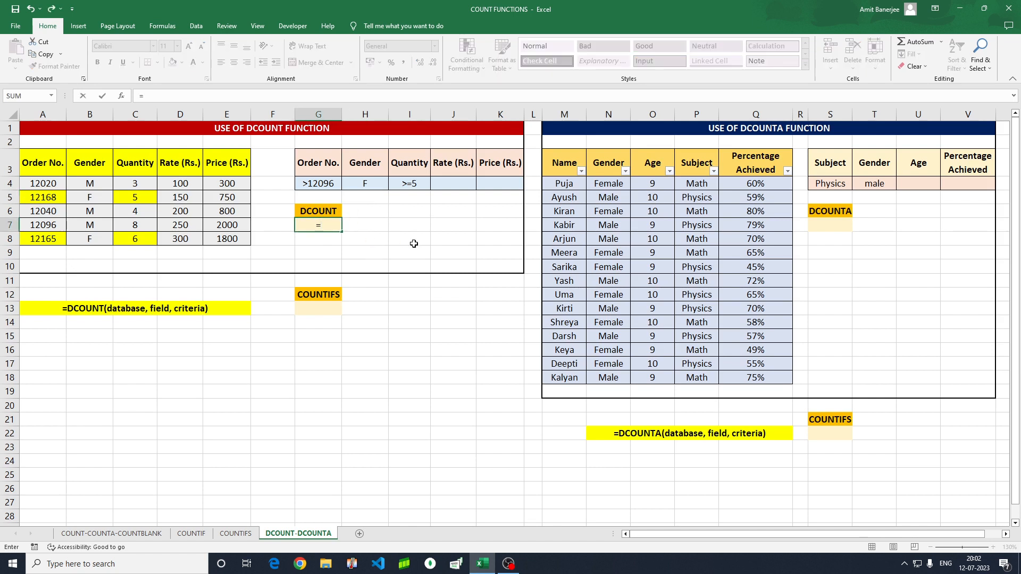
pyautogui.write('dcoun')
pyautogui.press('Tab')
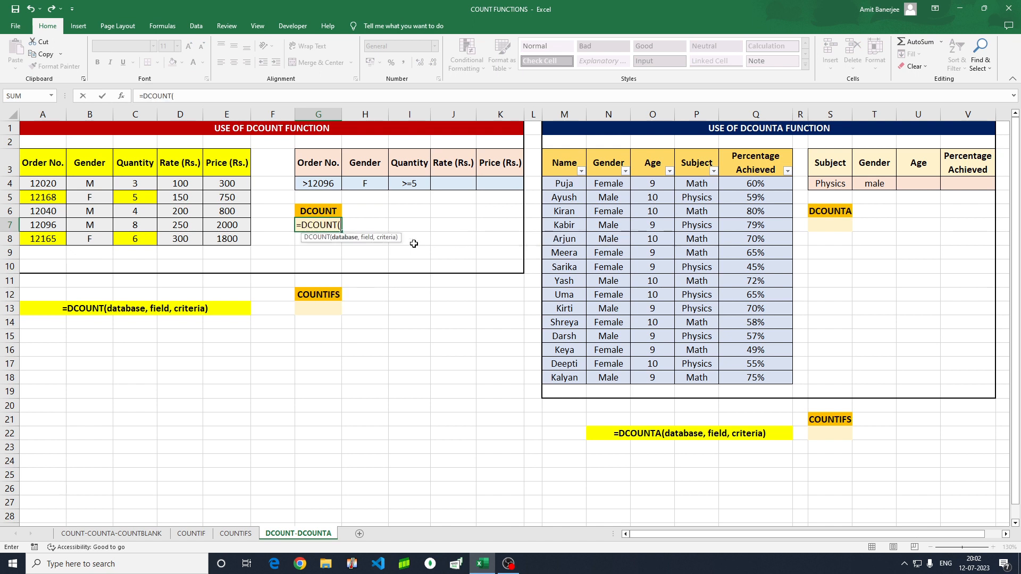
pyautogui.click(43, 164)
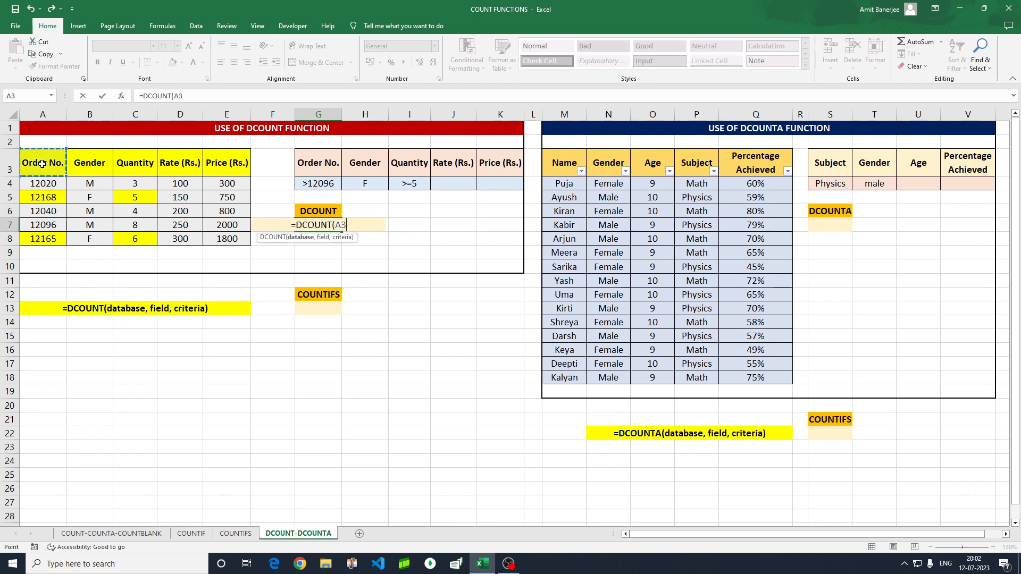
pyautogui.hotkey('shift', 'Right')
pyautogui.hotkey('shift', 'Right')
pyautogui.hotkey('shift', 'Right')
pyautogui.hotkey('shift', 'Right')
pyautogui.hotkey('ctrl', 'shift', 'Down')
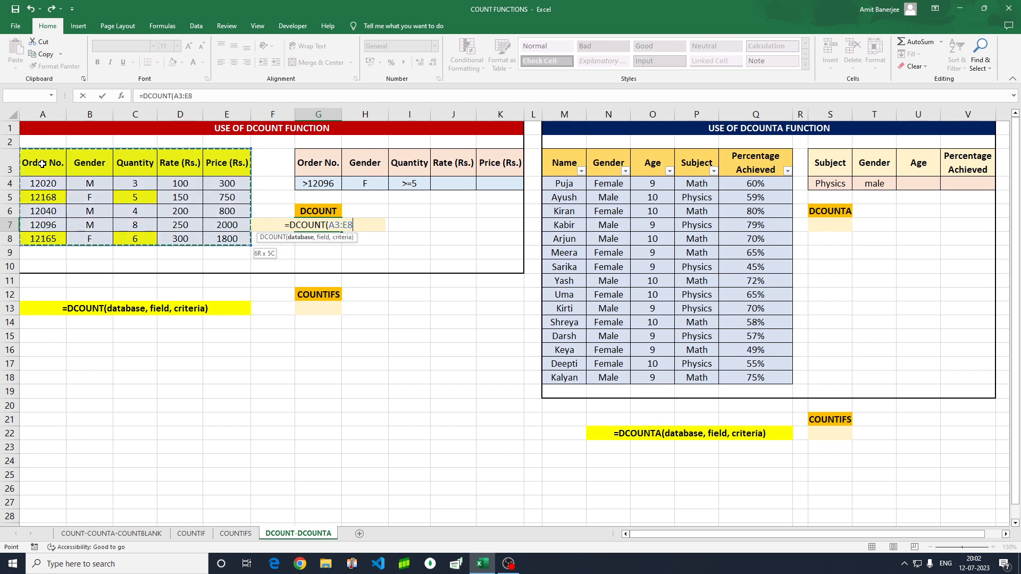
pyautogui.write(',')
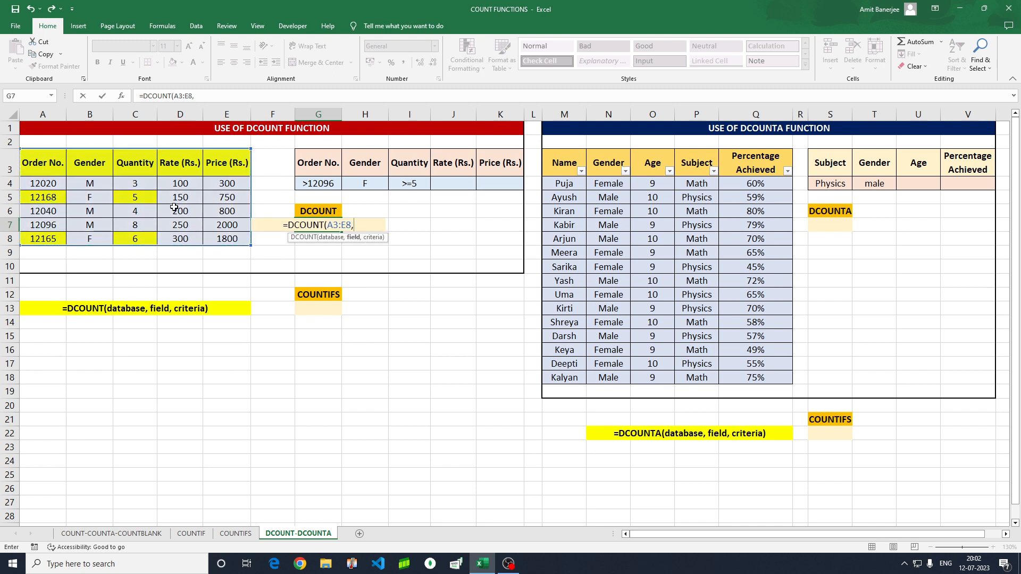
# Complete the DCOUNT formula with the Gender header B3 as the field and G3:I4 as the criteria range
pyautogui.click(90, 165)
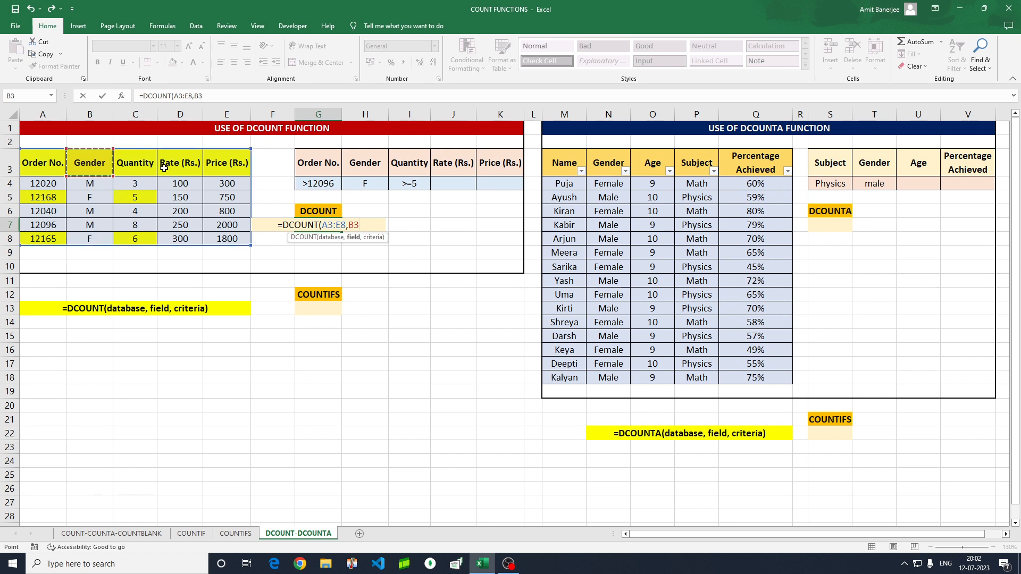
pyautogui.write(',')
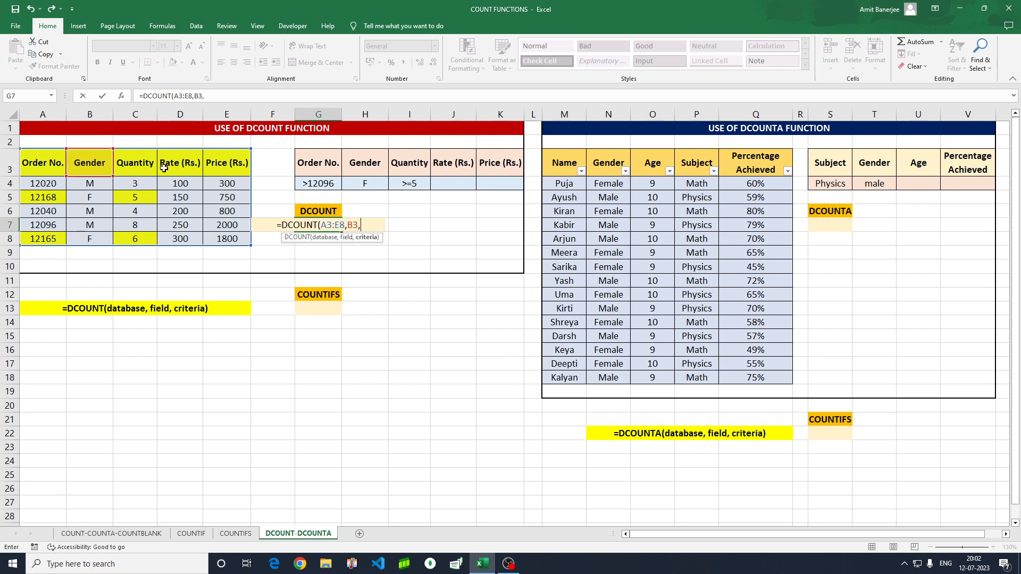
pyautogui.click(324, 163)
pyautogui.hotkey('shift', 'Right')
pyautogui.hotkey('shift', 'Right')
pyautogui.hotkey('shift', 'Down')
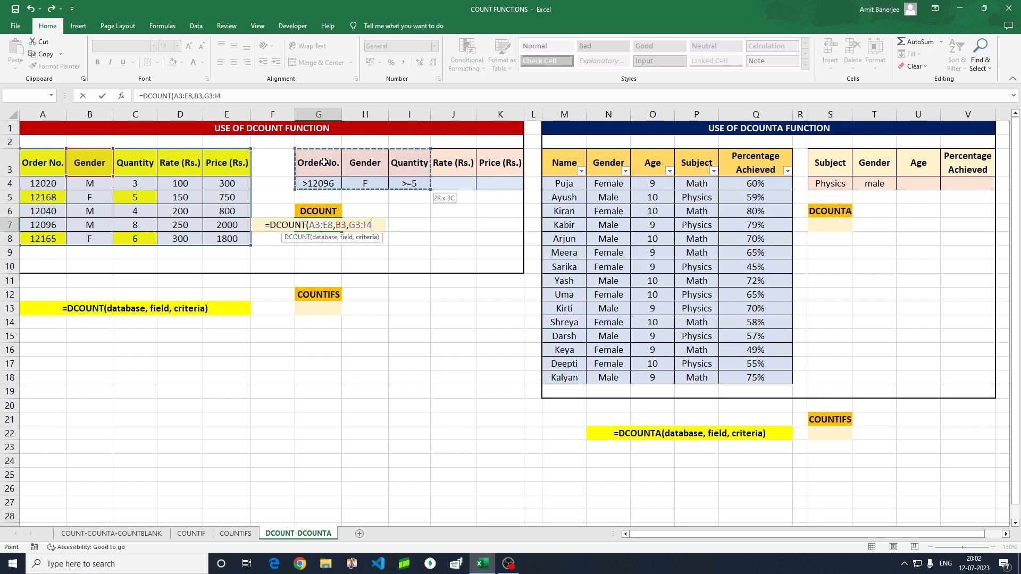
pyautogui.write(')')
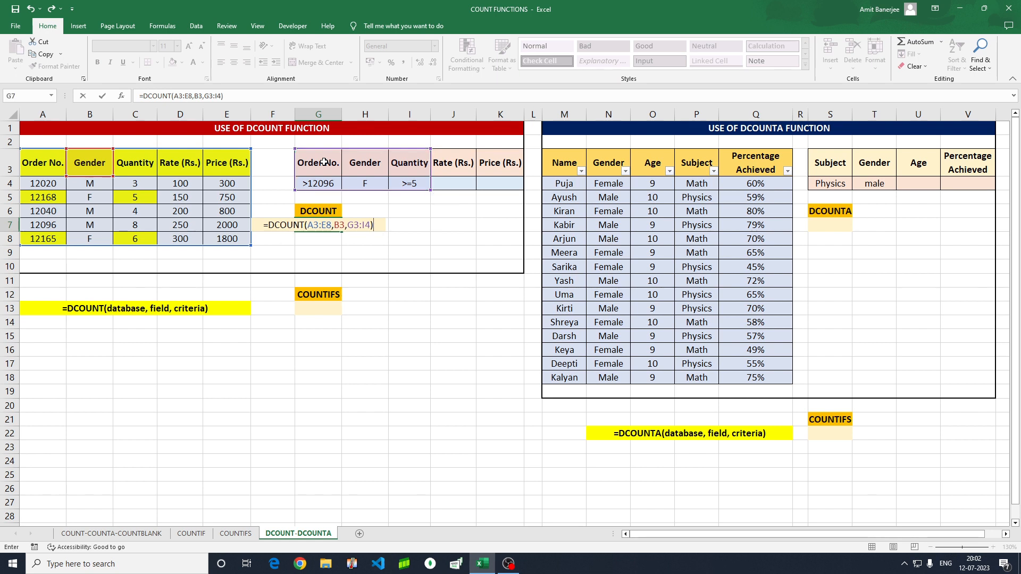
pyautogui.press('Return')
pyautogui.press('Up')
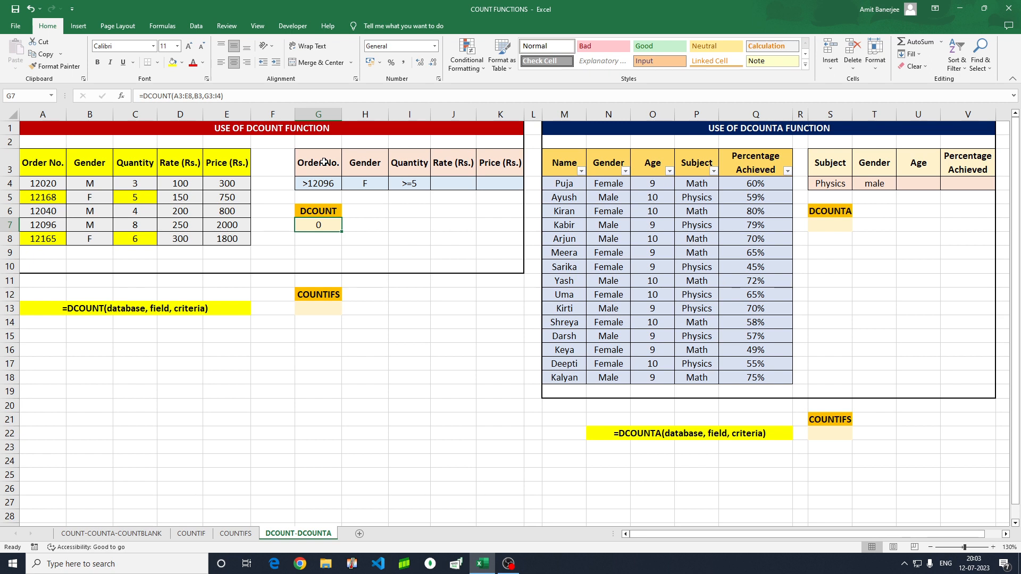
# Clear the DCOUNT formula from G7 and the Gender criterion from H4, keeping the Order No. and Quantity criteria
pyautogui.press('Delete')
pyautogui.click(368, 184)
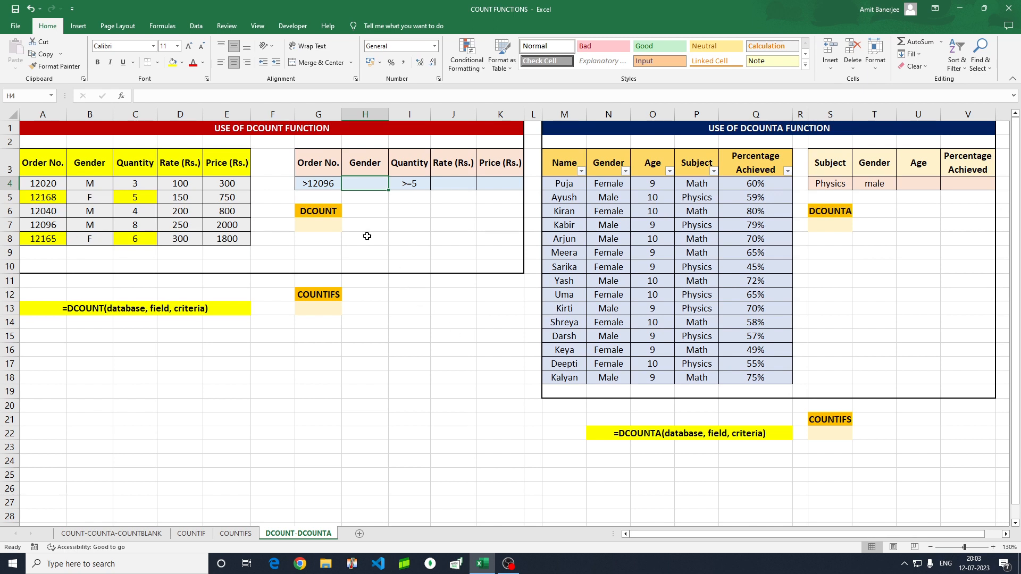
pyautogui.click(314, 184)
pyautogui.click(408, 185)
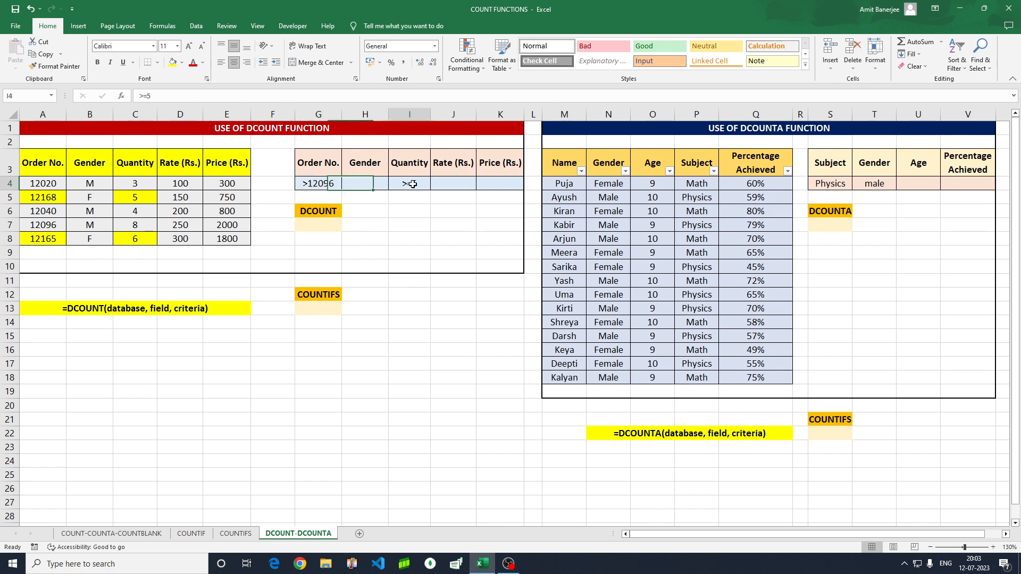
pyautogui.click(319, 185)
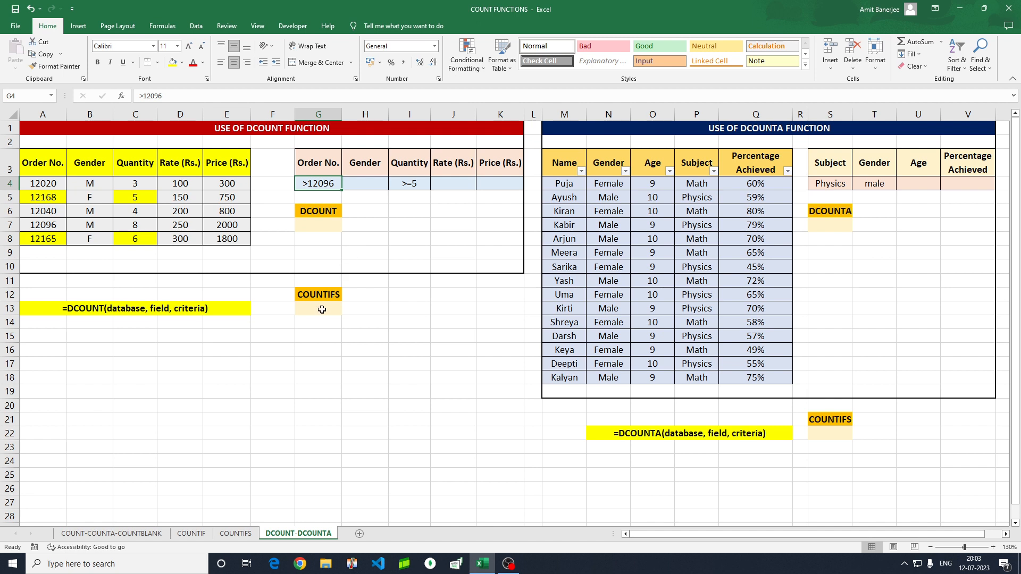
# Undo the recent edits in G7 and H4 to bring back the DCOUNT formula that uses C3 as the field
pyautogui.hotkey('ctrl', 'z')
pyautogui.hotkey('ctrl', 'z')
pyautogui.hotkey('ctrl', 'z')
pyautogui.hotkey('ctrl', 'z')
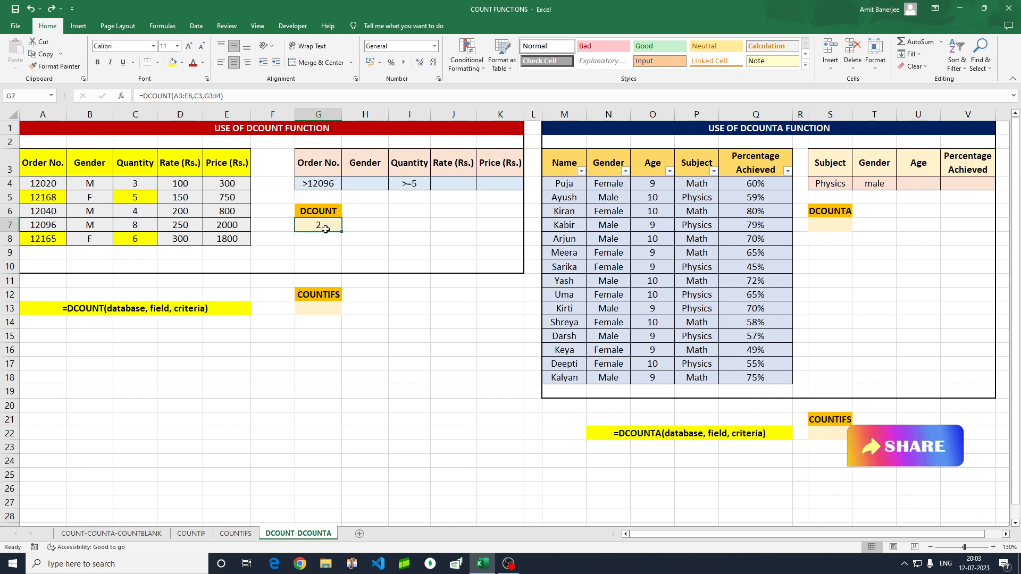
# Start a COUNTIFS formula in G13 with order numbers A4:A8 as the first criteria range and G4 as its criterion
pyautogui.click(320, 308)
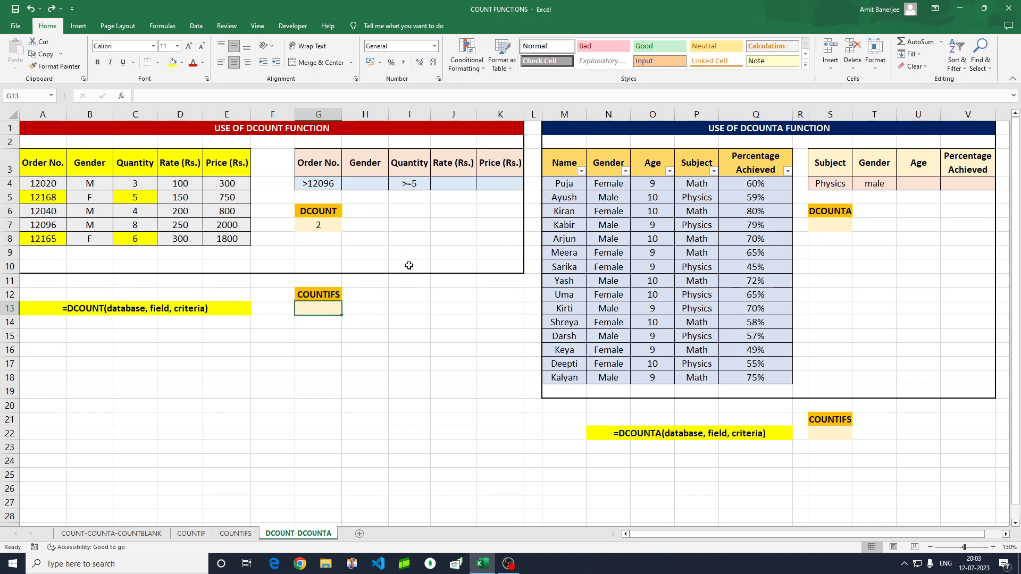
pyautogui.write('=countifs')
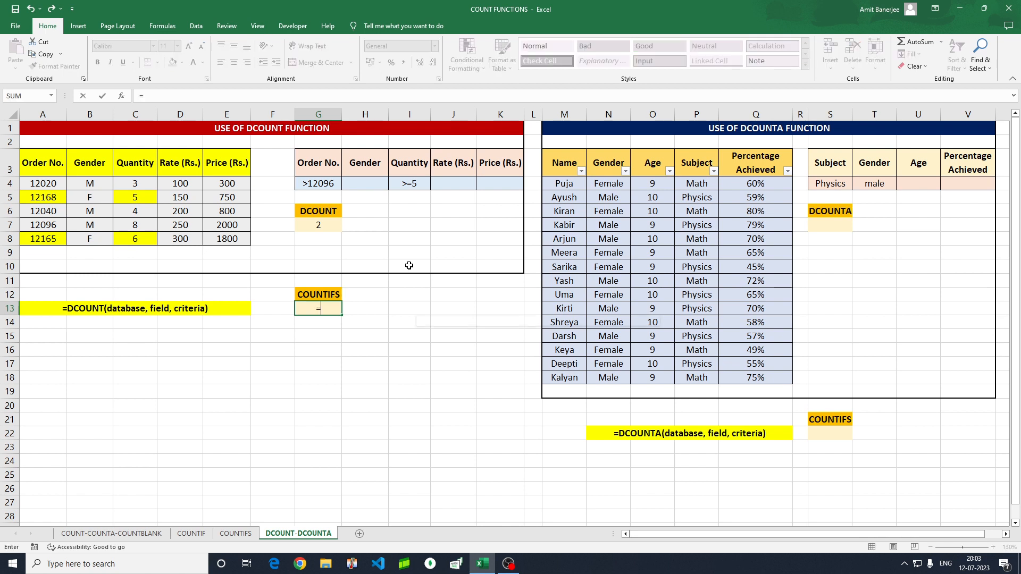
pyautogui.press('Tab')
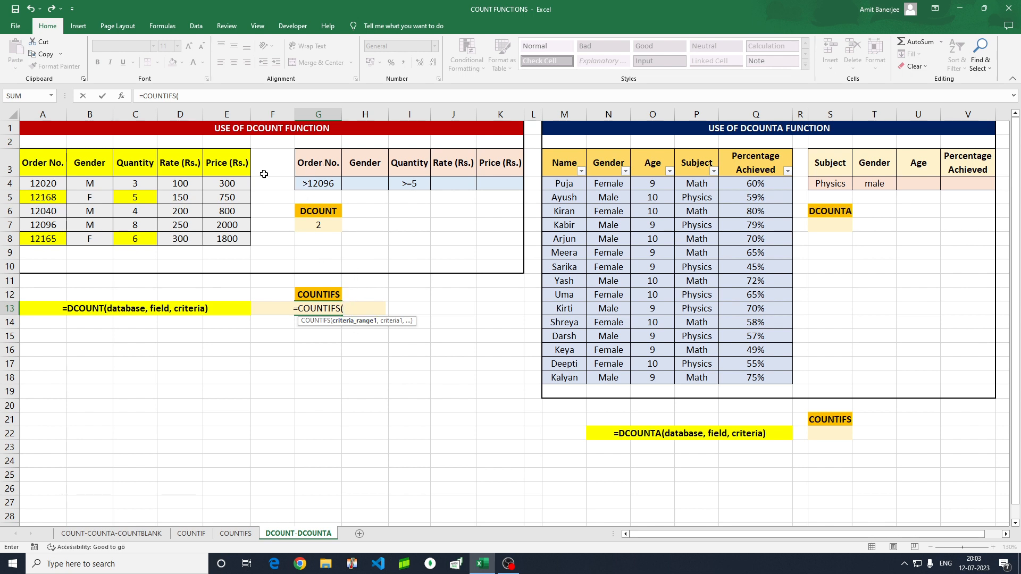
pyautogui.moveTo(43, 183); pyautogui.dragTo(44, 238)
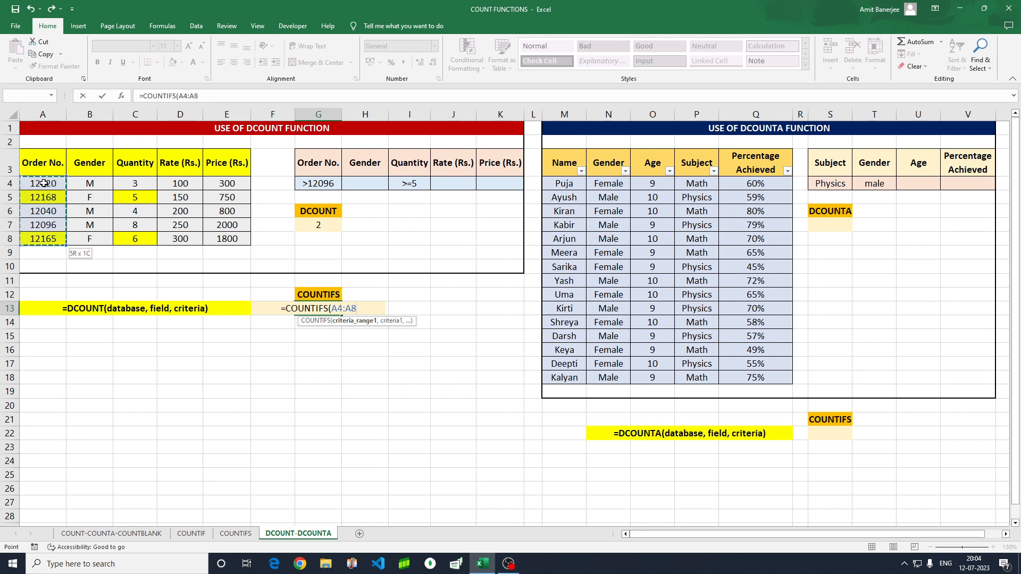
pyautogui.write(',')
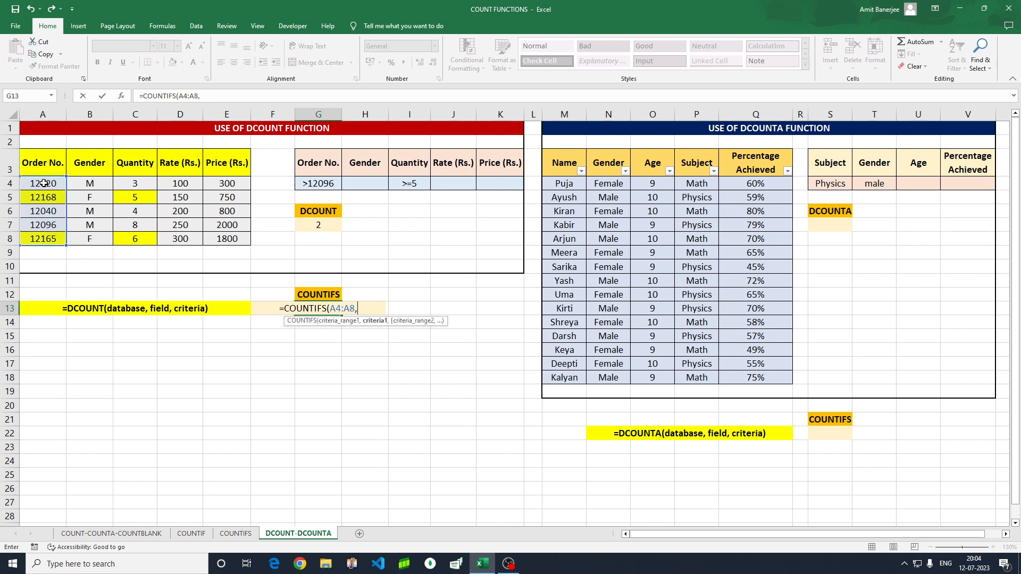
pyautogui.click(316, 184)
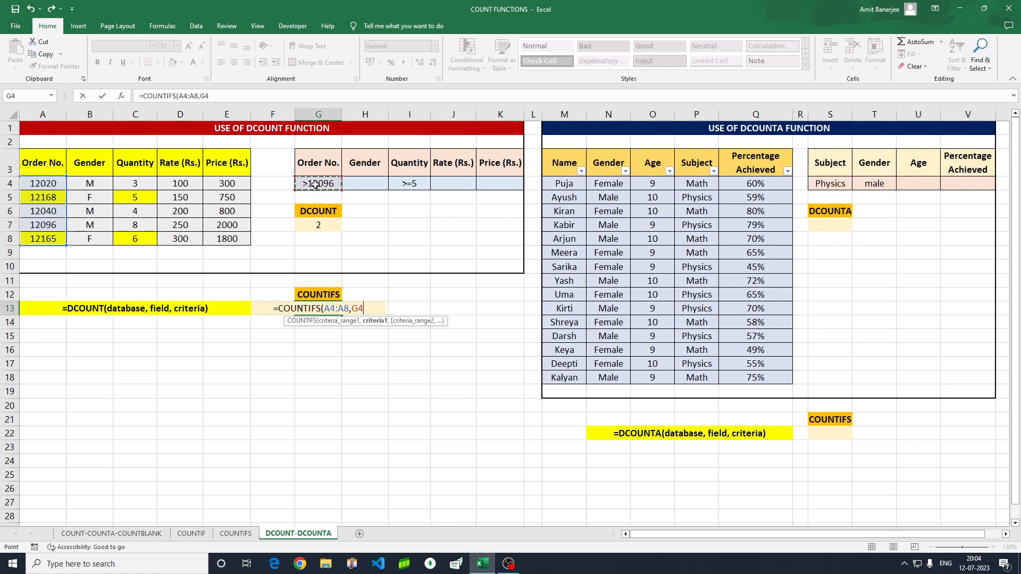
pyautogui.write(',')
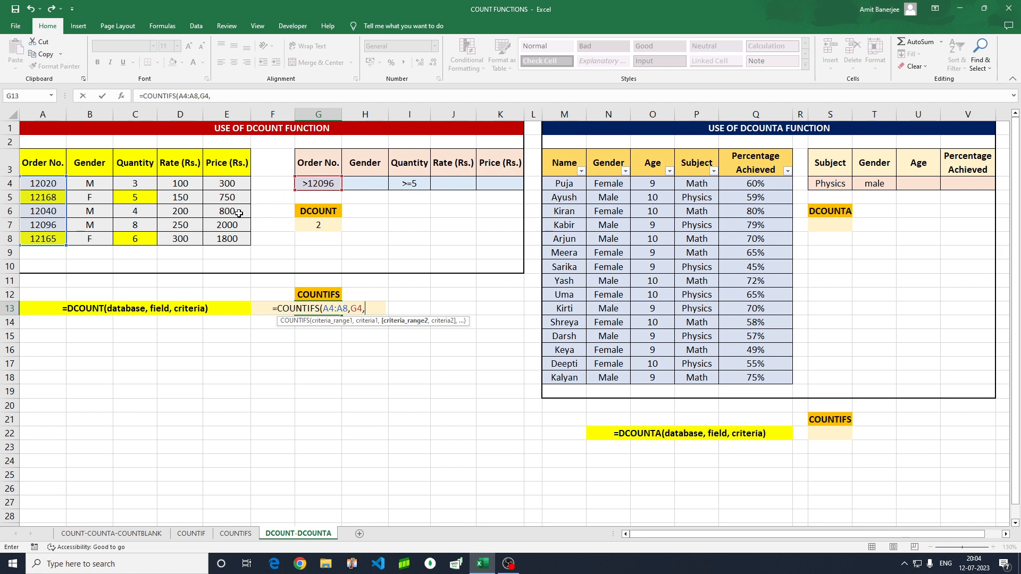
# Complete the COUNTIFS formula in G13 with quantities C4:C8 as the second criteria range and I4 as its criterion
pyautogui.click(130, 181)
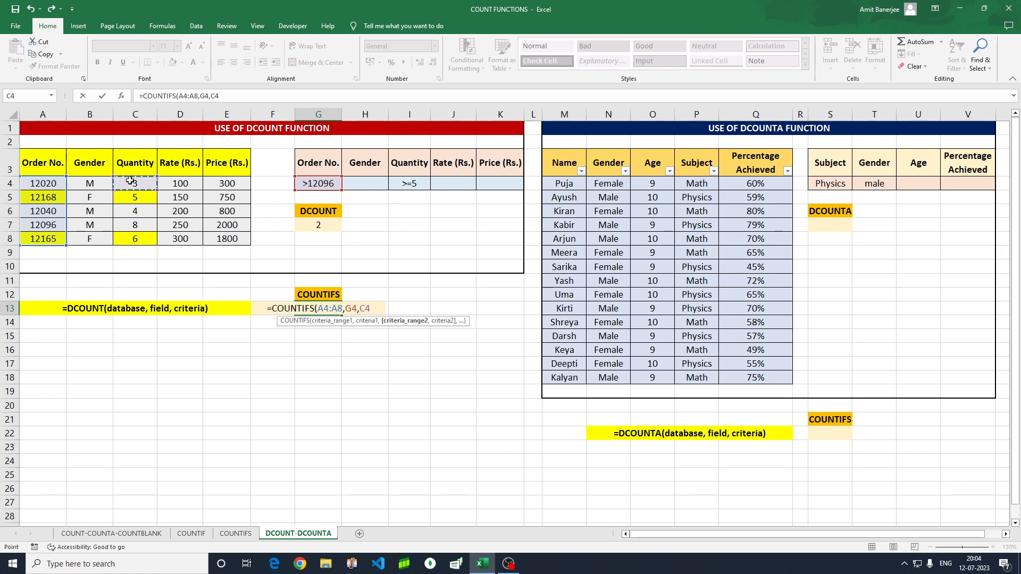
pyautogui.hotkey('shift', 'Down')
pyautogui.hotkey('shift', 'Down')
pyautogui.hotkey('shift', 'Down')
pyautogui.hotkey('shift', 'Down')
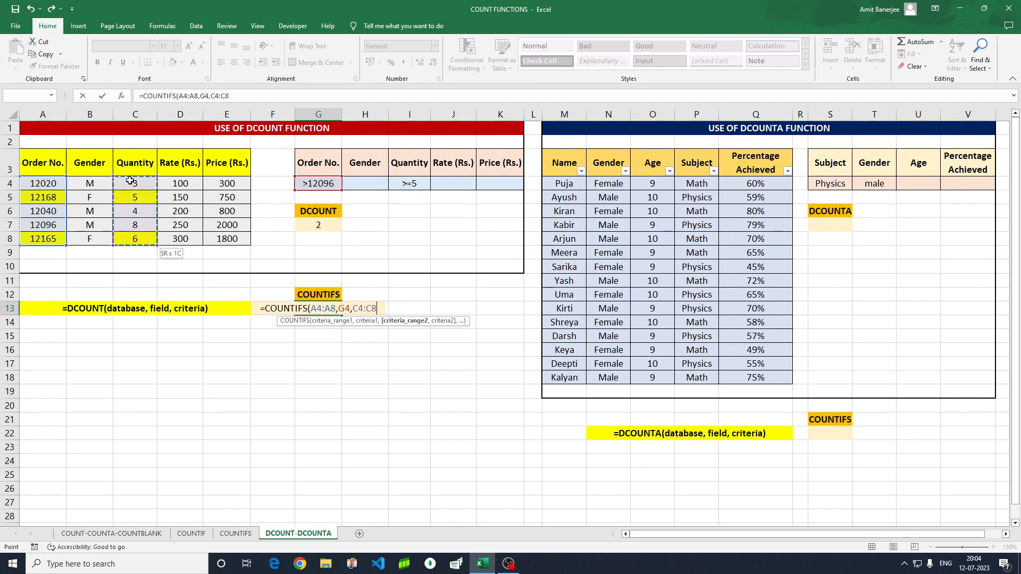
pyautogui.write(',')
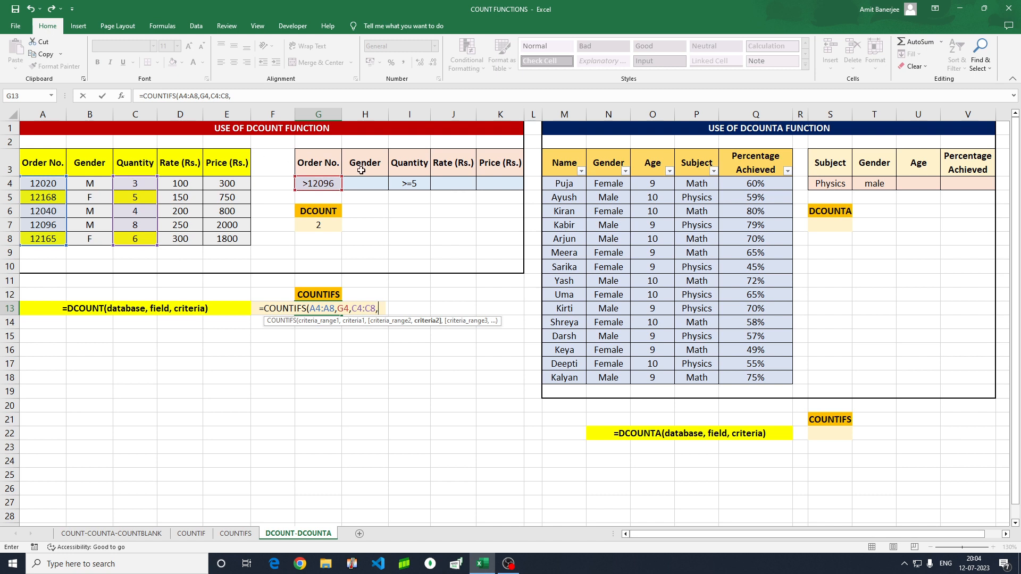
pyautogui.click(416, 184)
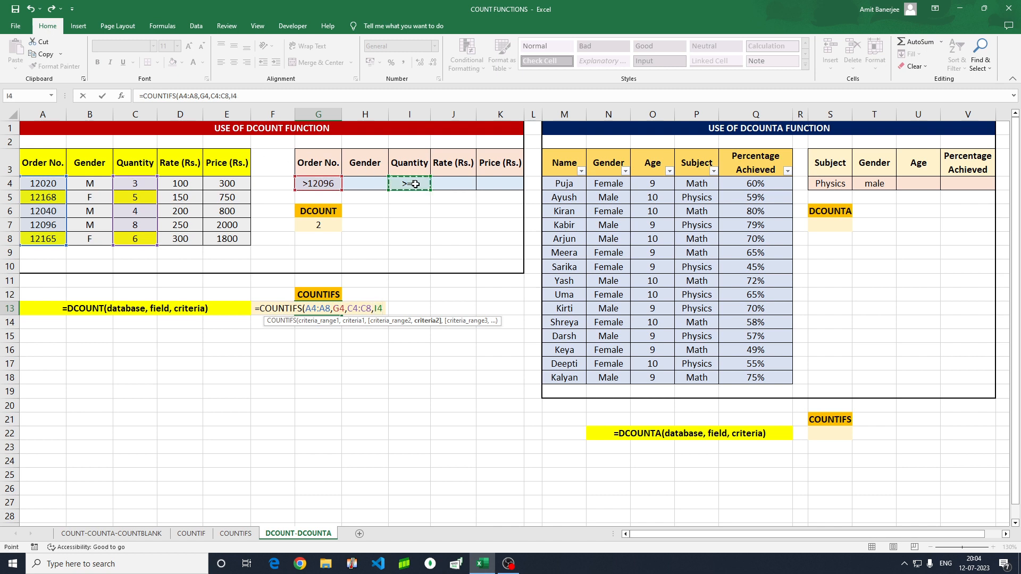
pyautogui.write(')')
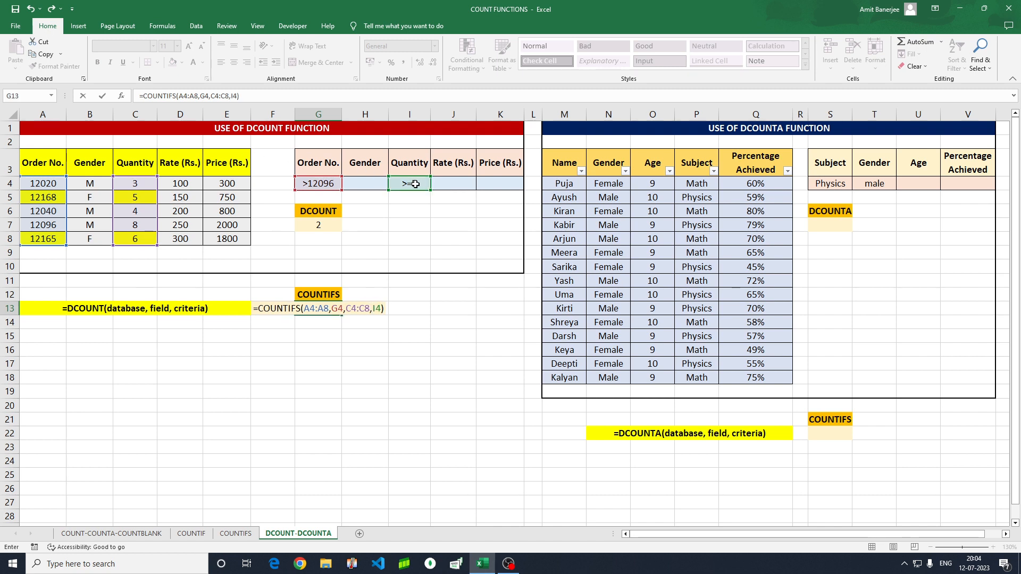
pyautogui.press('Return')
pyautogui.press('Up')
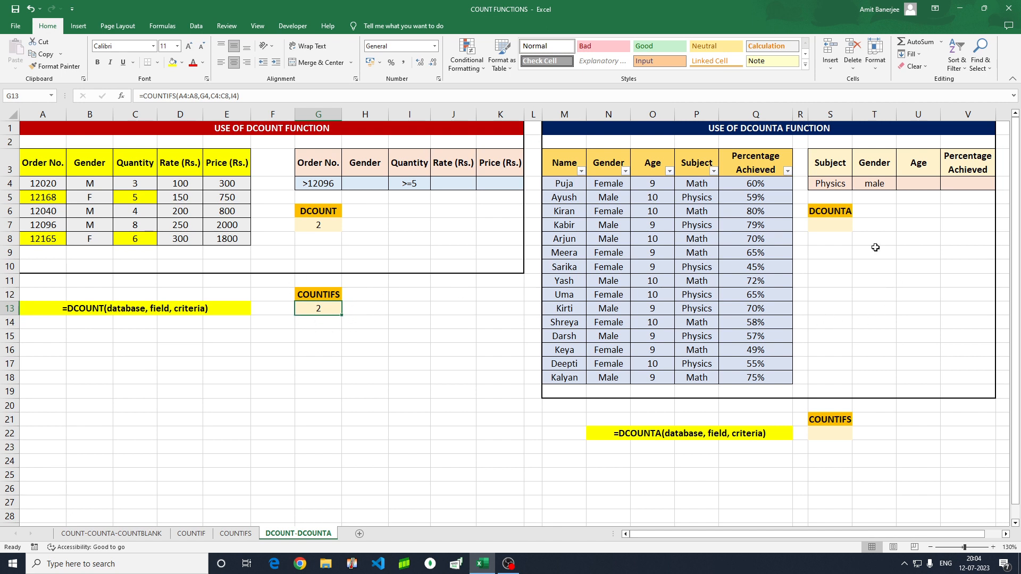
# Select the student table M3:Q18 and examine it along with the DCOUNTA criteria table
pyautogui.click(568, 160)
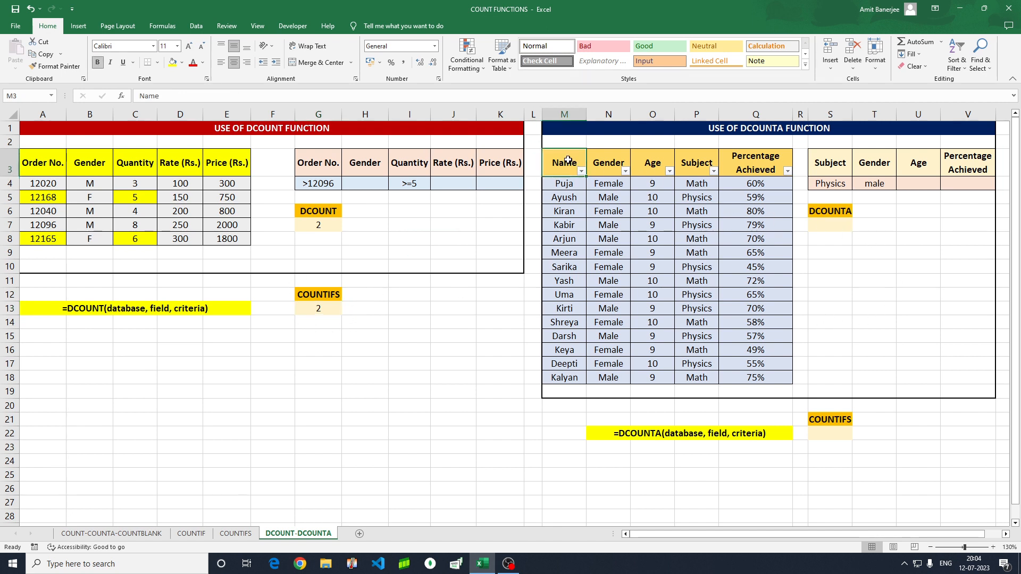
pyautogui.hotkey('shift', 'Right')
pyautogui.hotkey('shift', 'Right')
pyautogui.hotkey('shift', 'Right')
pyautogui.hotkey('shift', 'Right')
pyautogui.hotkey('shift', 'Down')
pyautogui.hotkey('shift', 'Down')
pyautogui.hotkey('shift', 'Down')
pyautogui.hotkey('shift', 'Down')
pyautogui.hotkey('shift', 'Down')
pyautogui.hotkey('shift', 'Down')
pyautogui.hotkey('shift', 'Down')
pyautogui.hotkey('shift', 'Down')
pyautogui.hotkey('shift', 'Down')
pyautogui.hotkey('shift', 'Down')
pyautogui.hotkey('shift', 'Down')
pyautogui.hotkey('shift', 'Down')
pyautogui.hotkey('shift', 'Down')
pyautogui.hotkey('shift', 'Down')
pyautogui.hotkey('shift', 'Down')
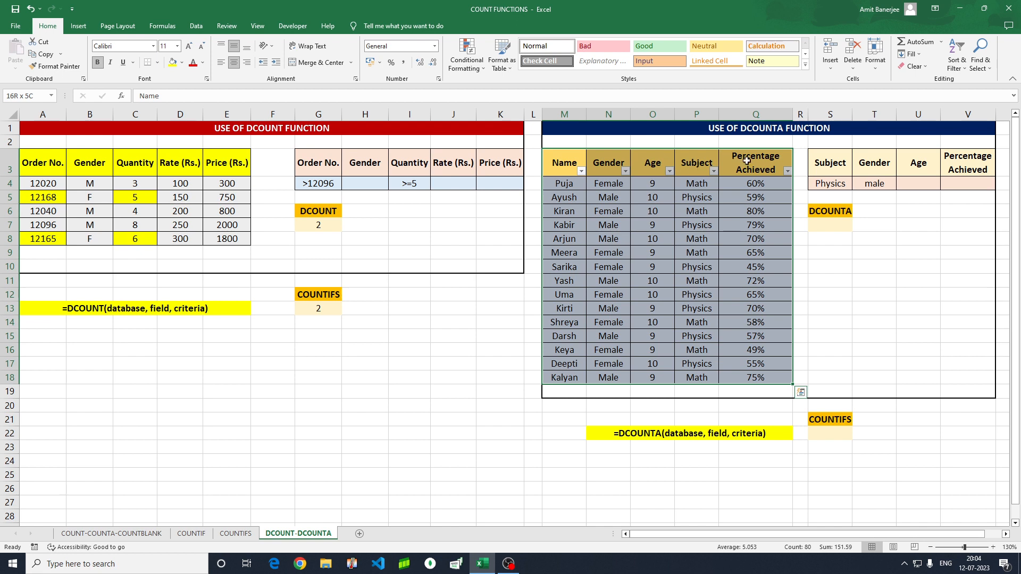
pyautogui.click(889, 218)
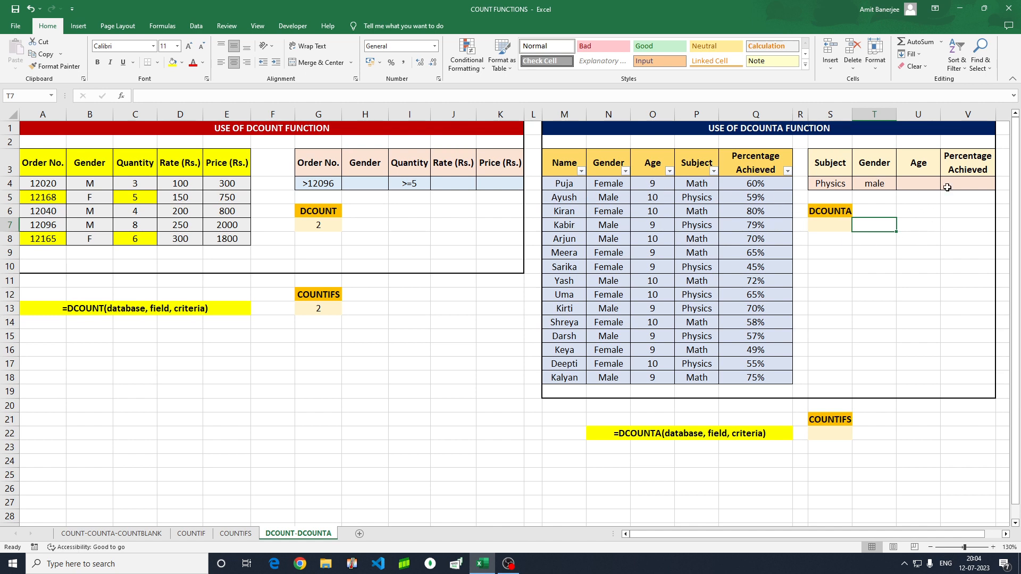
pyautogui.click(833, 225)
pyautogui.click(844, 250)
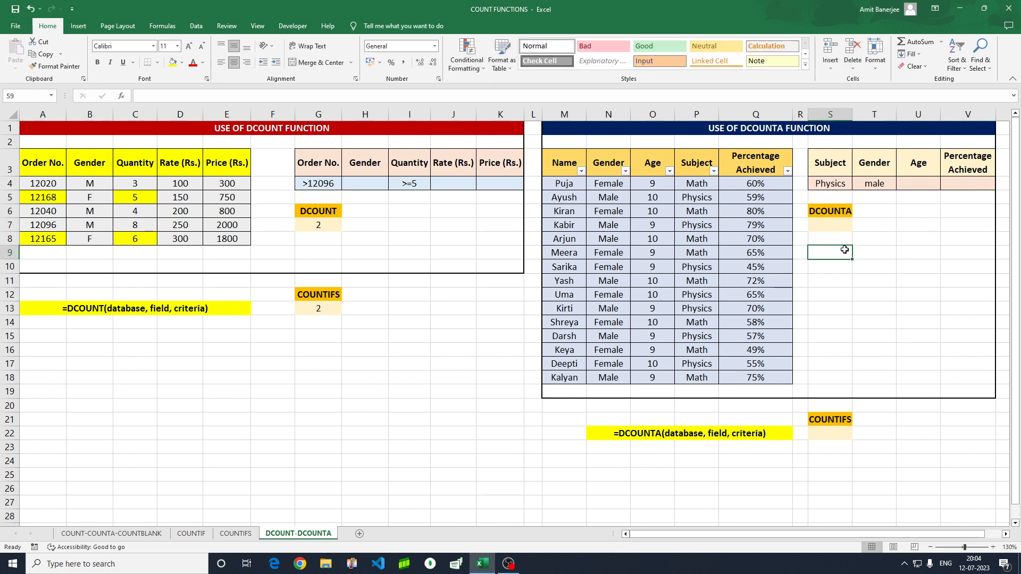
# Start a DCOUNTA formula in S7 with the student table M3:Q18 as its database
pyautogui.click(832, 223)
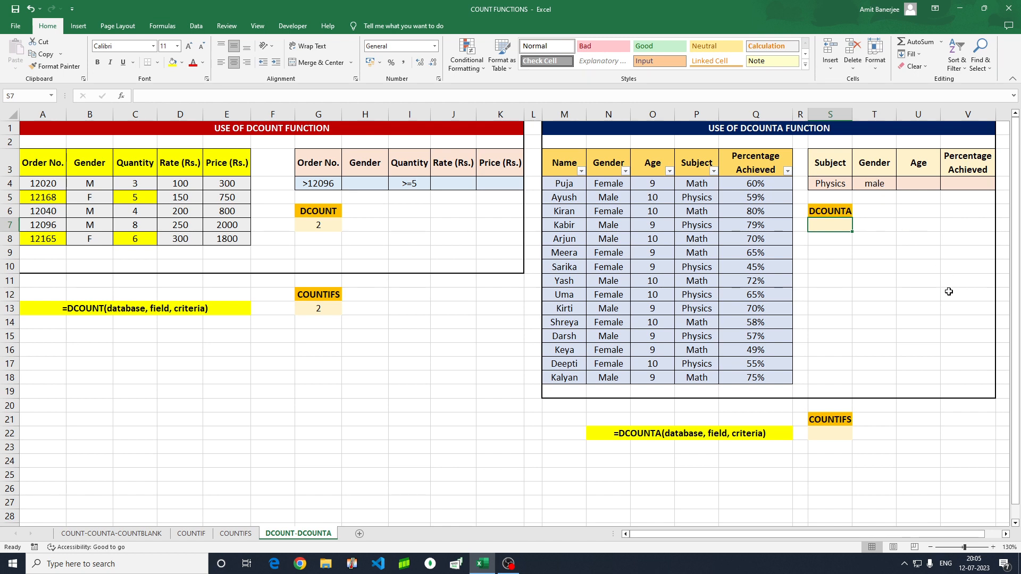
pyautogui.write('=')
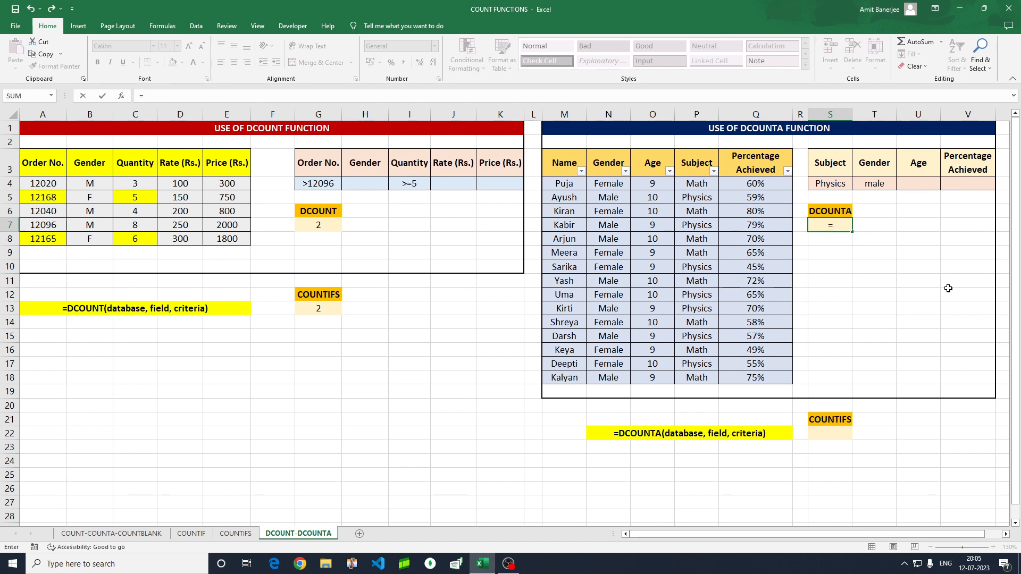
pyautogui.write('dcon')
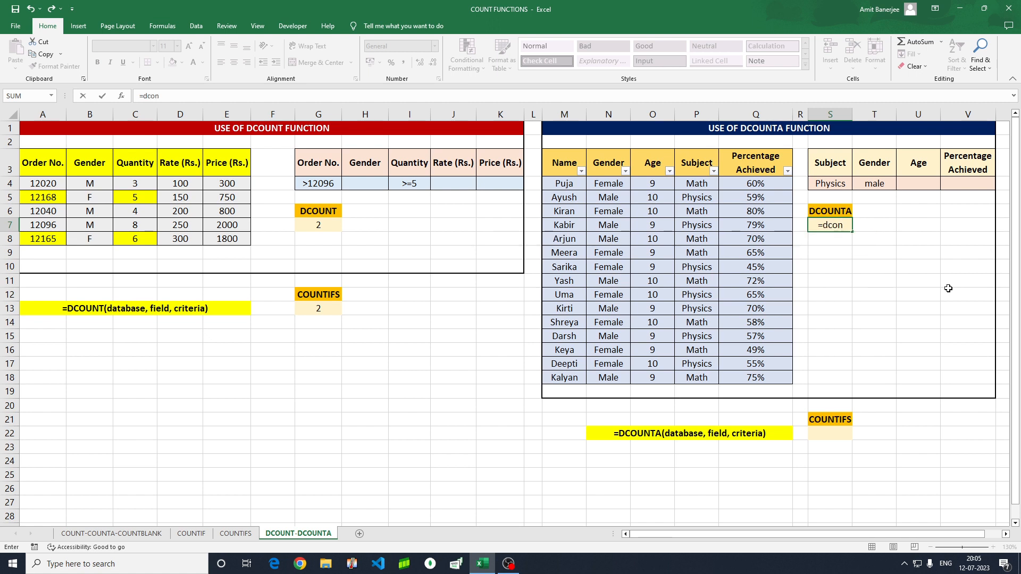
pyautogui.press('BackSpace')
pyautogui.press('Down')
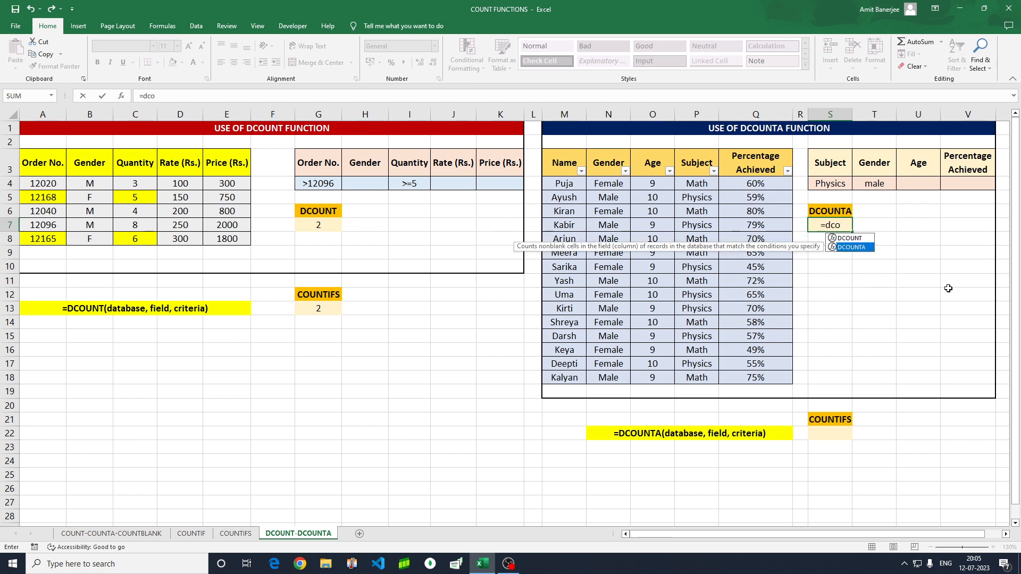
pyautogui.press('Tab')
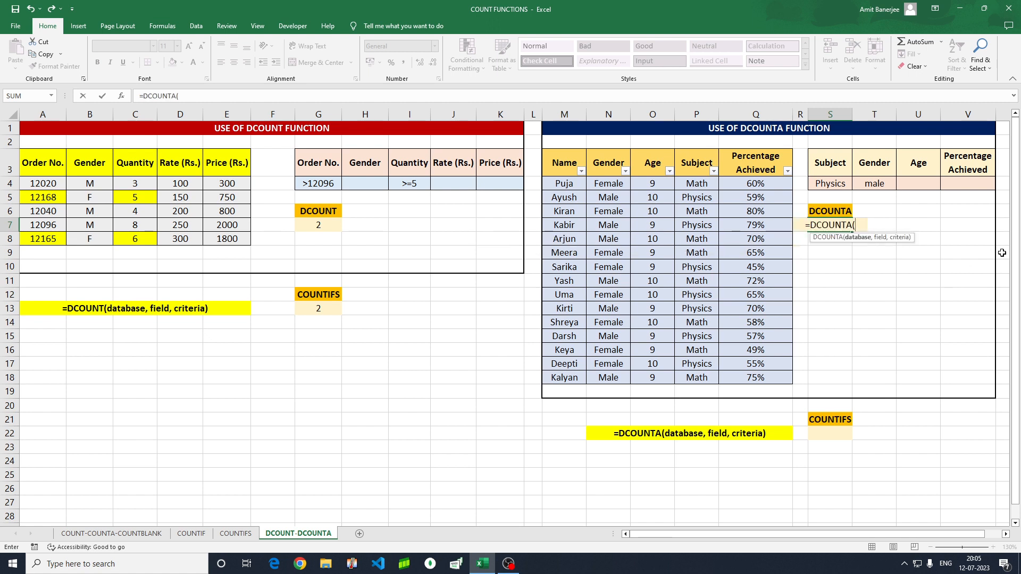
pyautogui.click(549, 161)
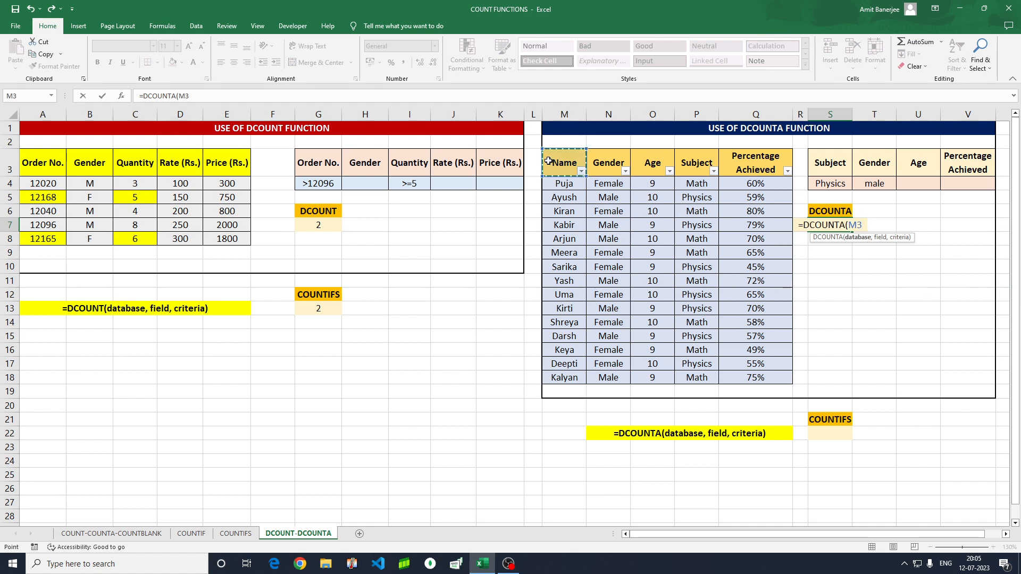
pyautogui.hotkey('shift', 'Right')
pyautogui.hotkey('shift', 'Right')
pyautogui.hotkey('shift', 'Right')
pyautogui.hotkey('shift', 'Right')
pyautogui.hotkey('ctrl', 'shift', 'Down')
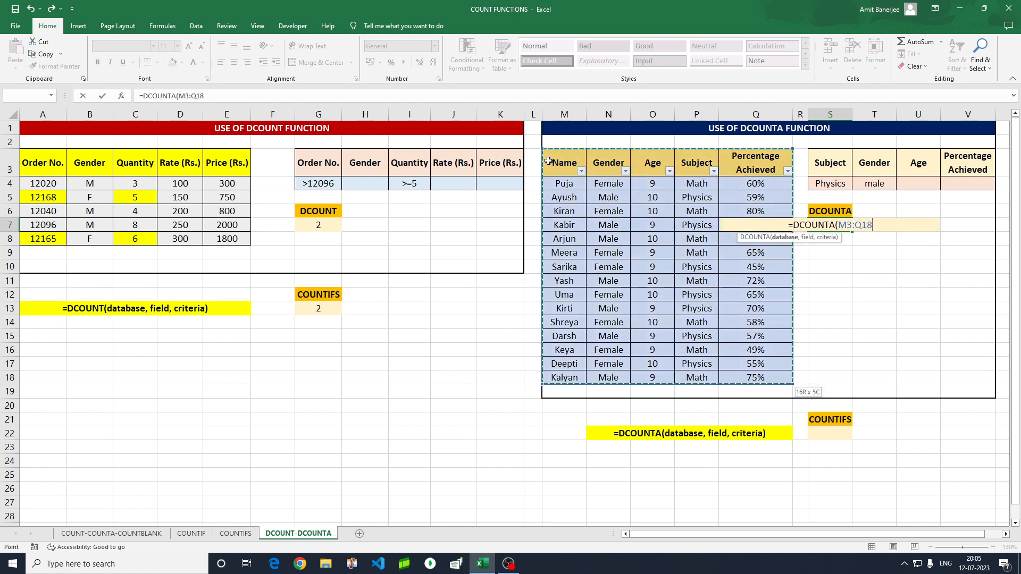
pyautogui.write(',')
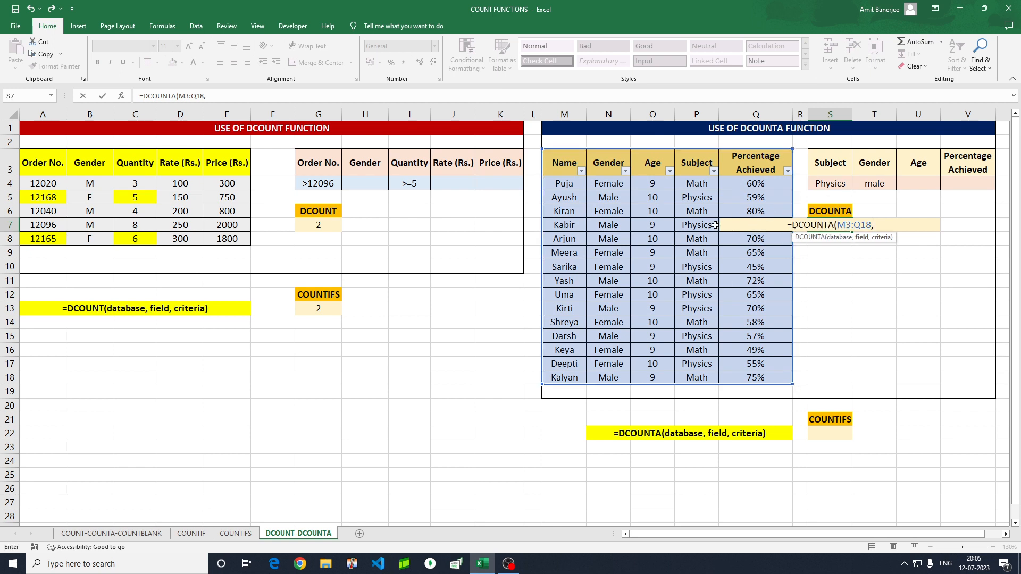
# Complete the DCOUNTA formula in S7 with the Gender header N3 as the field and S3:V4 as the criteria
pyautogui.click(609, 165)
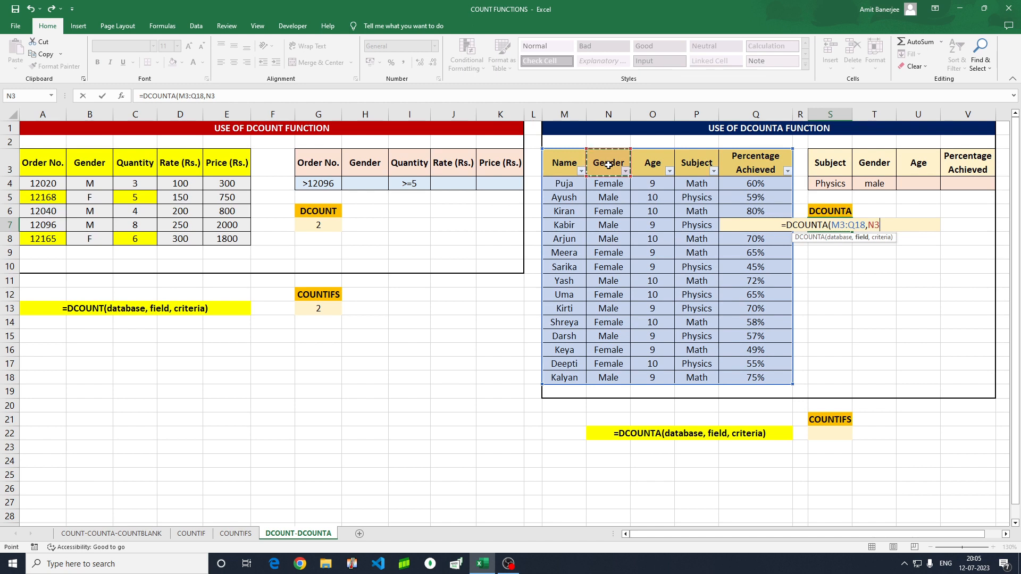
pyautogui.write(',')
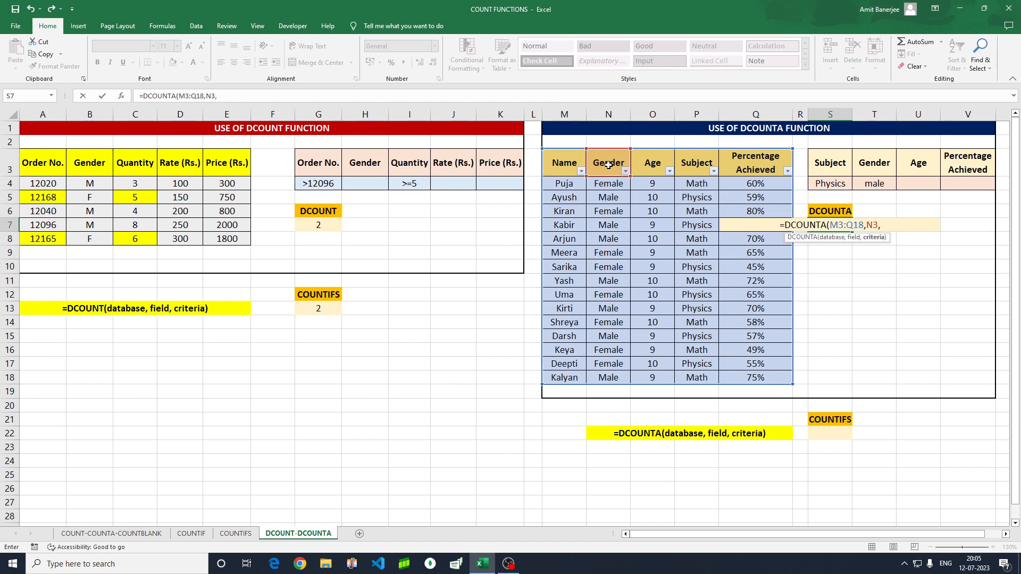
pyautogui.click(831, 161)
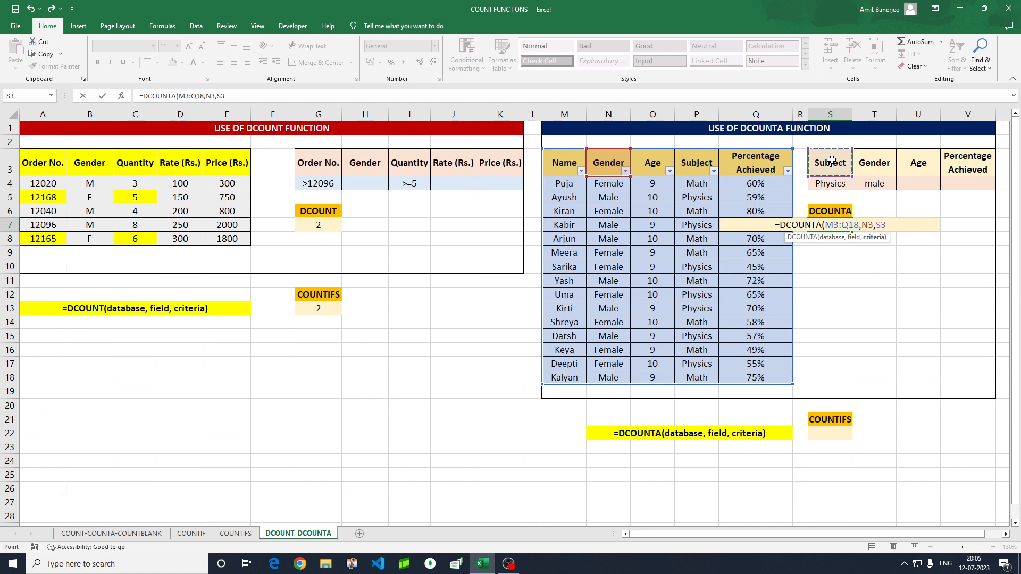
pyautogui.hotkey('shift', 'Right')
pyautogui.hotkey('shift', 'Down')
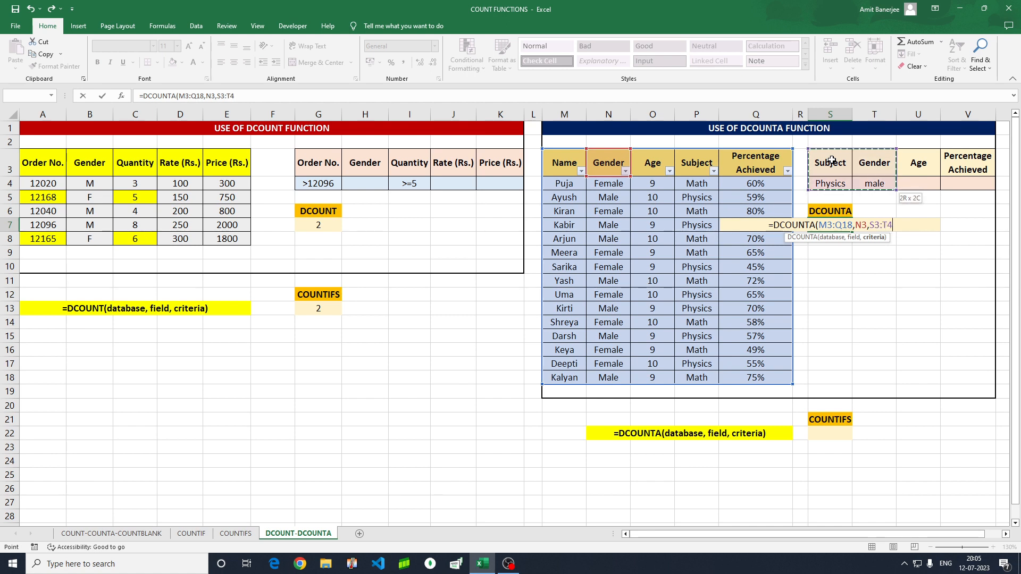
pyautogui.hotkey('shift', 'Right')
pyautogui.hotkey('shift', 'Right')
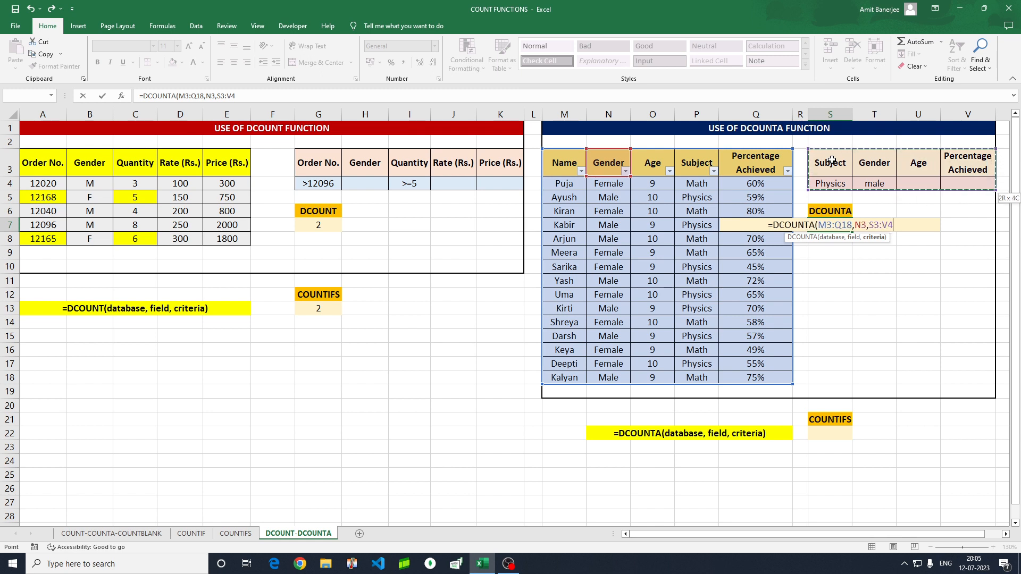
pyautogui.write(')')
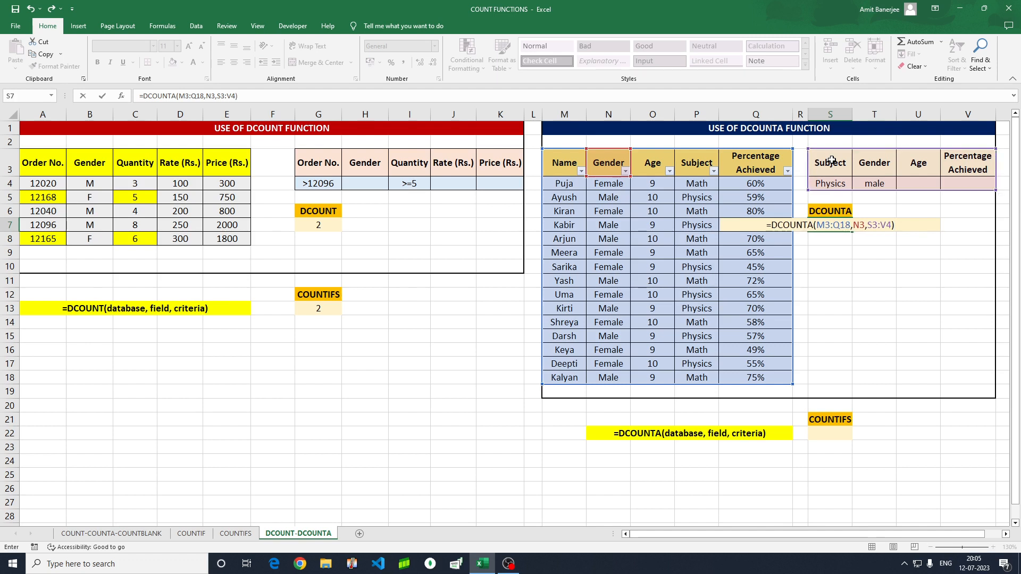
pyautogui.press('Return')
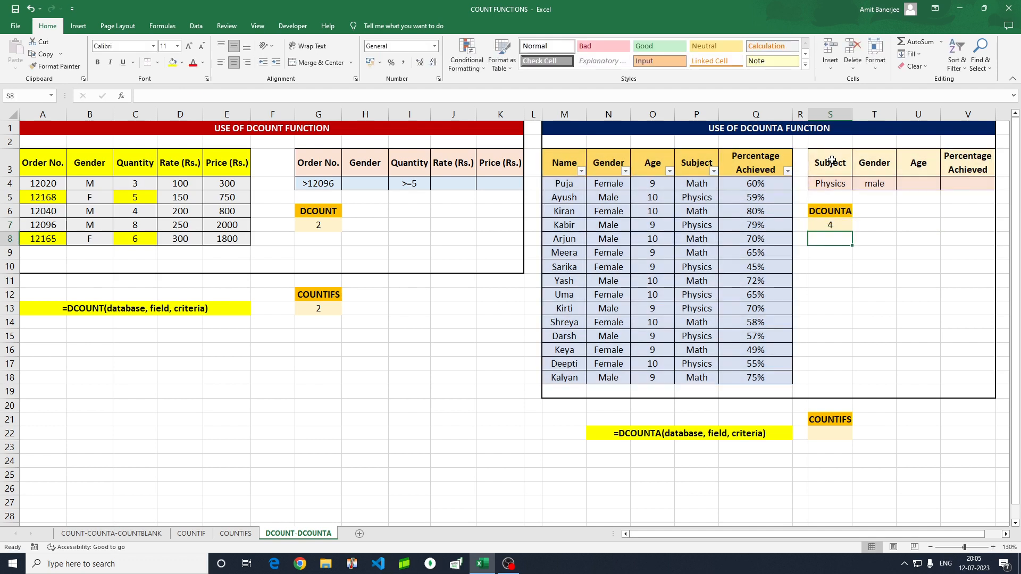
pyautogui.press('Up')
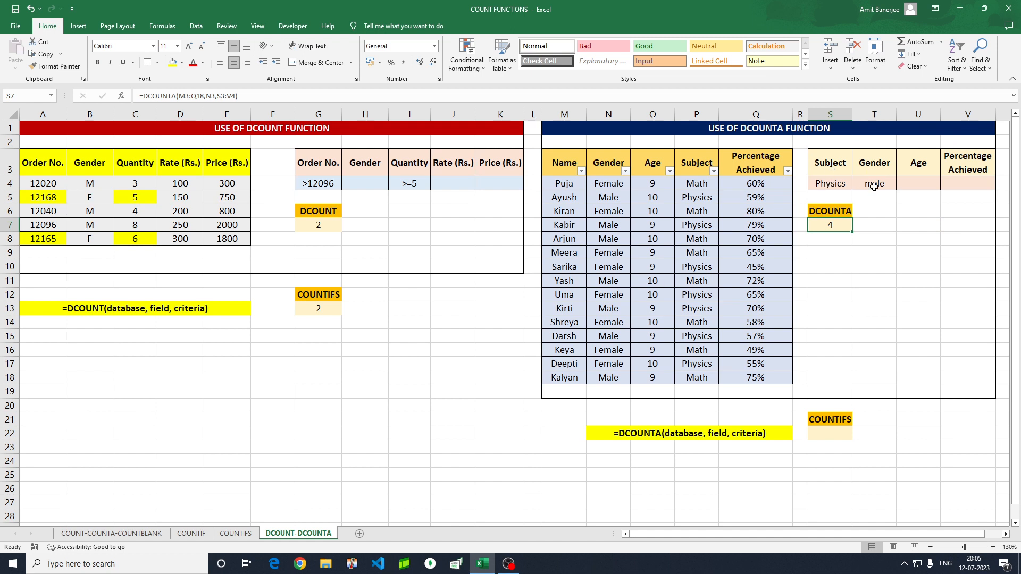
# Filter the student table to Physics and Male, and select the remaining Gender cells to check the DCOUNTA result
pyautogui.click(713, 170)
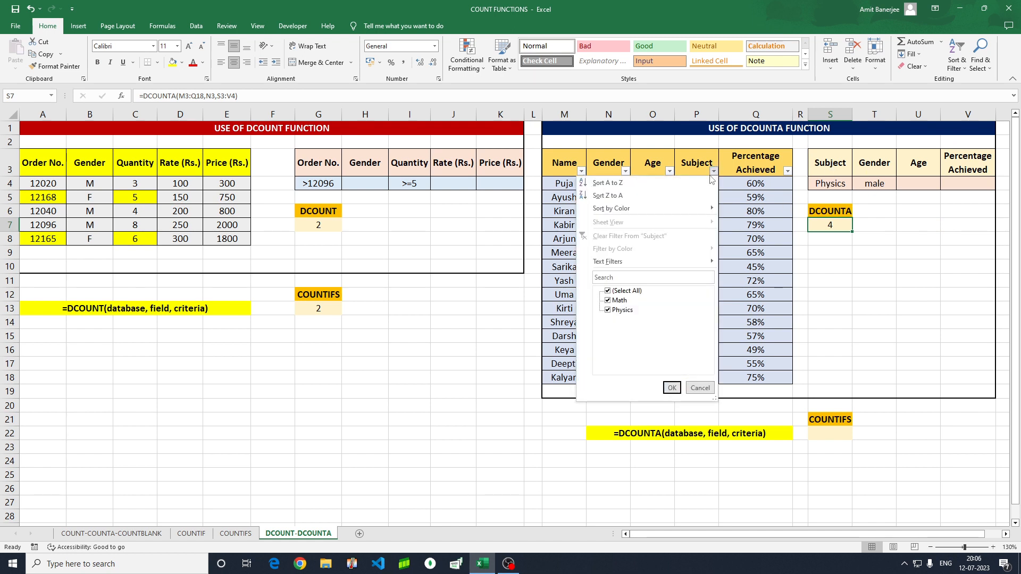
pyautogui.click(607, 301)
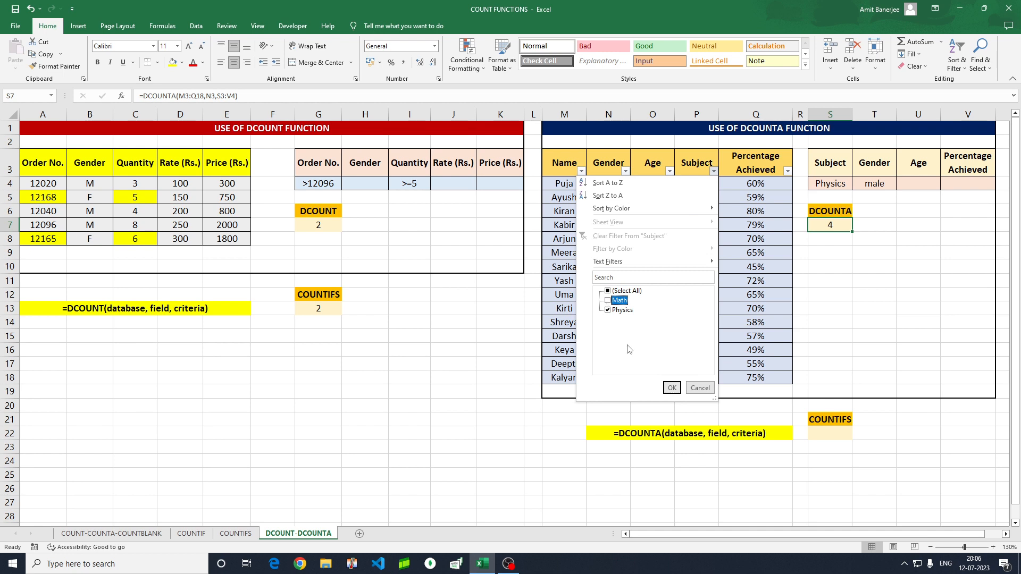
pyautogui.click(671, 387)
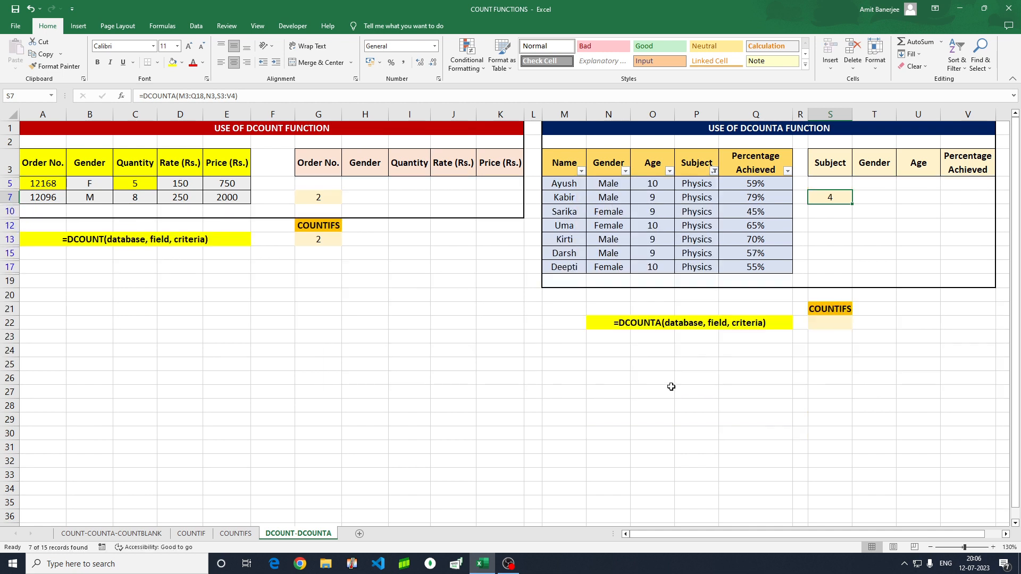
pyautogui.click(625, 170)
pyautogui.click(520, 301)
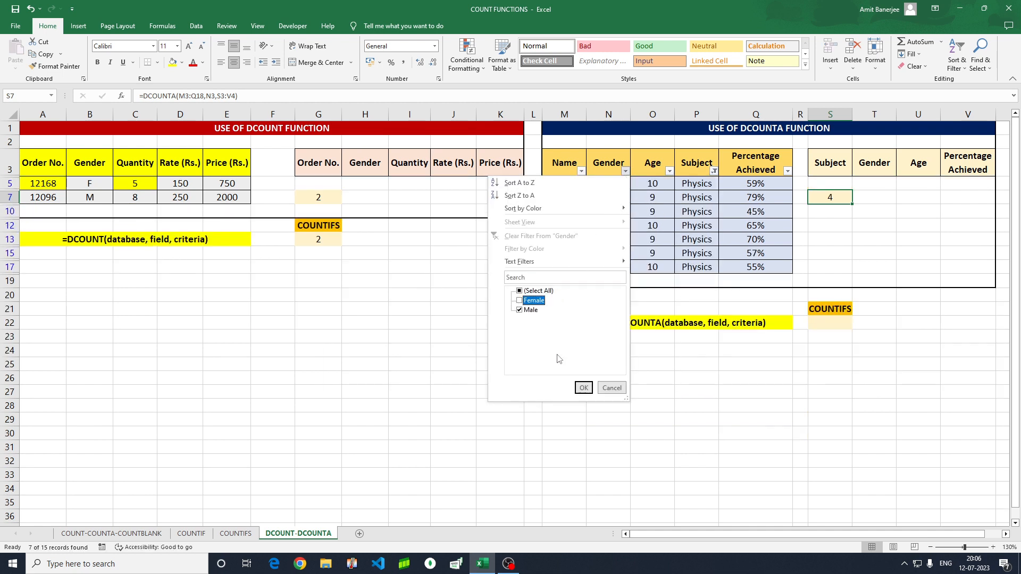
pyautogui.click(583, 388)
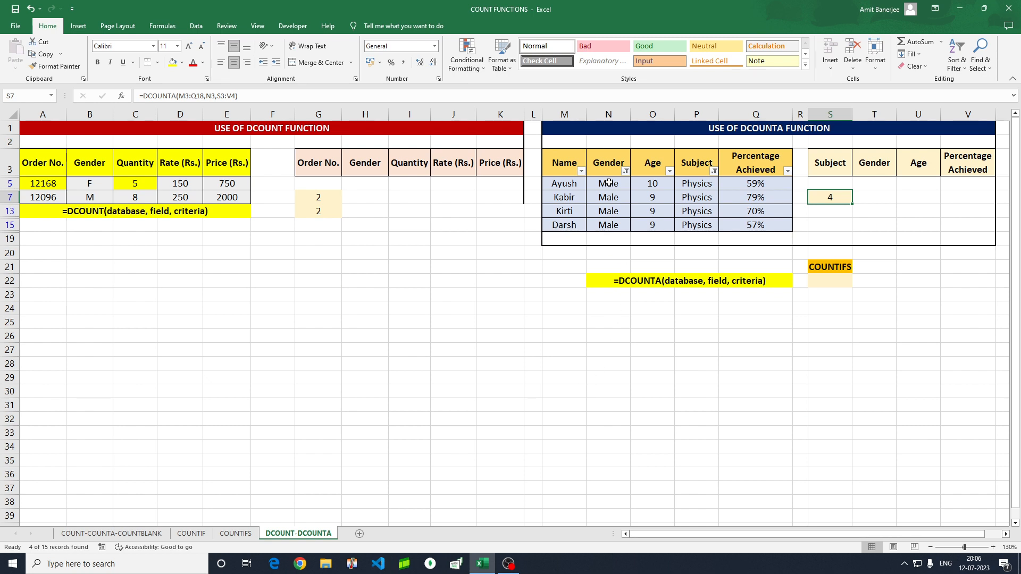
pyautogui.moveTo(608, 183); pyautogui.dragTo(610, 224)
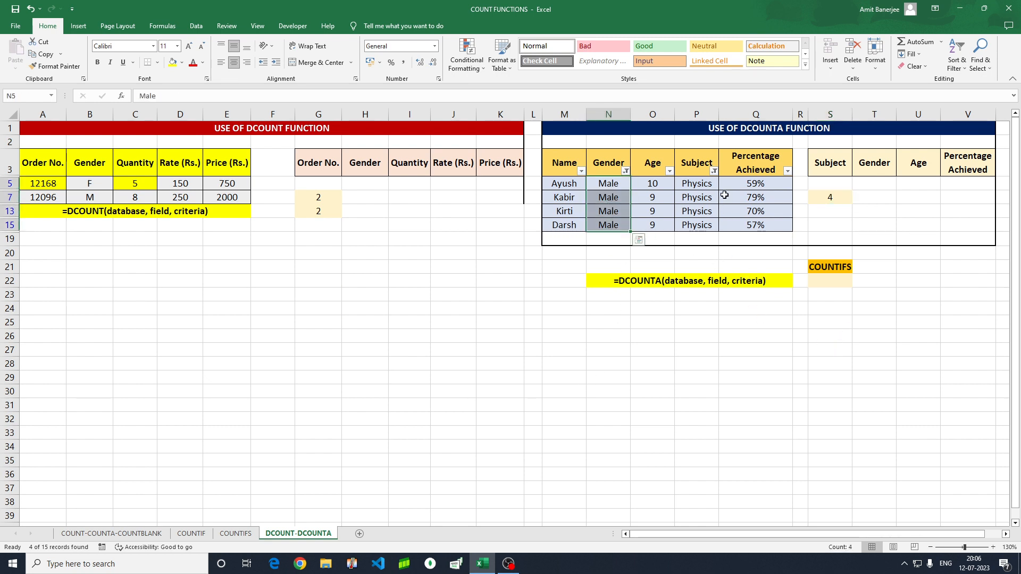
# Show all subjects and genders again in the student table's filters
pyautogui.click(713, 171)
pyautogui.click(608, 291)
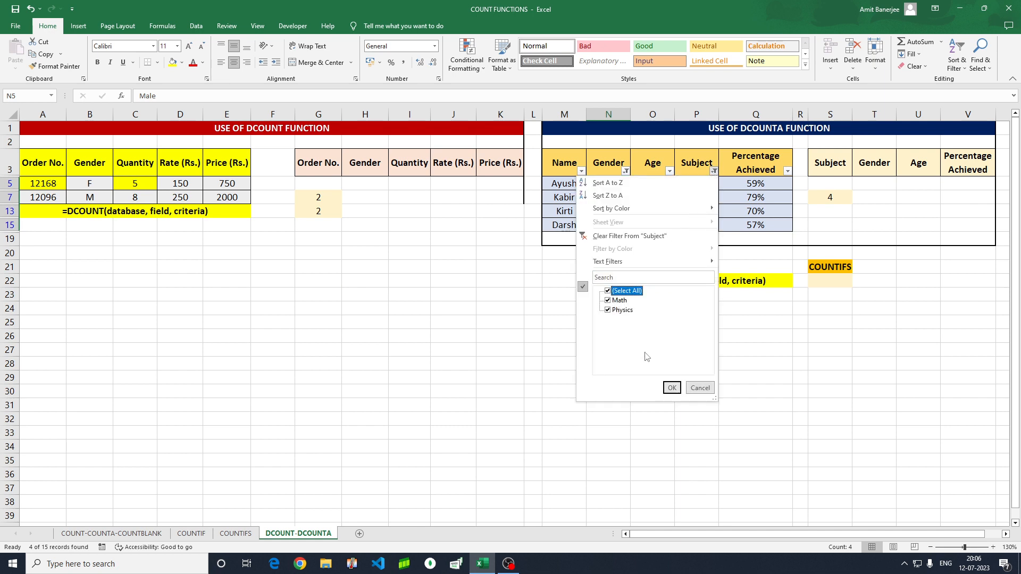
pyautogui.click(672, 387)
pyautogui.click(626, 171)
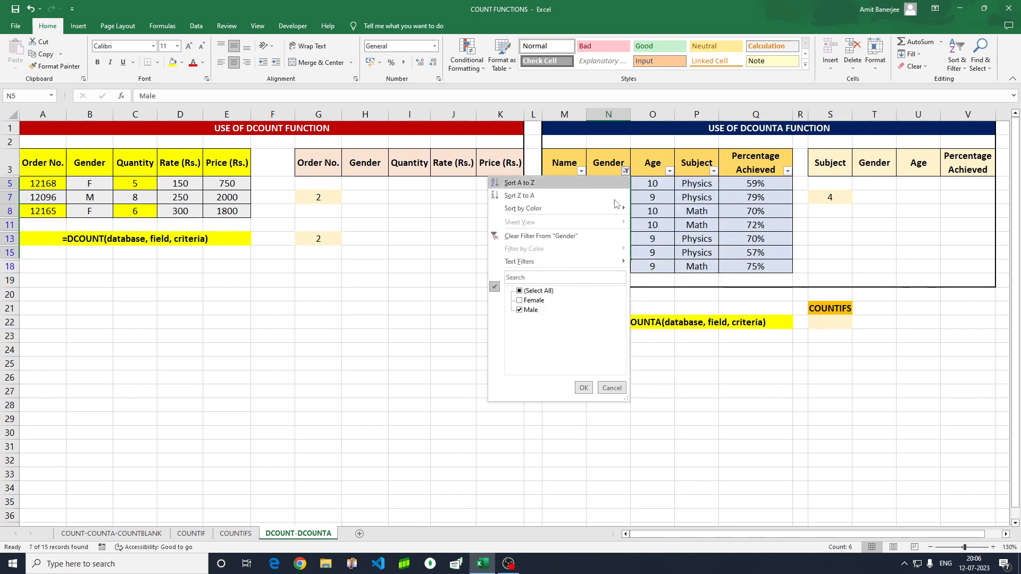
pyautogui.click(520, 291)
pyautogui.click(584, 388)
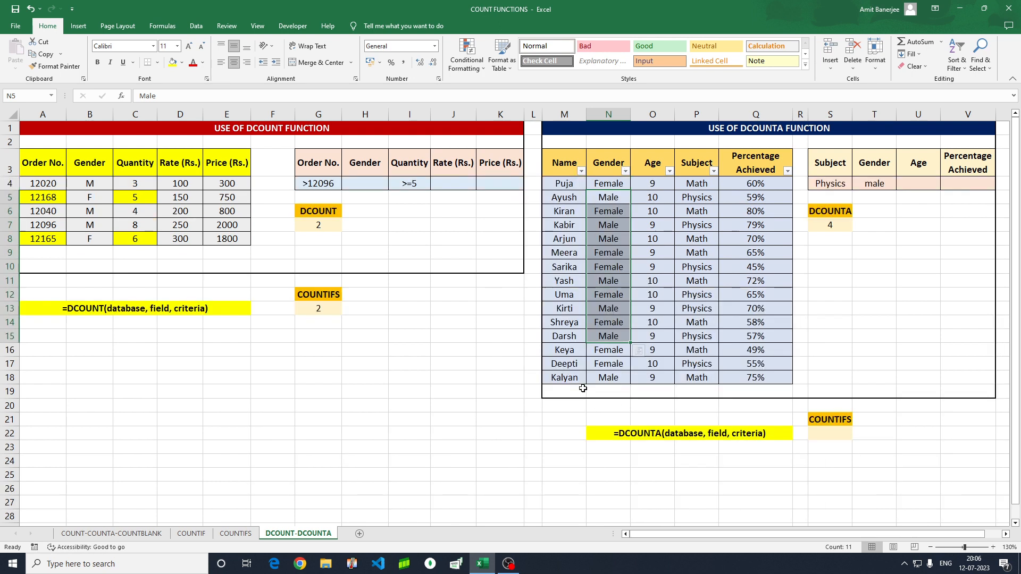
# Add an age criterion of 10 in U4 of the DCOUNTA criteria table
pyautogui.click(911, 238)
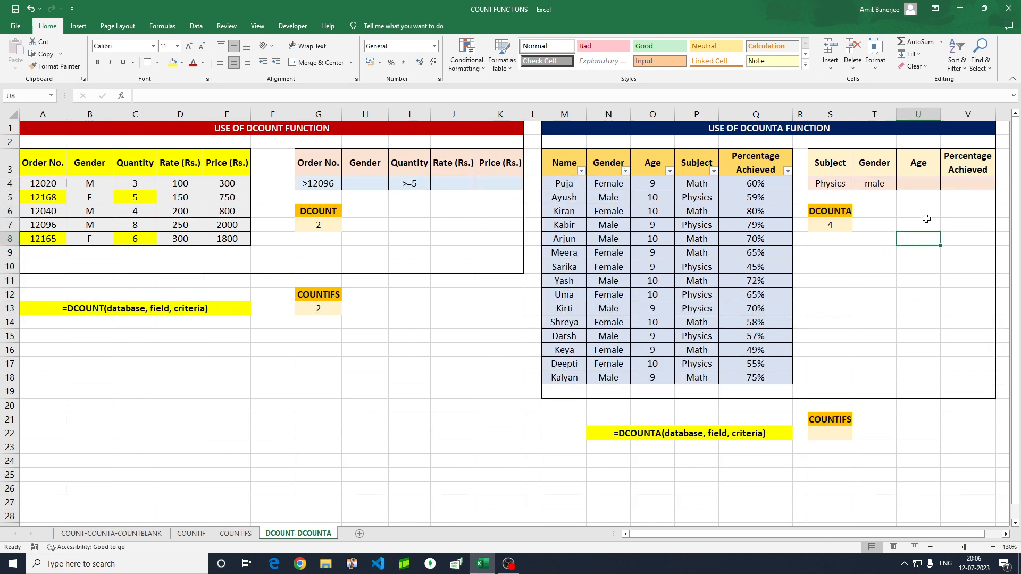
pyautogui.click(917, 185)
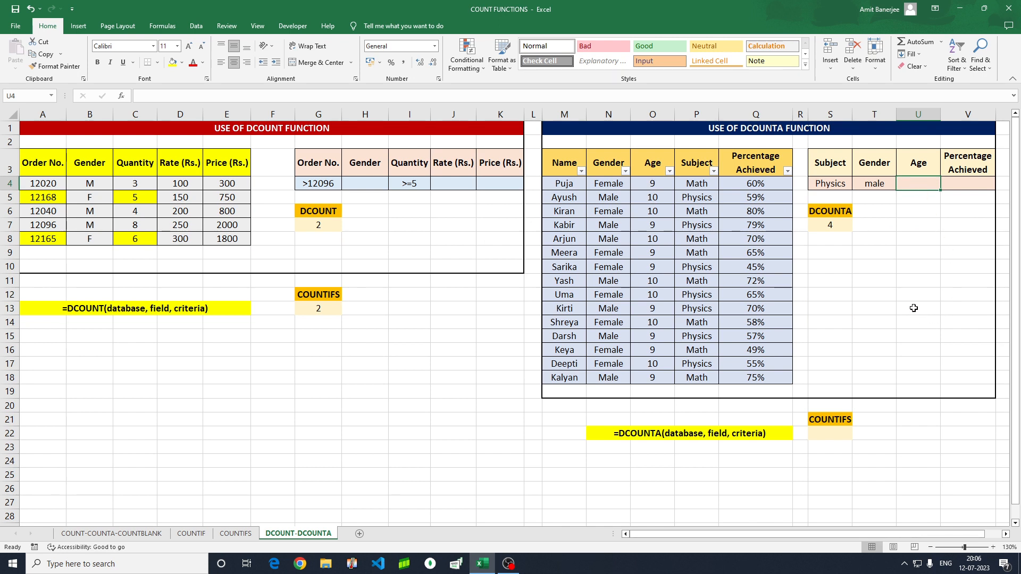
pyautogui.write('10')
pyautogui.press('Return')
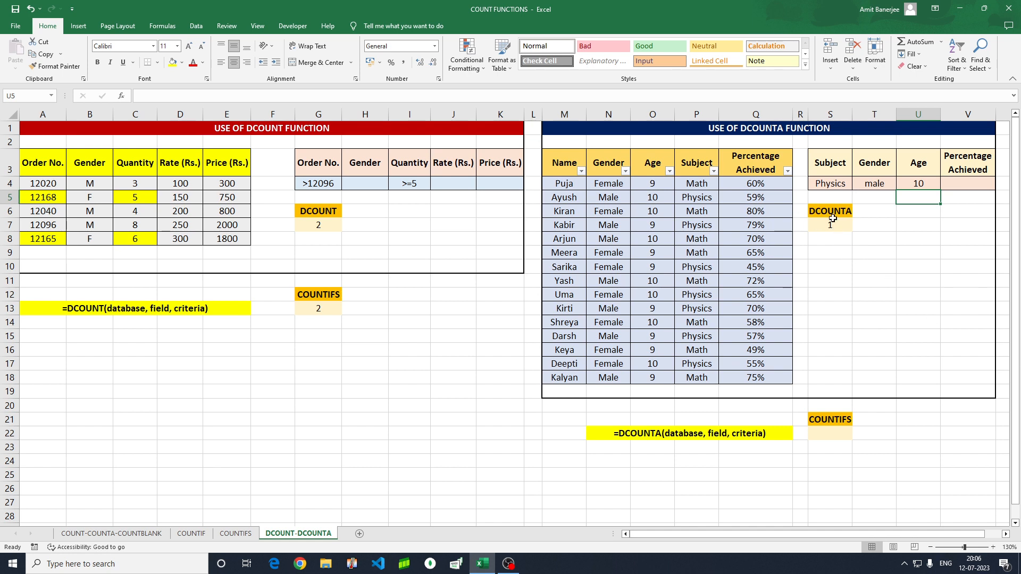
# Filter the student table to male Physics students again and check which of them match the age criterion
pyautogui.click(714, 171)
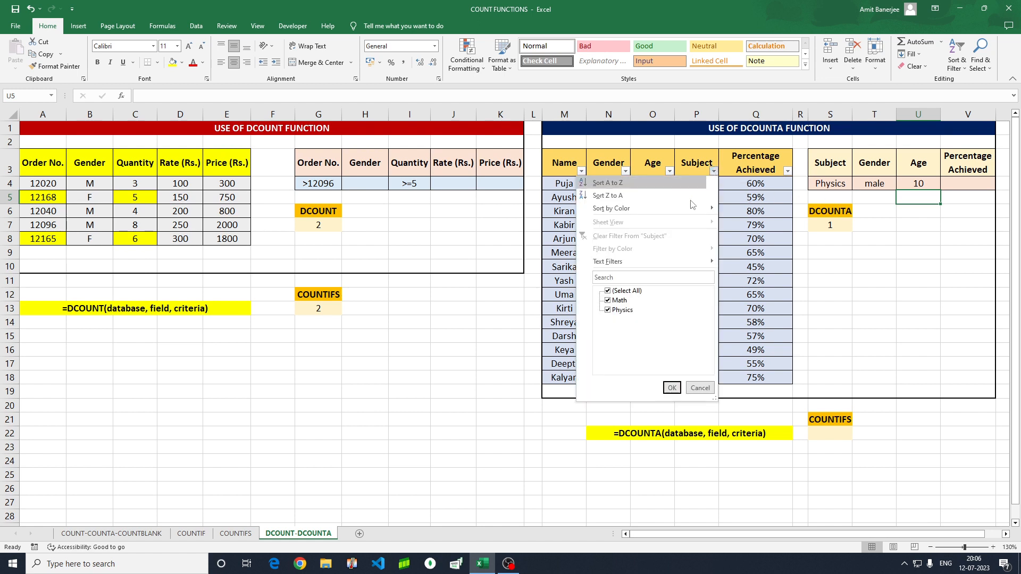
pyautogui.click(608, 300)
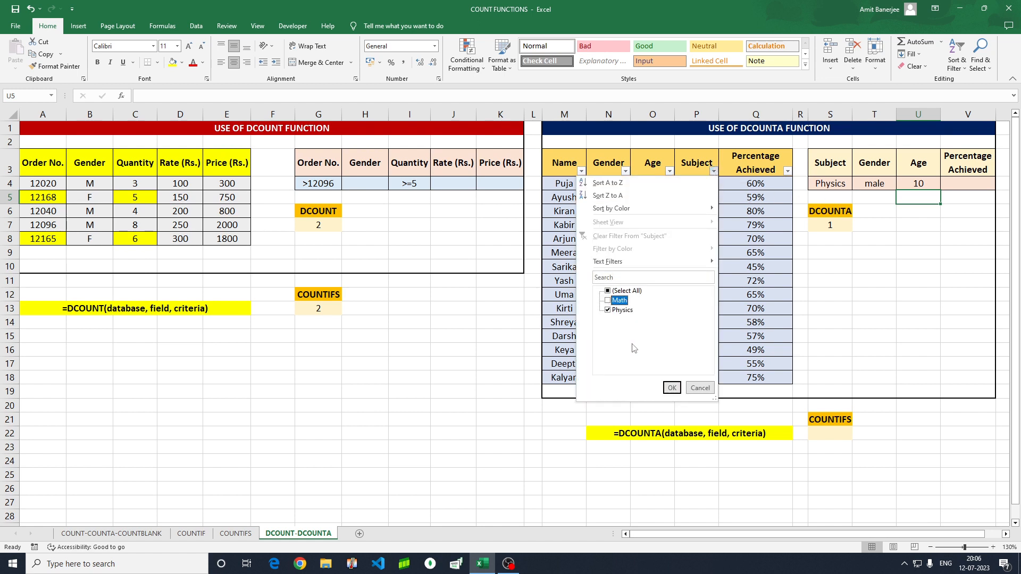
pyautogui.click(671, 388)
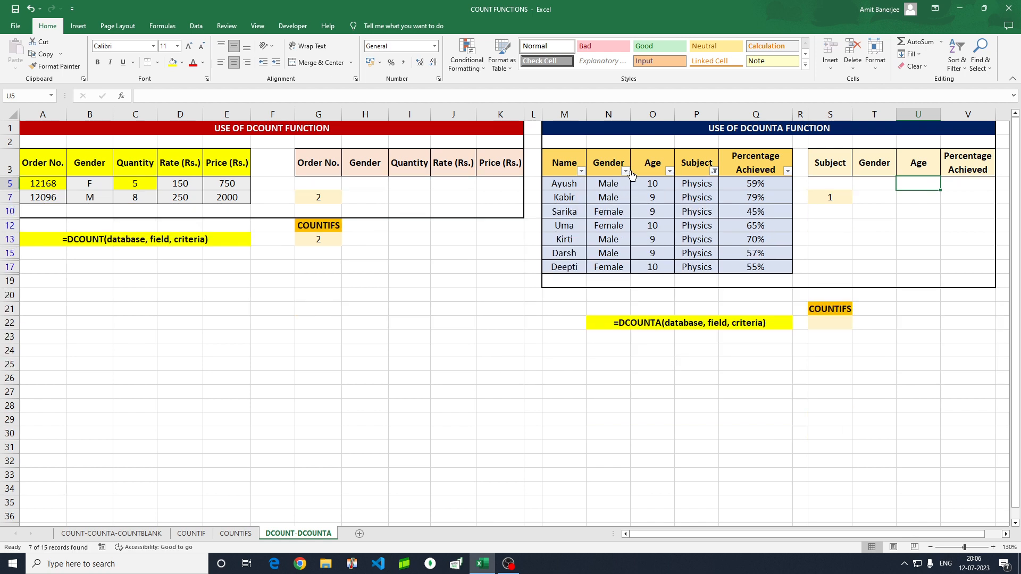
pyautogui.click(628, 171)
pyautogui.click(520, 300)
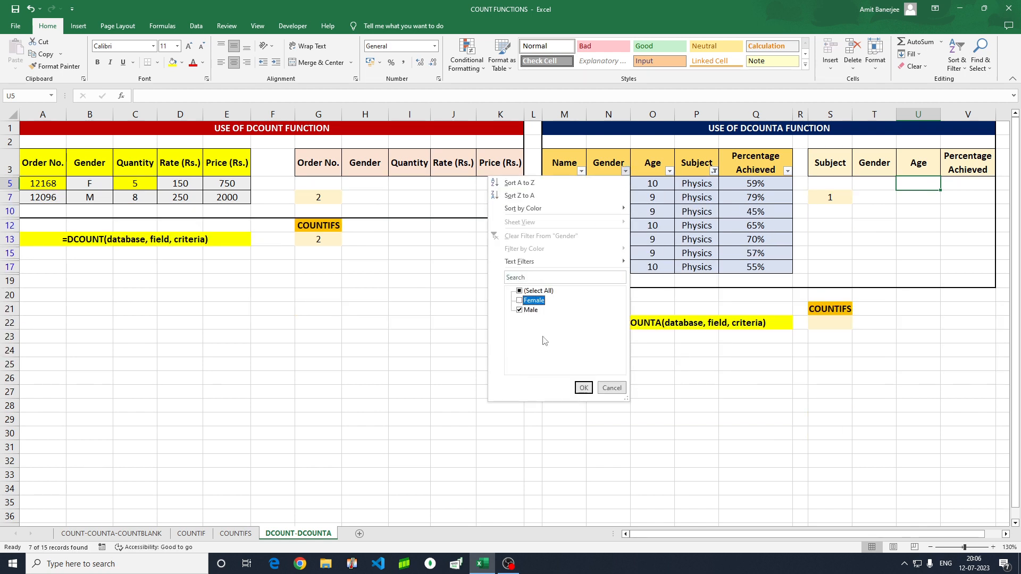
pyautogui.click(584, 387)
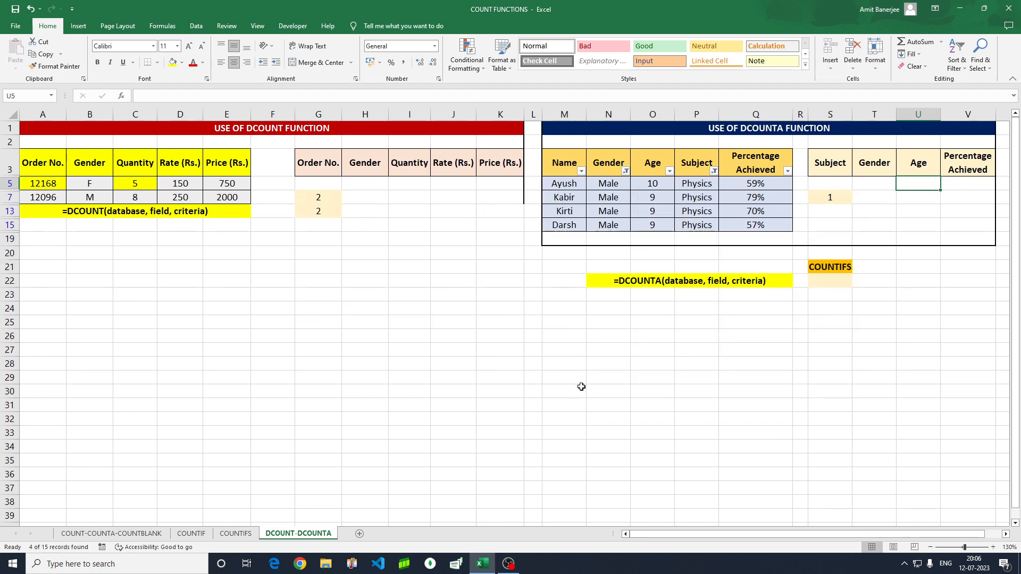
pyautogui.click(656, 185)
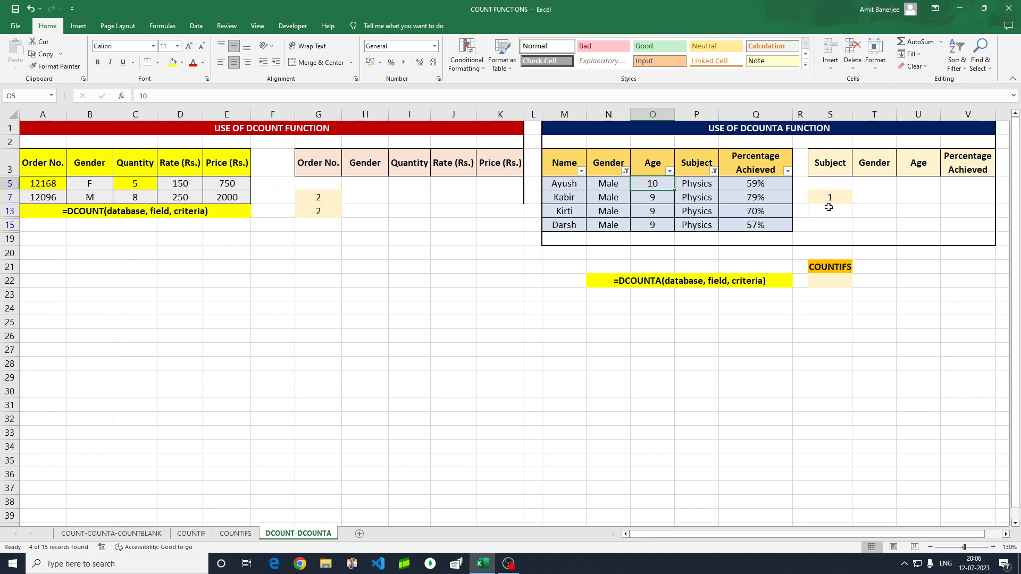
# Show all subjects and both genders again in the student table's Subject and Gender filters
pyautogui.click(713, 170)
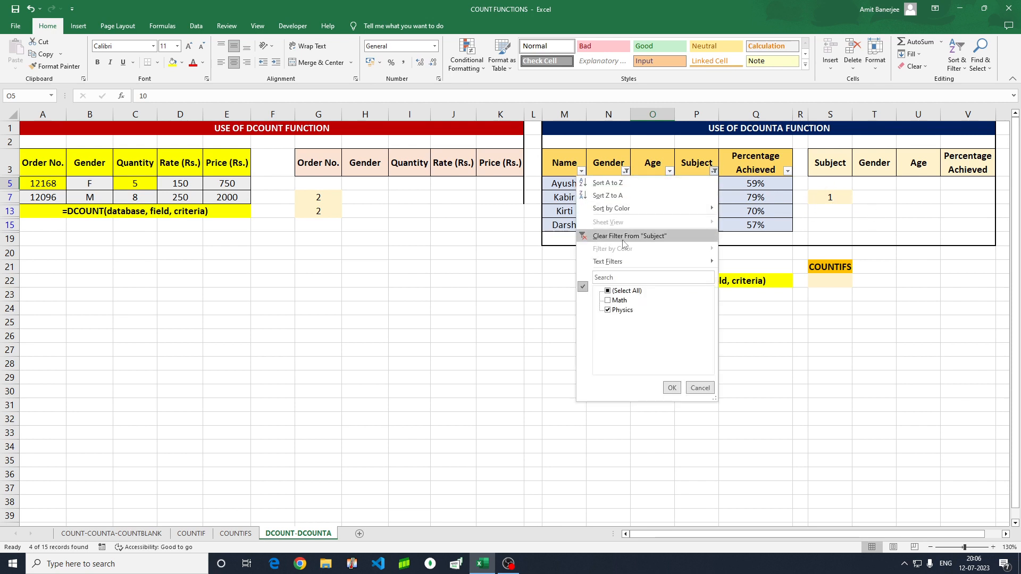
pyautogui.click(607, 291)
pyautogui.click(672, 388)
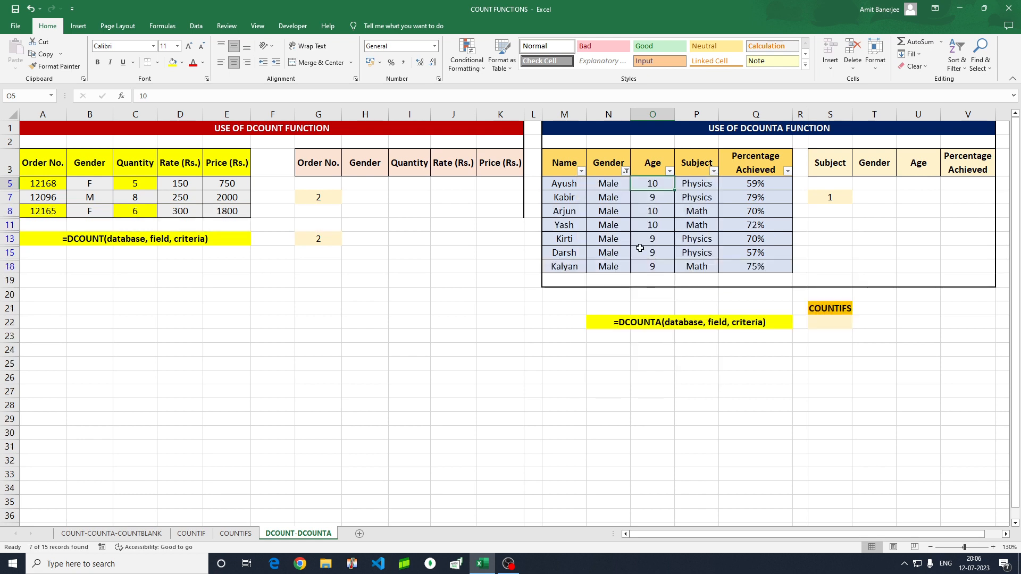
pyautogui.click(626, 171)
pyautogui.click(522, 292)
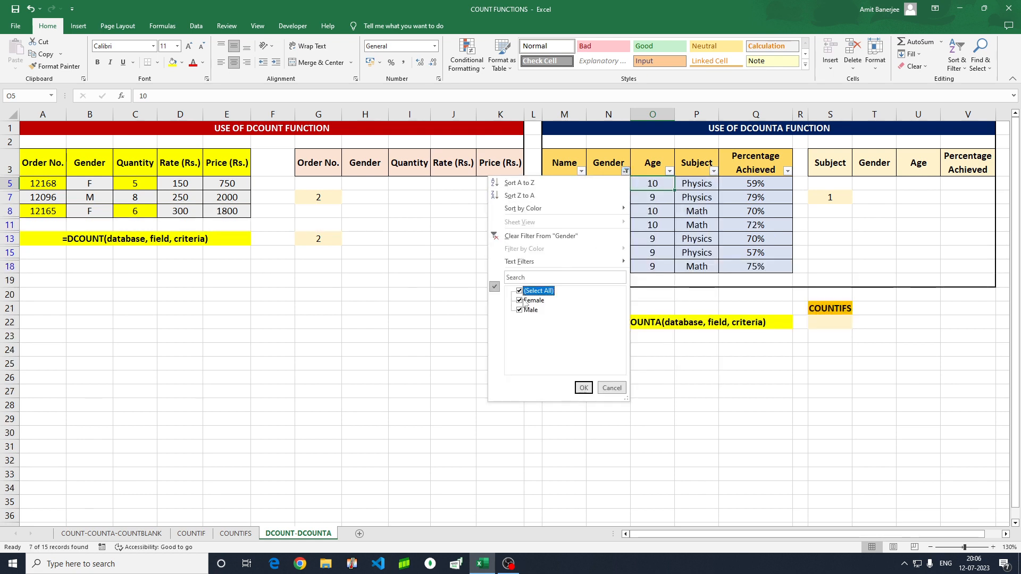
pyautogui.click(584, 388)
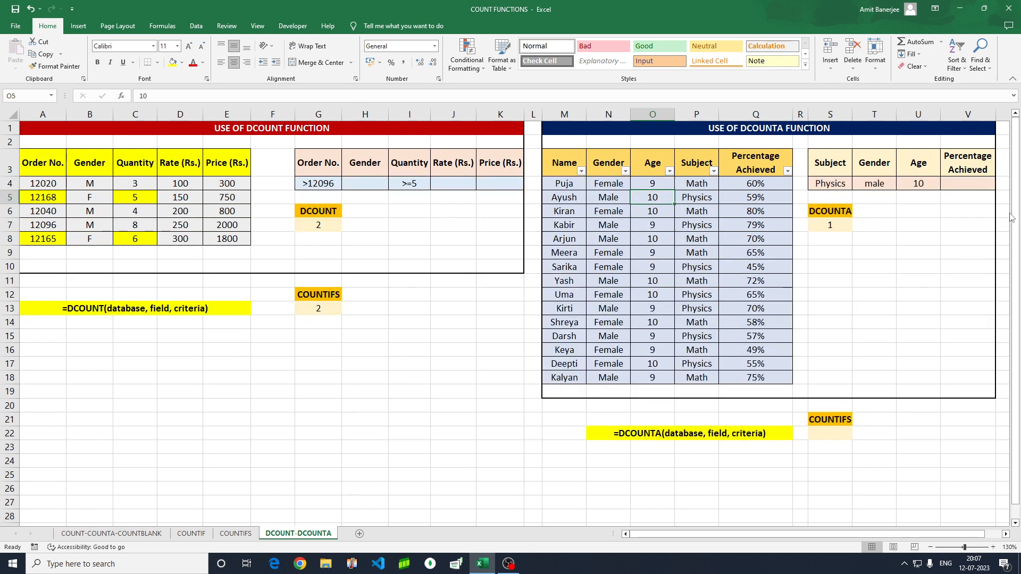
# Change the Gender criterion in T4 of the DCOUNTA criteria table to female
pyautogui.click(832, 183)
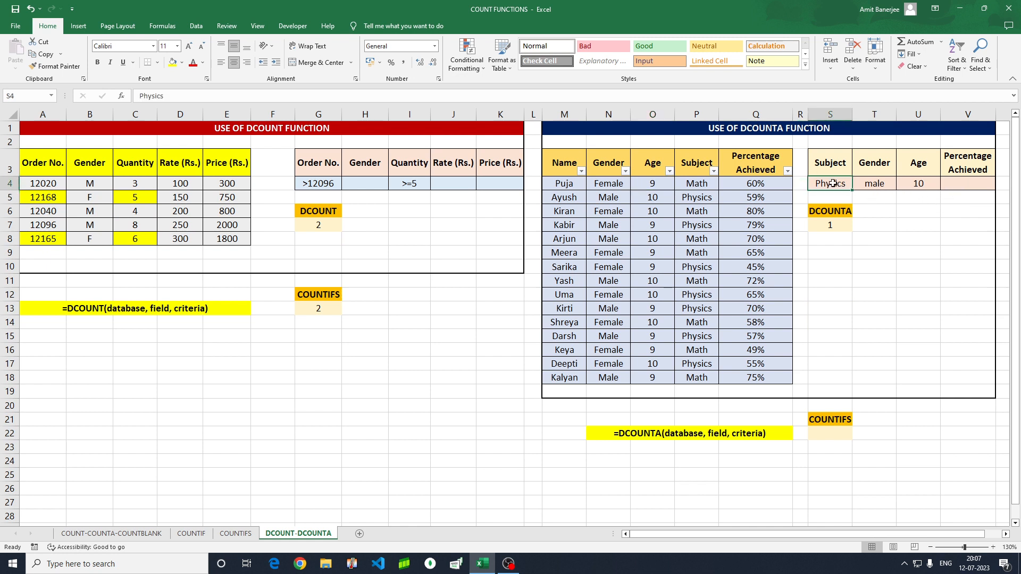
pyautogui.click(872, 183)
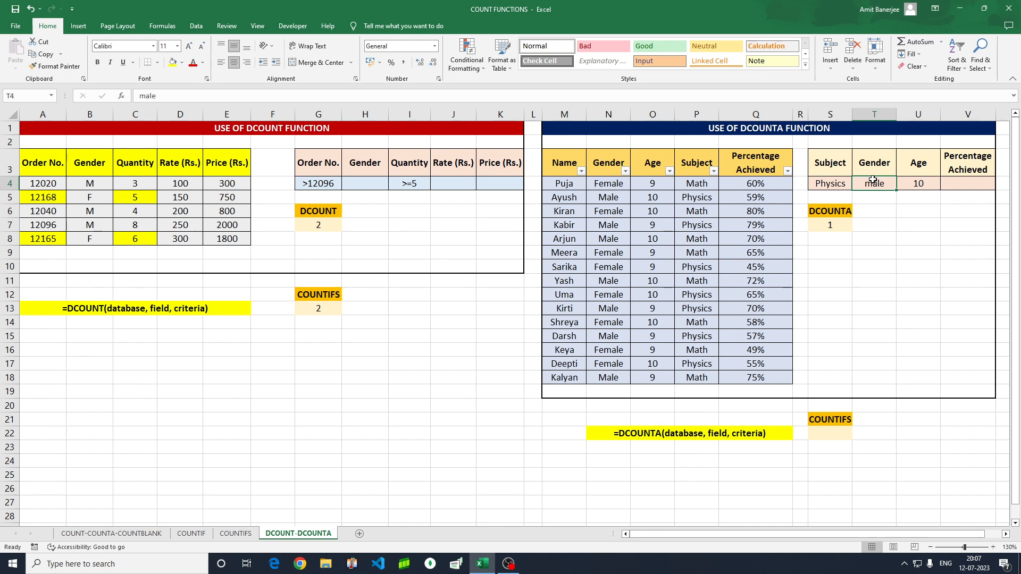
pyautogui.write('female')
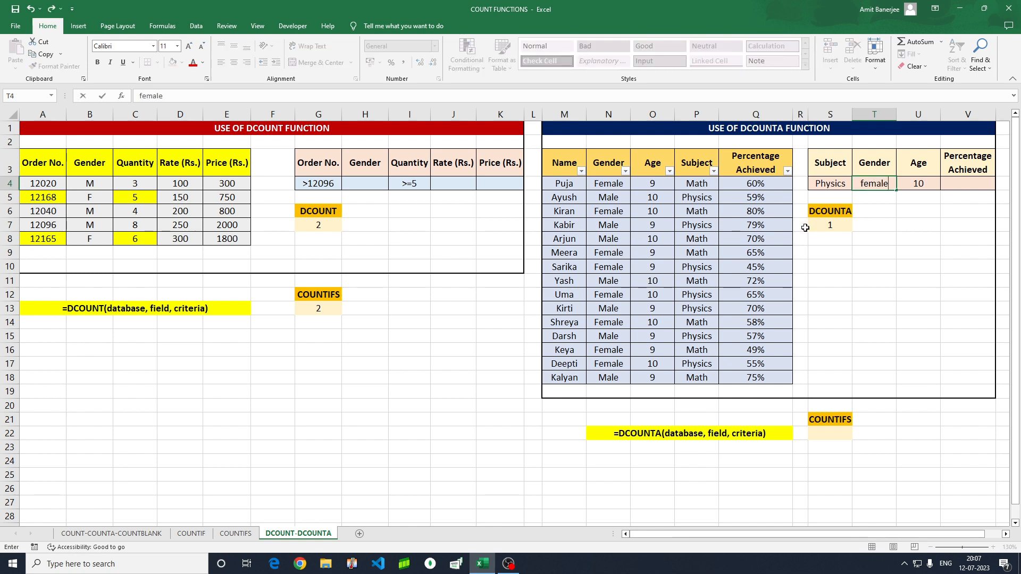
pyautogui.press('Return')
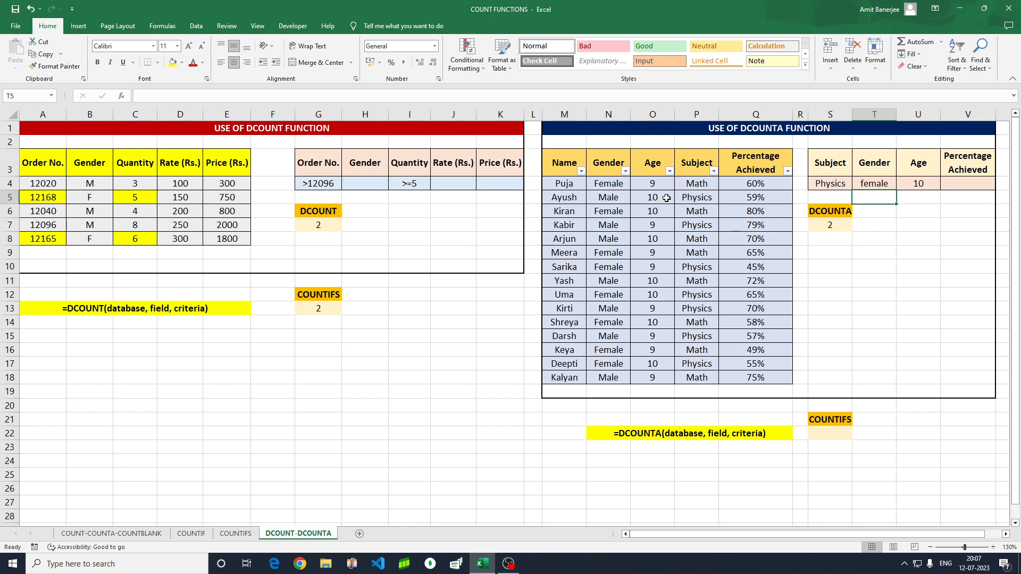
# Filter the student table to female Physics students and select the Age cells containing 10 to verify the DCOUNTA result
pyautogui.click(714, 171)
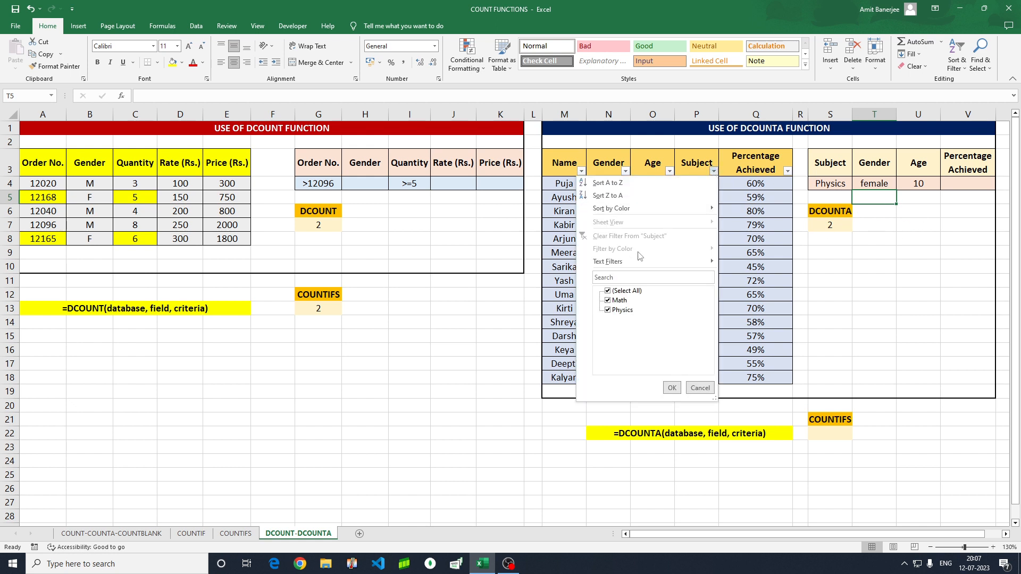
pyautogui.click(607, 292)
pyautogui.click(607, 310)
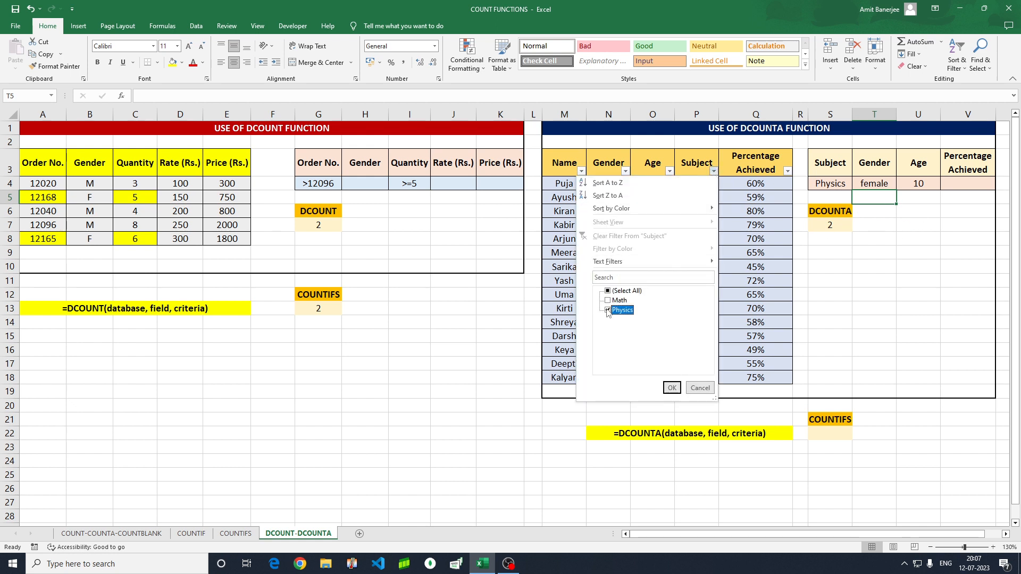
pyautogui.click(672, 388)
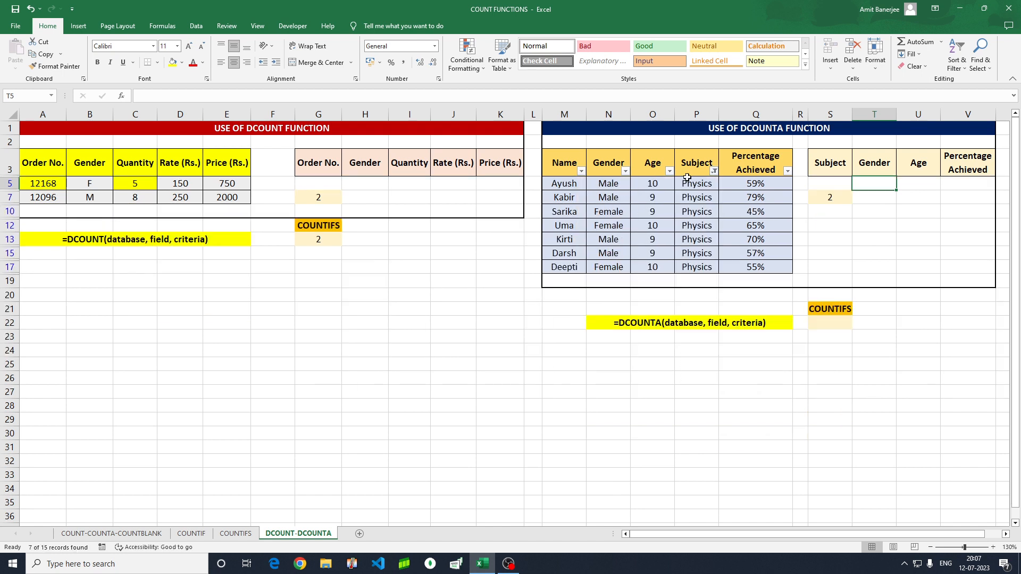
pyautogui.click(625, 170)
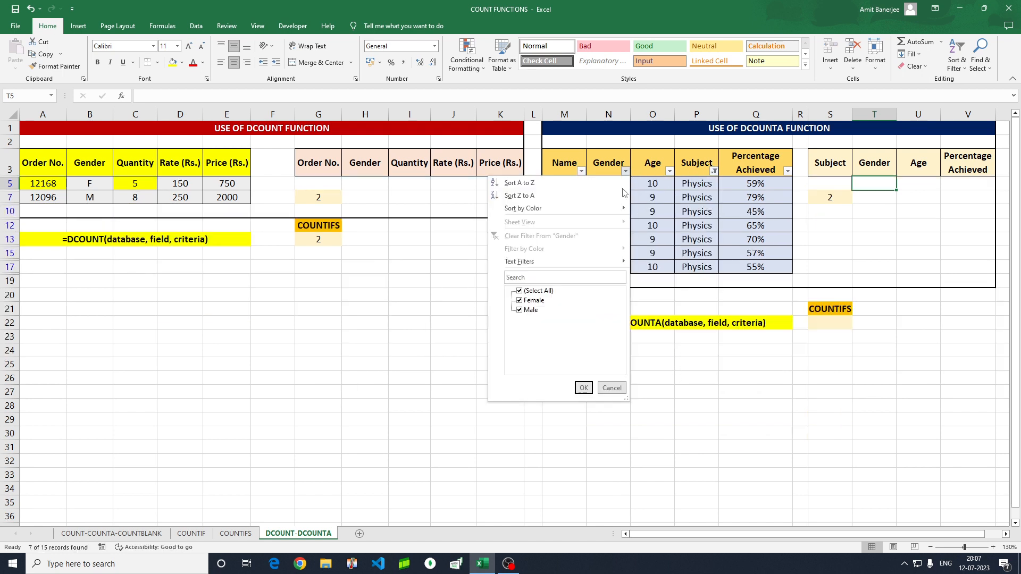
pyautogui.click(524, 311)
pyautogui.click(583, 387)
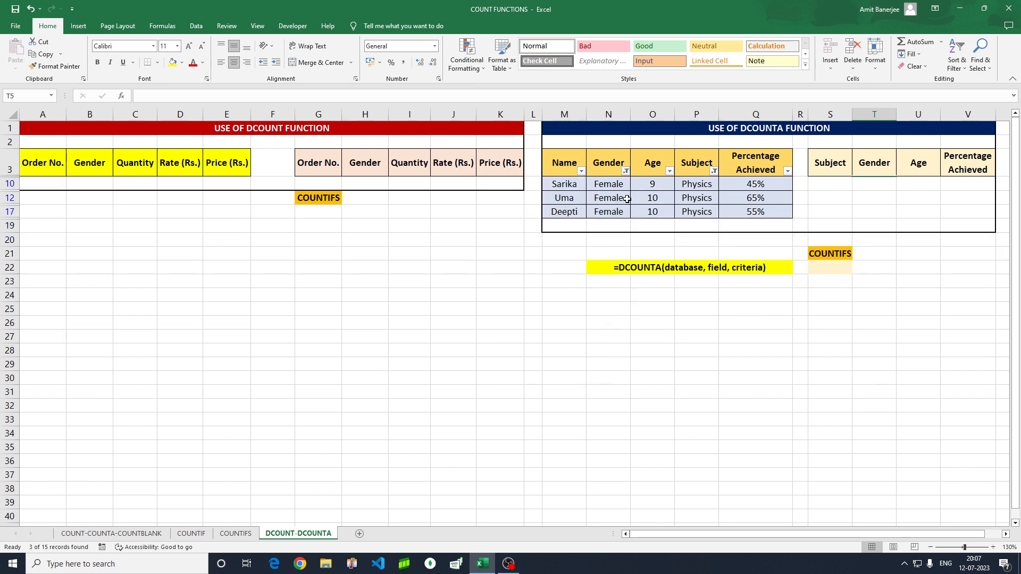
pyautogui.moveTo(657, 198); pyautogui.dragTo(655, 212)
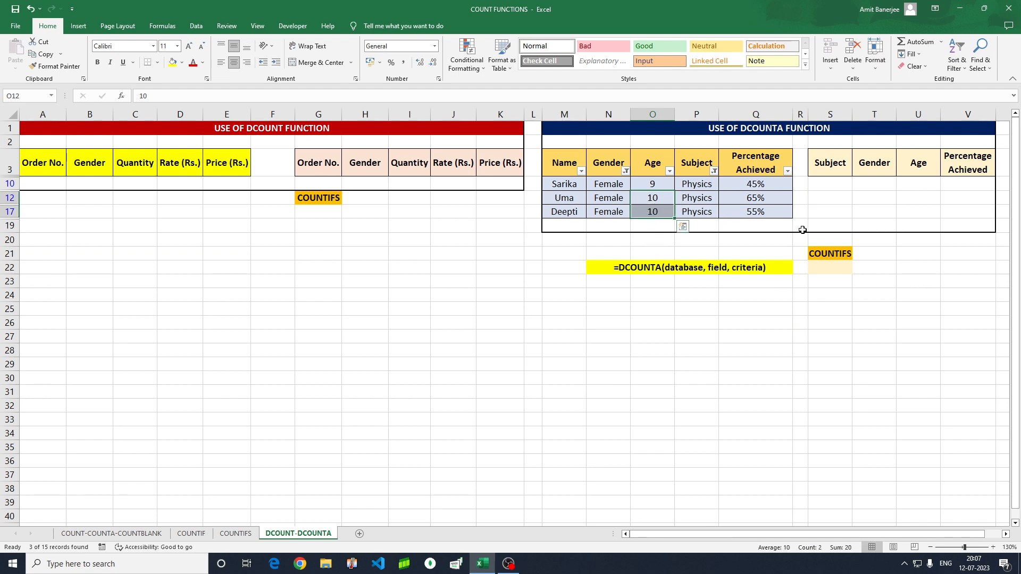
# Remove the Physics and Female filters from the student table so that every record is listed
pyautogui.click(713, 171)
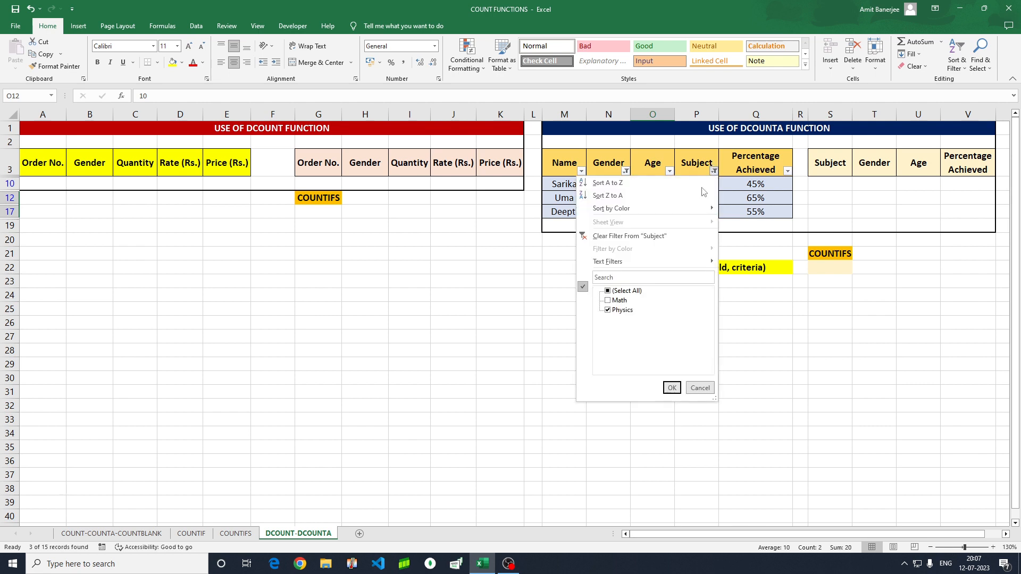
pyautogui.click(608, 292)
pyautogui.click(672, 387)
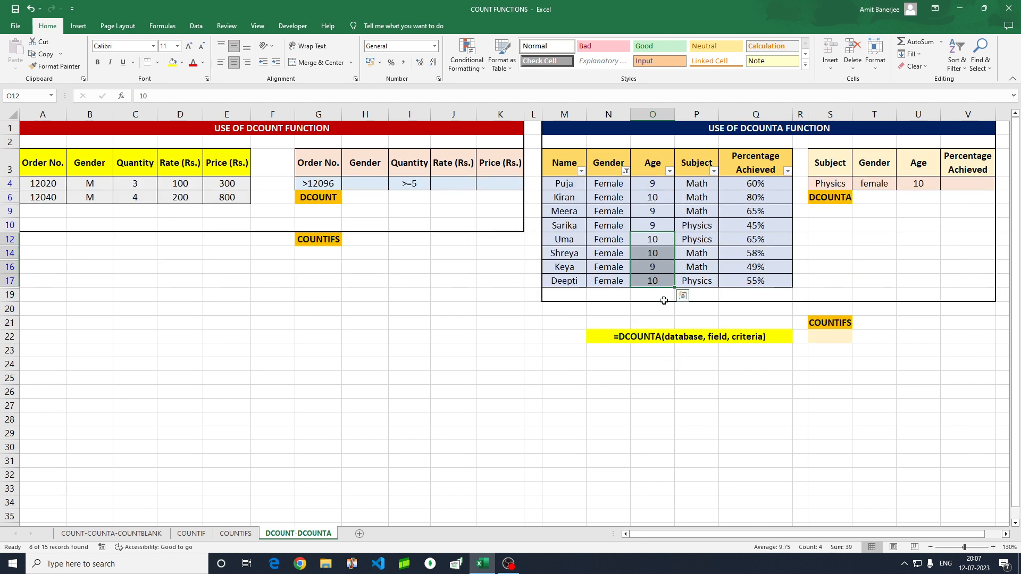
pyautogui.click(626, 172)
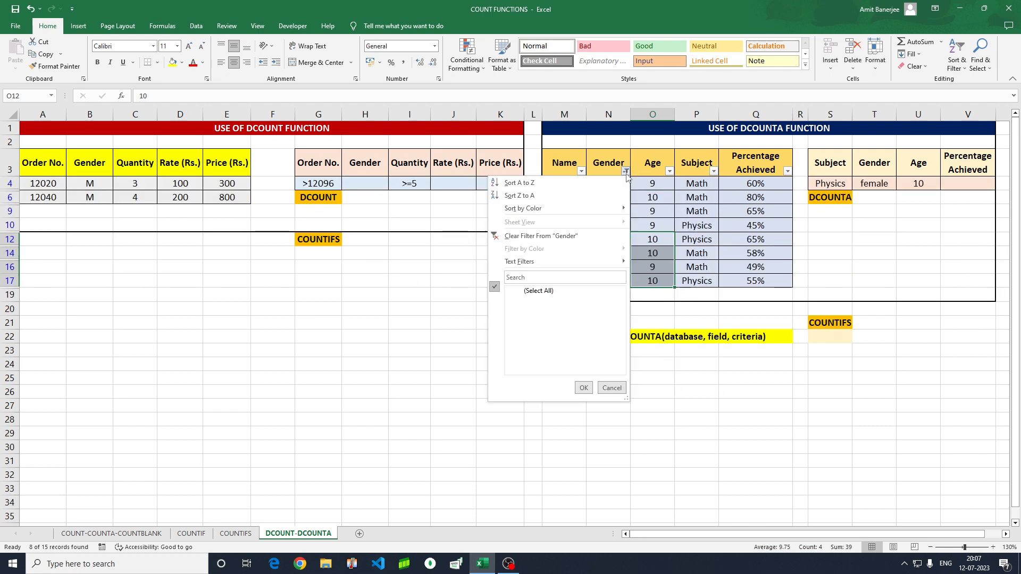
pyautogui.click(578, 386)
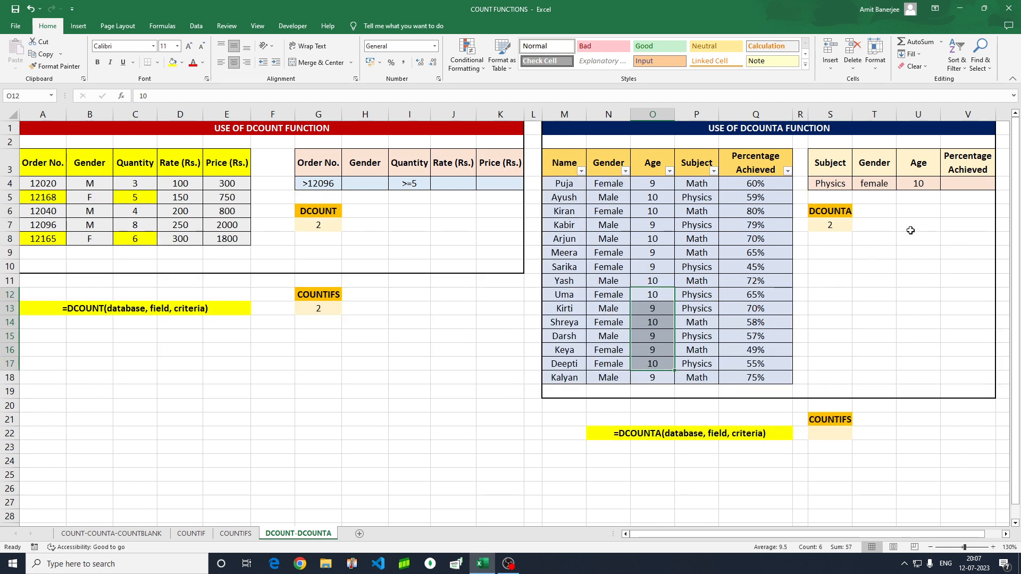
pyautogui.click(911, 230)
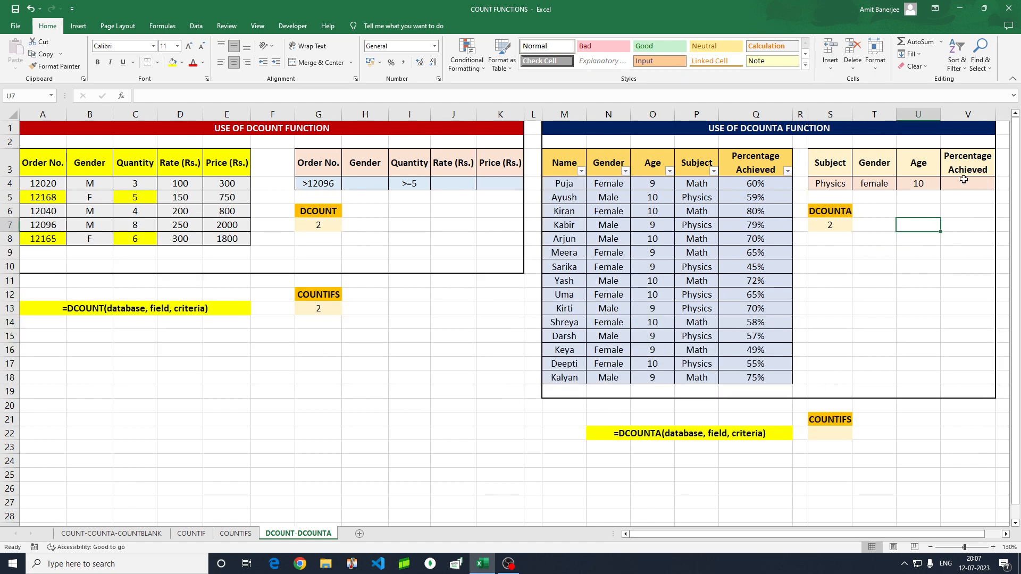
# Add a Percentage Achieved criterion of >65% in V4 of the DCOUNTA criteria table
pyautogui.click(964, 179)
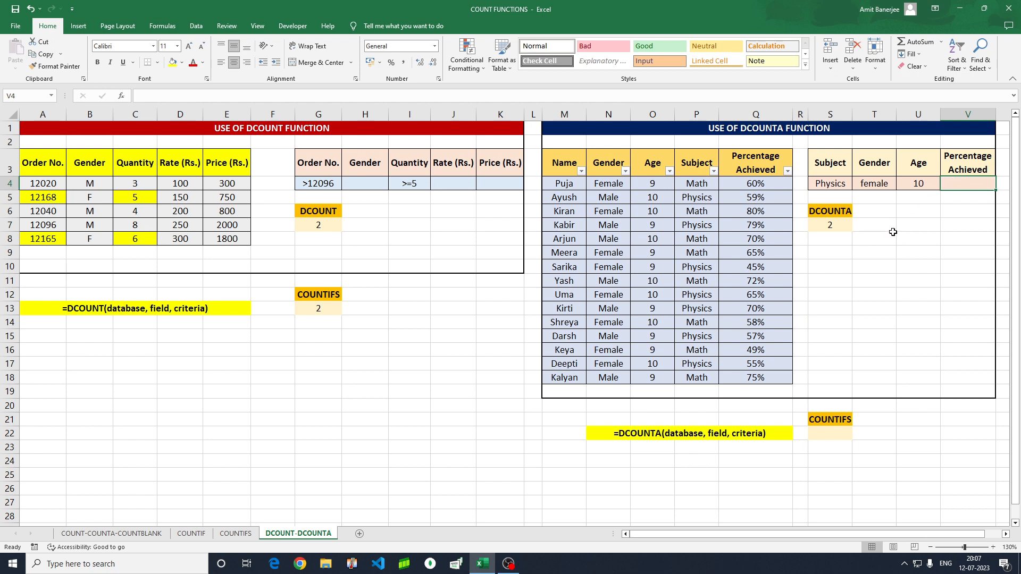
pyautogui.write('>65')
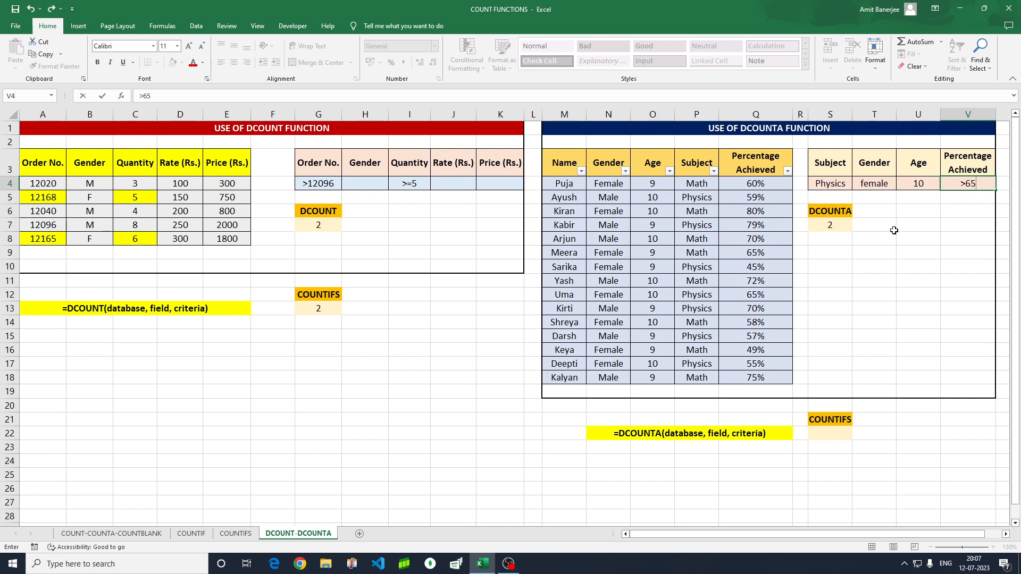
pyautogui.write('%')
pyautogui.press('Return')
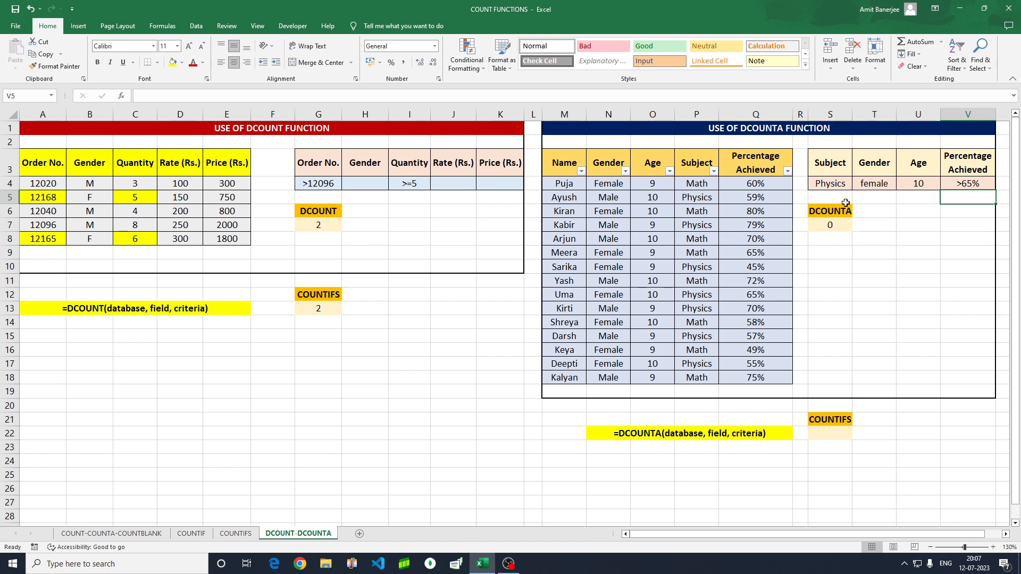
# Copy Math from P6 and paste it as a value into the Subject criterion cell S4
pyautogui.click(697, 211)
pyautogui.hotkey('ctrl', 'c')
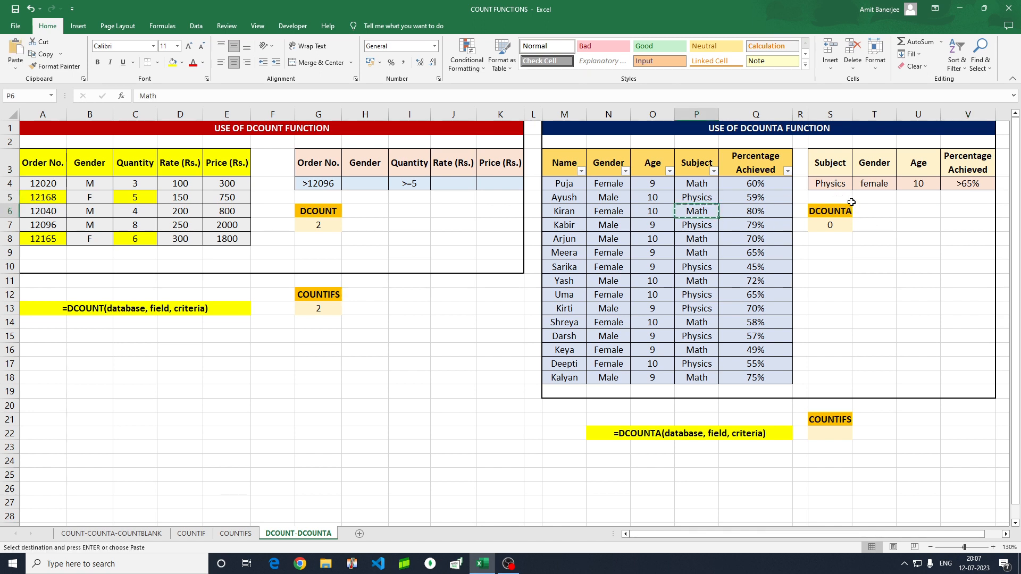
pyautogui.click(833, 185)
pyautogui.hotkey('ctrl', 'alt', 'v')
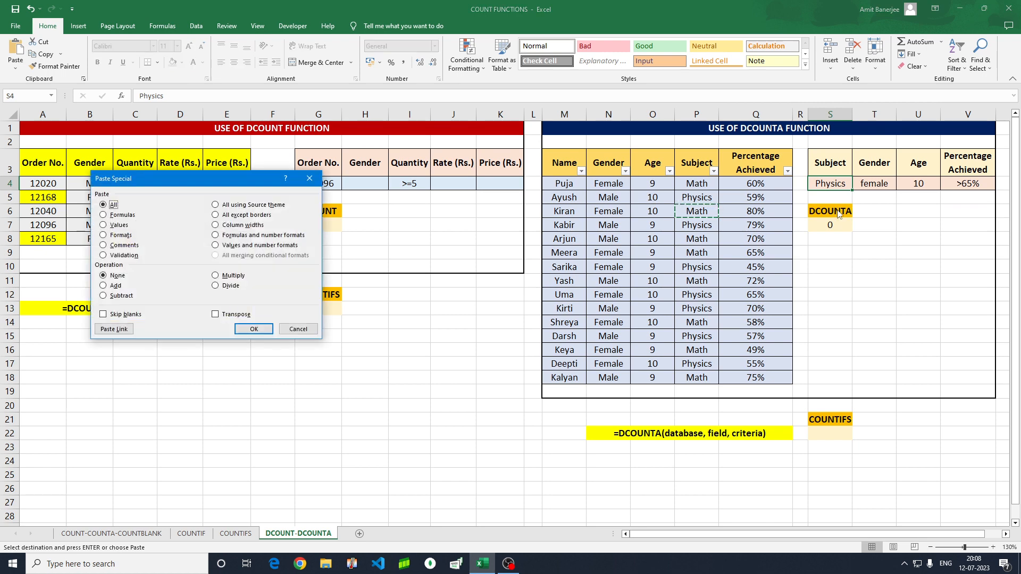
pyautogui.press('v')
pyautogui.press('Return')
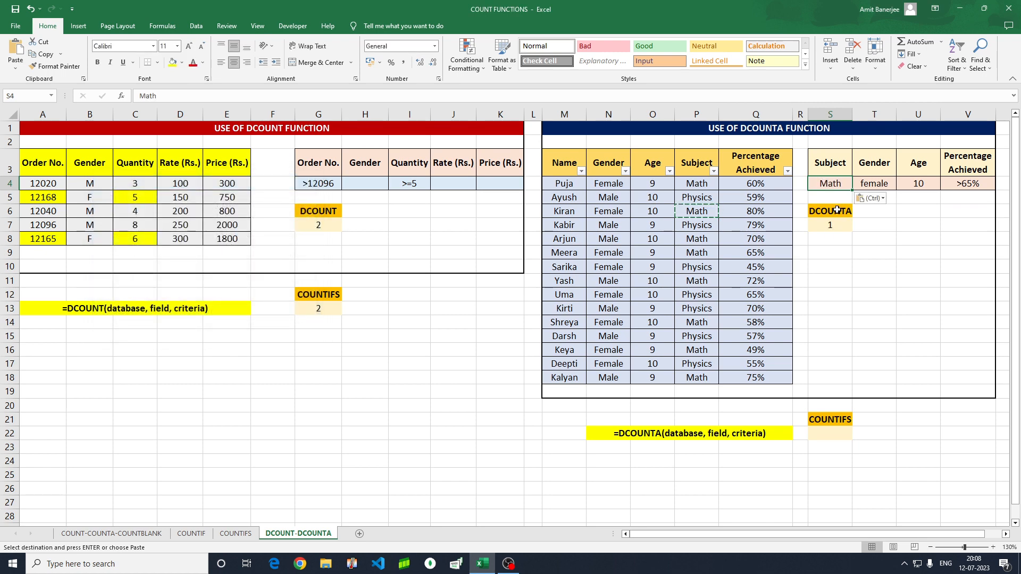
pyautogui.press('Escape')
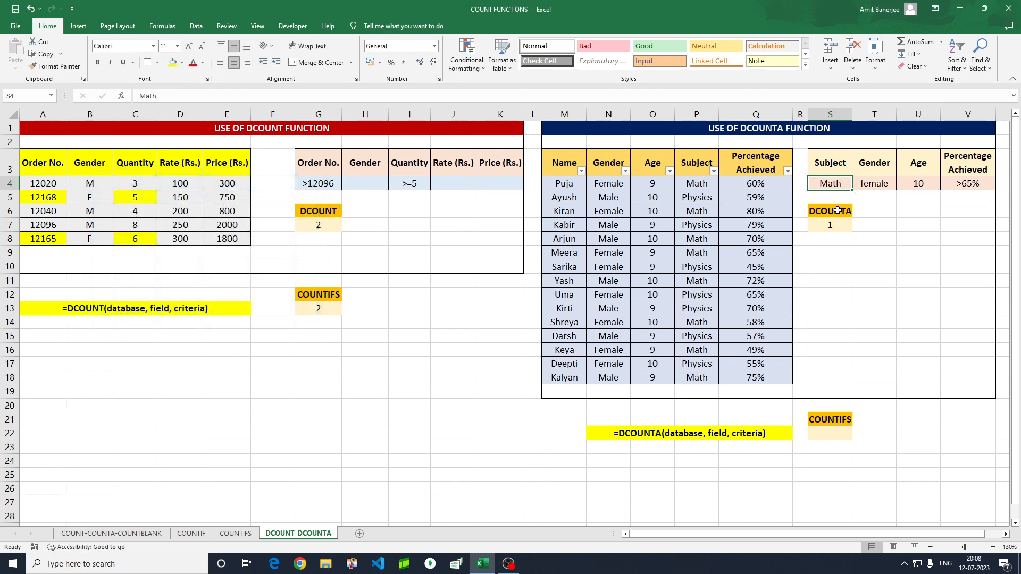
# Set the Gender criterion in T4 to male
pyautogui.click(876, 182)
pyautogui.write('ma')
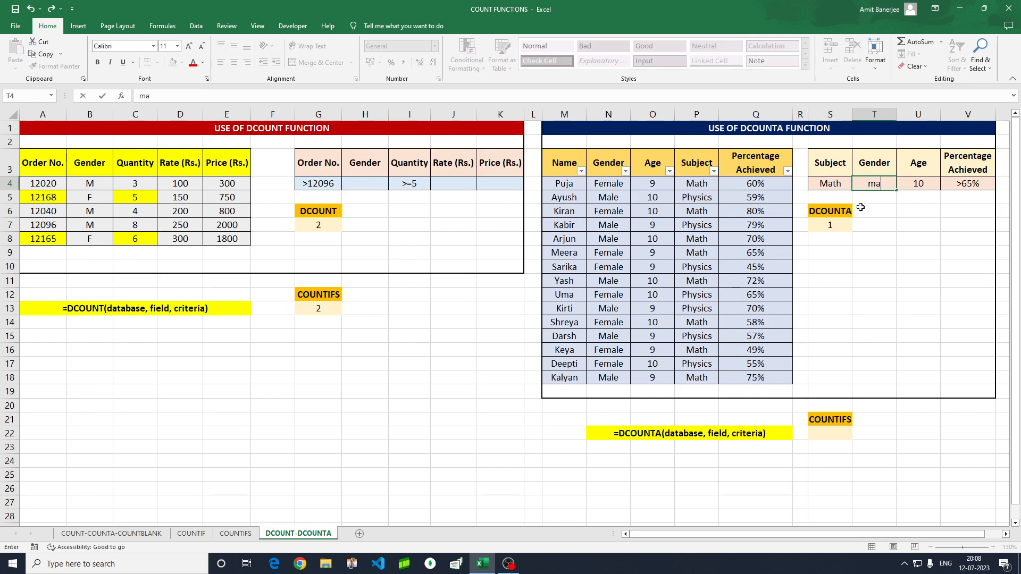
pyautogui.write('le')
pyautogui.press('Return')
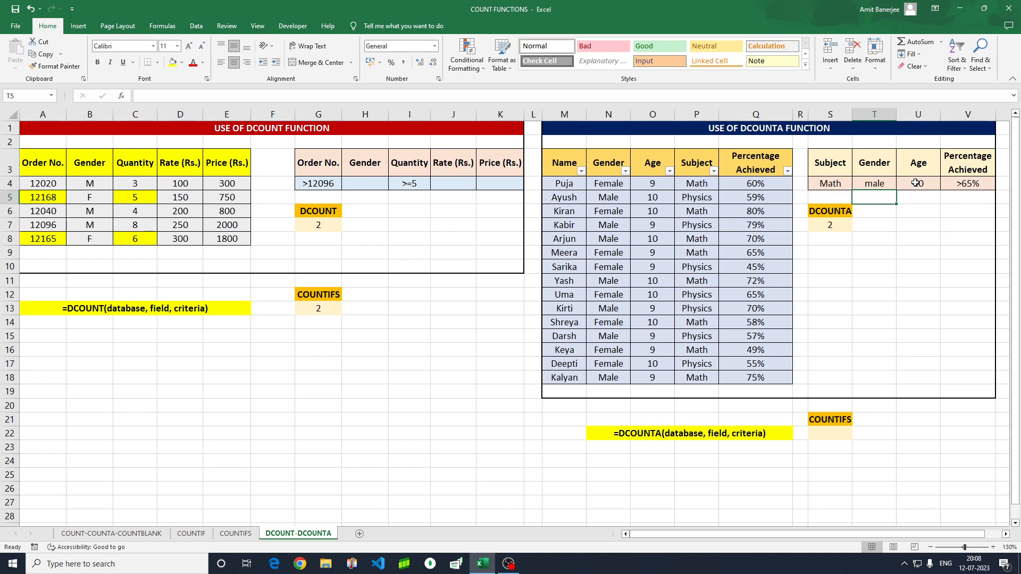
# Filter the student table to male Math students and select the Age cells containing 10
pyautogui.click(714, 171)
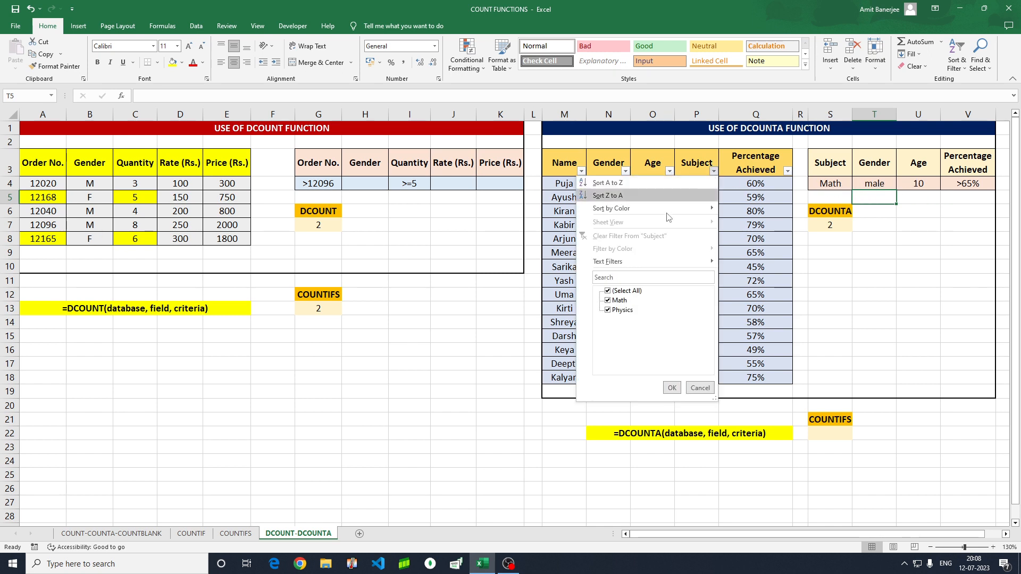
pyautogui.click(672, 388)
pyautogui.click(625, 170)
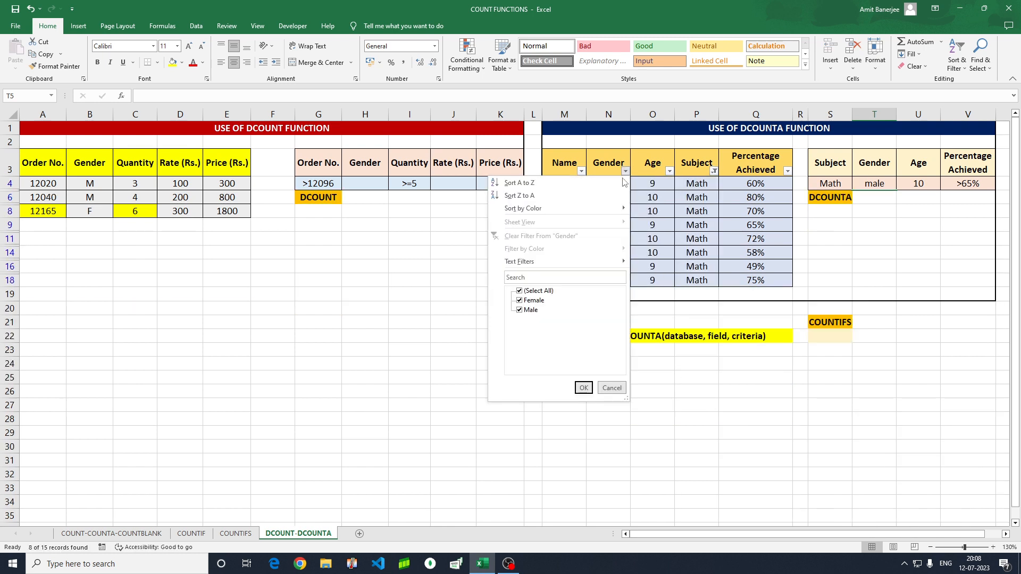
pyautogui.click(519, 300)
pyautogui.click(584, 387)
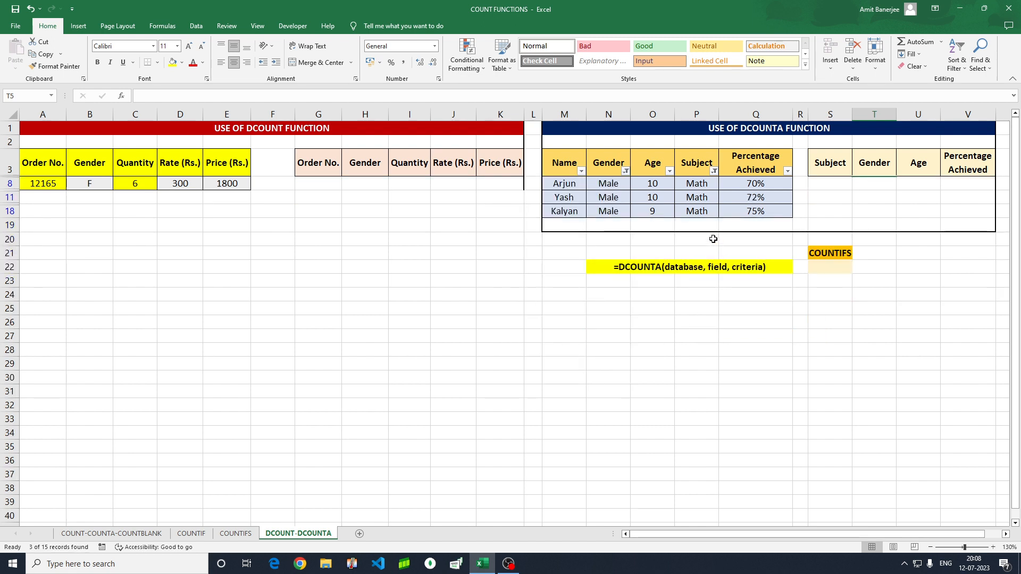
pyautogui.moveTo(657, 183); pyautogui.dragTo(657, 198)
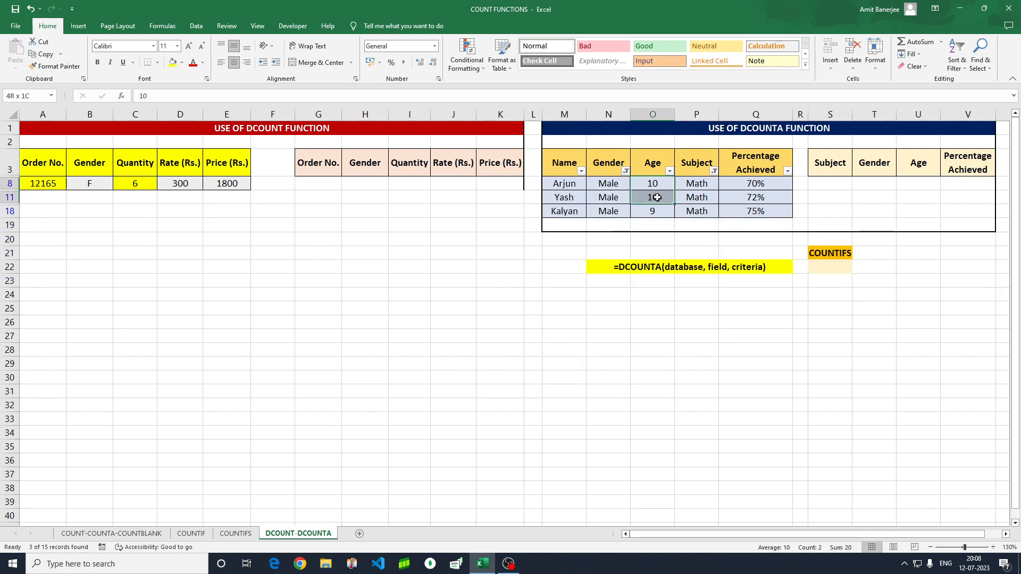
# Filter the Age column to 10 and select the remaining Percentage Achieved cells to check them against the >65% criterion
pyautogui.click(668, 171)
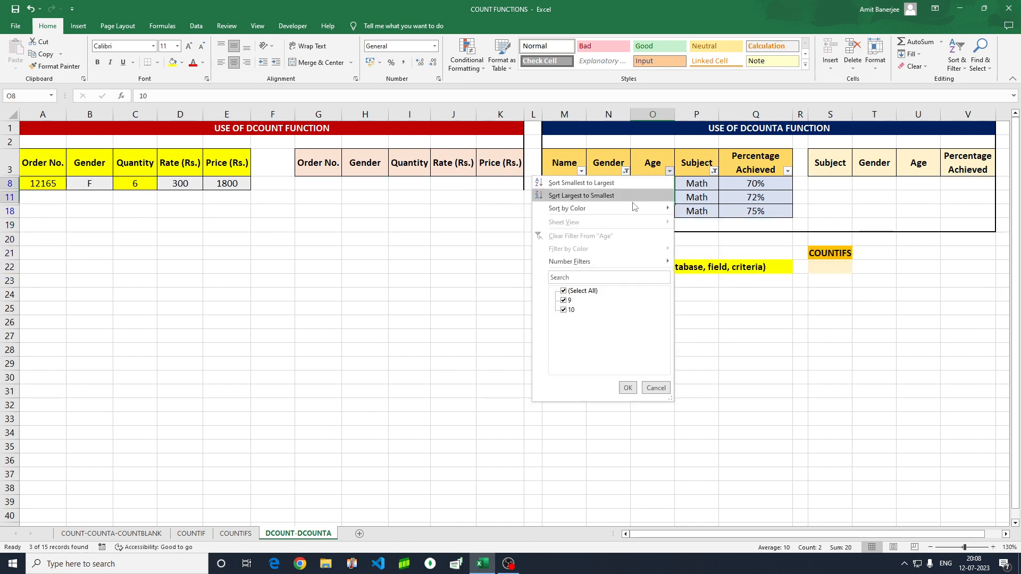
pyautogui.click(564, 300)
pyautogui.click(628, 387)
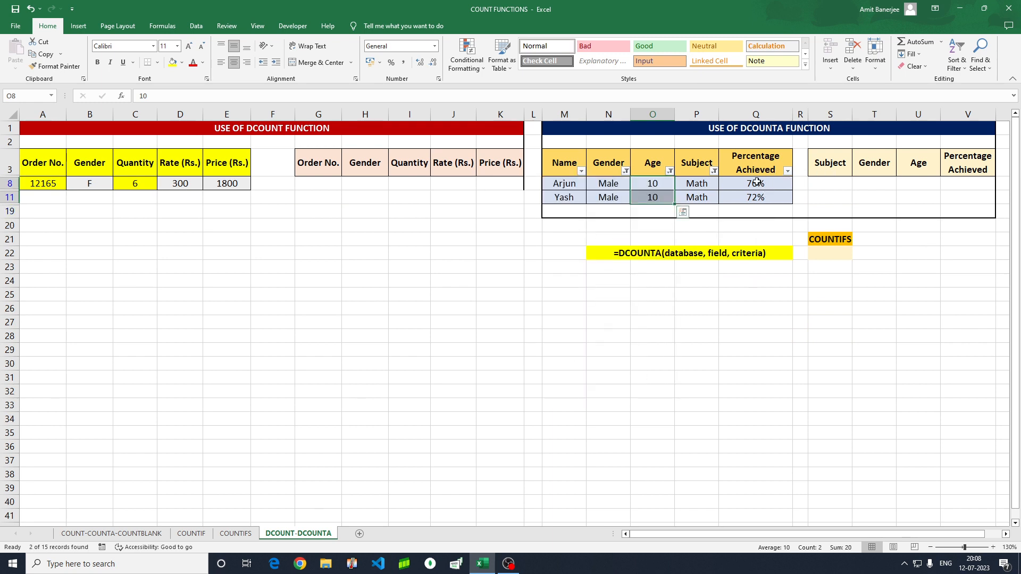
pyautogui.moveTo(756, 184); pyautogui.dragTo(752, 198)
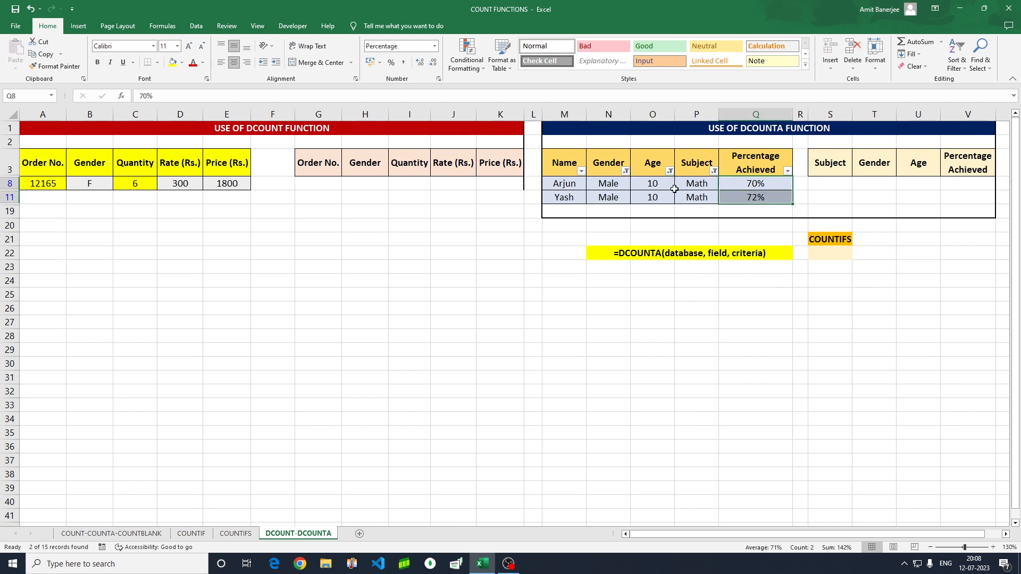
# Remove the Subject, Age and Gender filters from the student table by reselecting all values in each column
pyautogui.click(714, 171)
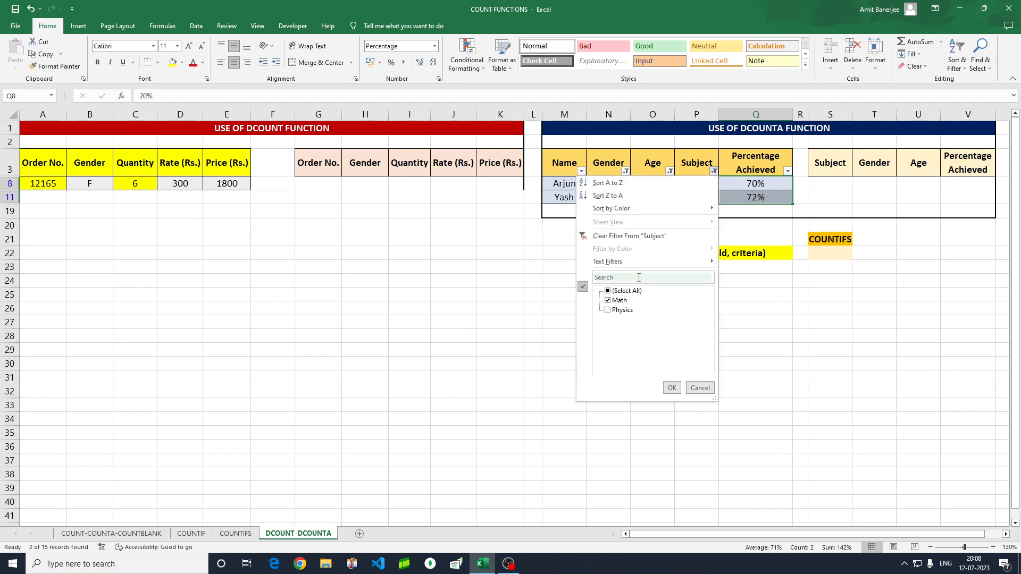
pyautogui.click(608, 290)
pyautogui.click(672, 387)
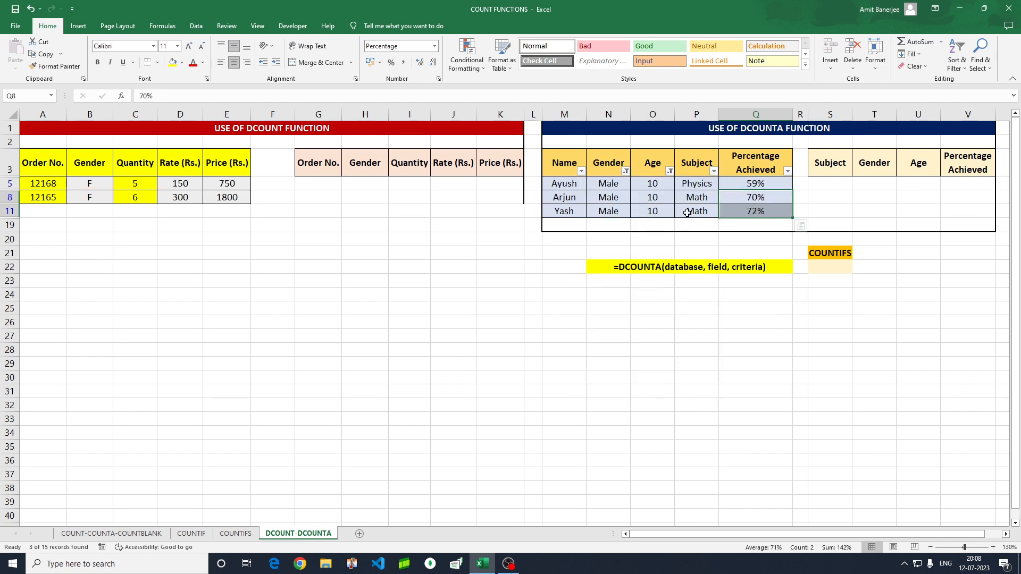
pyautogui.click(669, 170)
pyautogui.click(579, 290)
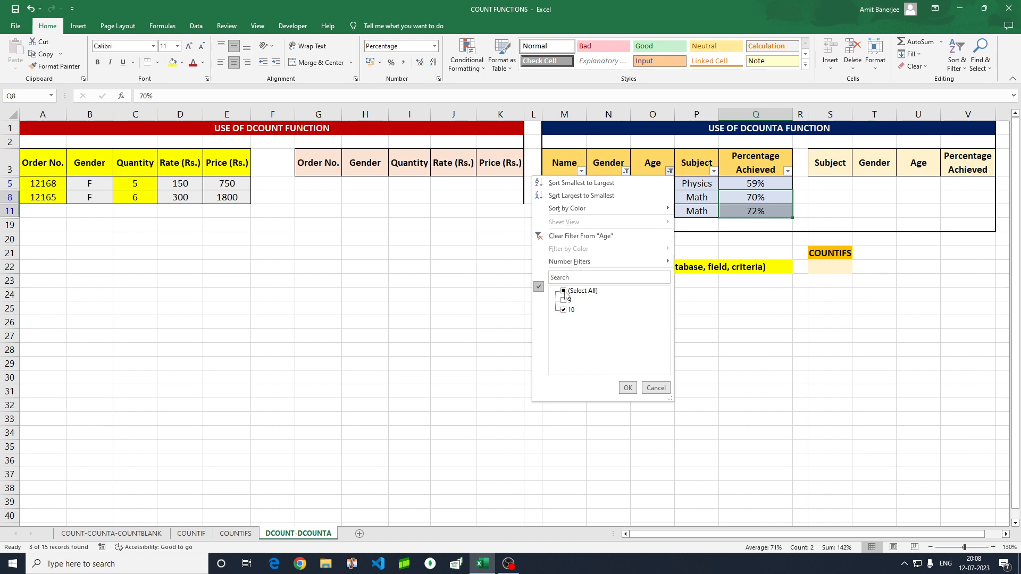
pyautogui.click(627, 388)
pyautogui.click(626, 171)
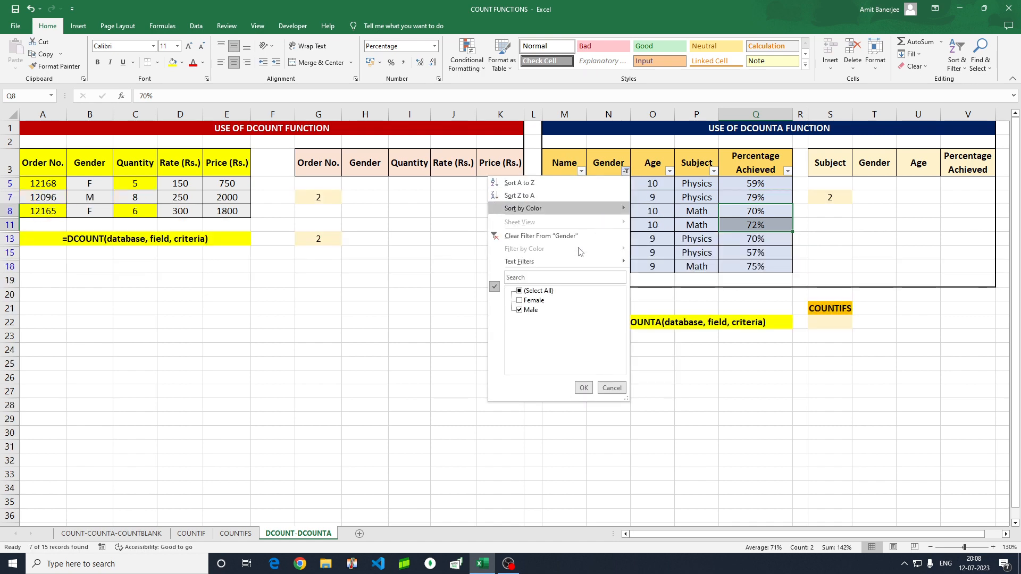
pyautogui.click(520, 291)
pyautogui.click(580, 389)
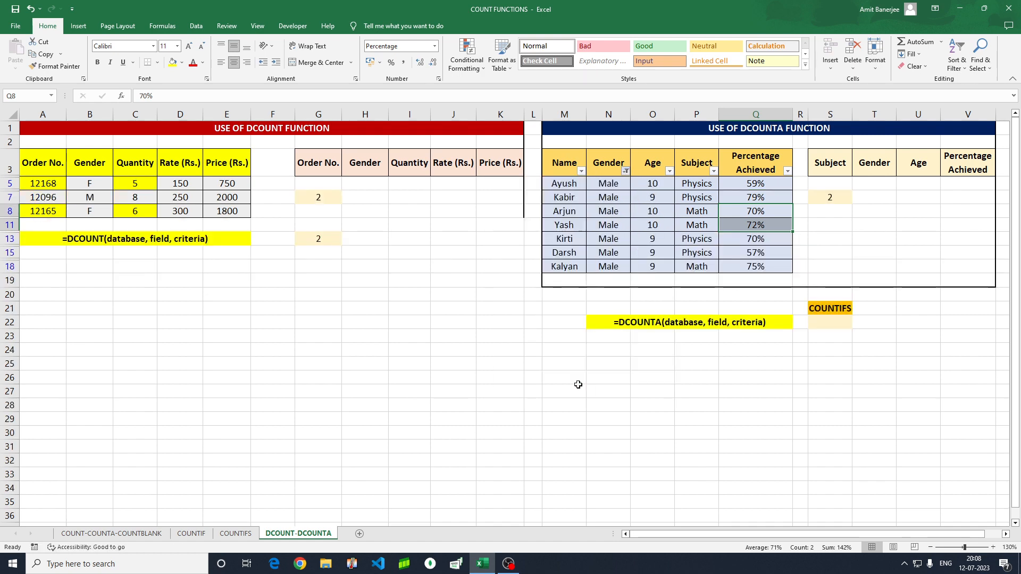
pyautogui.click(889, 248)
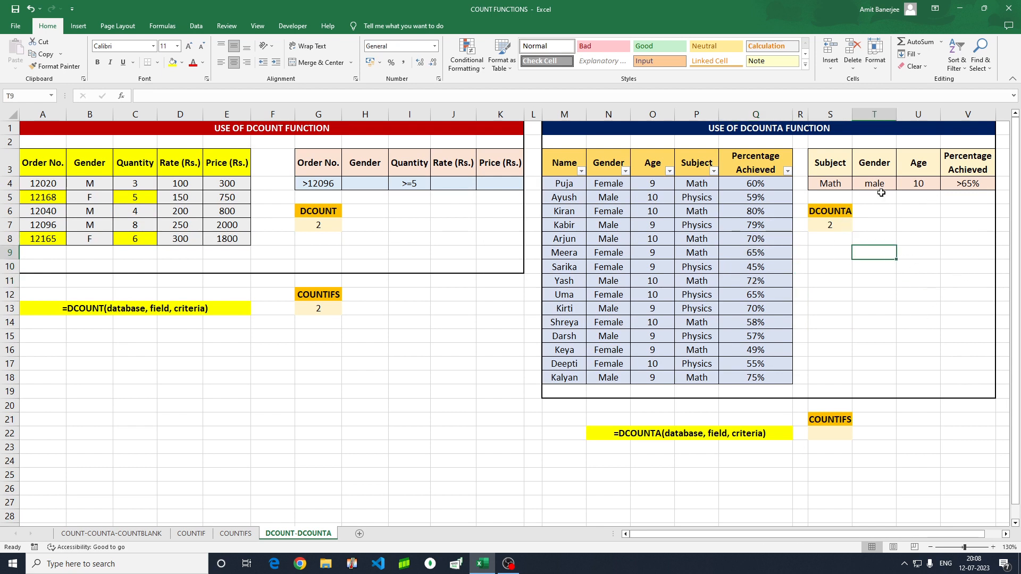
# Start a COUNTIFS formula in S22 with Subject range P4:P18 and criterion cell S4 as the first pair
pyautogui.click(838, 433)
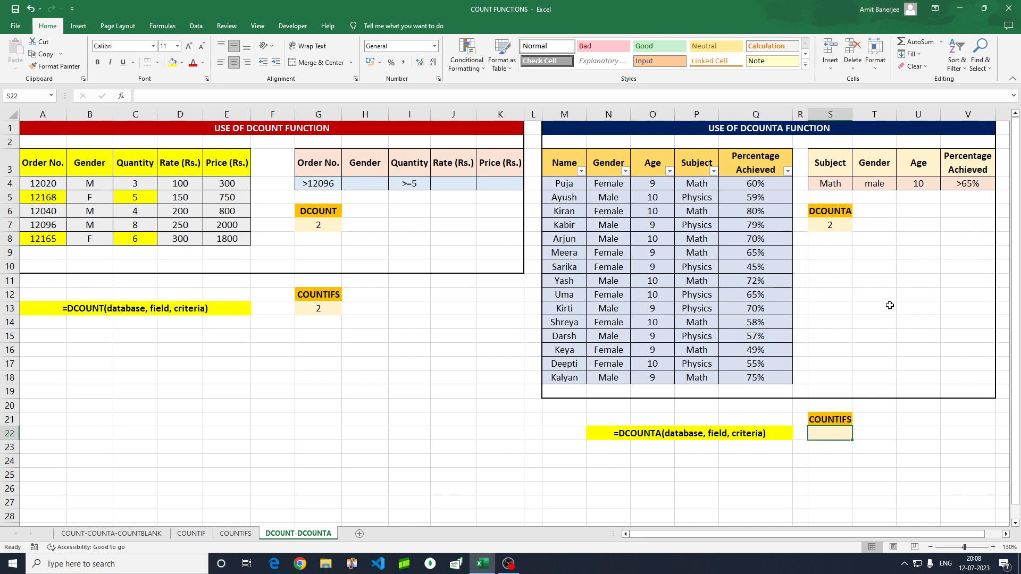
pyautogui.write('=')
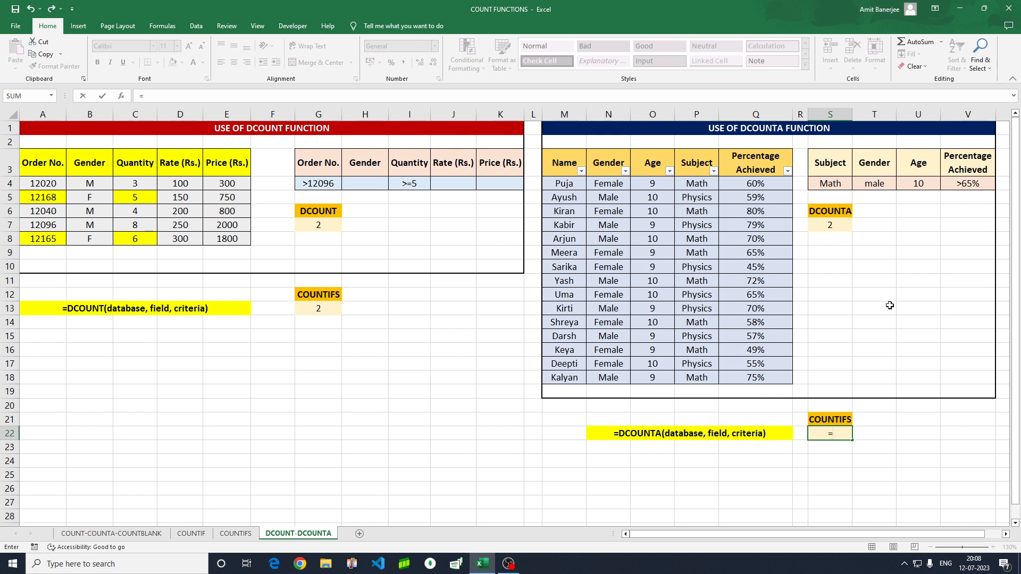
pyautogui.write('countifs')
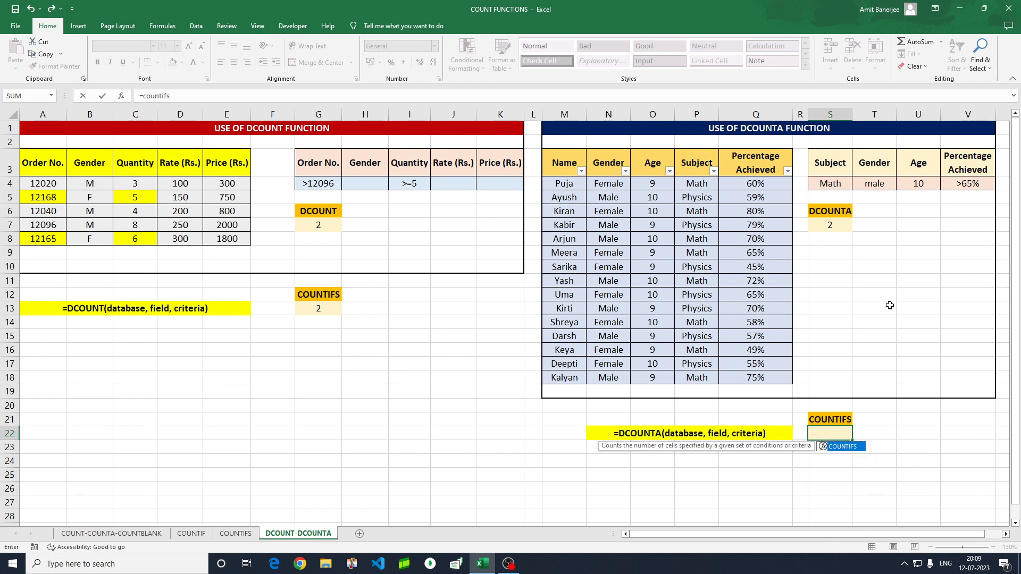
pyautogui.press('Tab')
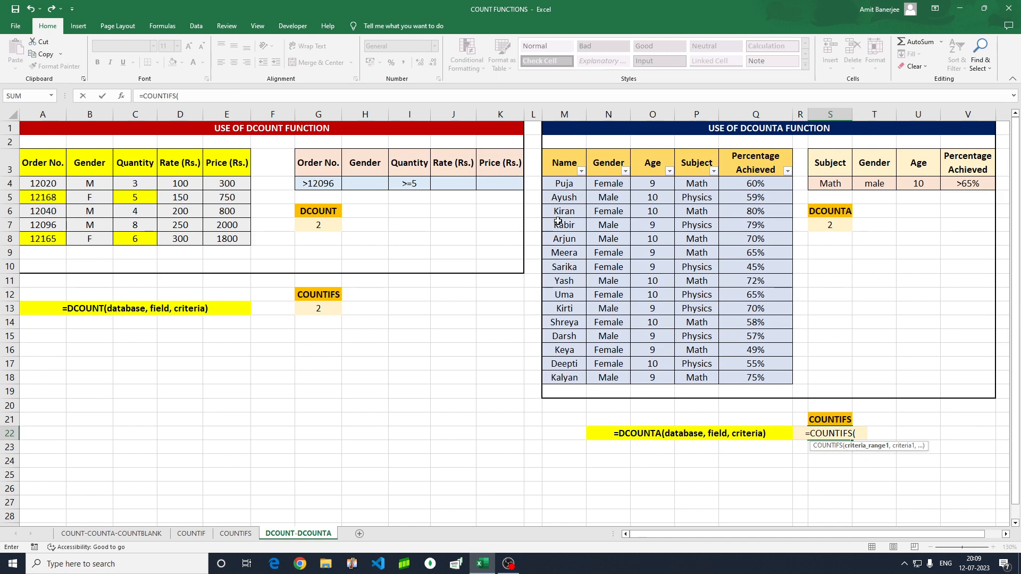
pyautogui.click(697, 185)
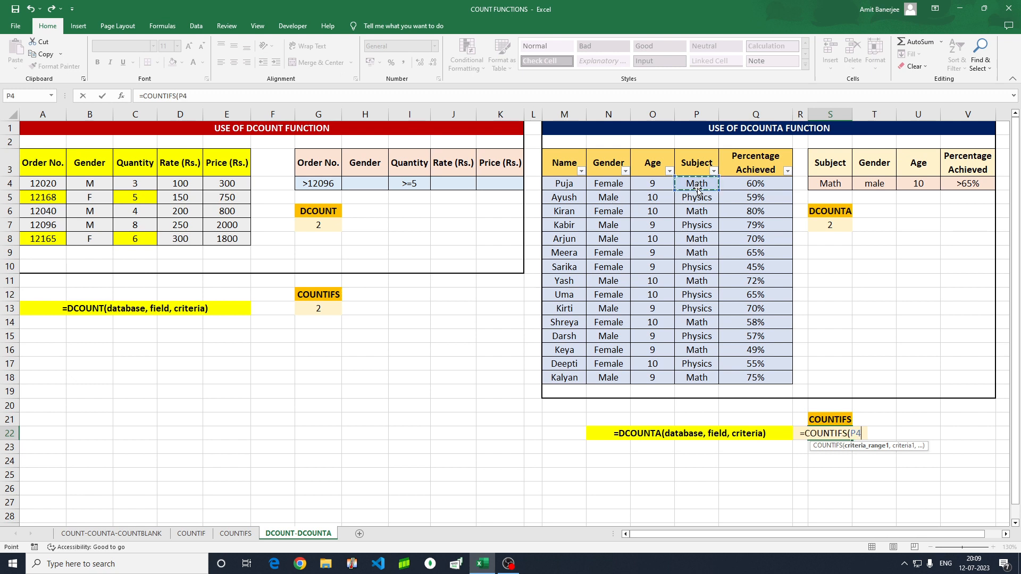
pyautogui.hotkey('ctrl', 'shift', 'Down')
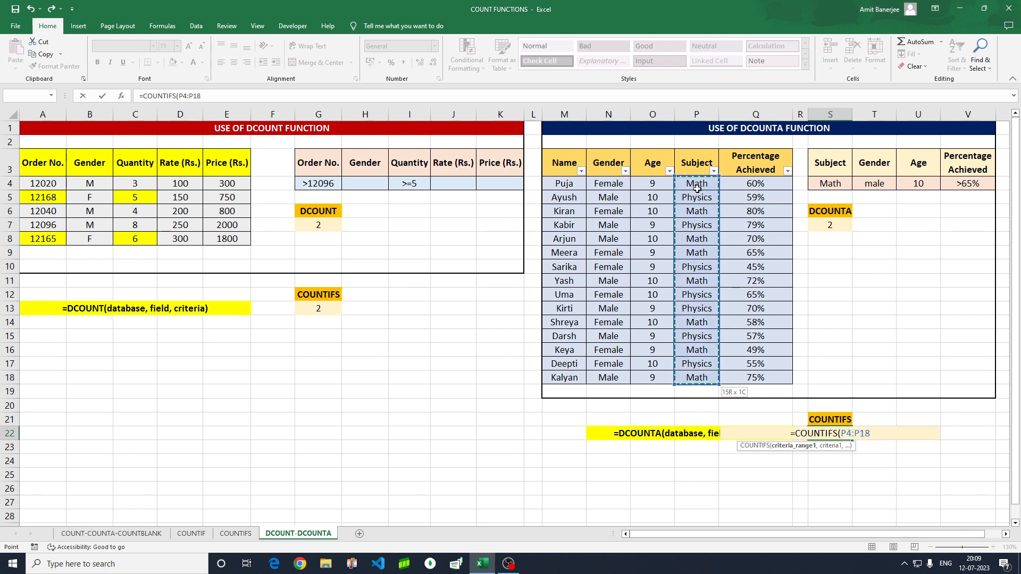
pyautogui.write(',')
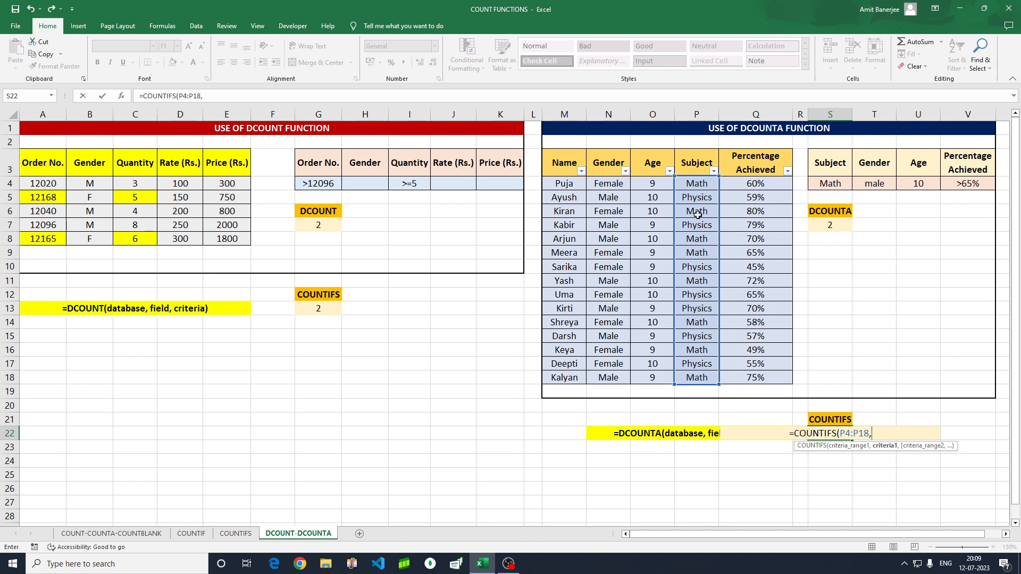
pyautogui.click(836, 183)
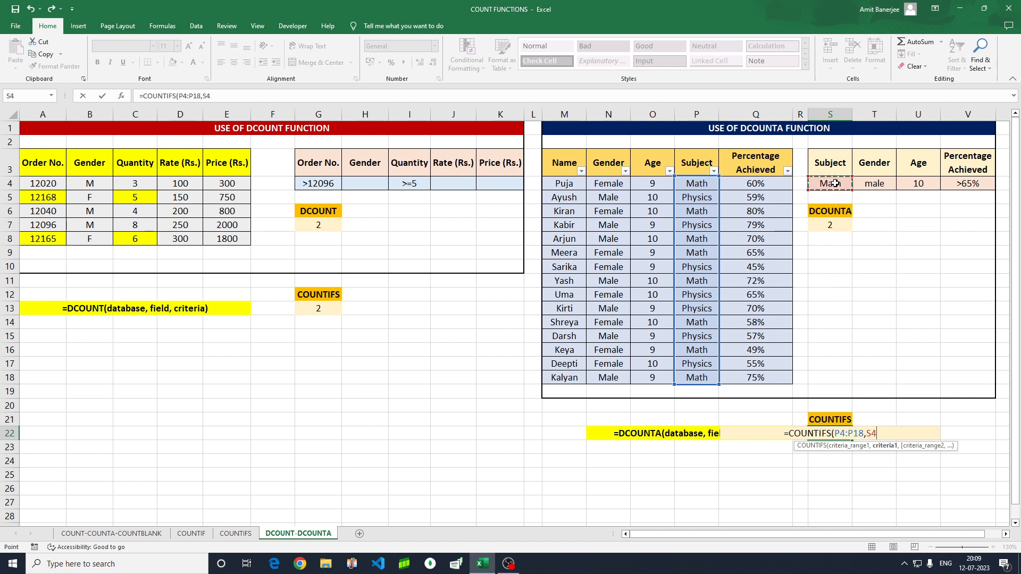
pyautogui.write(',')
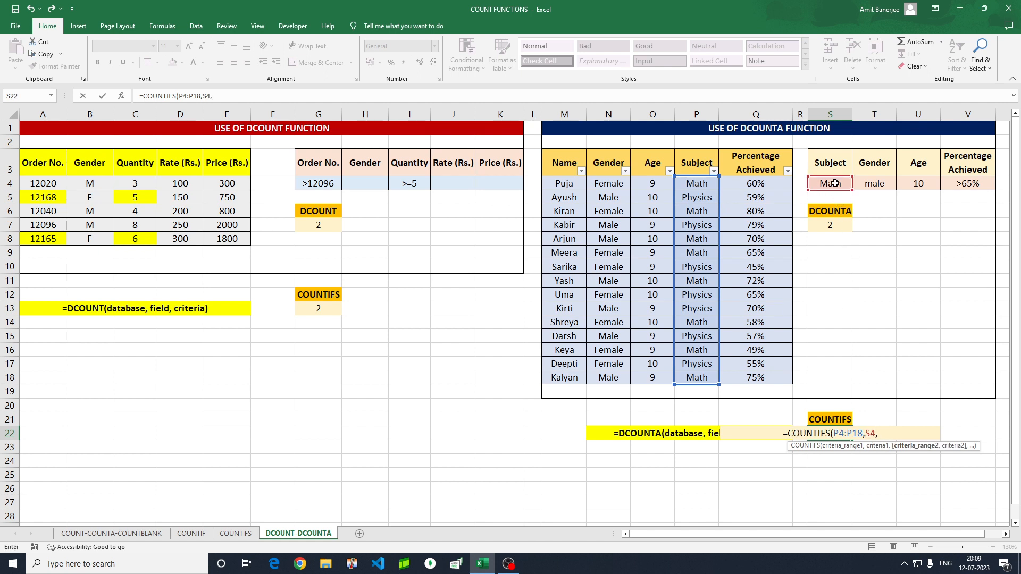
# Add the Gender range N4:N18 with criterion cell T4 as the second pair of the COUNTIFS formula
pyautogui.click(604, 184)
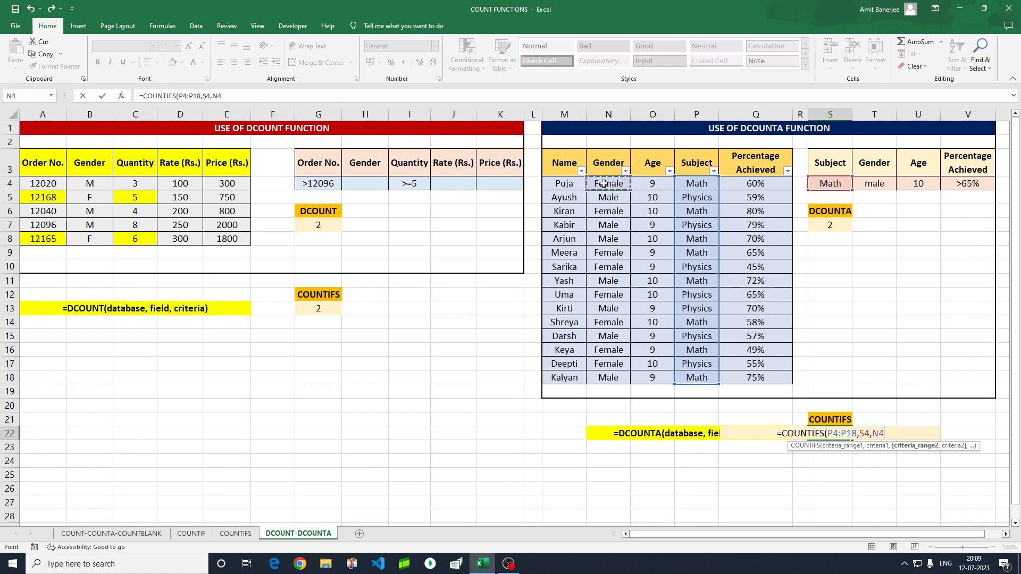
pyautogui.hotkey('ctrl', 'shift', 'Down')
pyautogui.write(',')
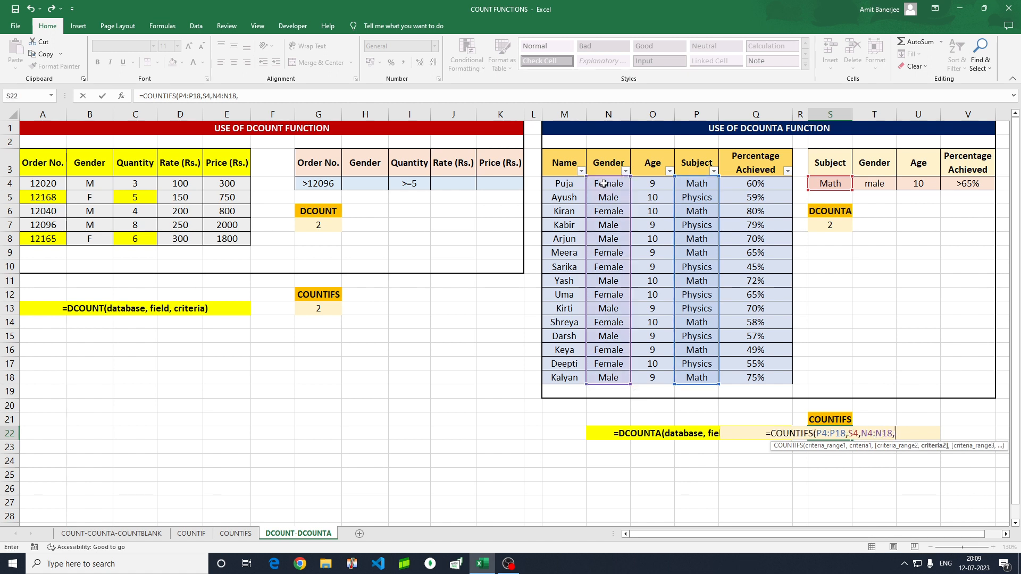
pyautogui.click(869, 184)
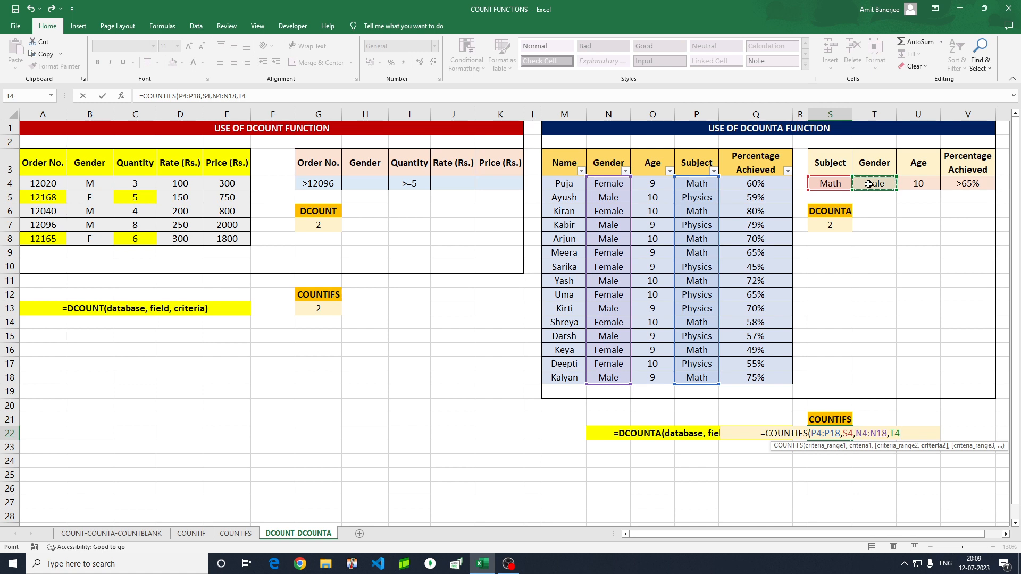
pyautogui.write(',')
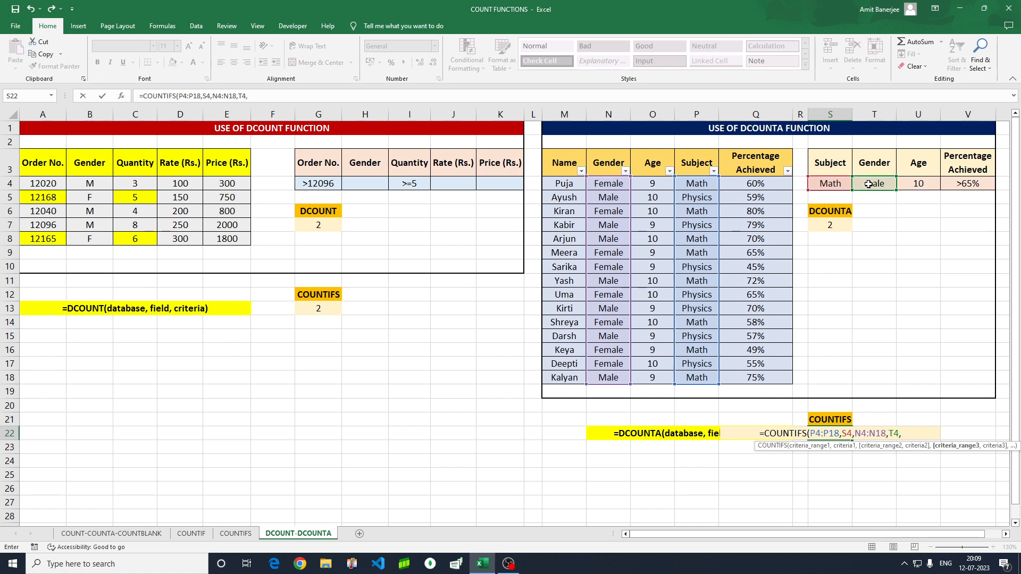
# Add the Age range O4:O18 with criterion cell U4 as the third pair of the COUNTIFS formula
pyautogui.click(655, 182)
pyautogui.hotkey('ctrl', 'shift', 'Down')
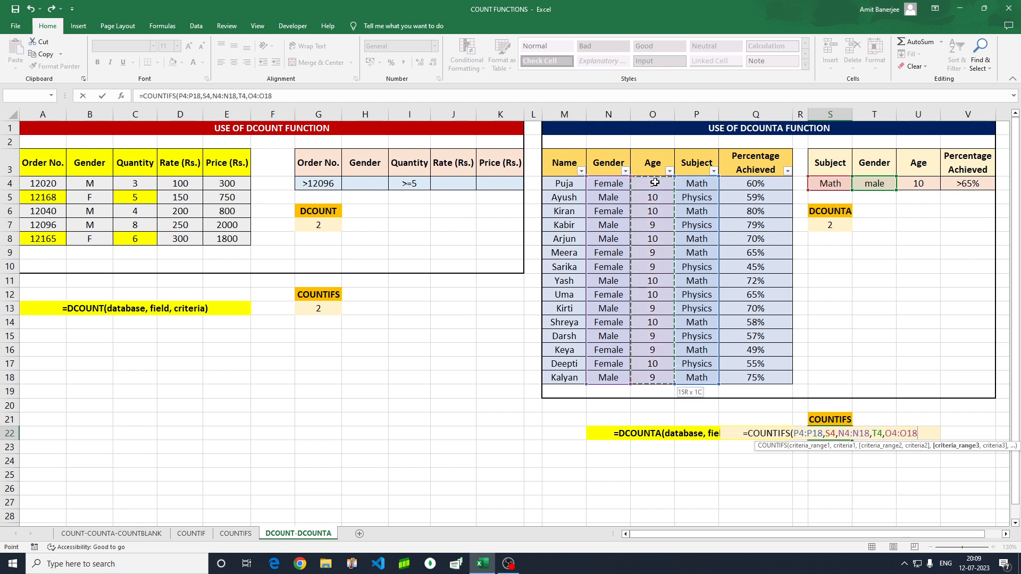
pyautogui.write(',')
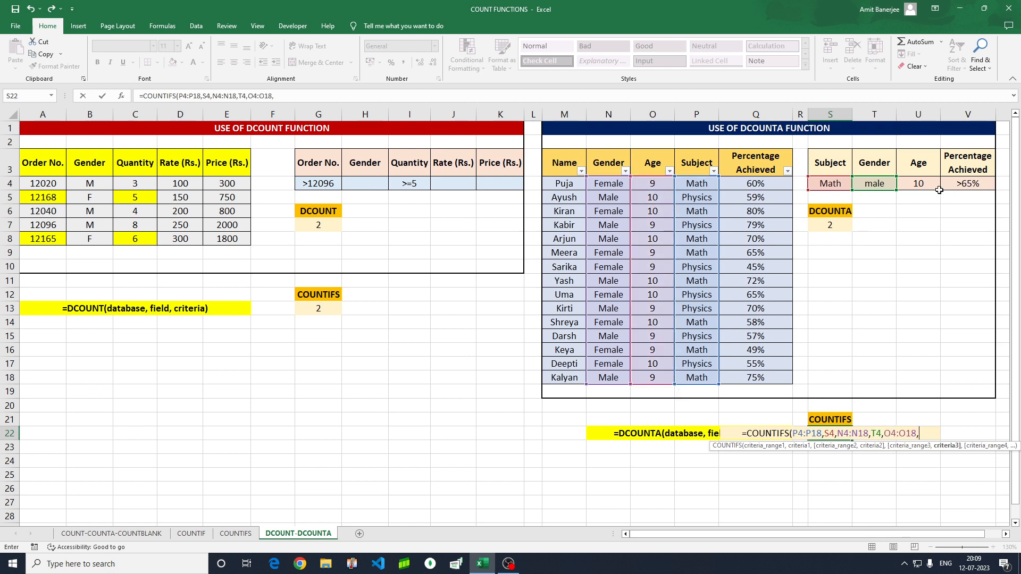
pyautogui.click(925, 183)
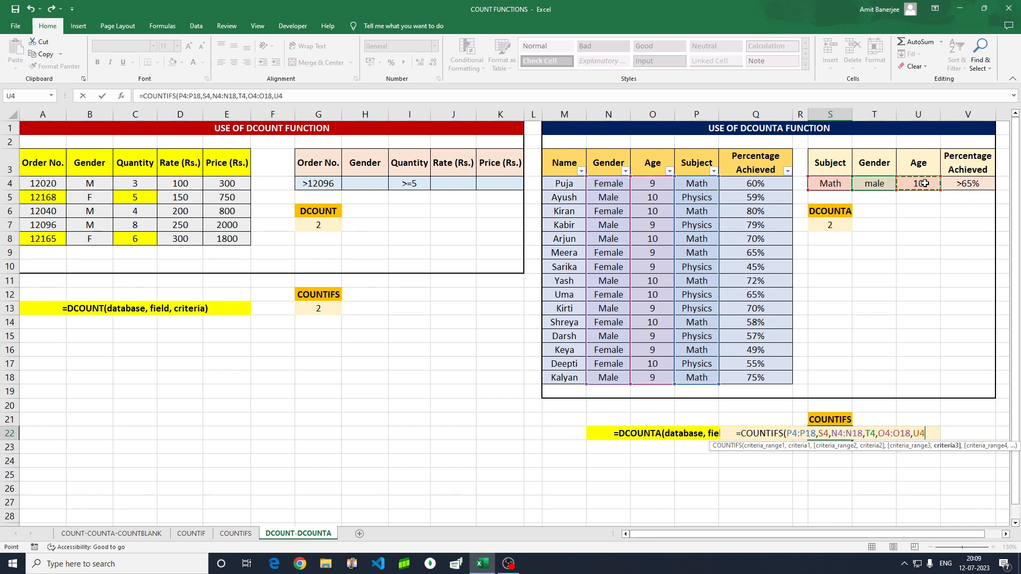
pyautogui.write(',')
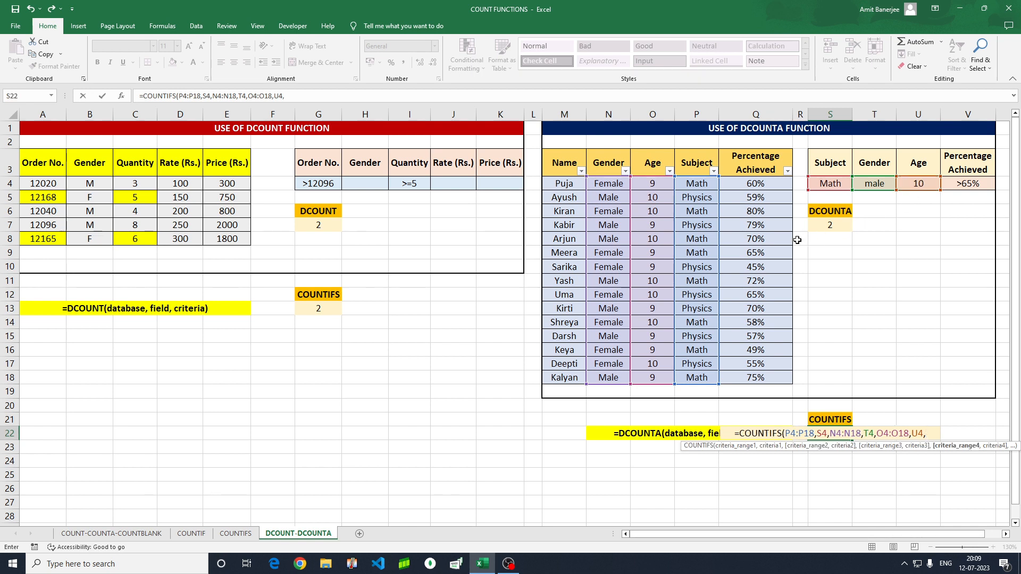
# Complete the COUNTIFS formula with Percentage Achieved range Q4:Q18 and criterion V4, and select S7 to compare it with the DCOUNTA formula
pyautogui.click(751, 182)
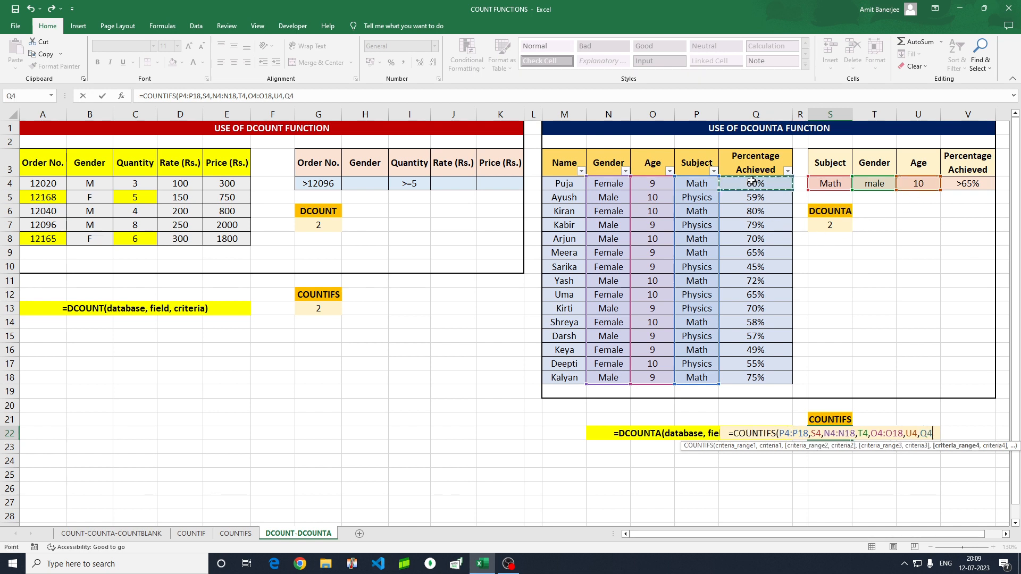
pyautogui.hotkey('ctrl', 'shift', 'Down')
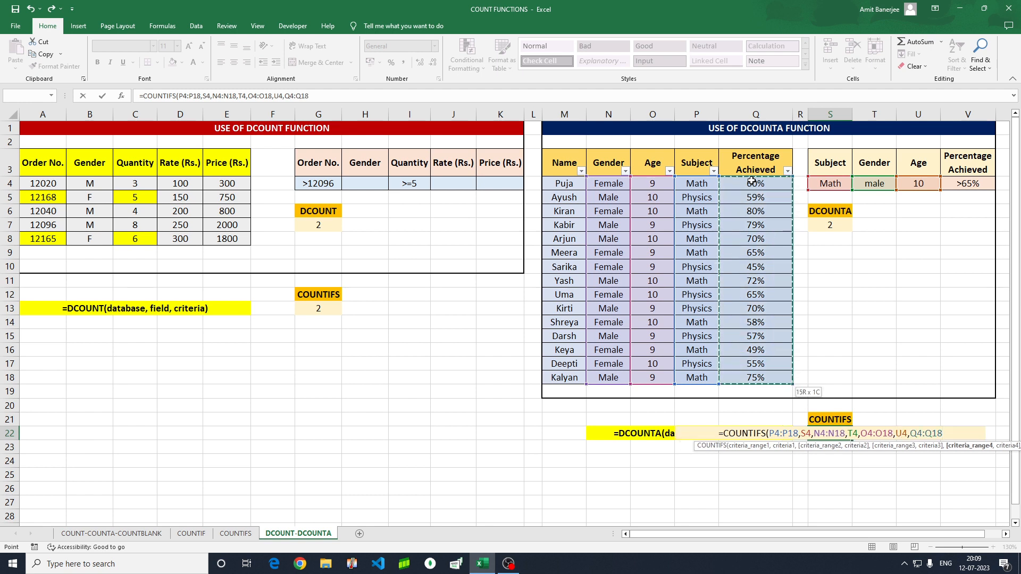
pyautogui.write(',')
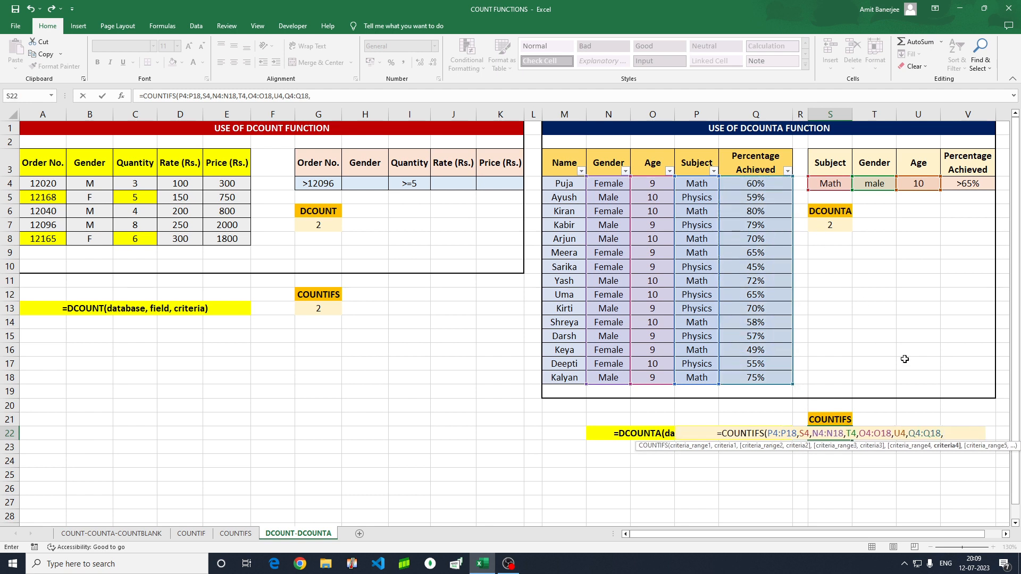
pyautogui.click(964, 183)
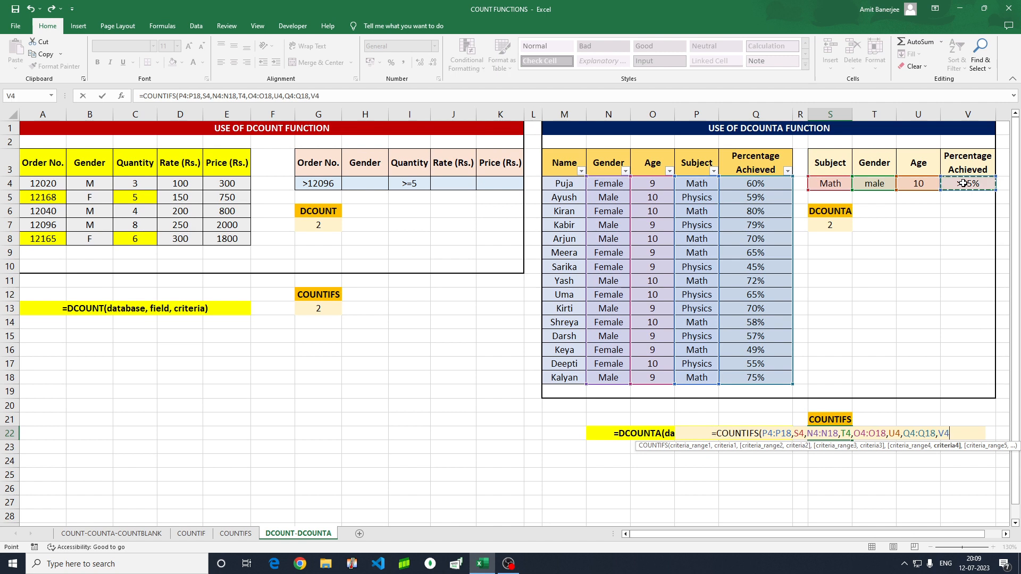
pyautogui.write(')')
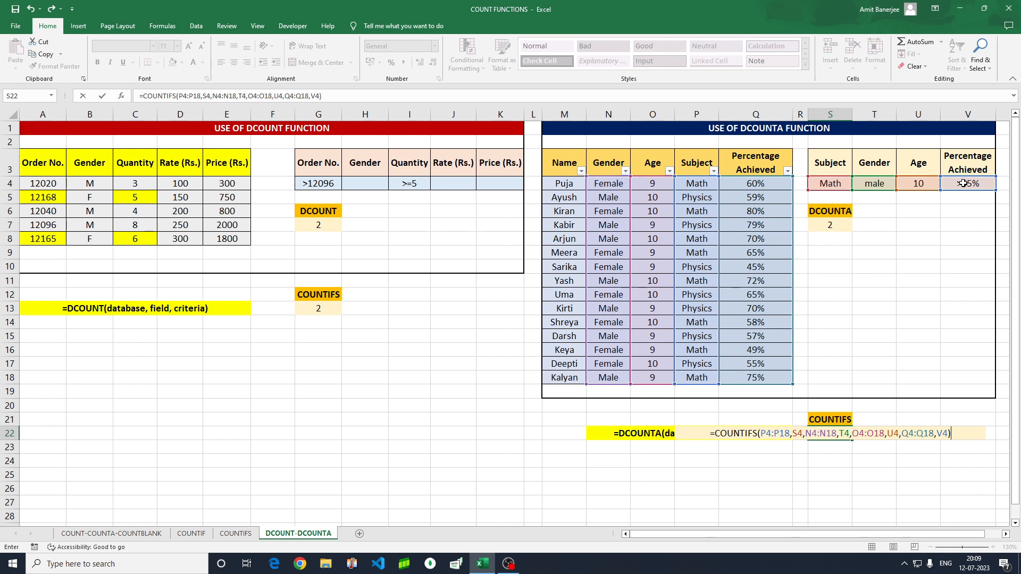
pyautogui.press('Return')
pyautogui.press('Up')
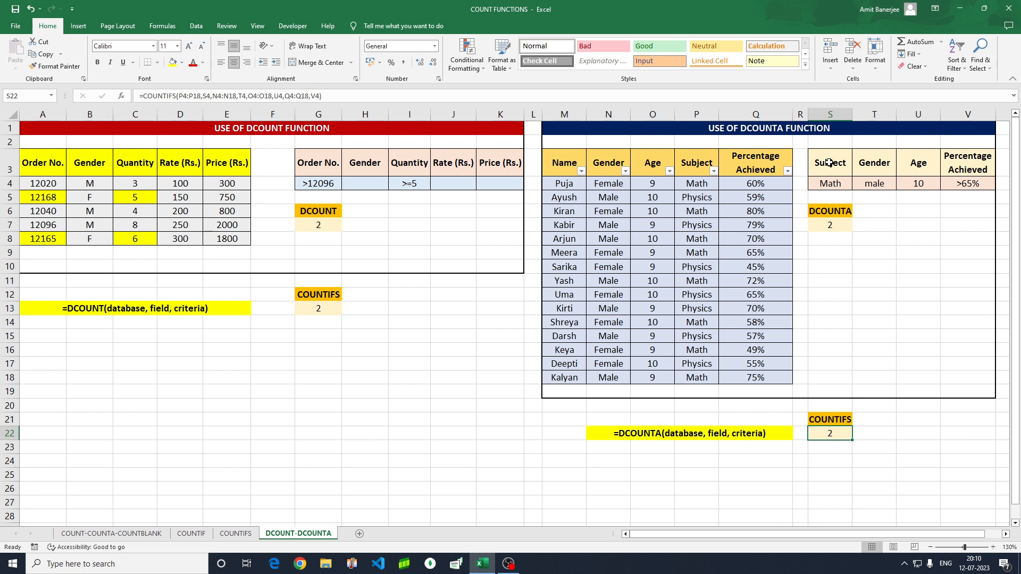
pyautogui.click(833, 226)
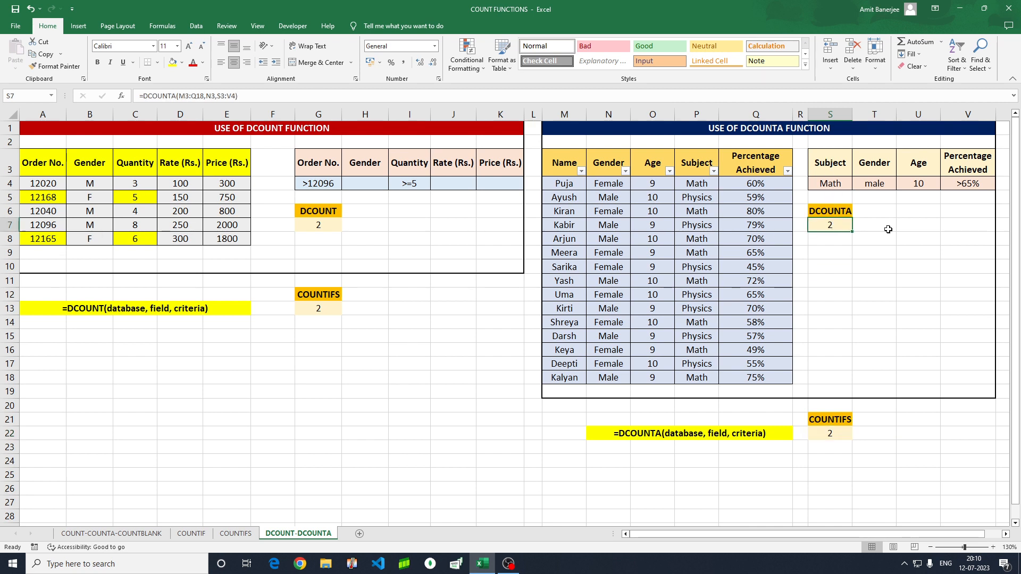